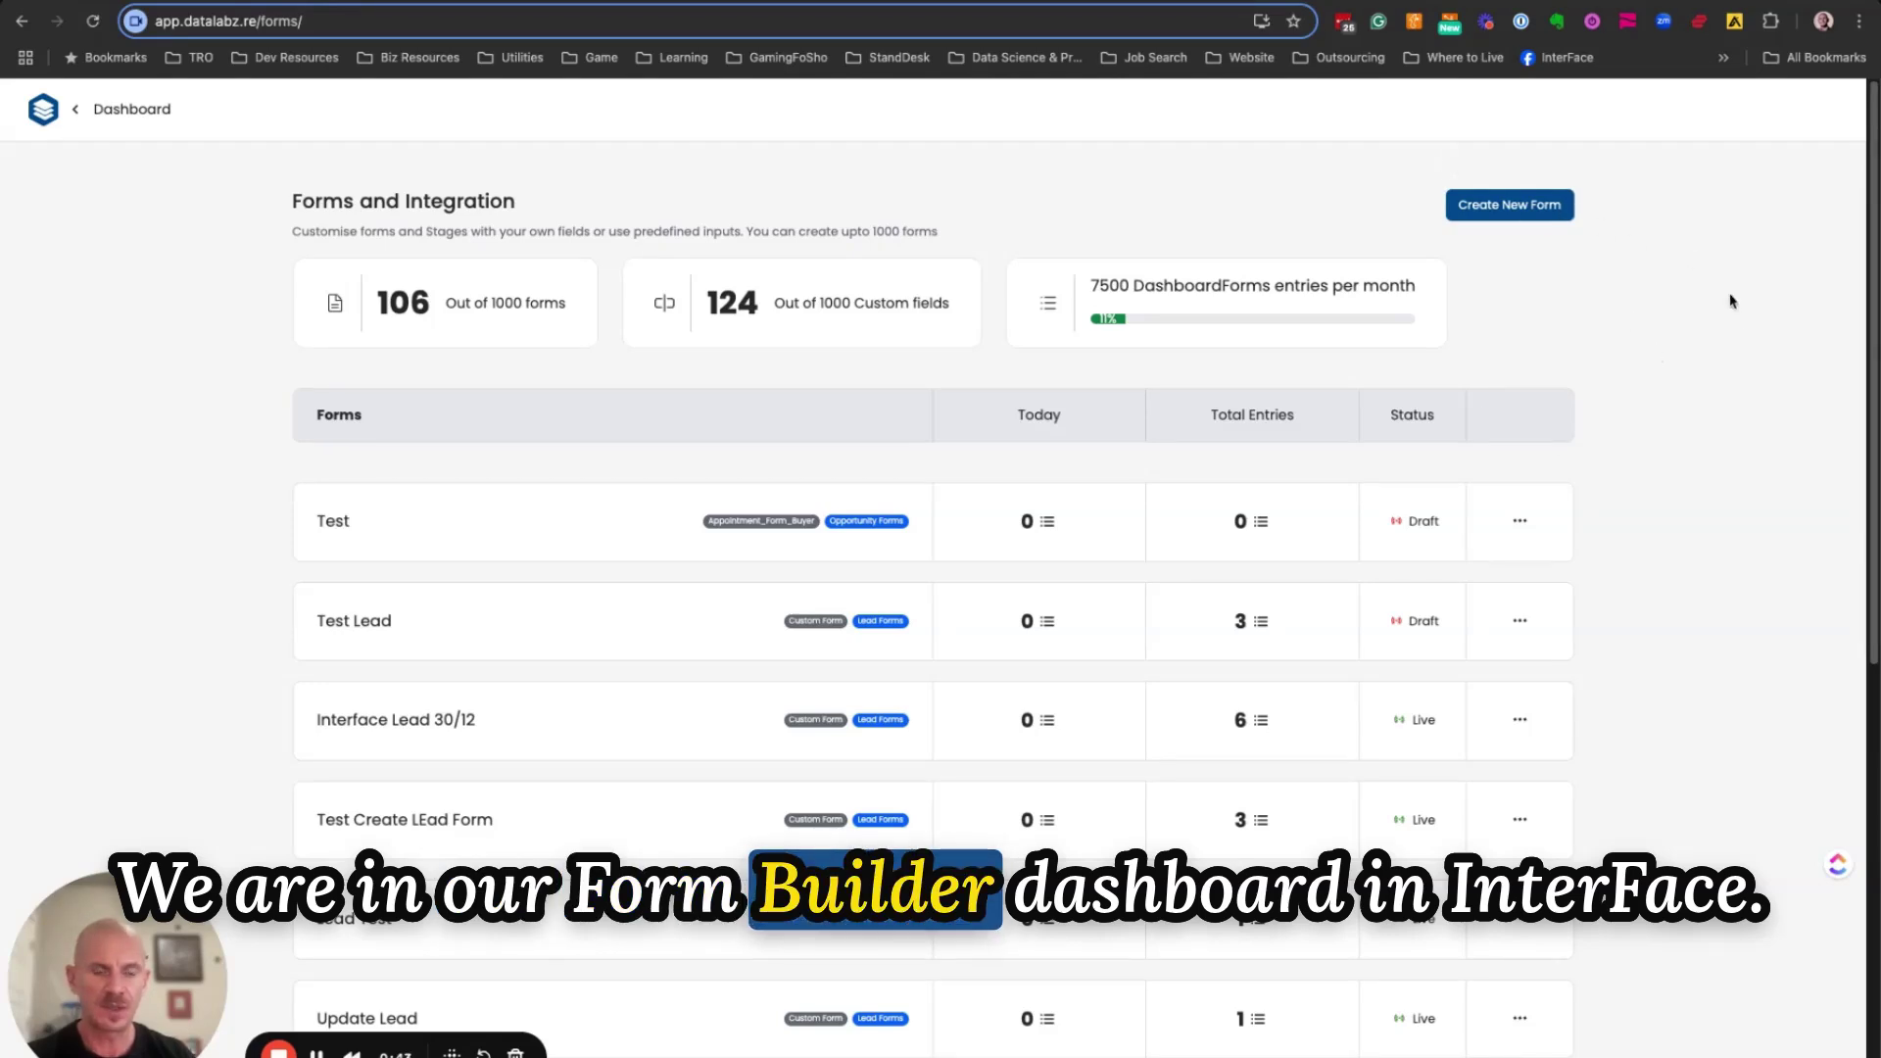
Start a new form and name it New Buyer Appt Form
left_click(1510, 208)
left_click(868, 334)
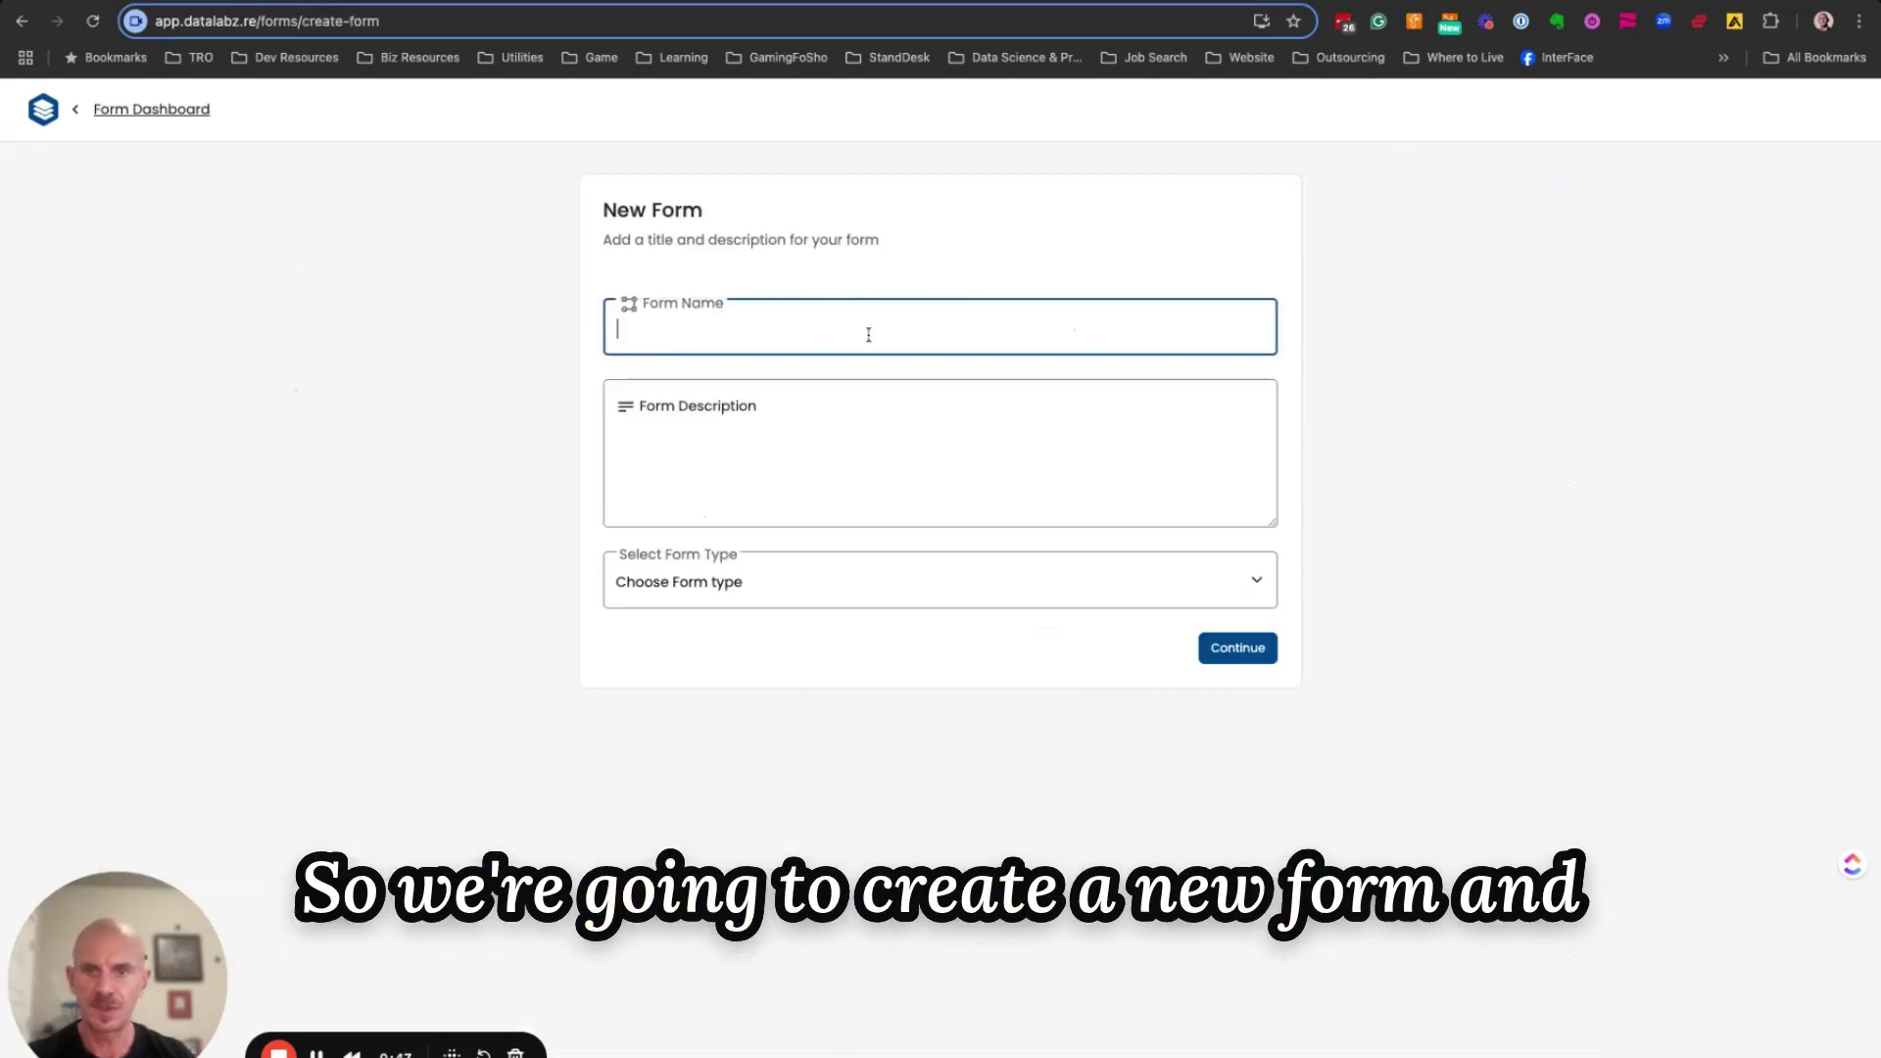
type("New")
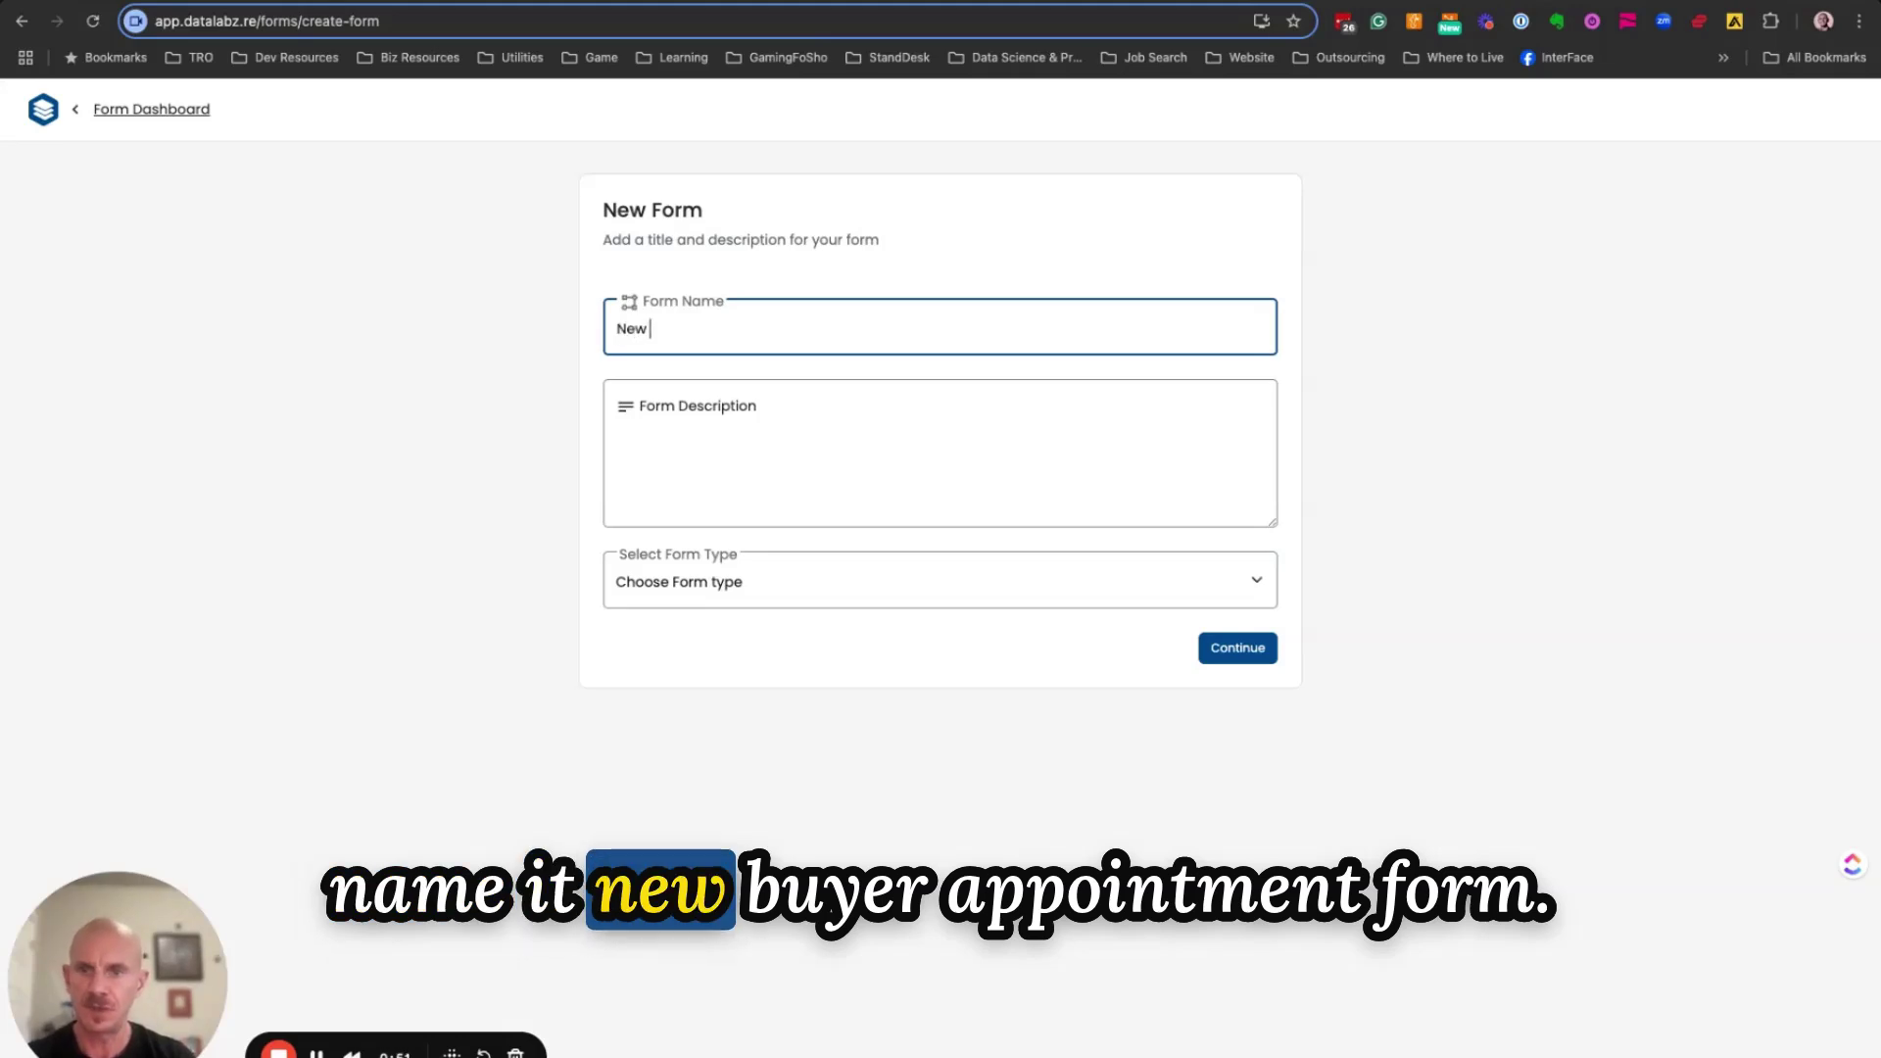
type(" Buyer")
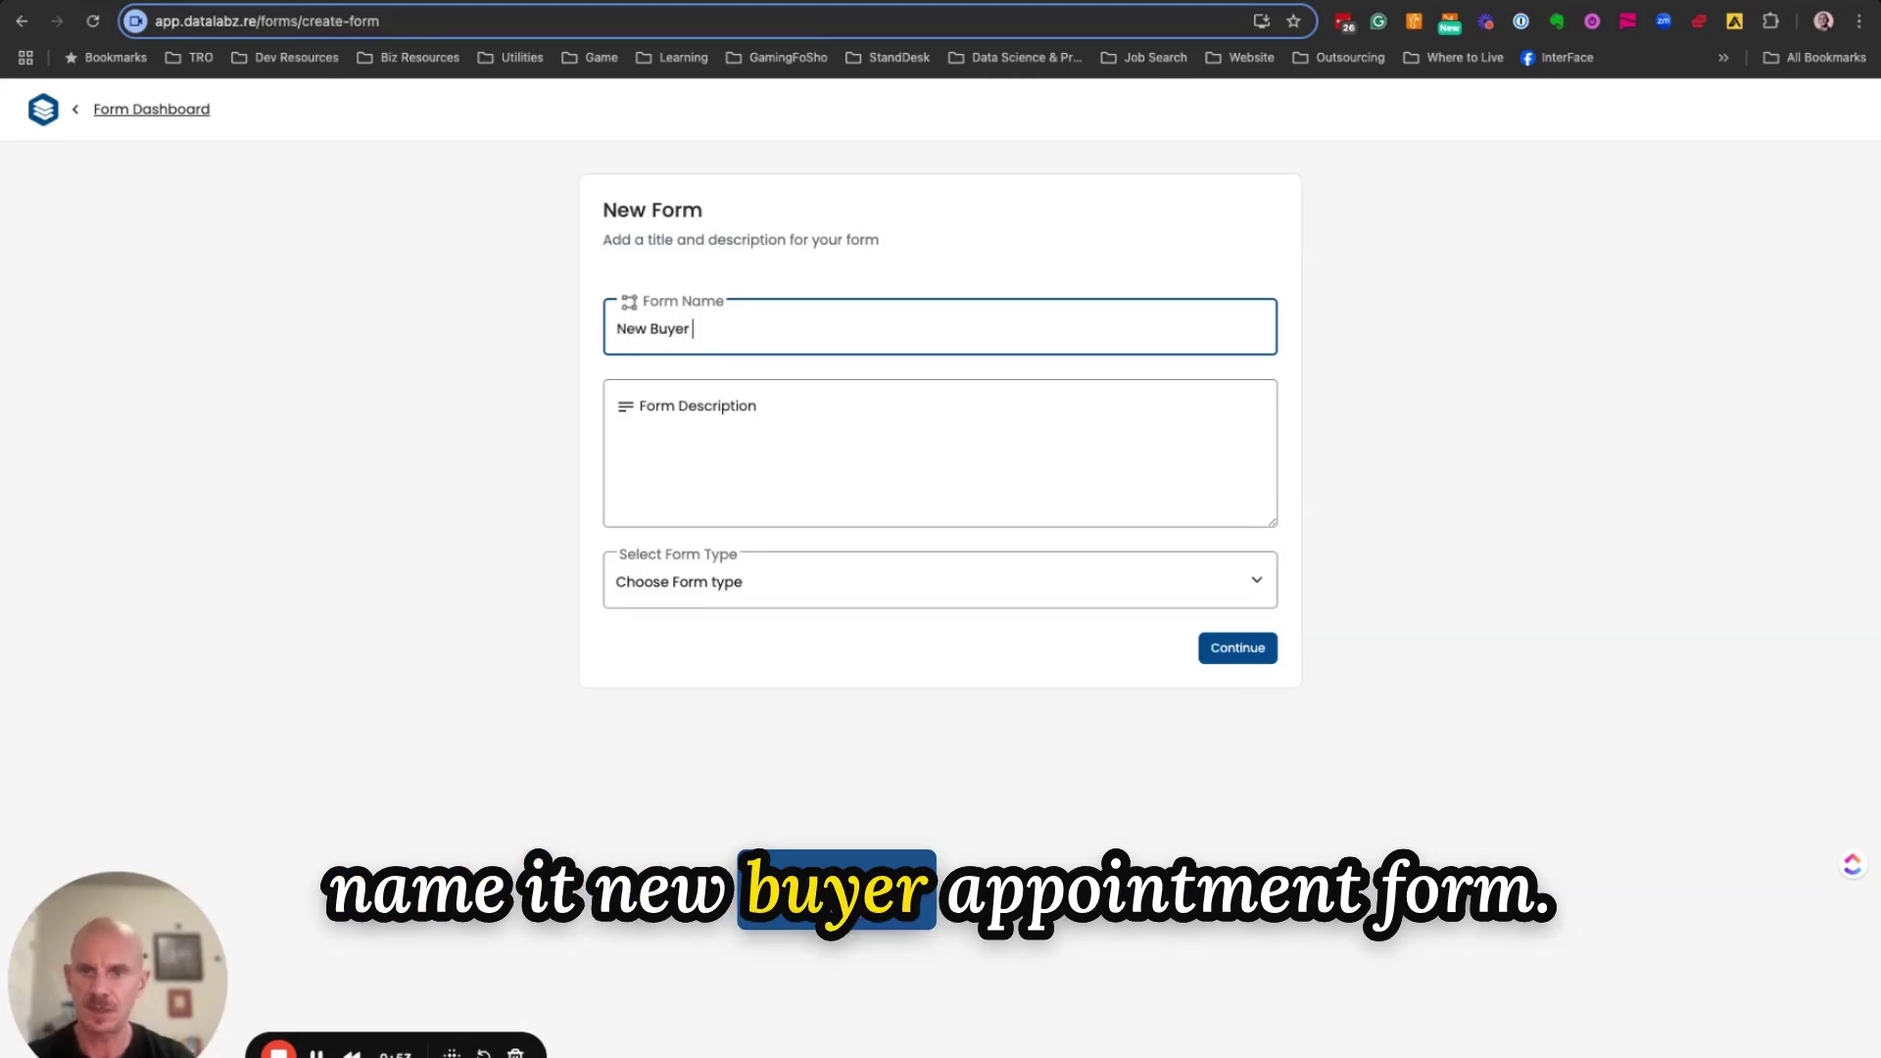
type(" Appt")
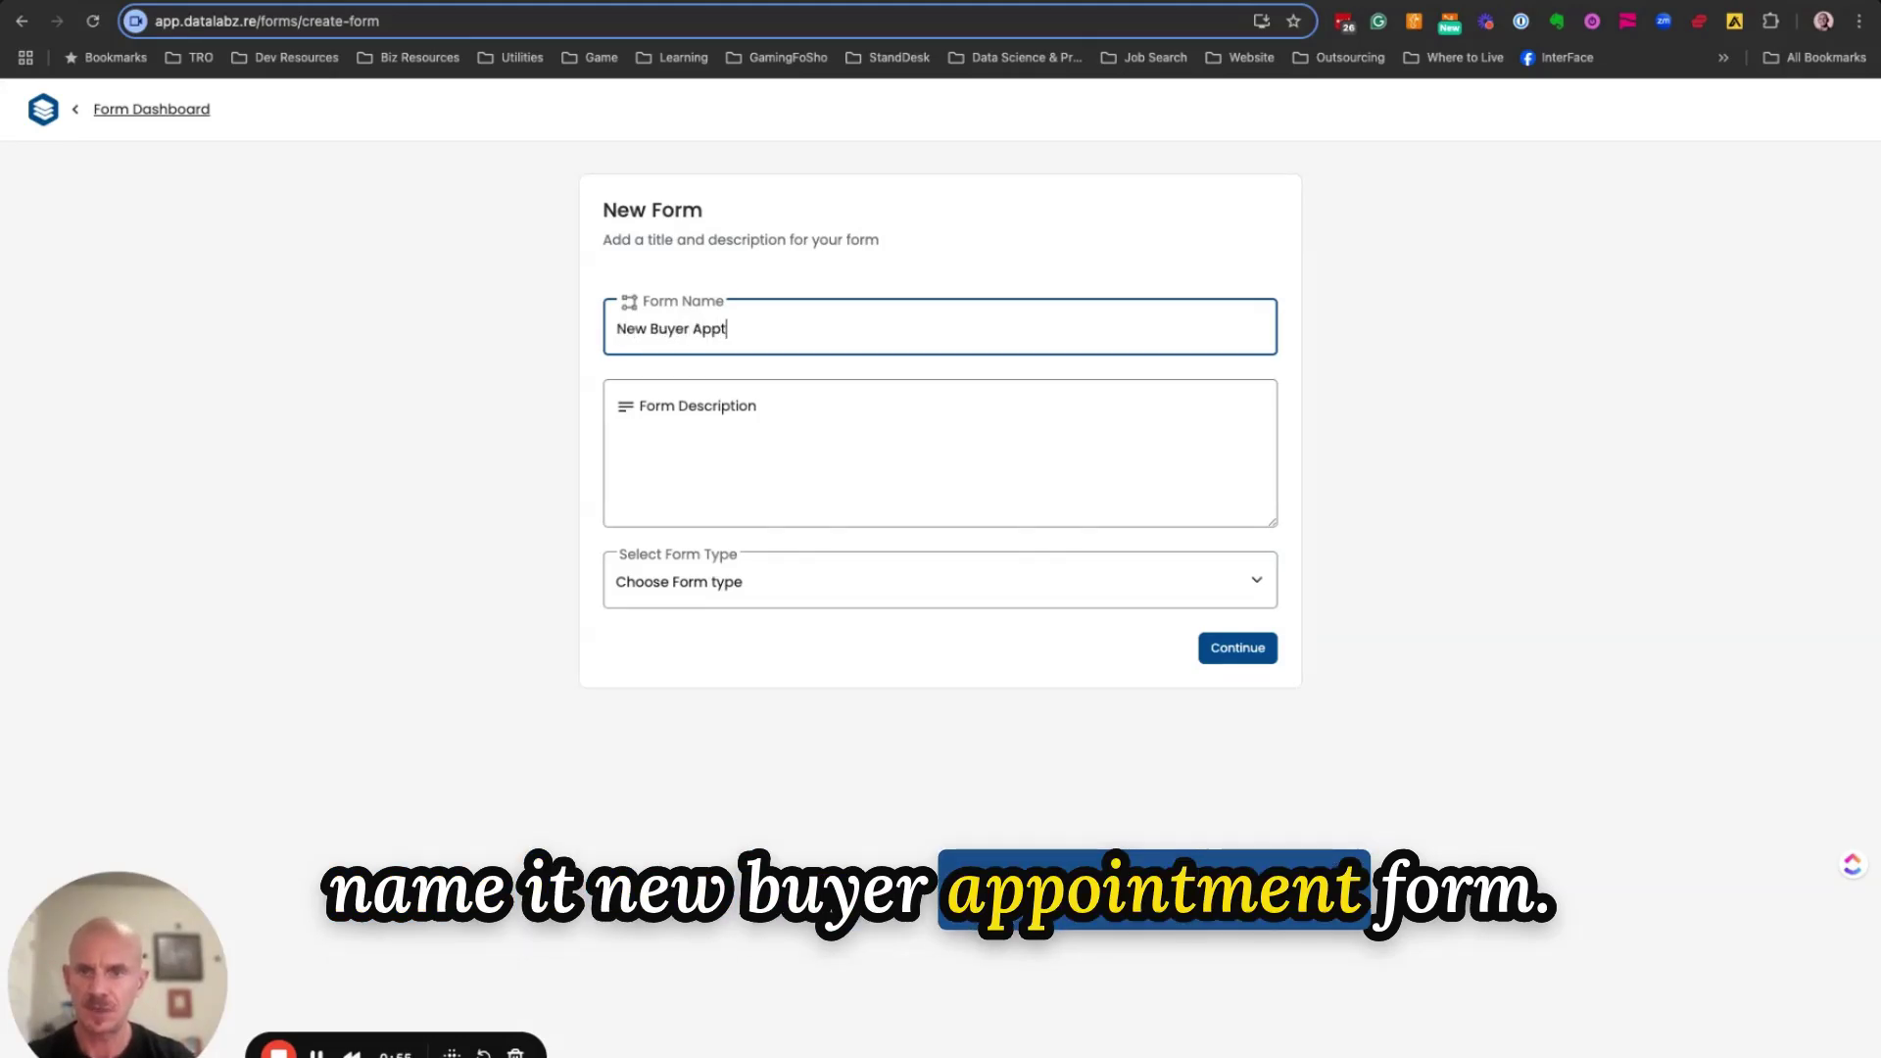
type(" Form")
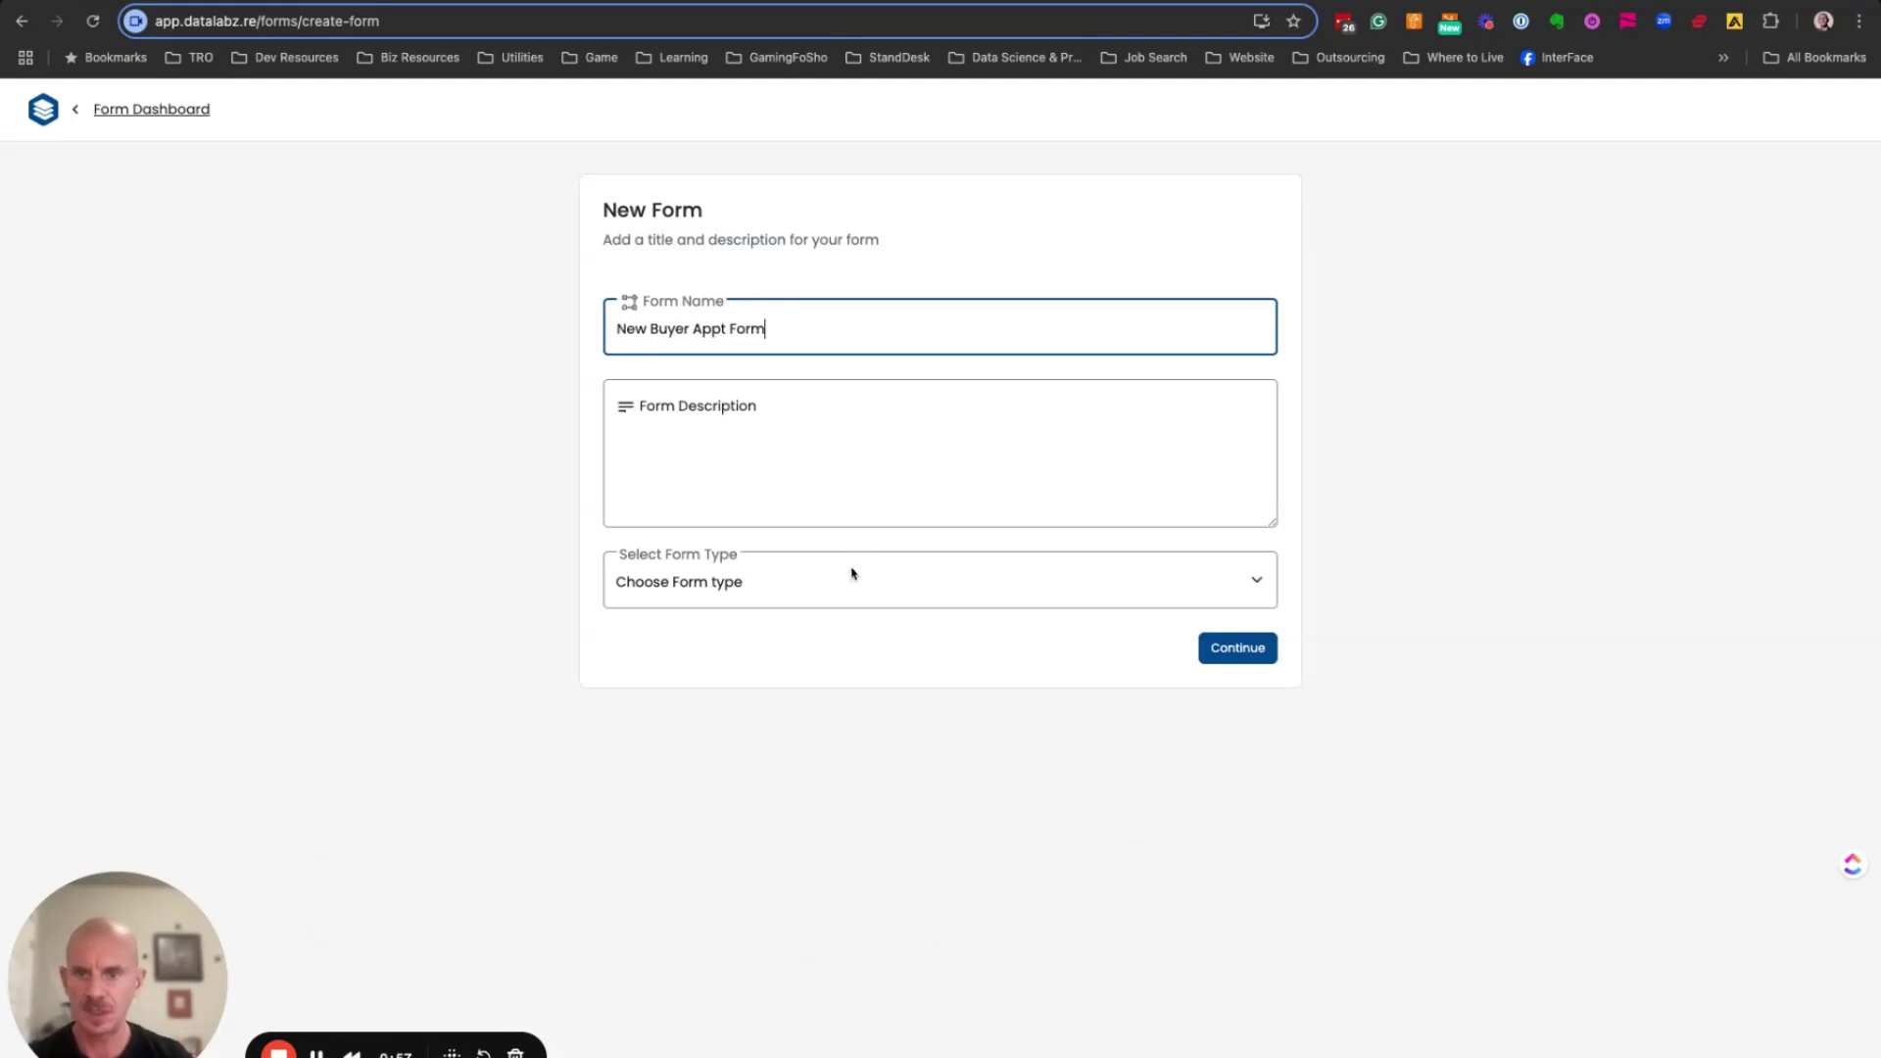
Make it an Opportunity Forms type and set assigned agents to "Use an Assigned agent field to assign the FUB lead and Deal"
left_click(853, 574)
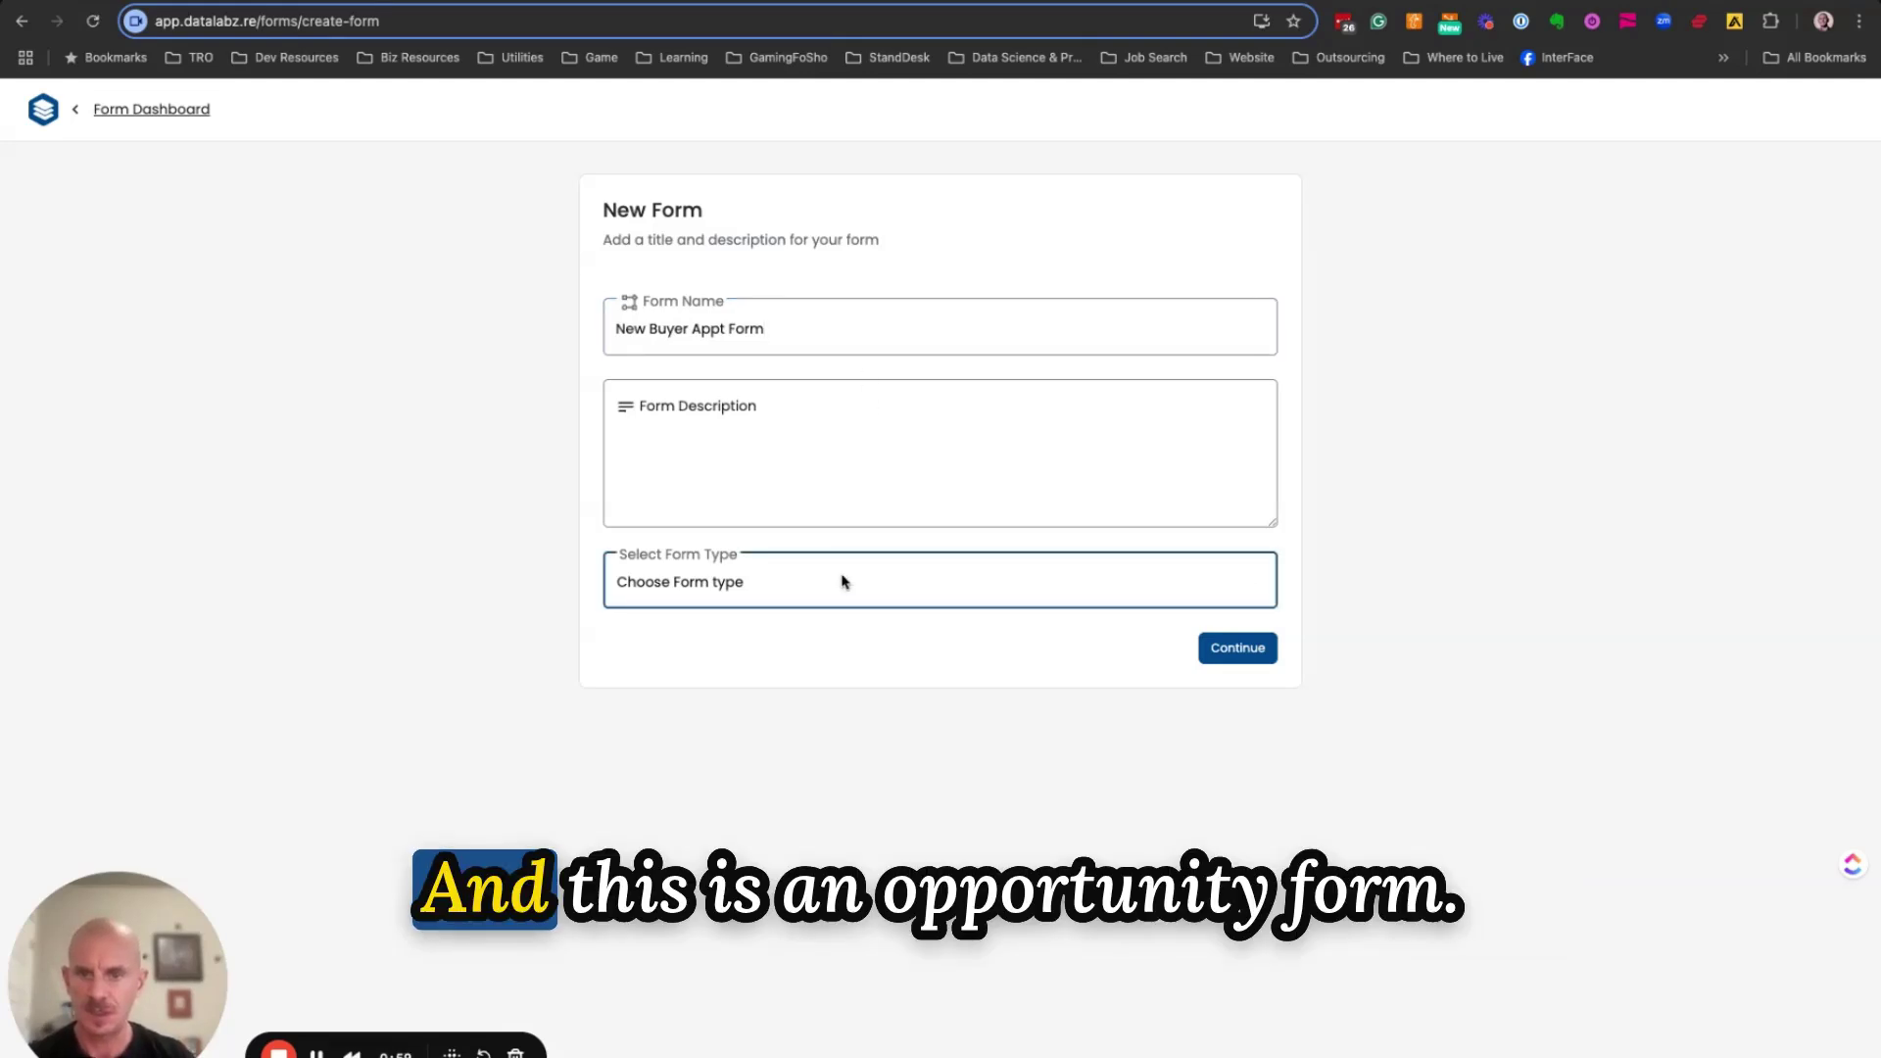
left_click(862, 625)
scroll(1374, 505, "down", 1)
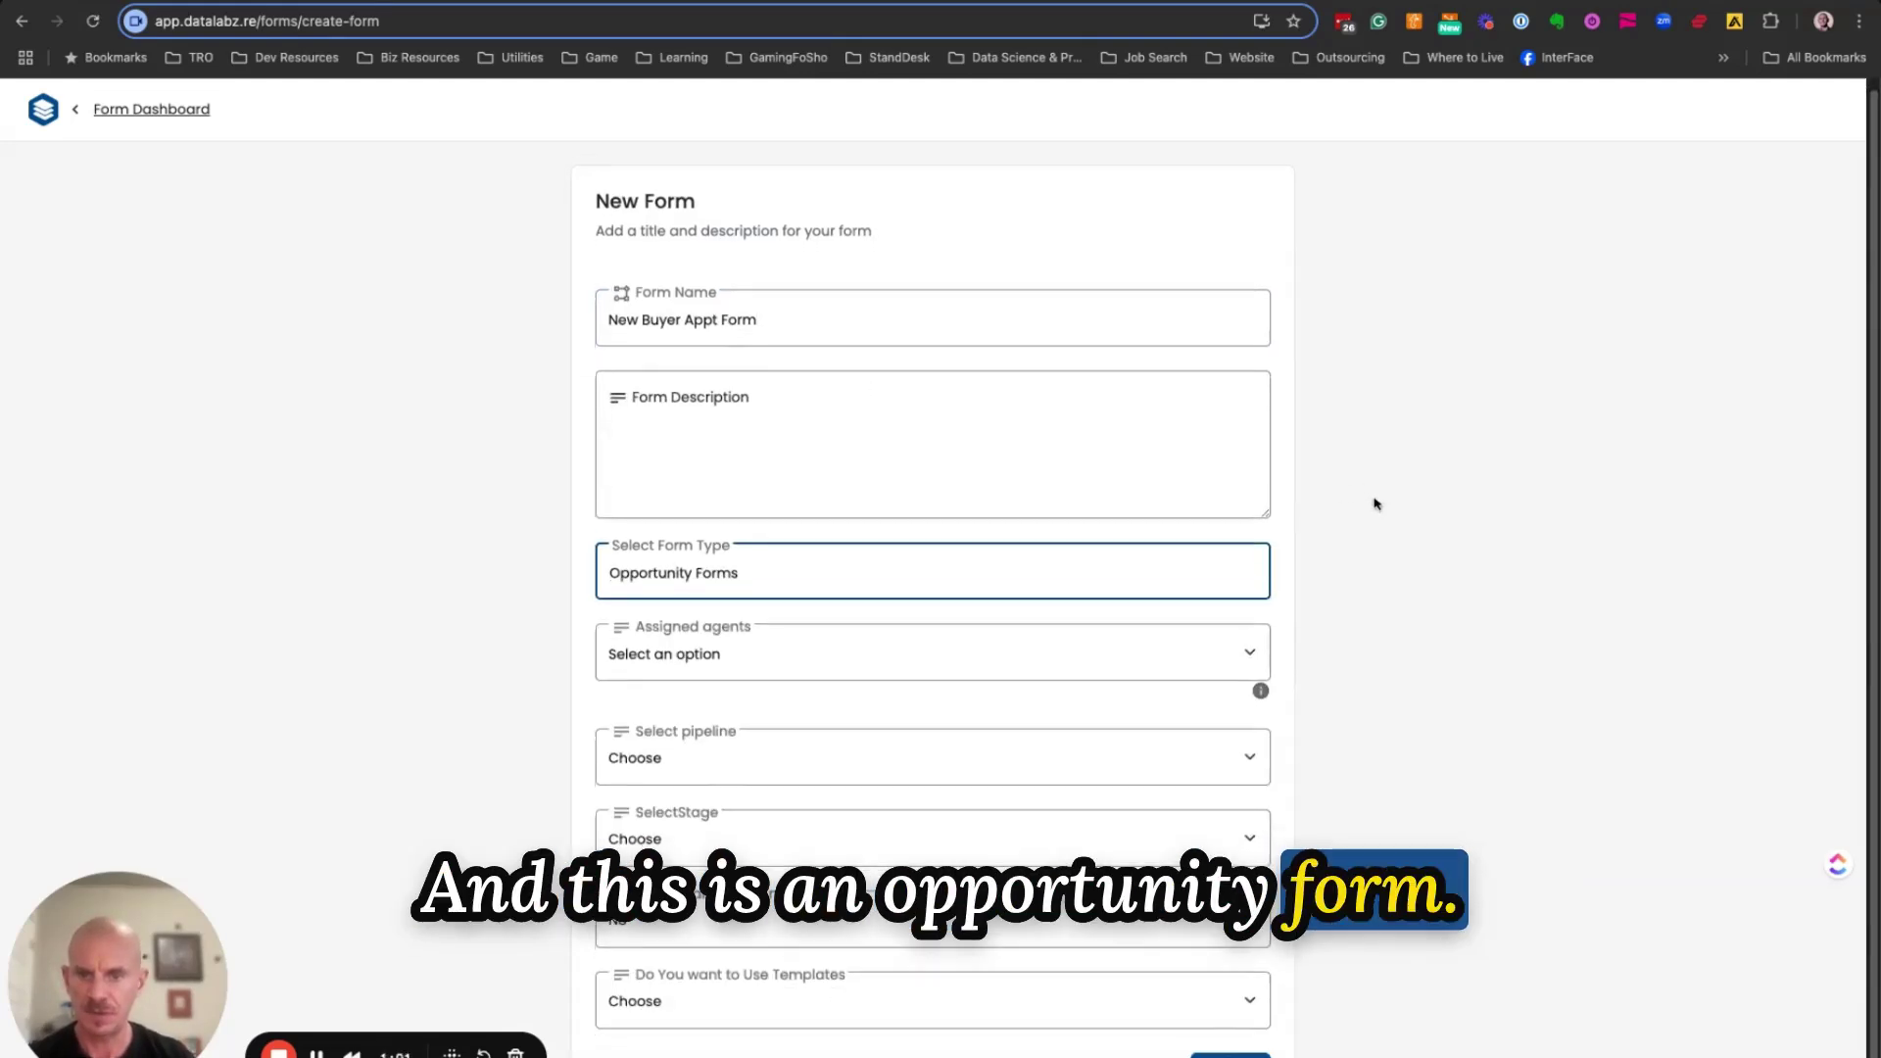
left_click(895, 643)
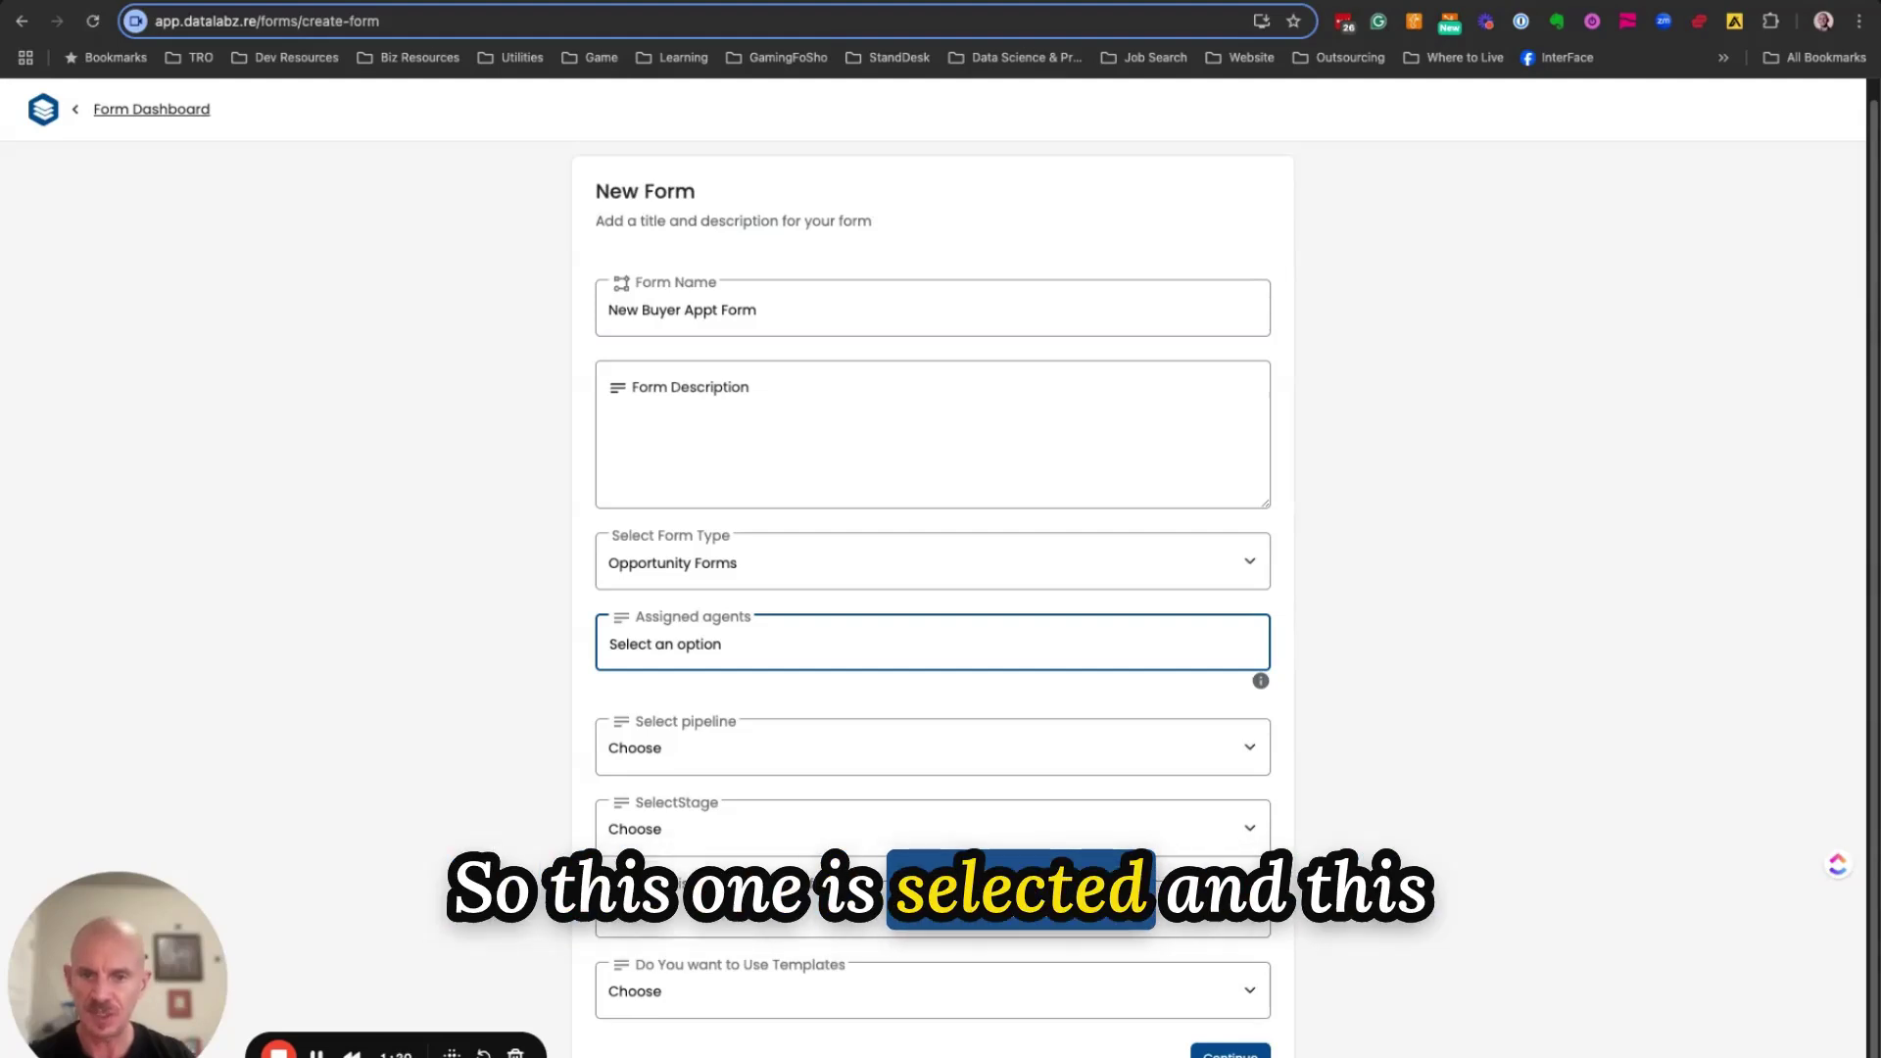
mouse_move(819, 660)
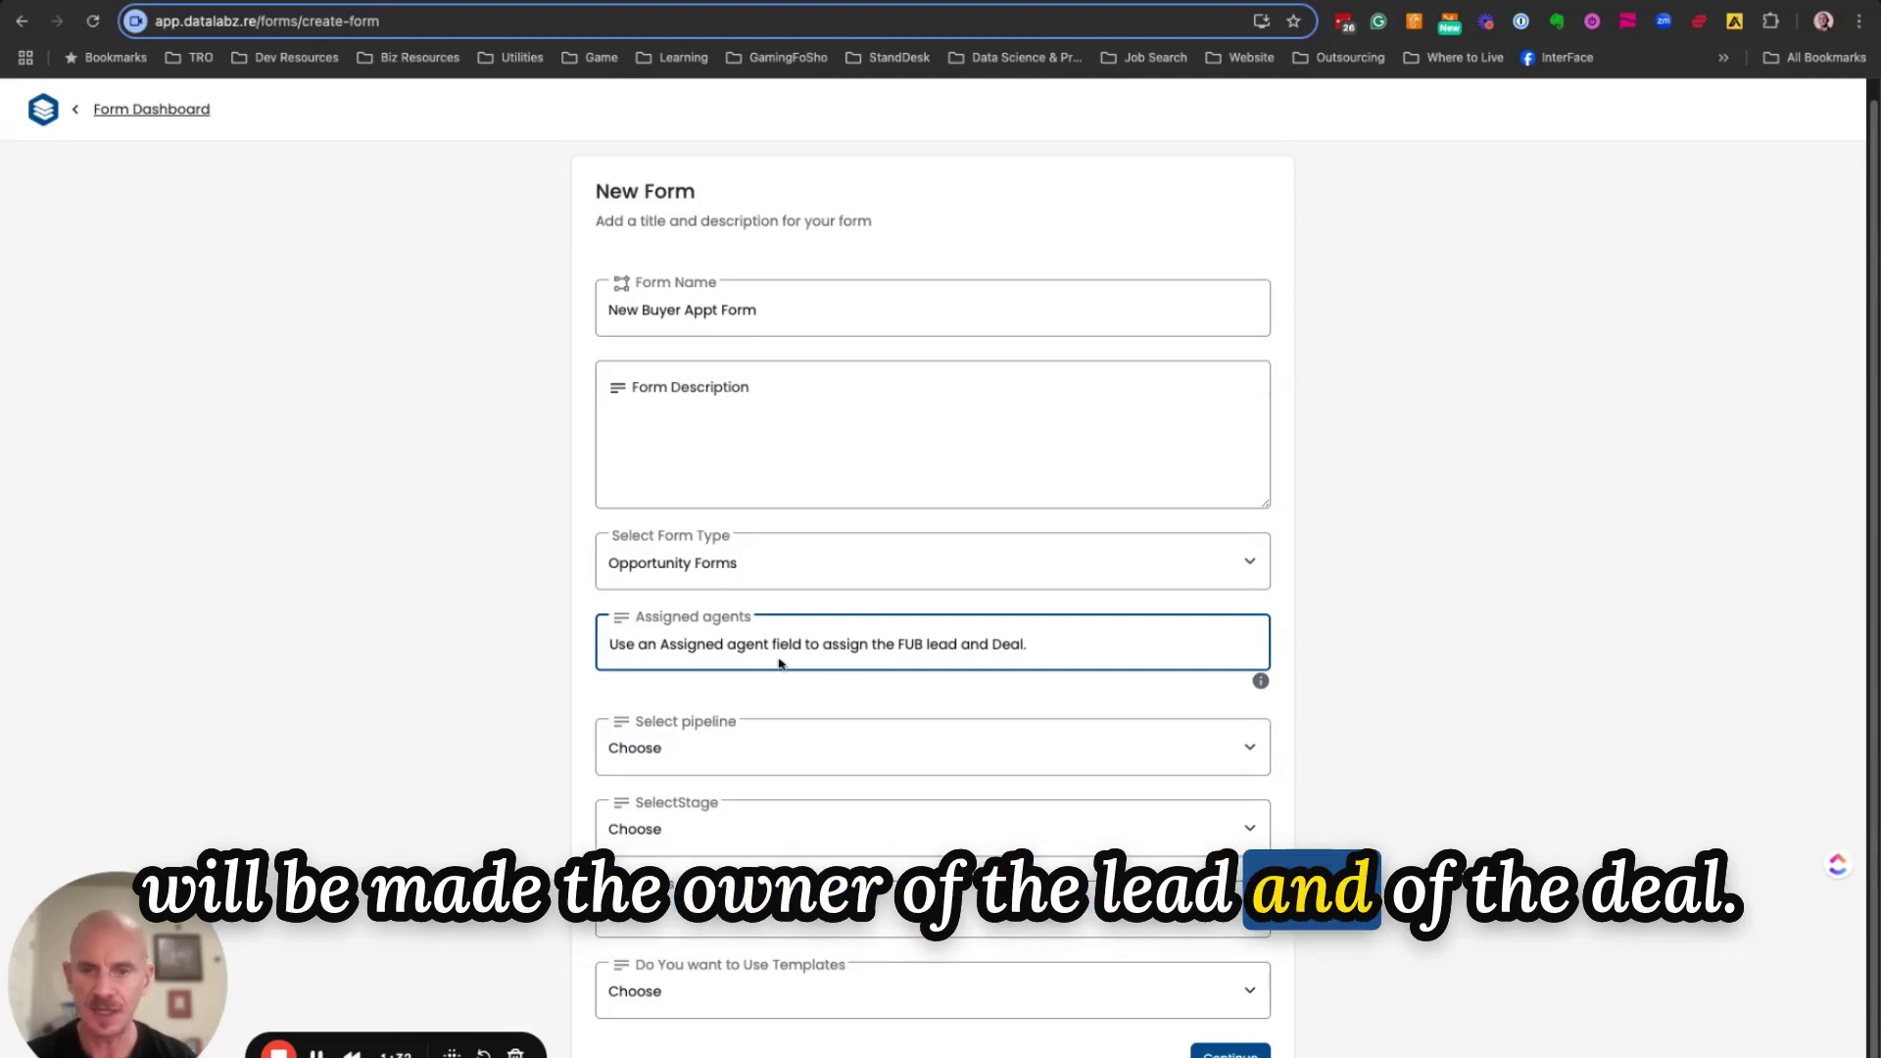
Set the pipeline to Buyers and the stage to Appointment Set, and mark the form as an appointment form
left_click(725, 751)
left_click(805, 795)
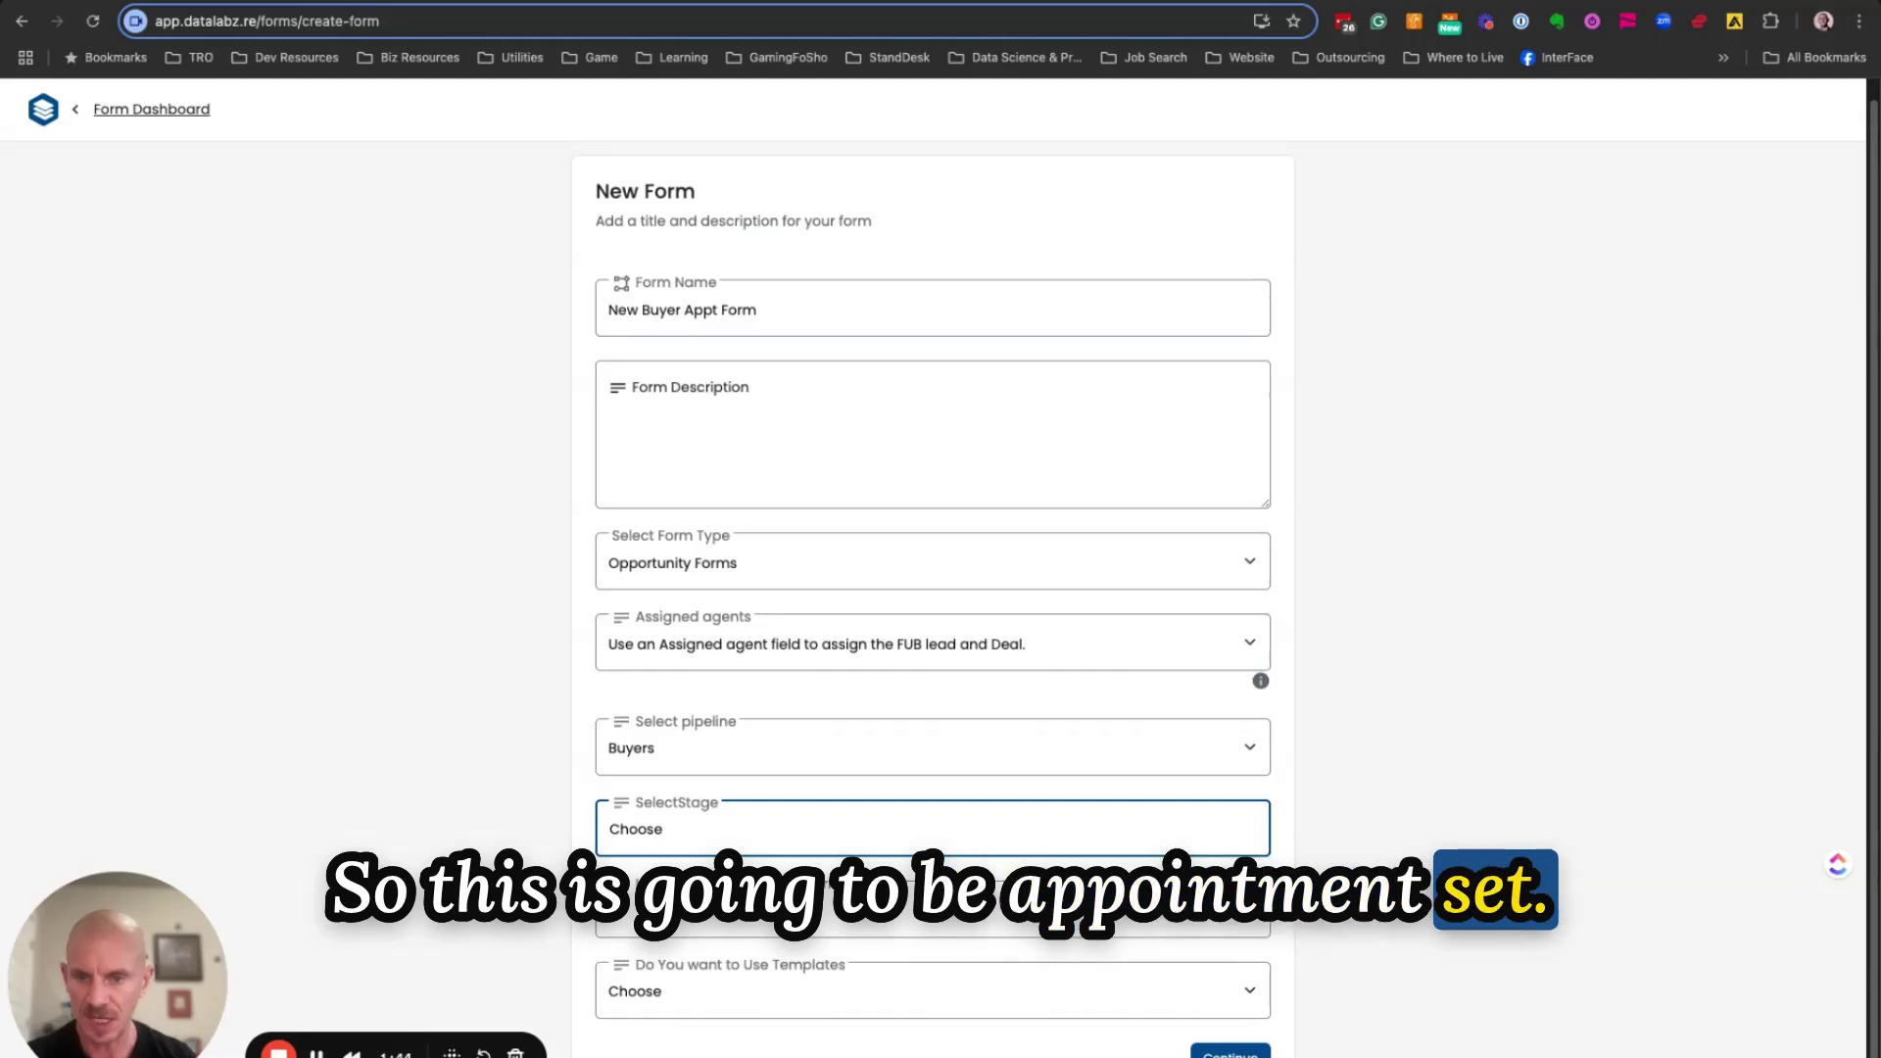
left_click(1176, 910)
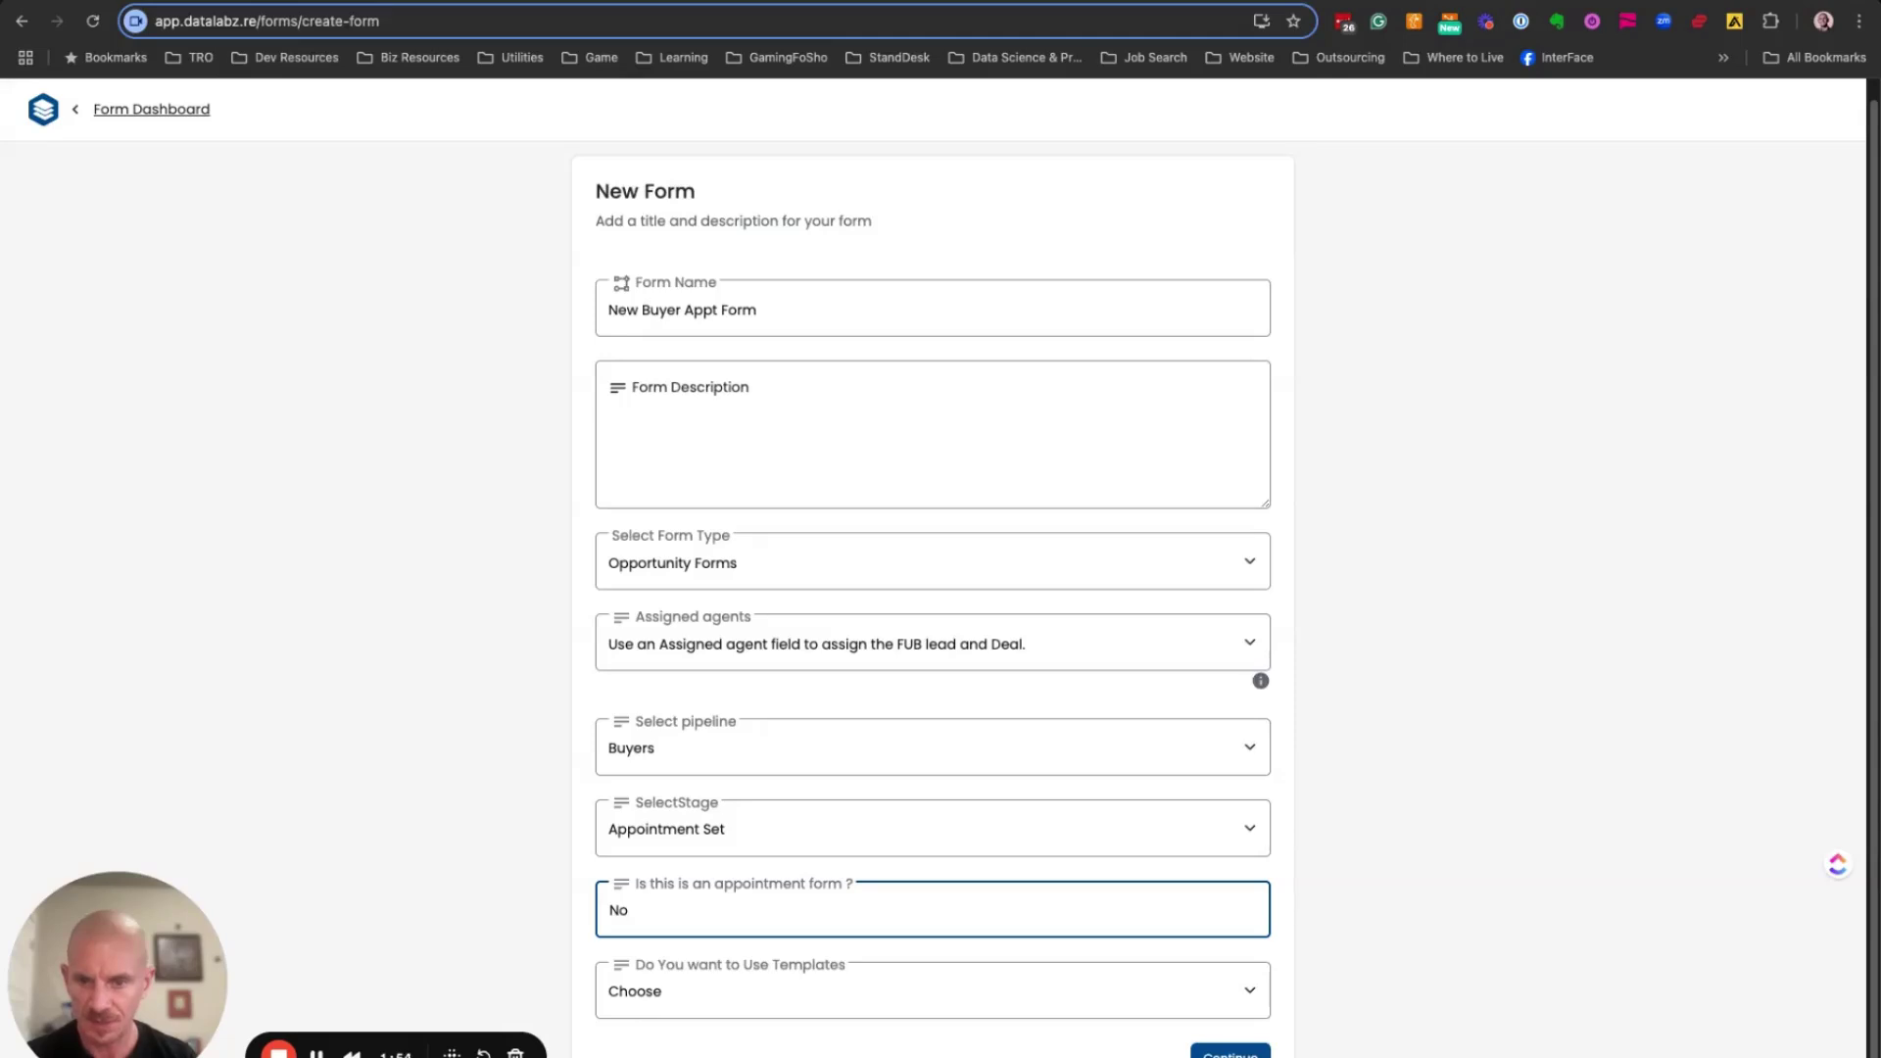
Choose to use a template, pick Appointment Form Buyer, and continue to the form builder
left_click(745, 999)
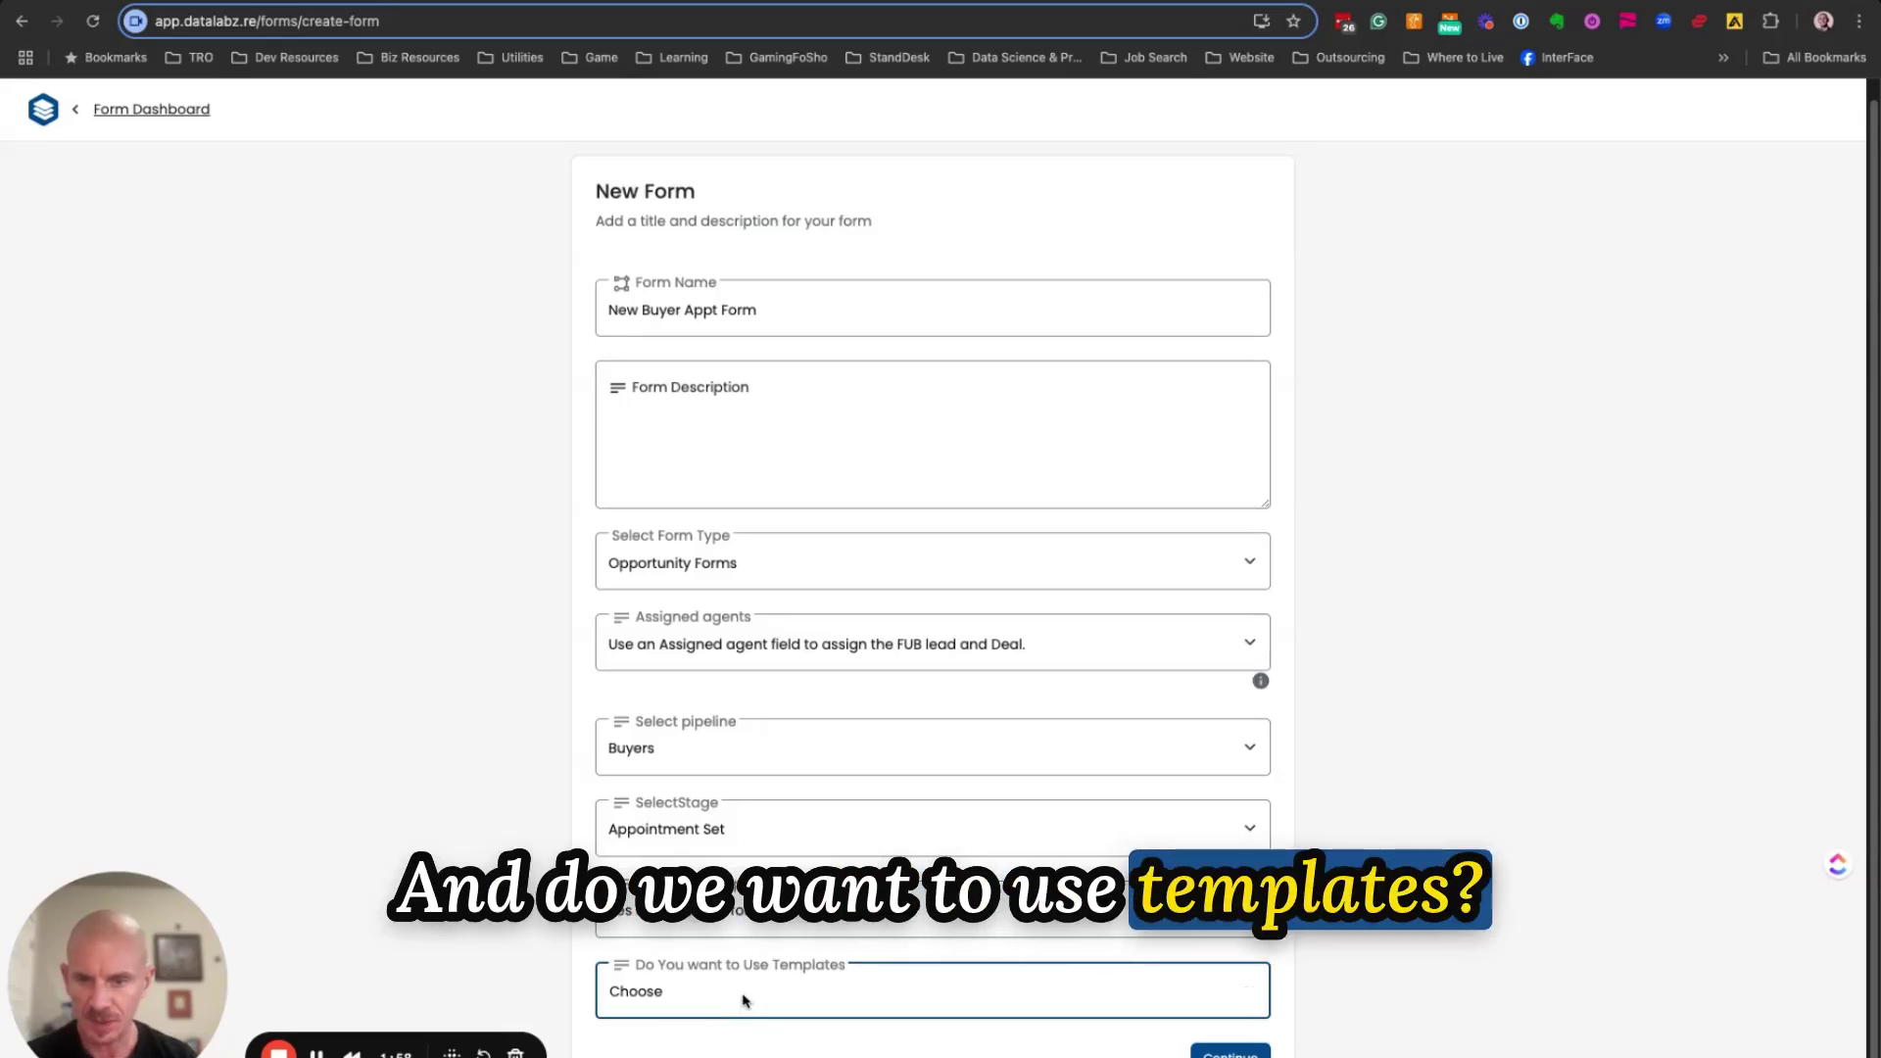
left_click(747, 1015)
scroll(1343, 958, "down", 2)
left_click(814, 1004)
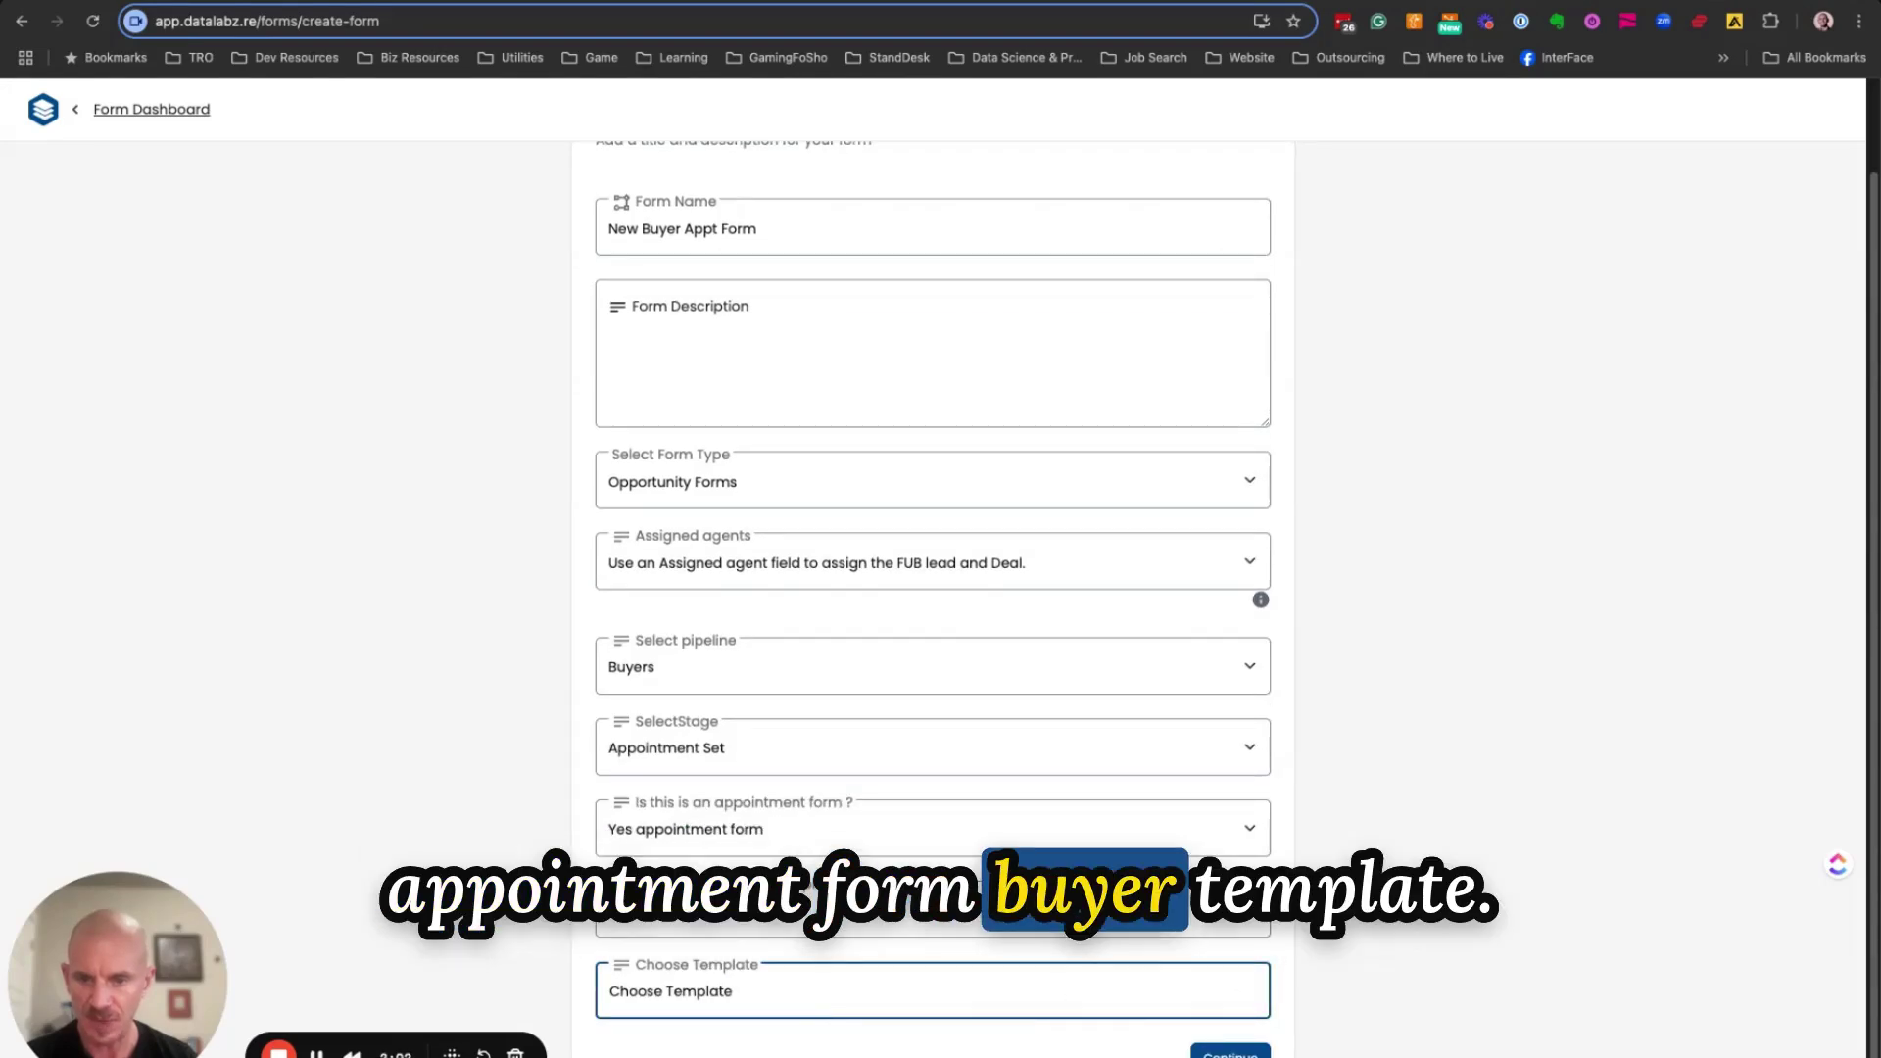
left_click(819, 906)
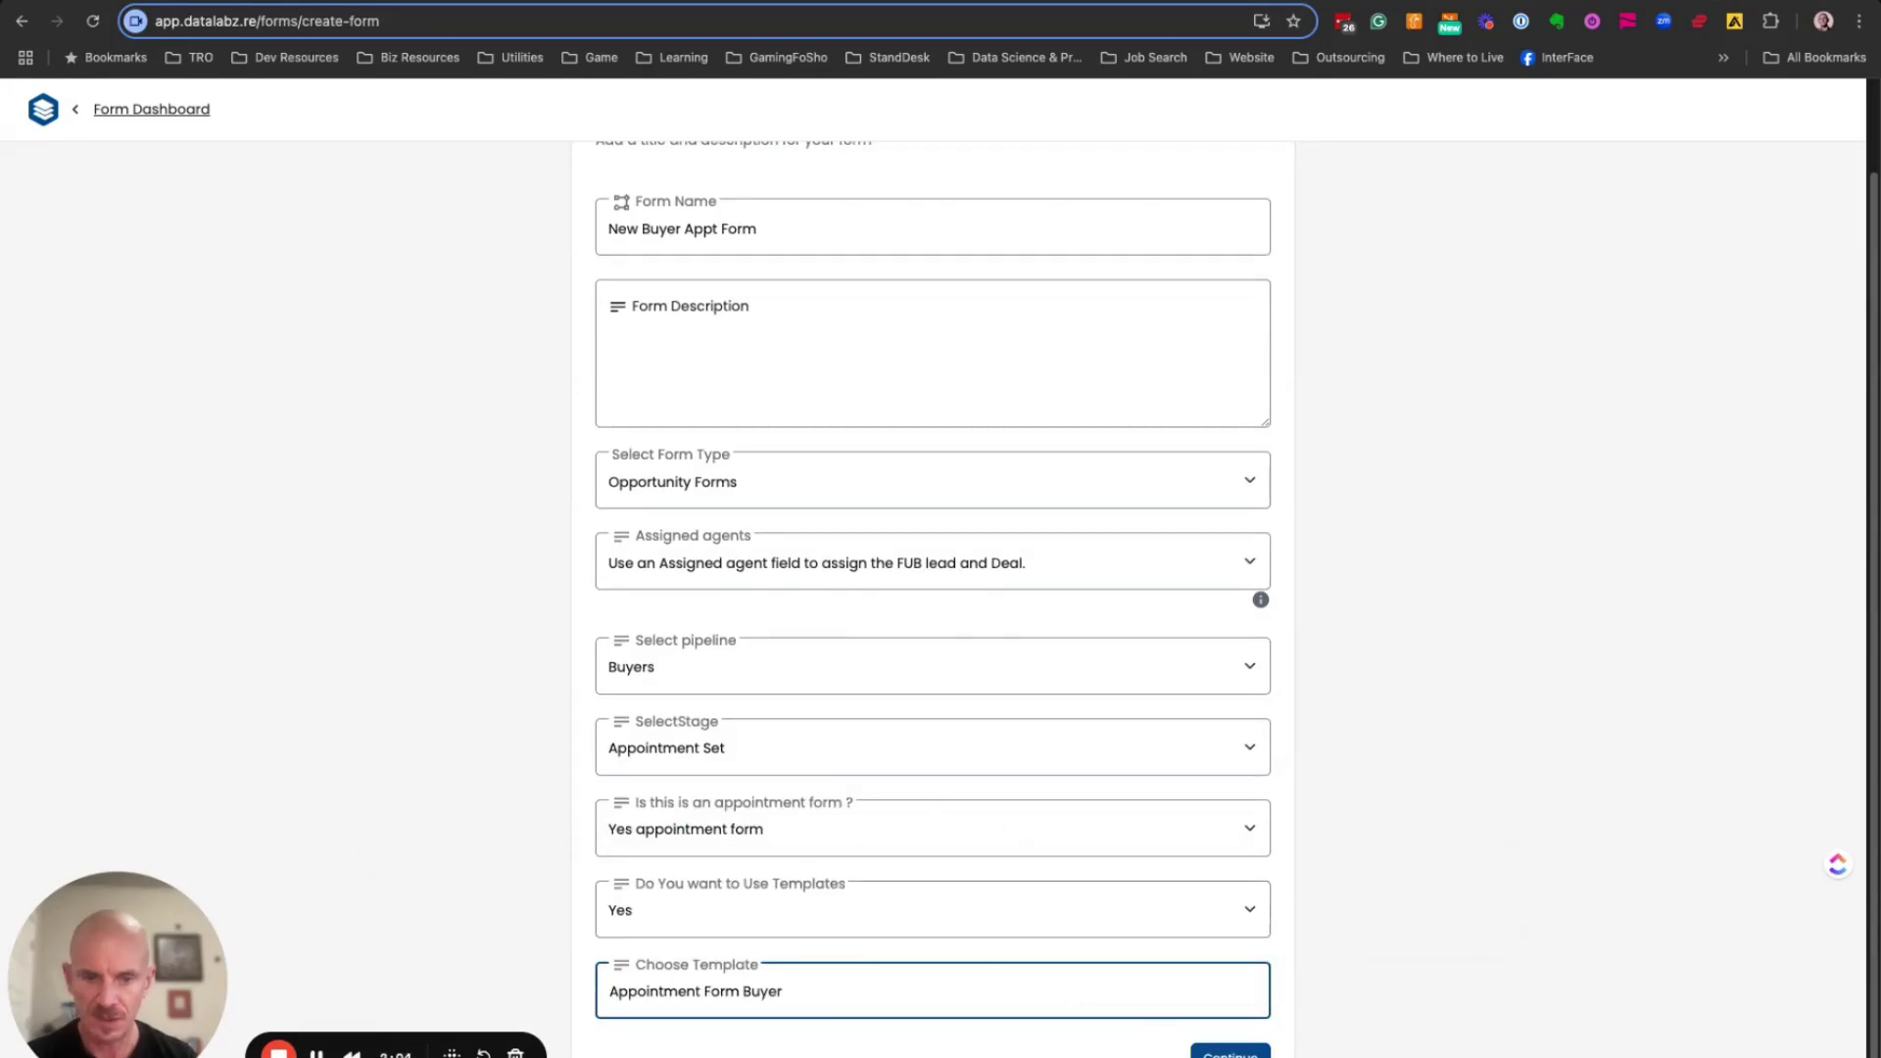
left_click(1231, 1051)
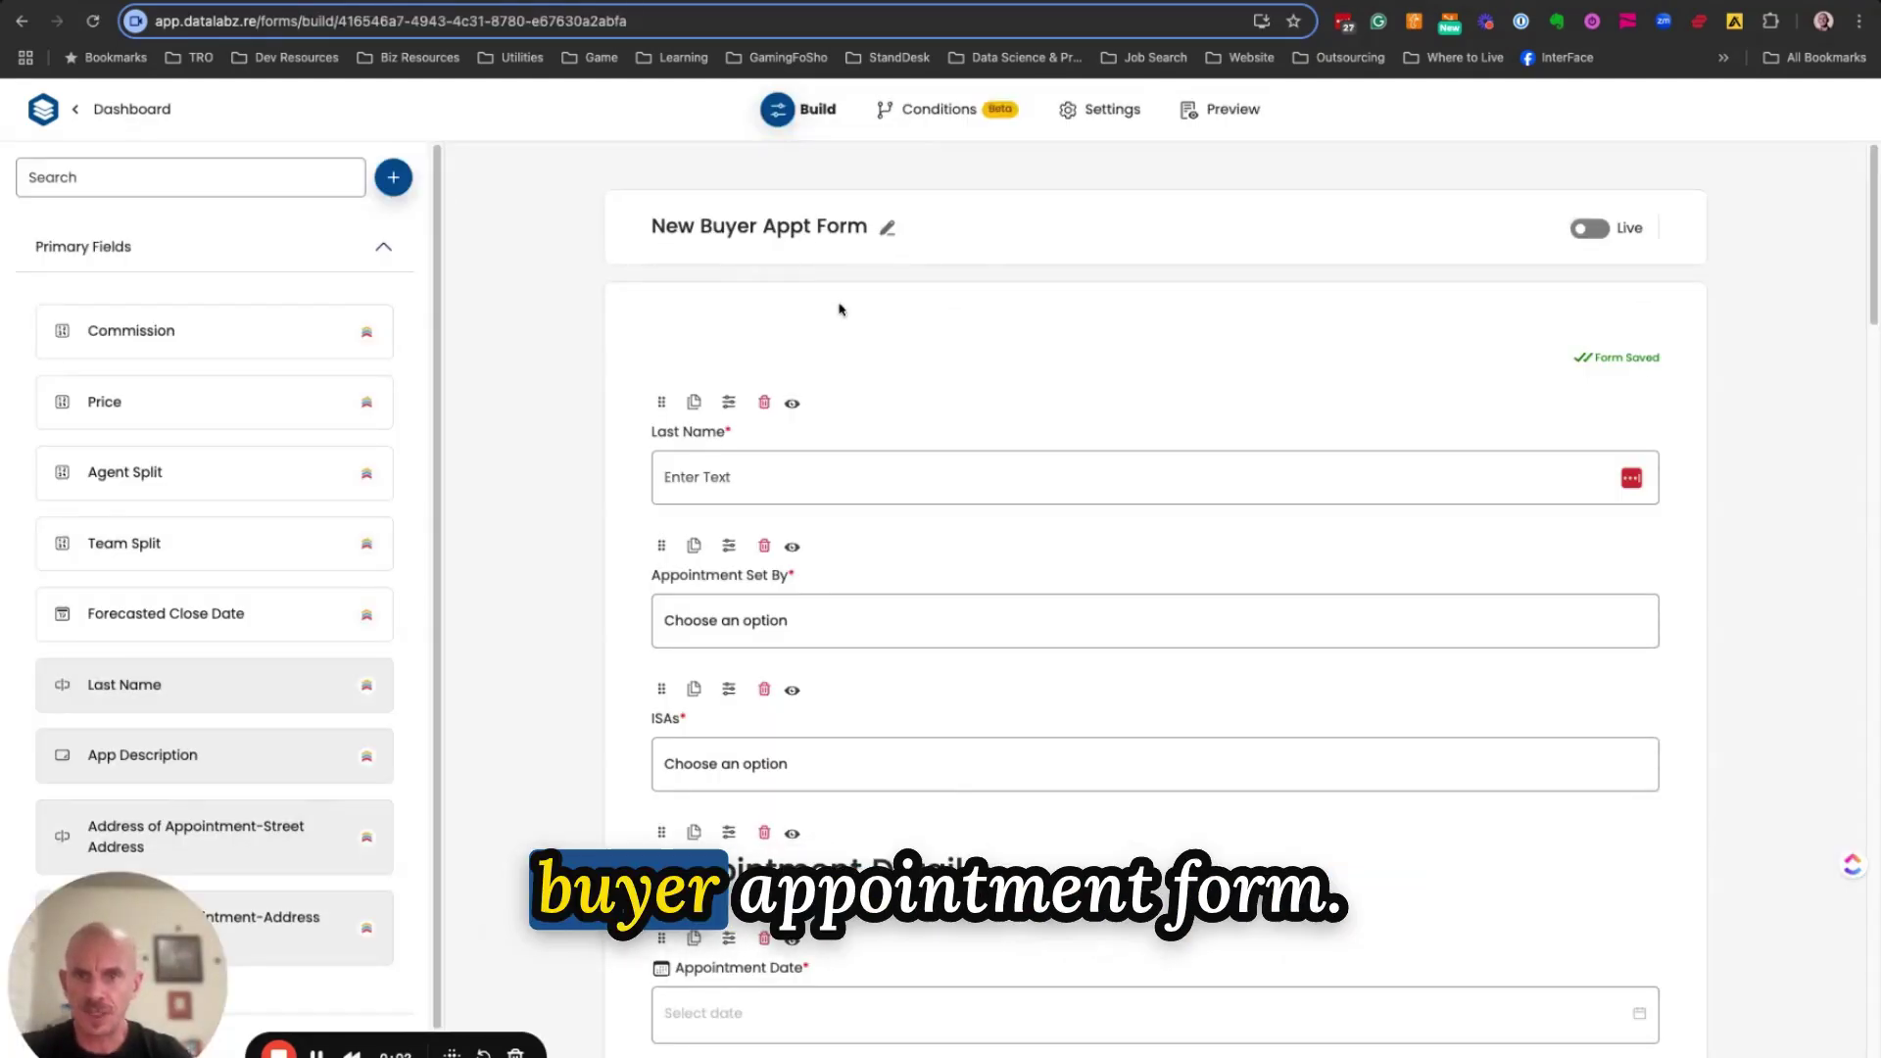
Review the template's fields in the builder, from the appointment details through the buyer, inquiry address and additional info sections
scroll(996, 419, "down", 2)
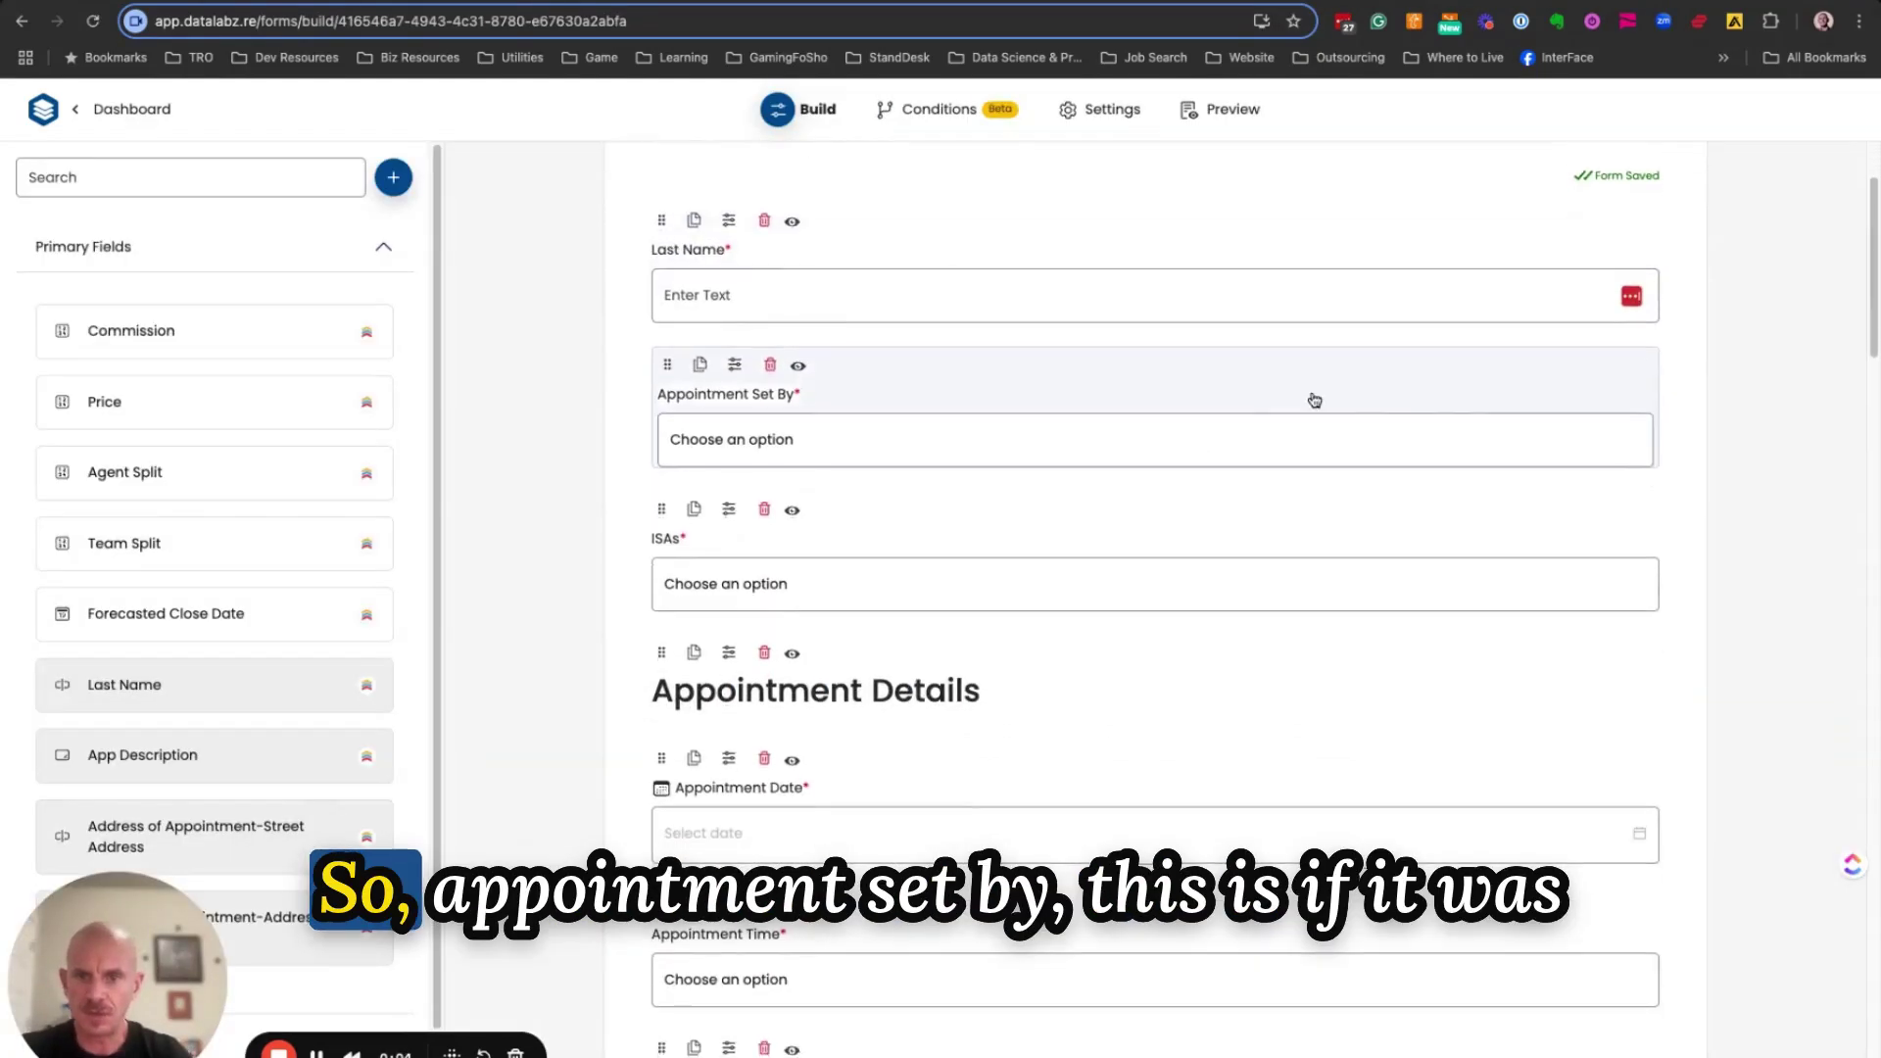
scroll(808, 425, "down", 1)
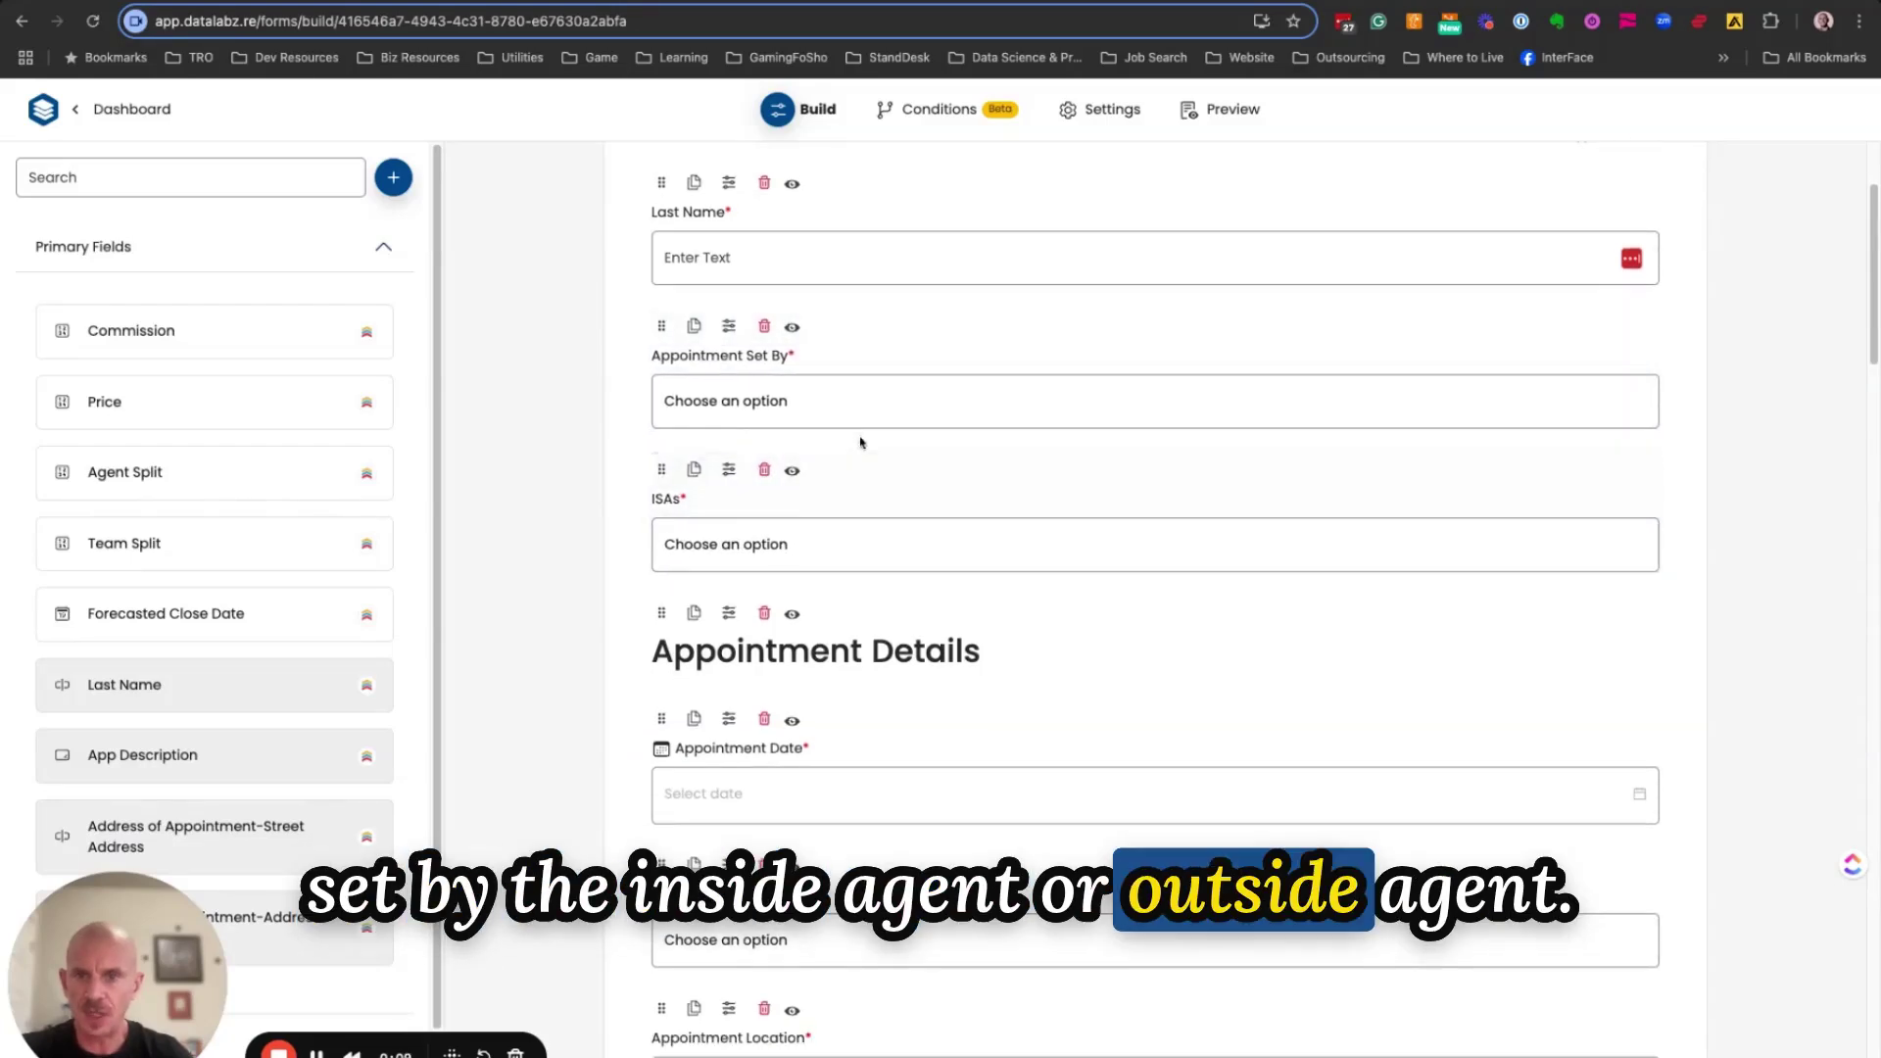
scroll(861, 382, "down", 5)
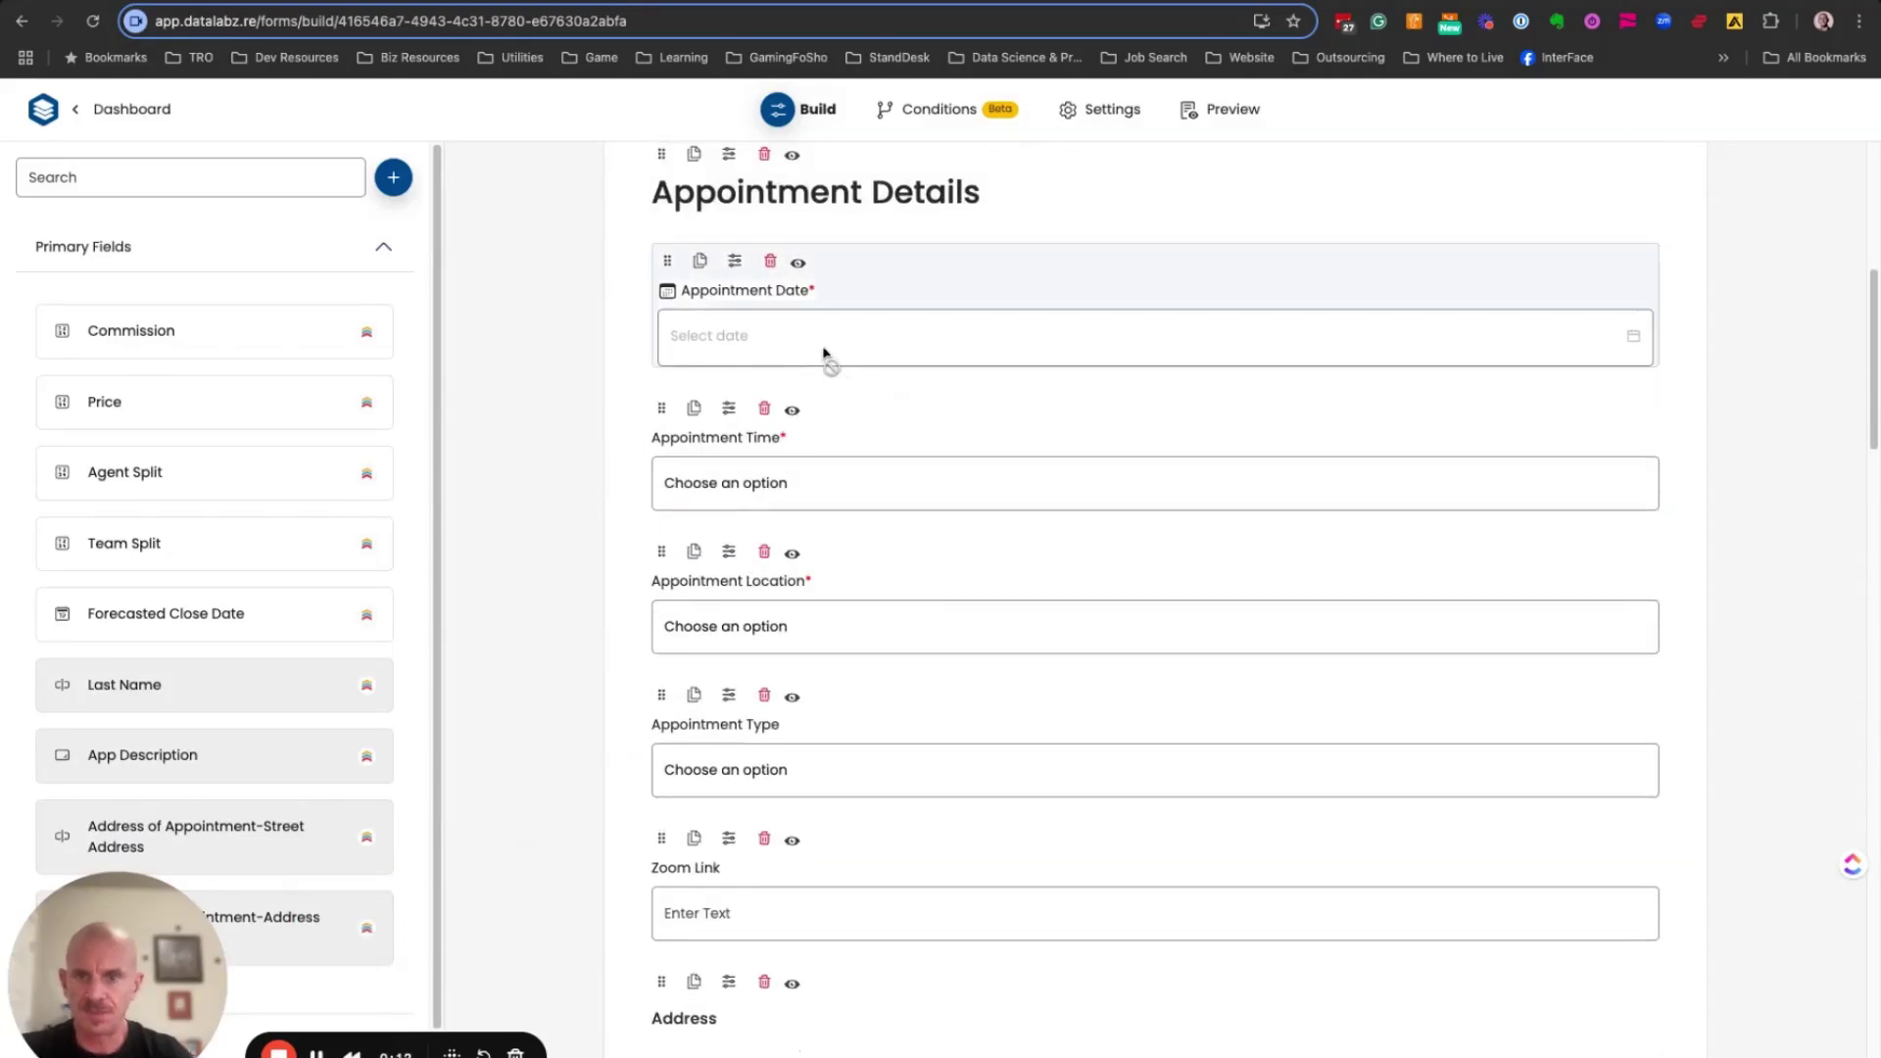
scroll(863, 392, "down", 4)
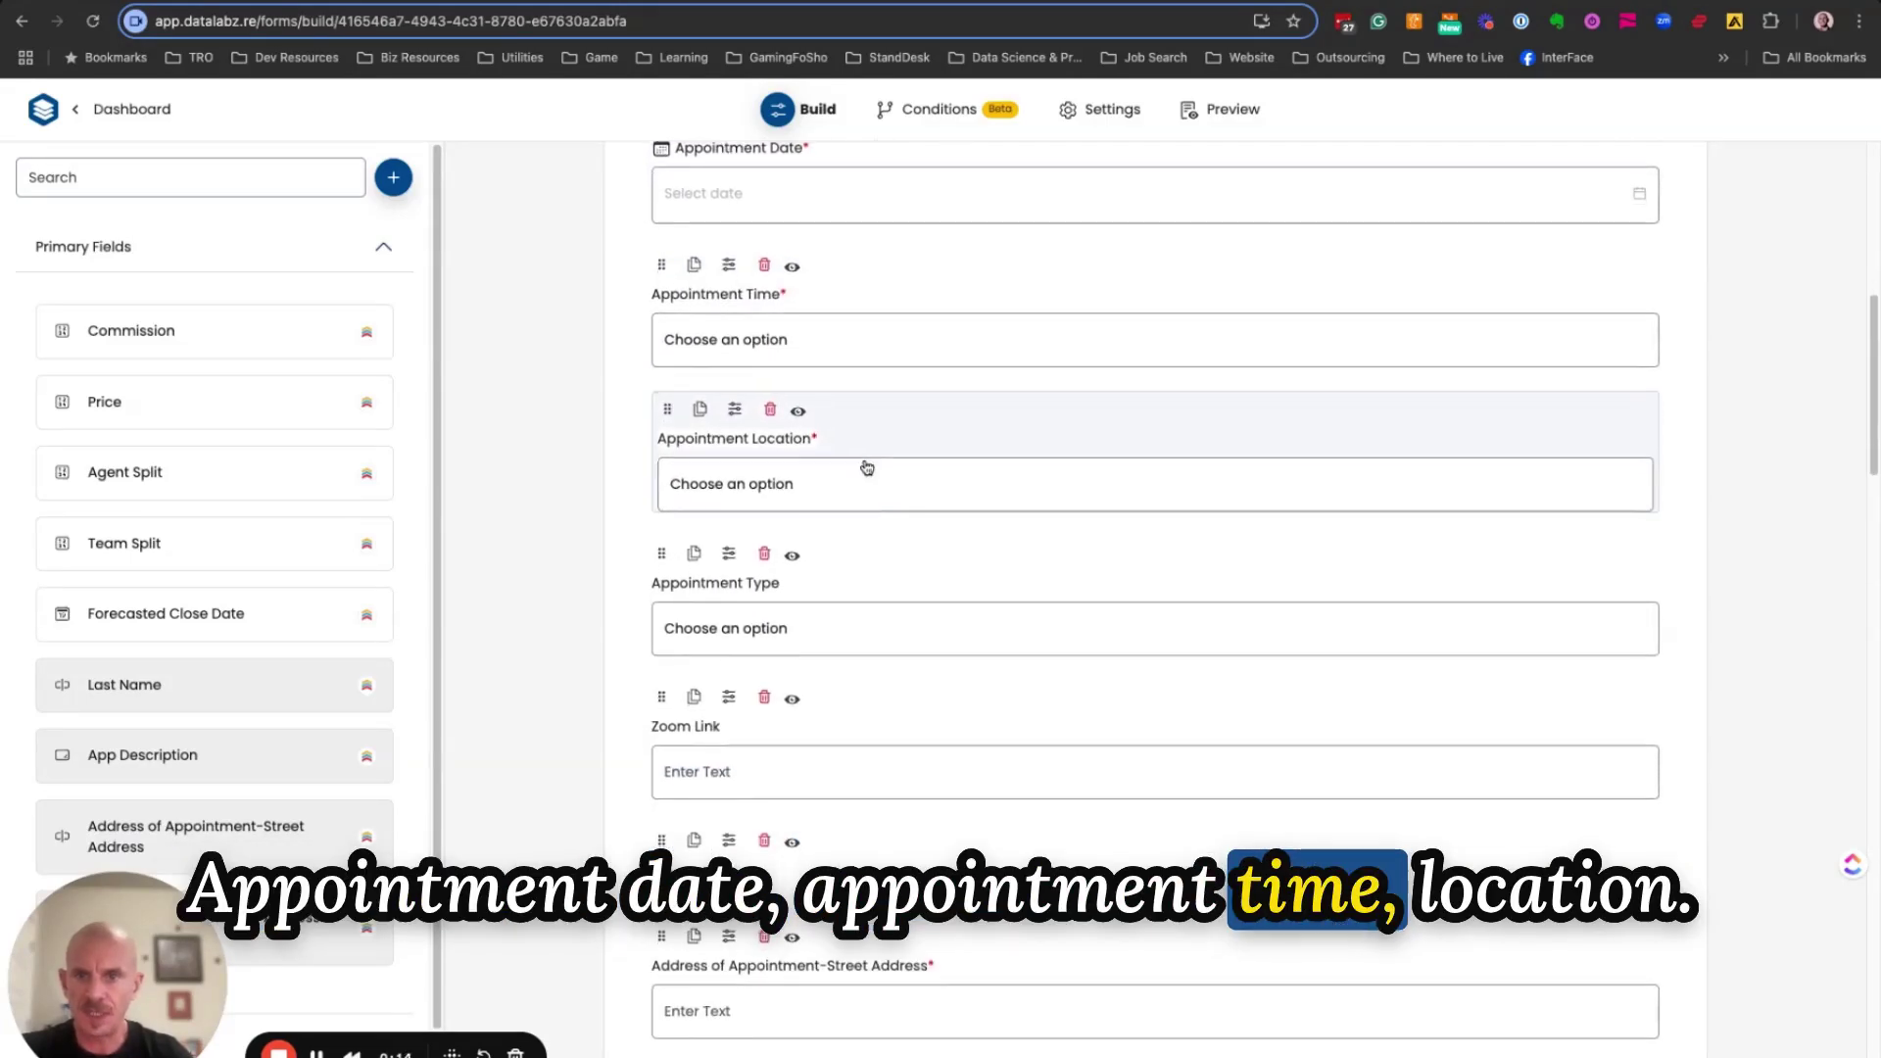
scroll(913, 527, "down", 2)
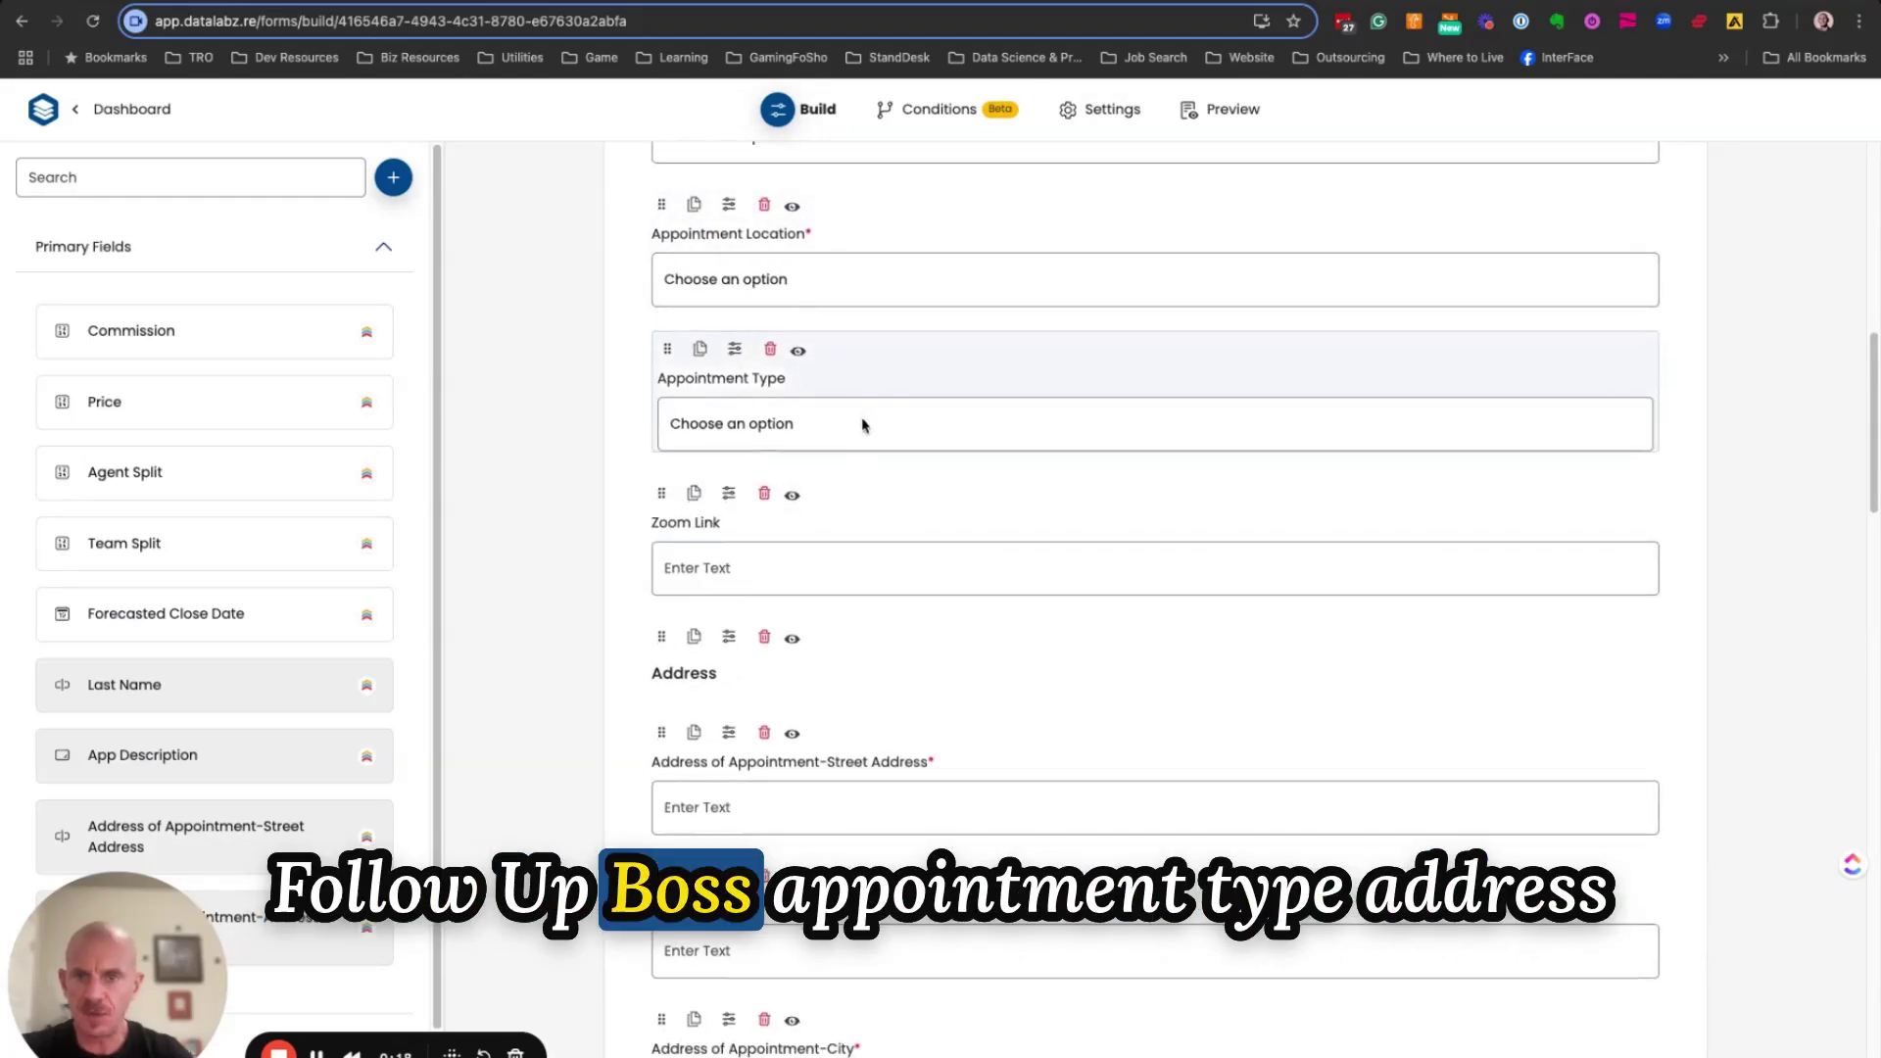
scroll(819, 408, "down", 1)
scroll(819, 408, "down", 5)
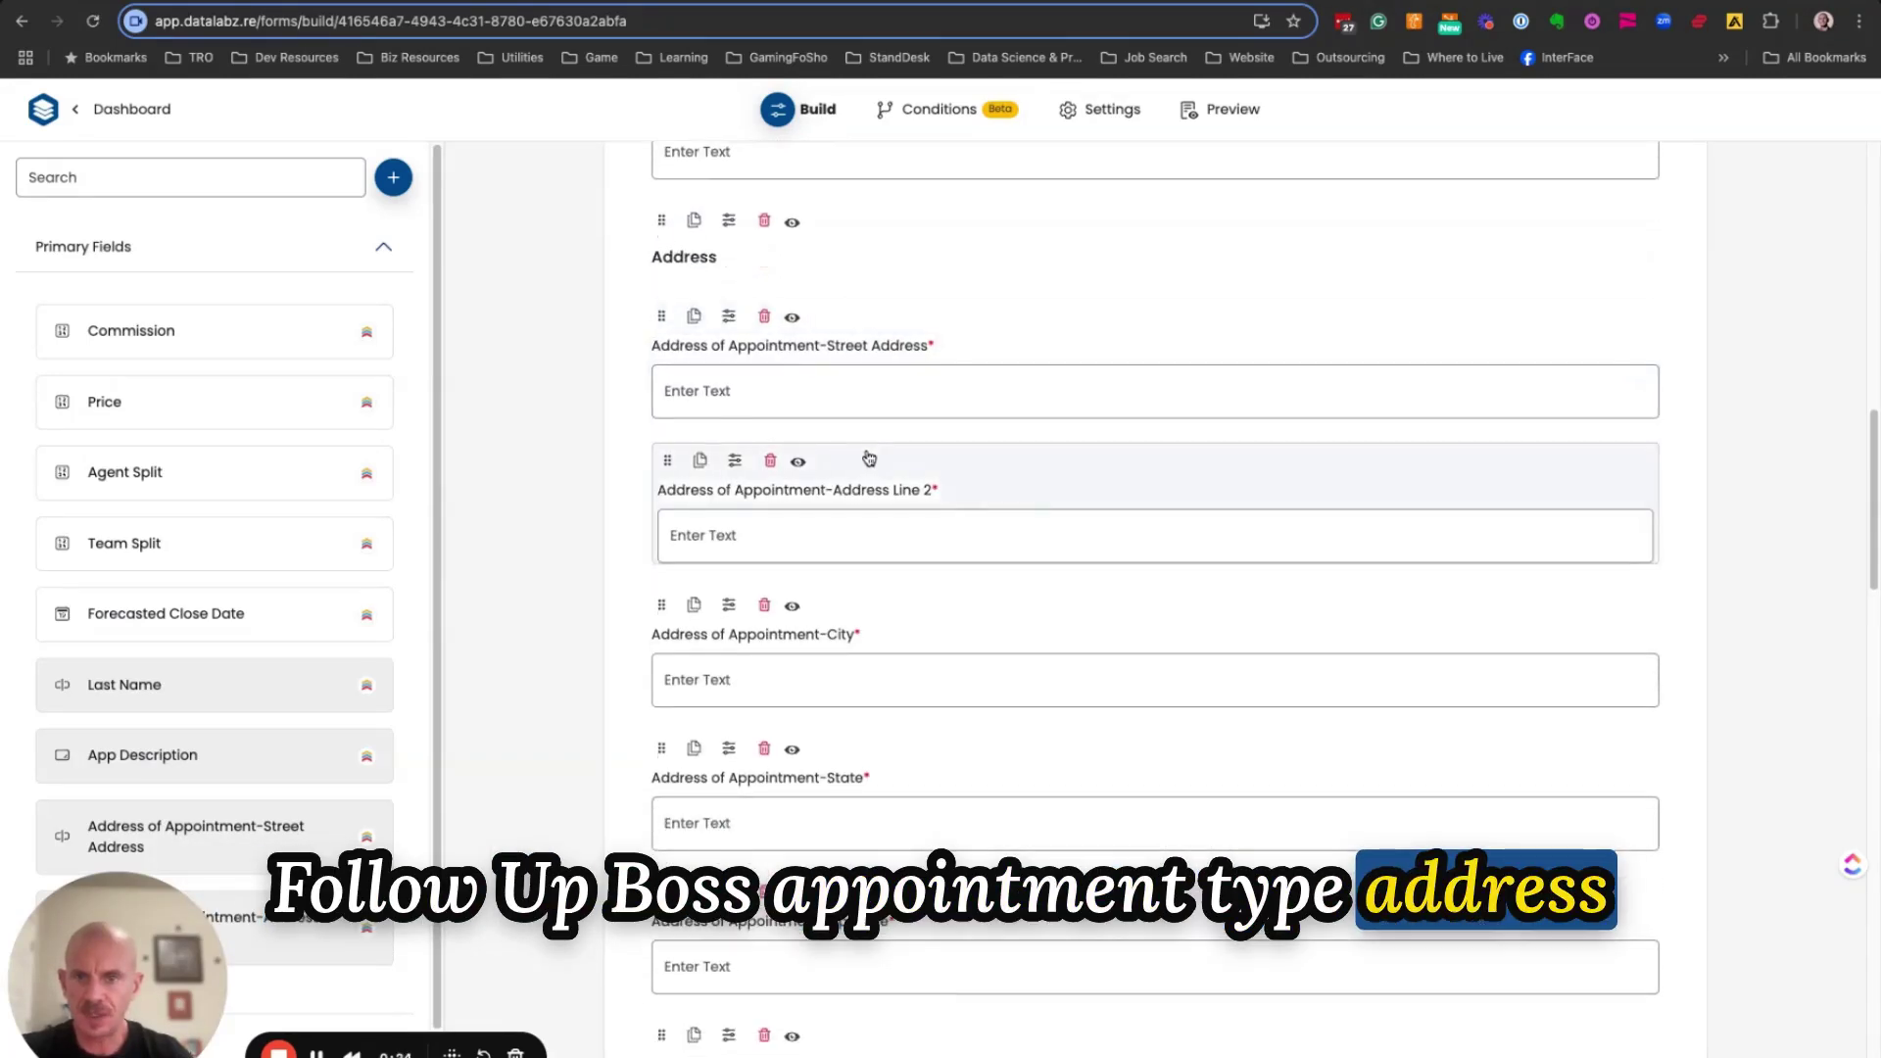
scroll(888, 504, "down", 4)
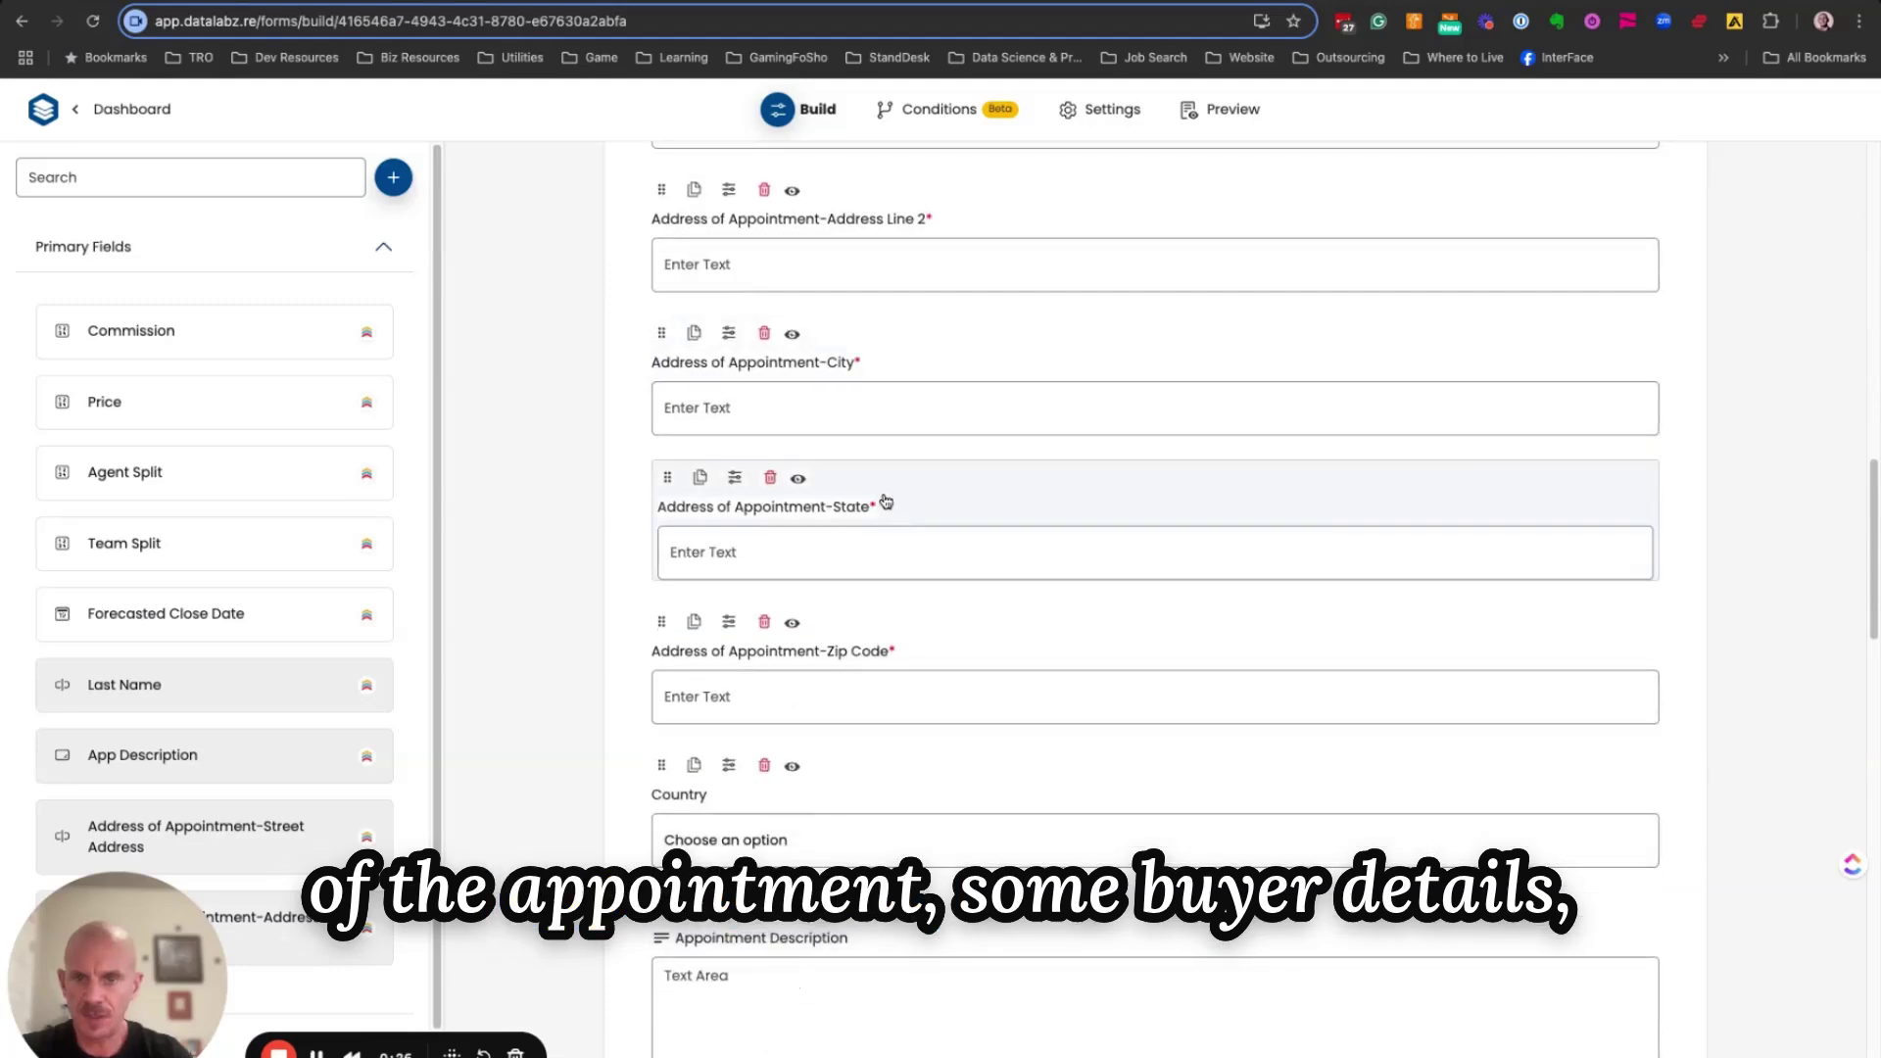
scroll(897, 503, "down", 5)
scroll(932, 505, "down", 7)
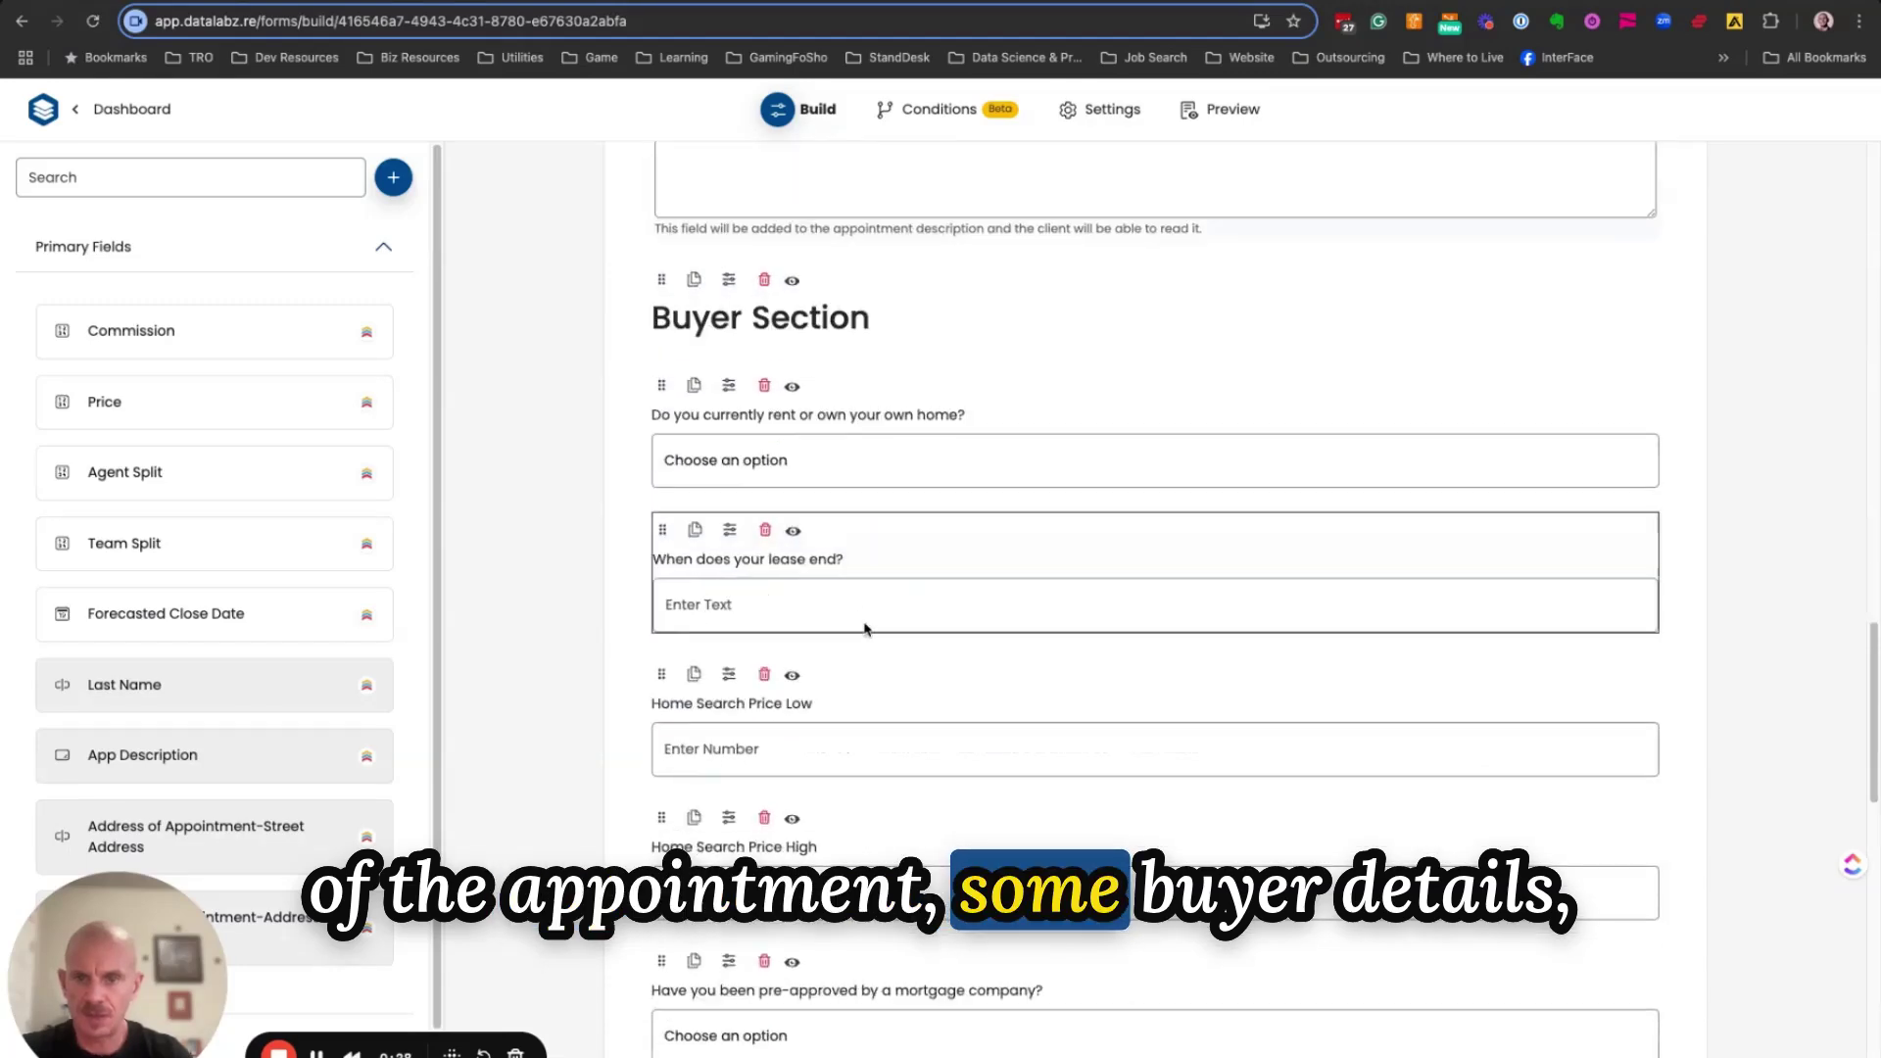
scroll(882, 470, "down", 3)
scroll(881, 480, "down", 12)
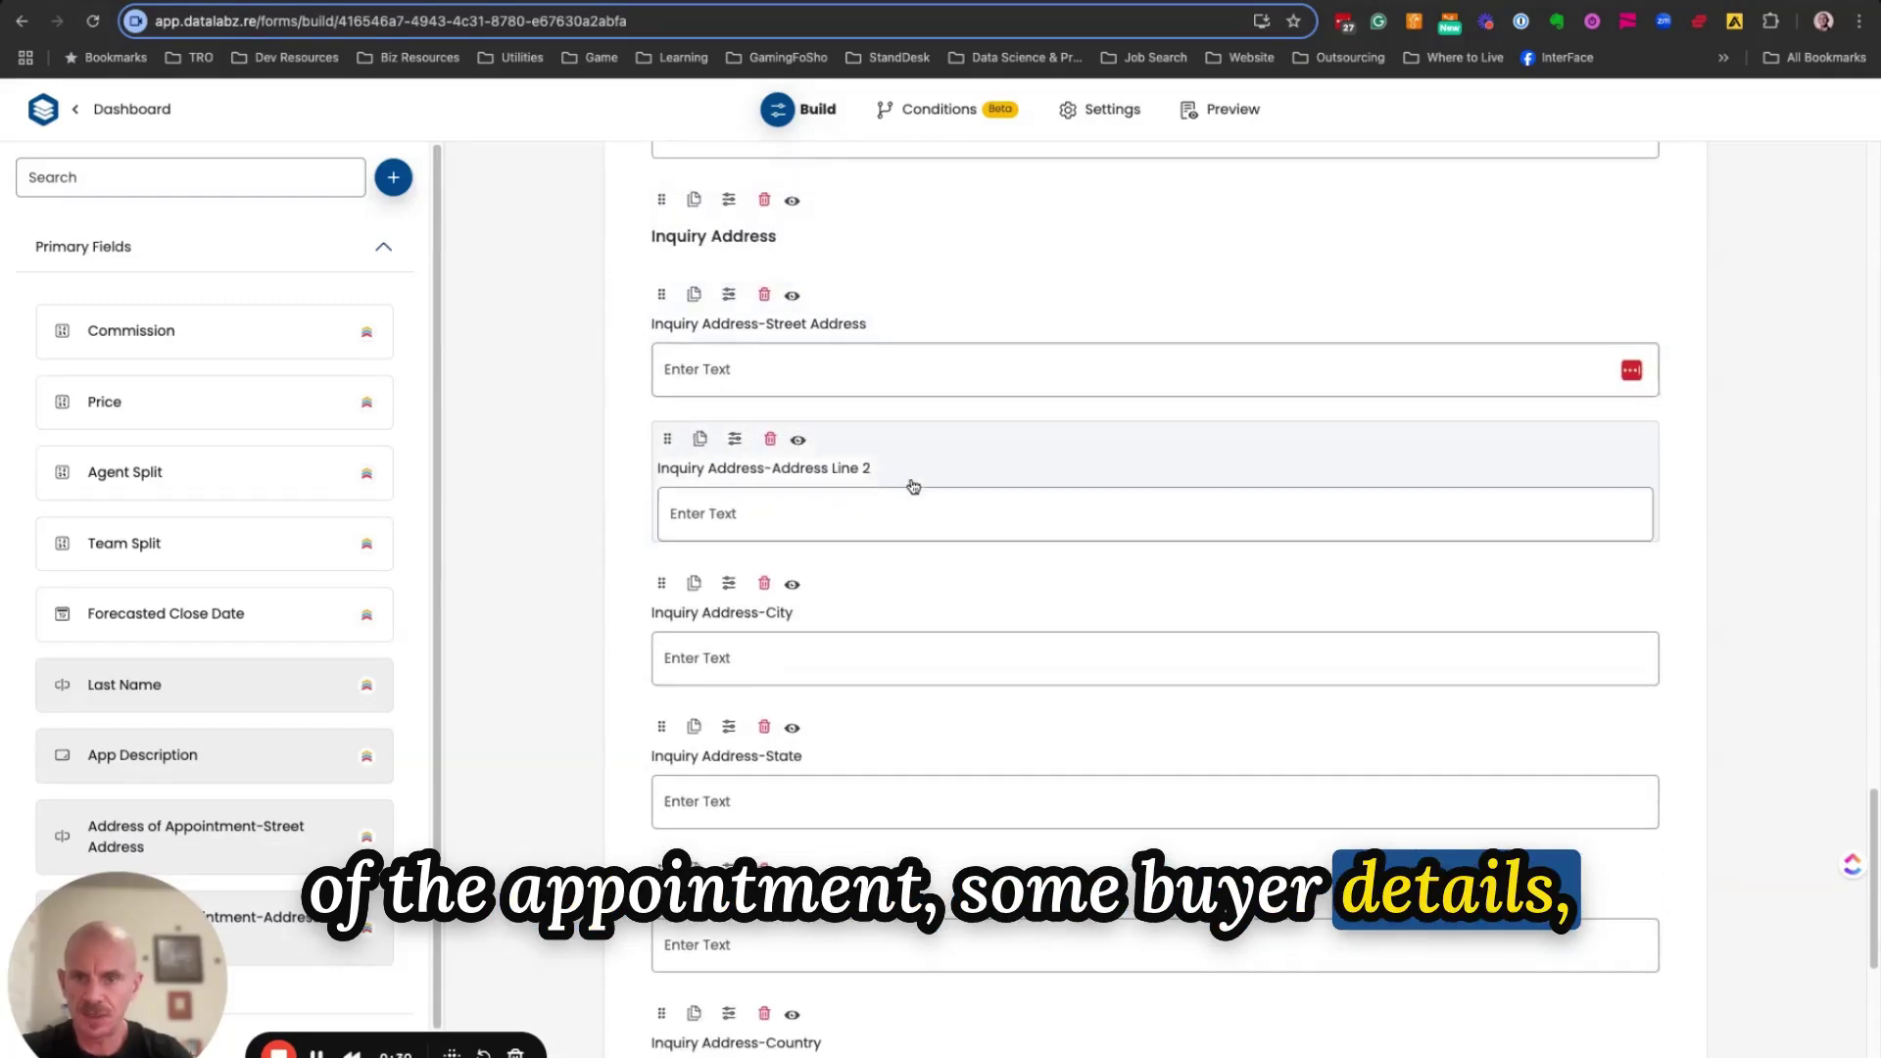
scroll(953, 492, "down", 10)
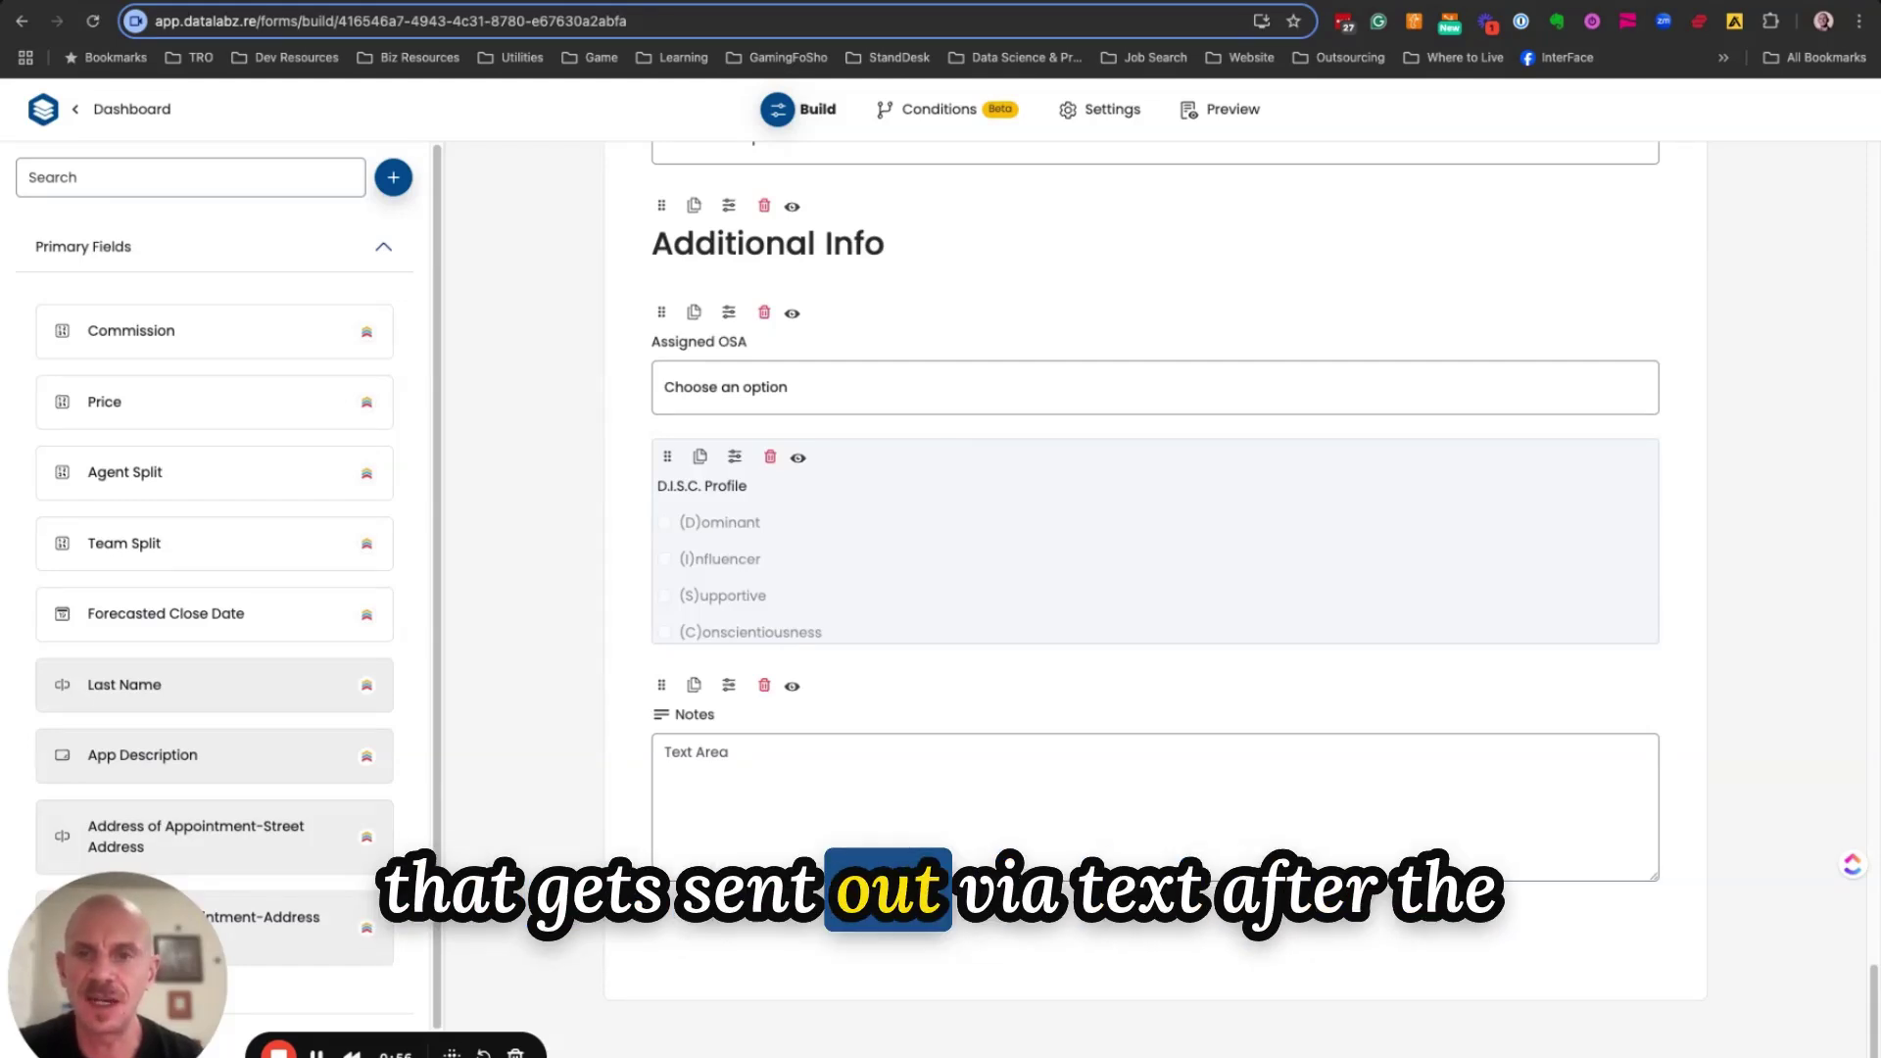
left_click(1248, 480)
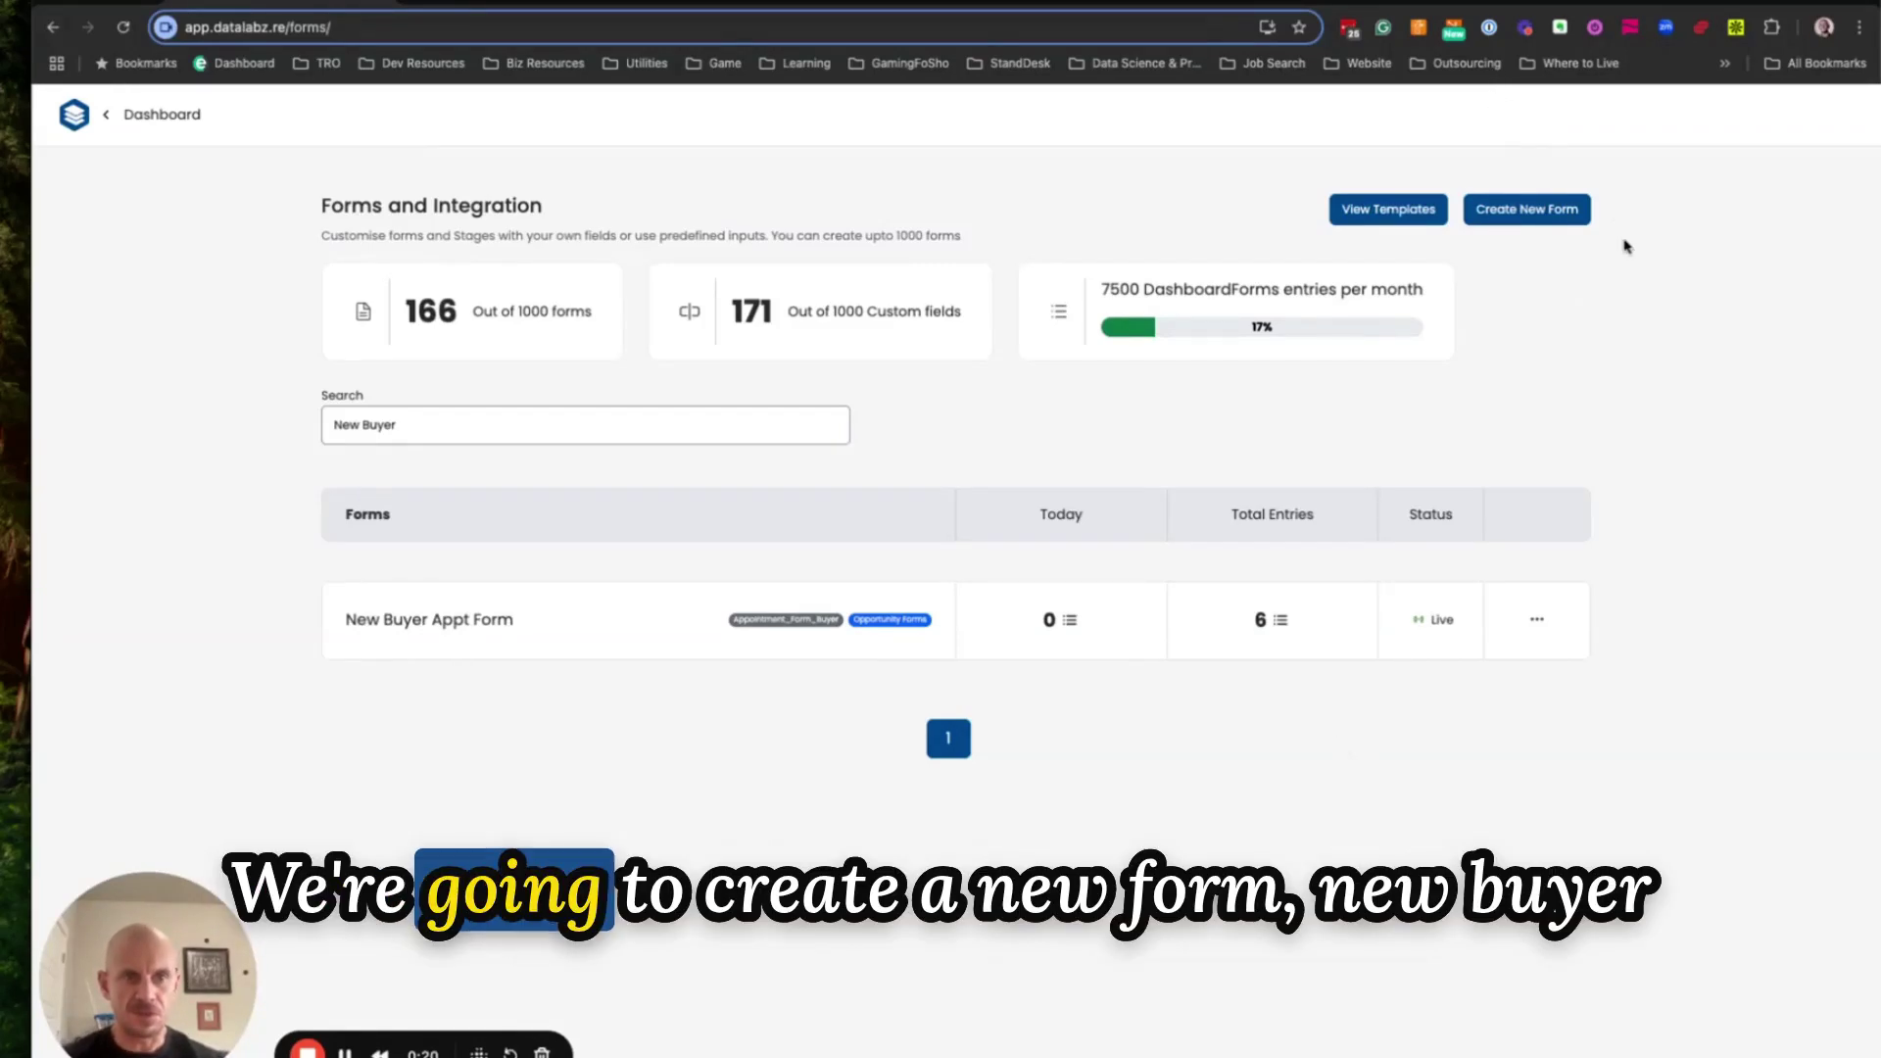
Start another new form and name it New Buyer Disposition Form
left_click(1530, 224)
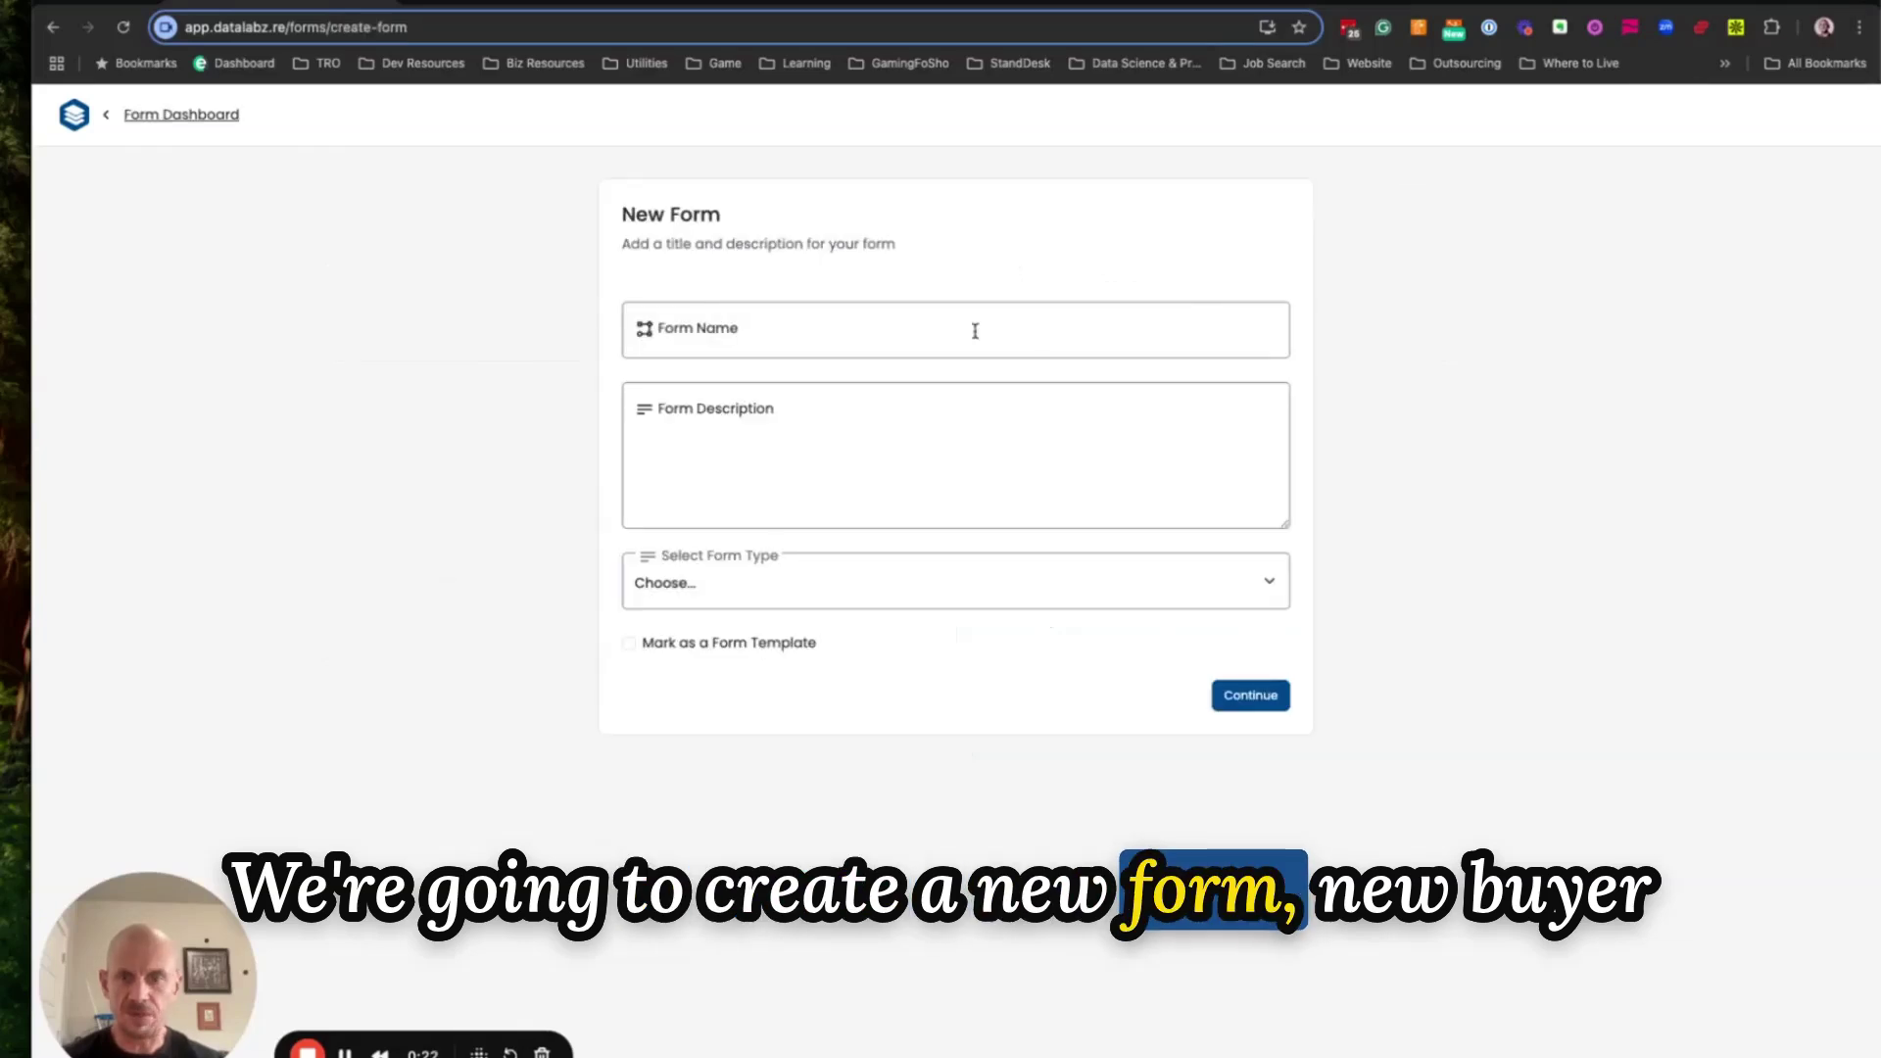
type("N")
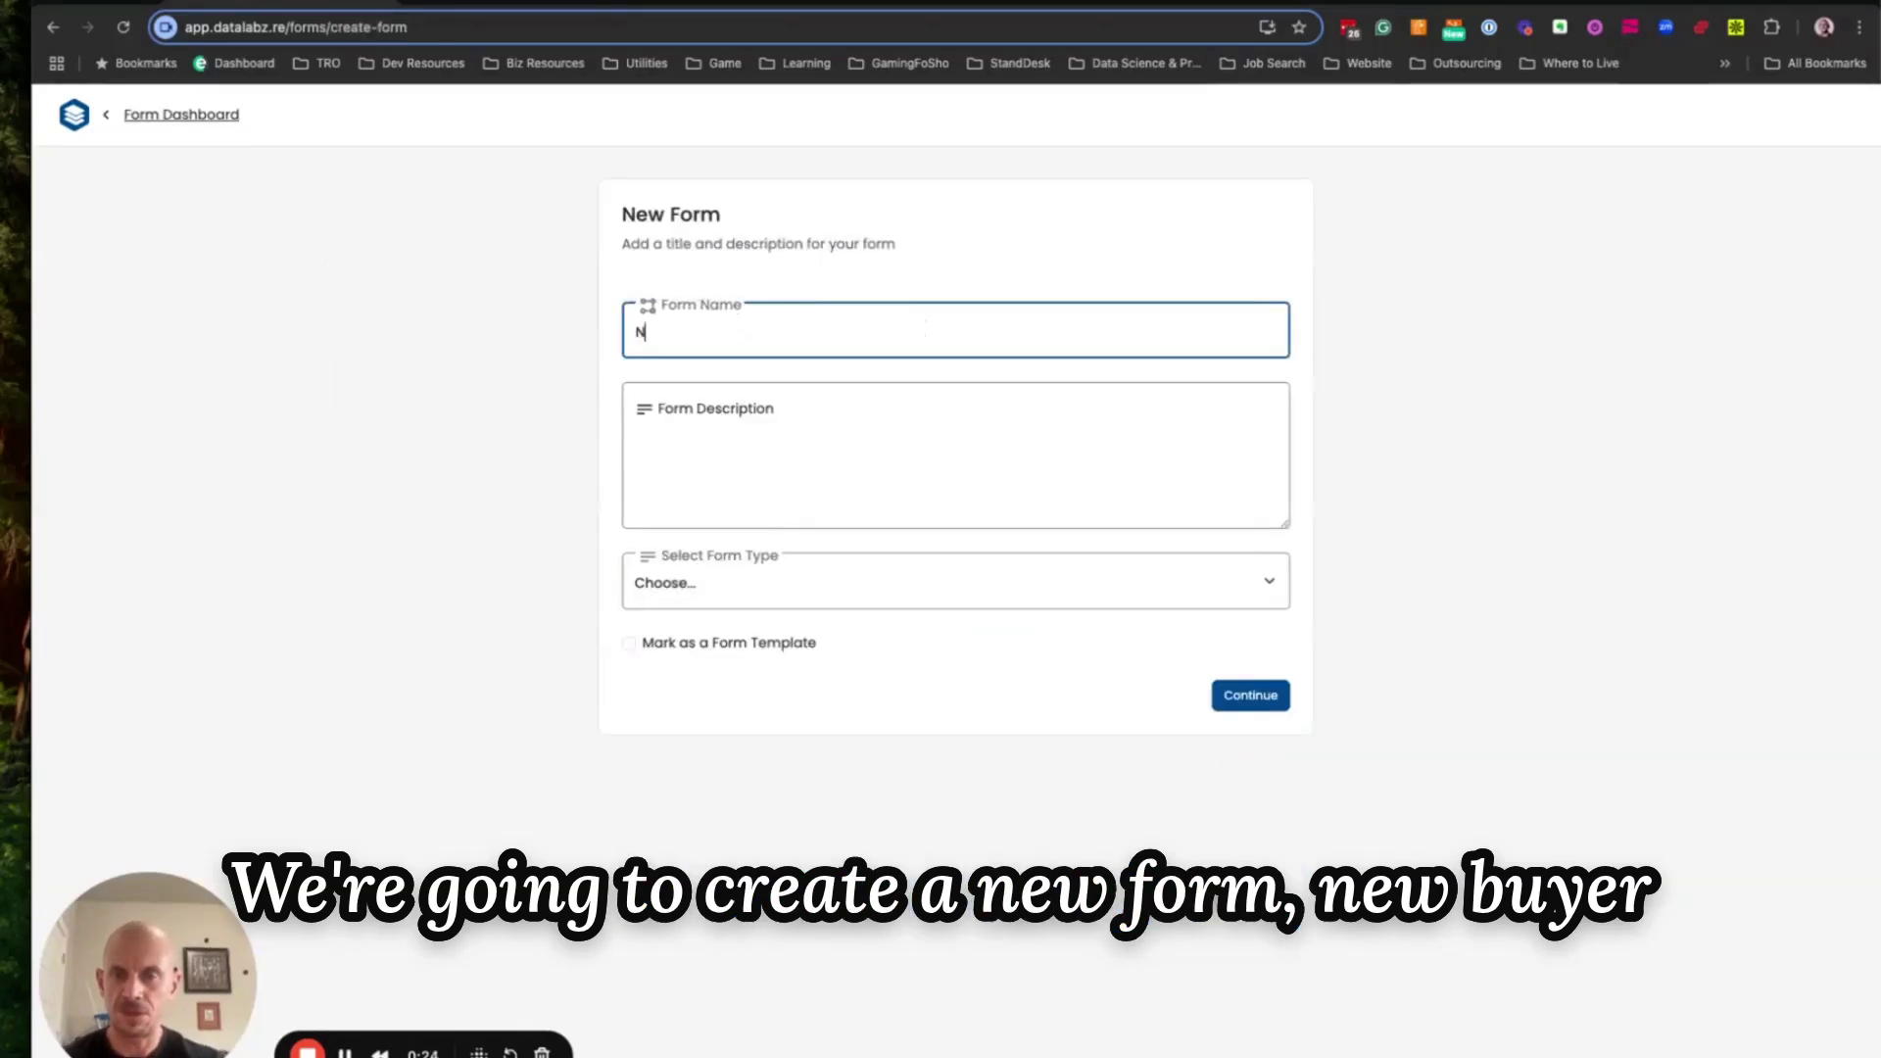
type("ew Buyer Disposition")
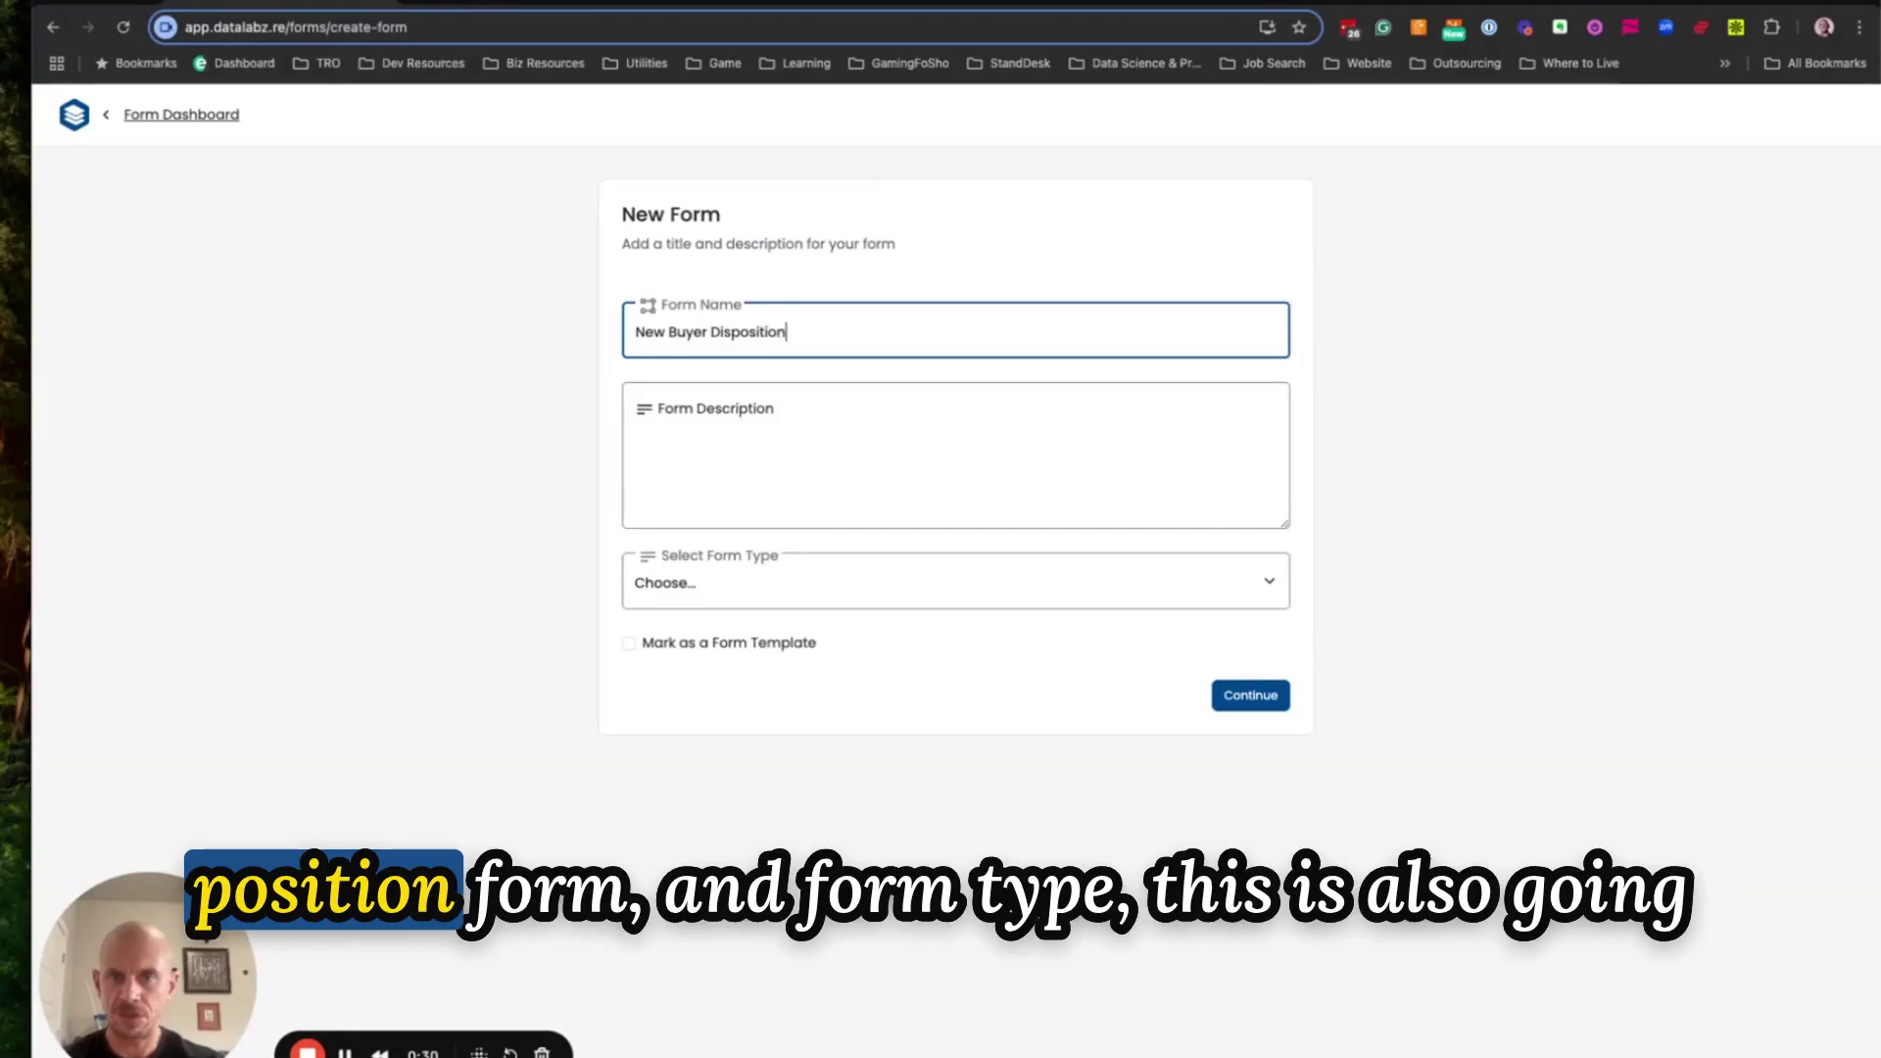
type(" Form")
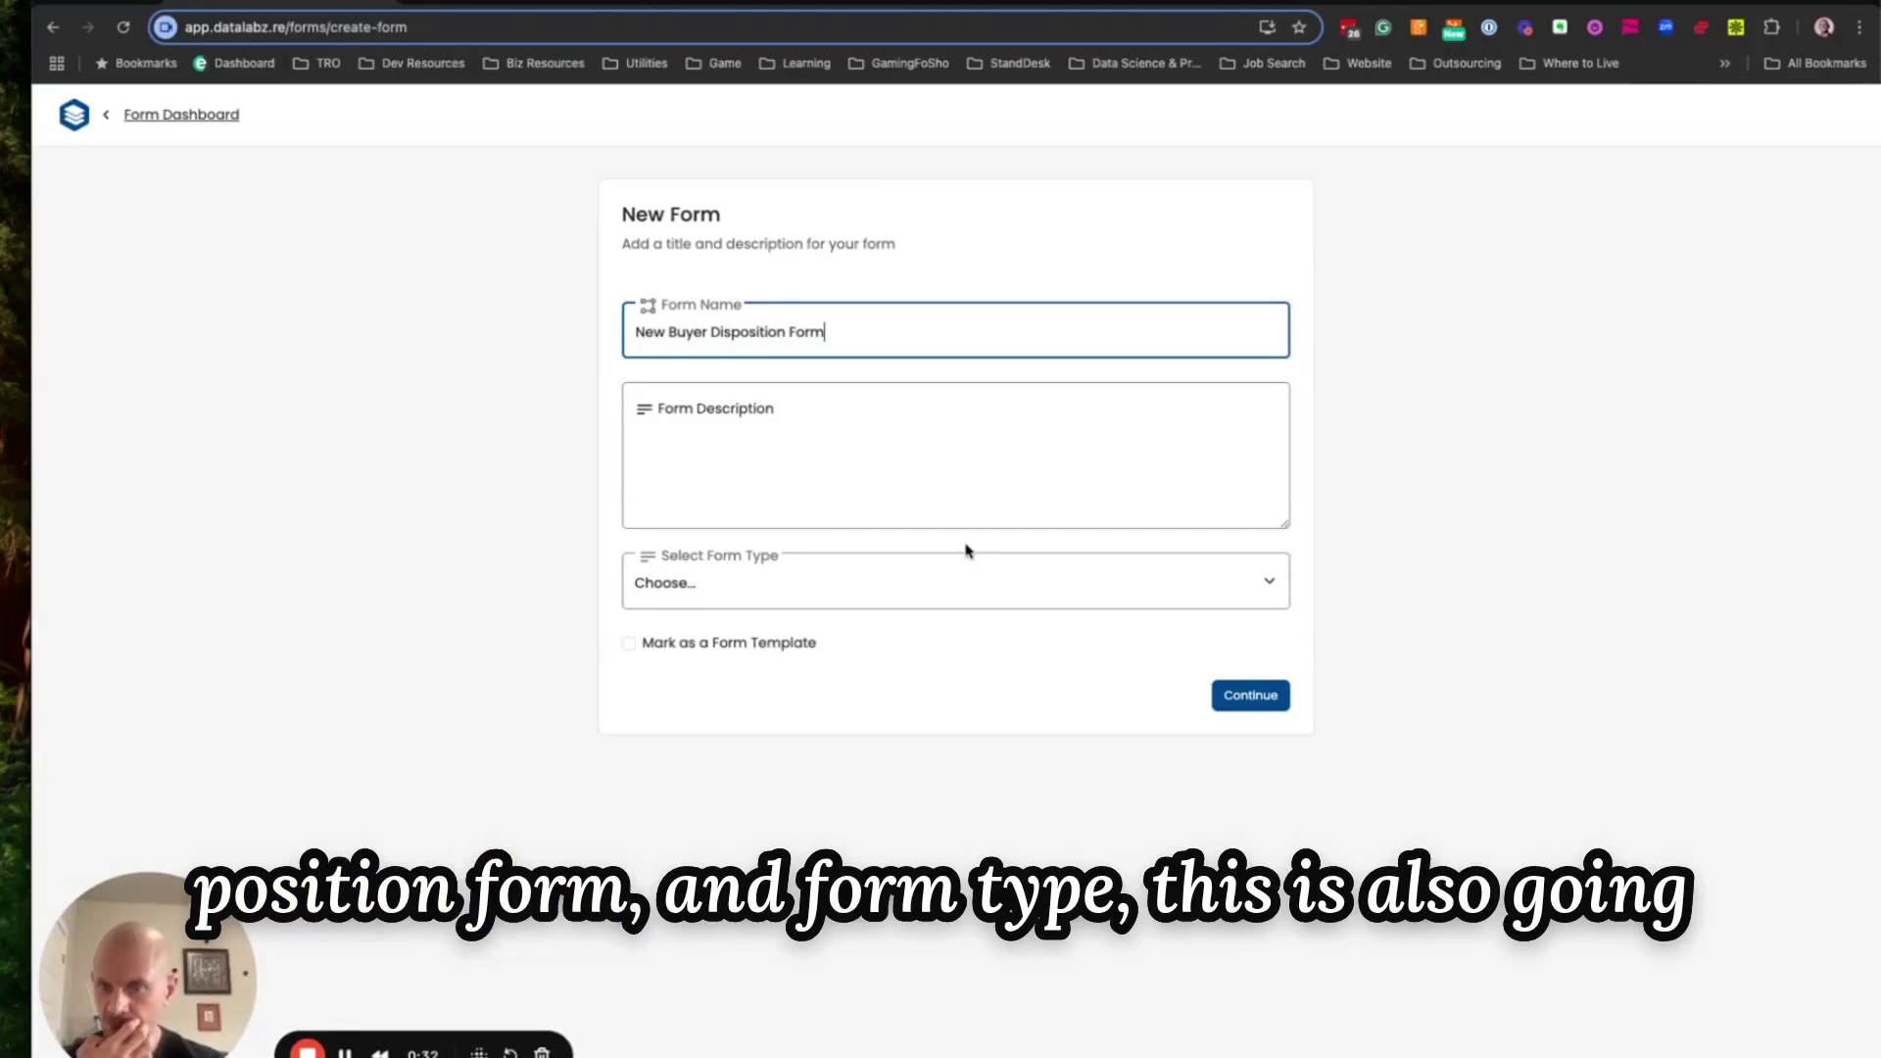
Set the form type to Opportunity Forms and assigned agents to "Use The assigned agent on the FUB lead record"
left_click(927, 583)
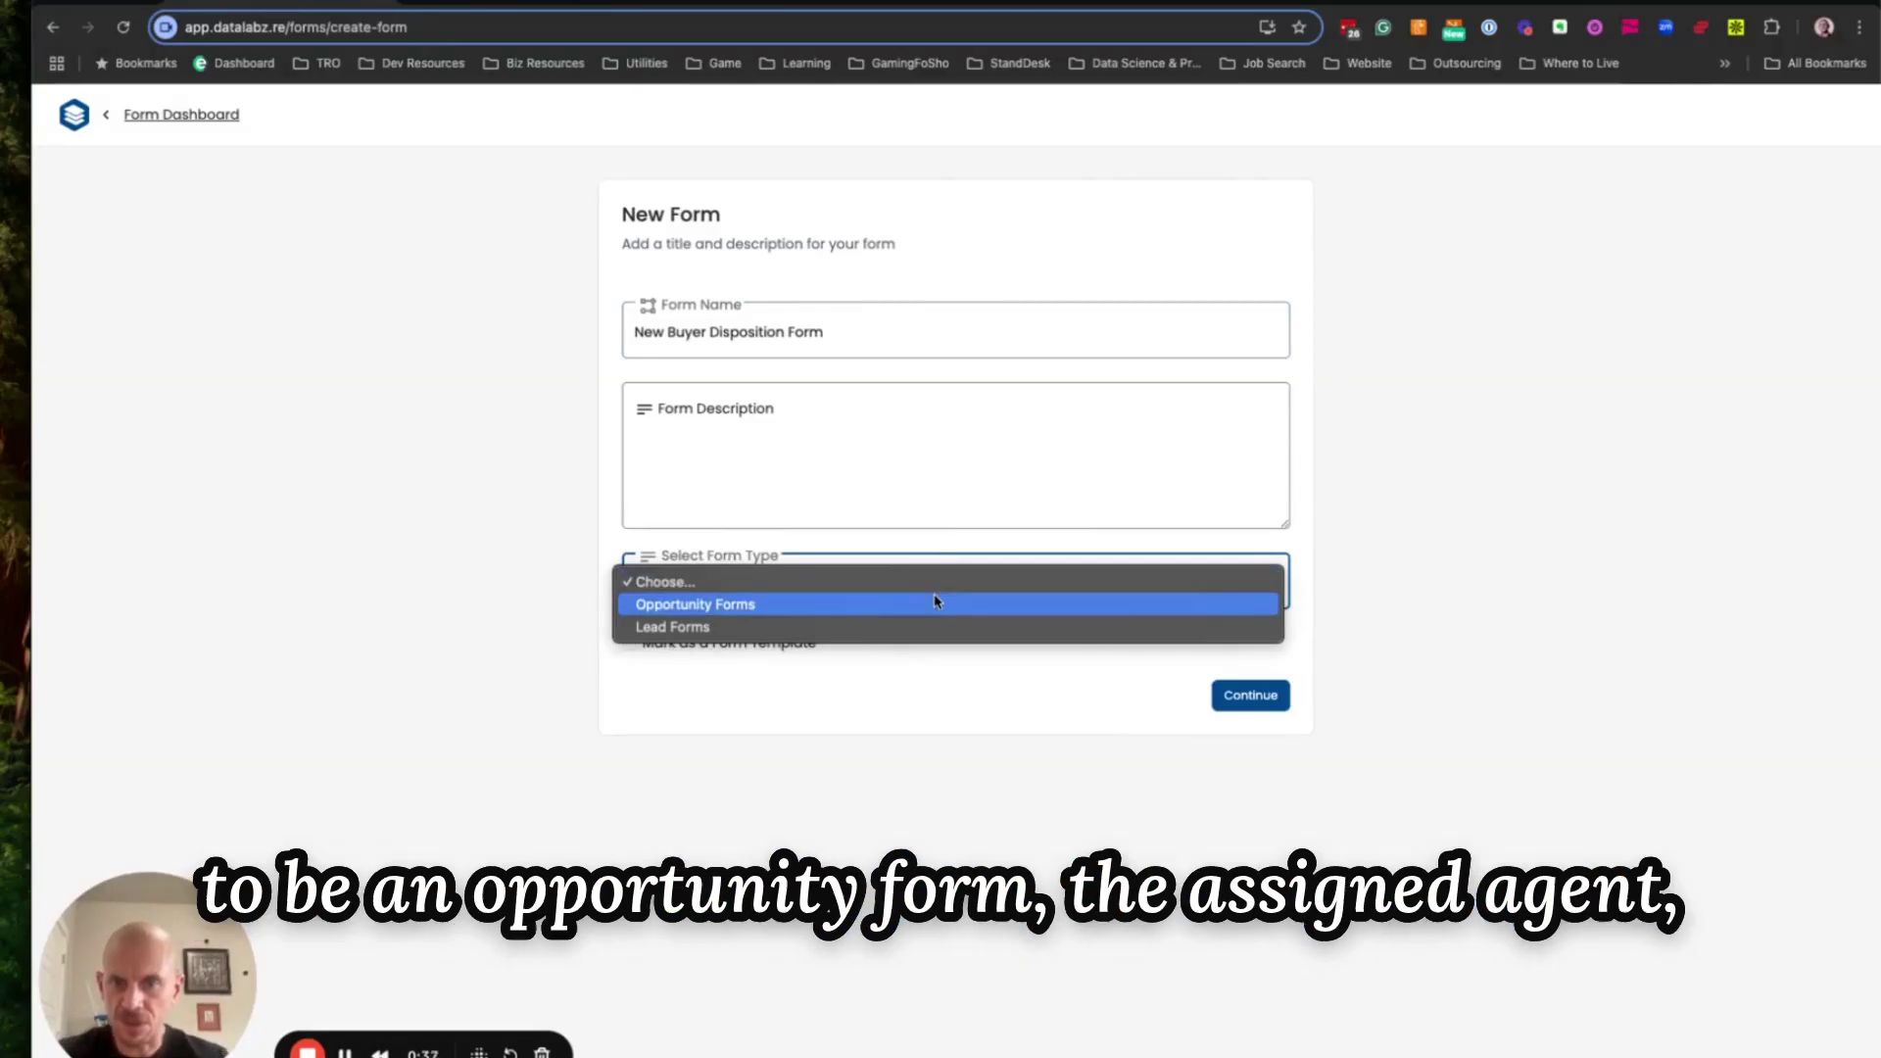
left_click(936, 603)
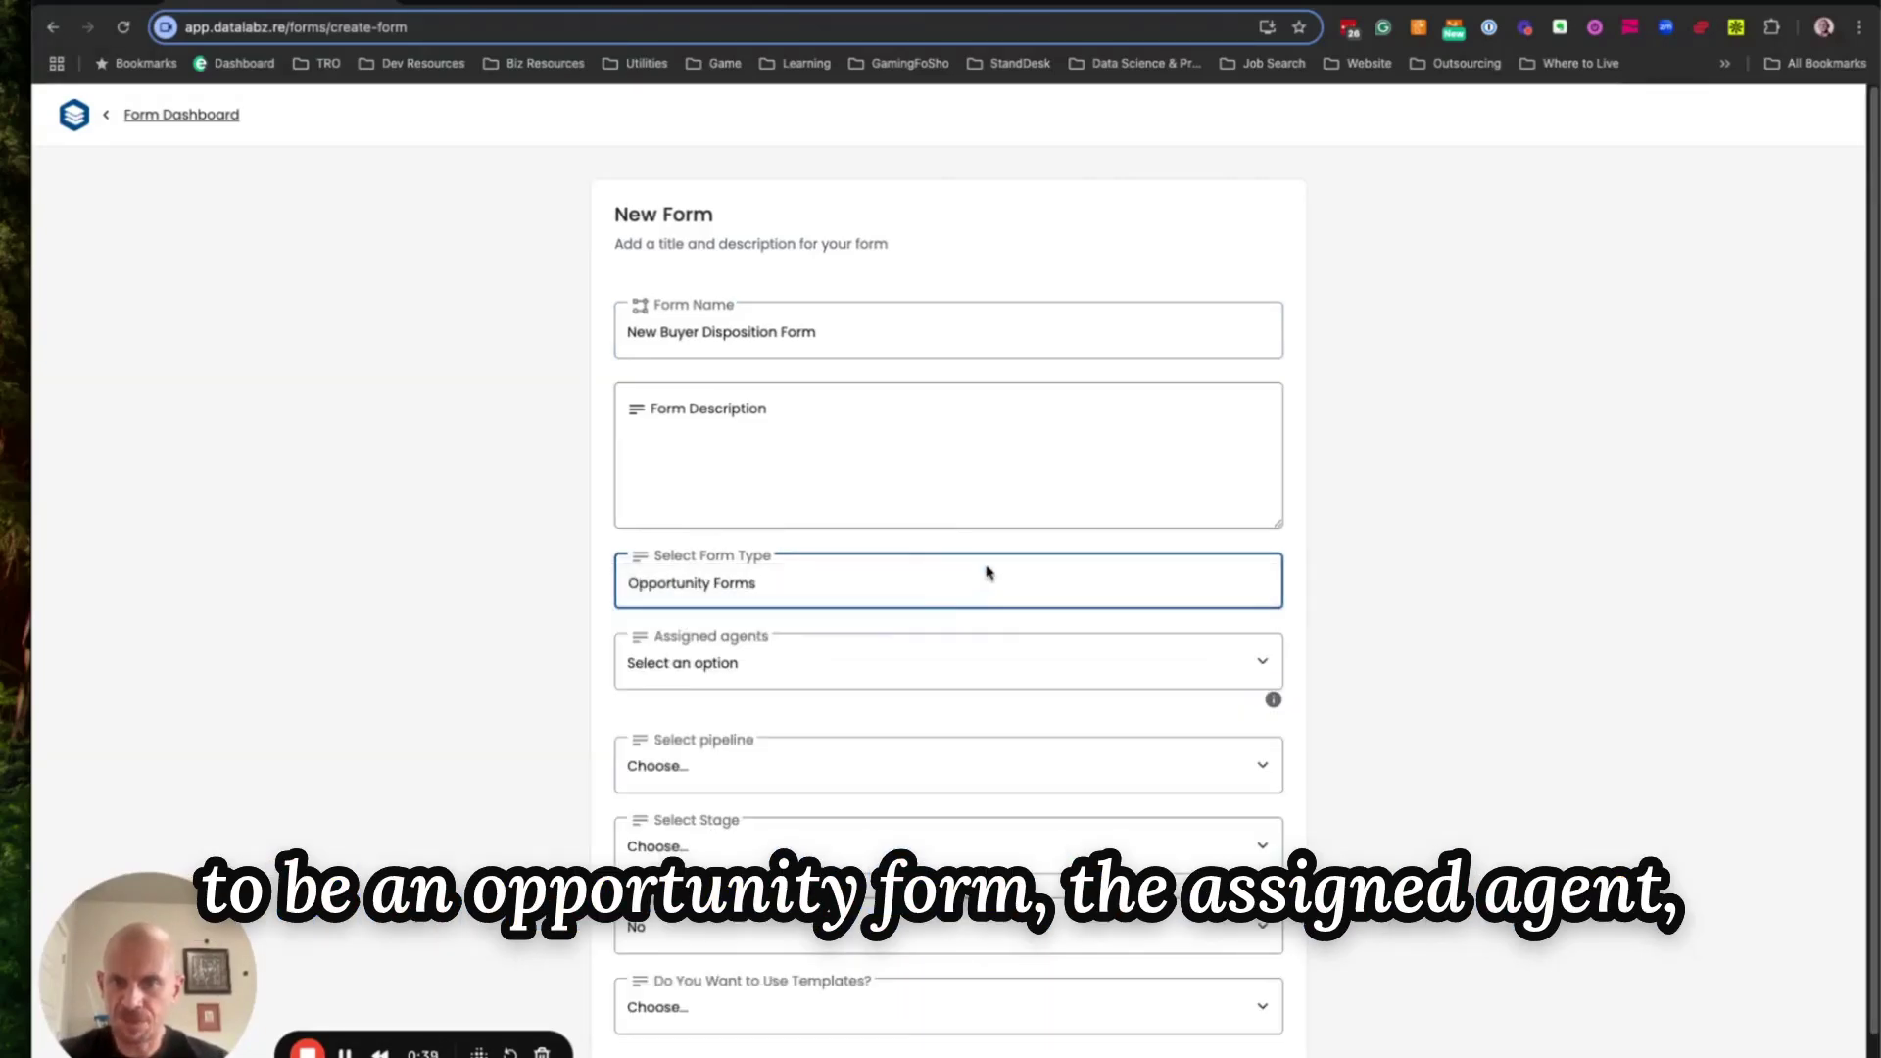
scroll(961, 571, "down", 1)
left_click(866, 610)
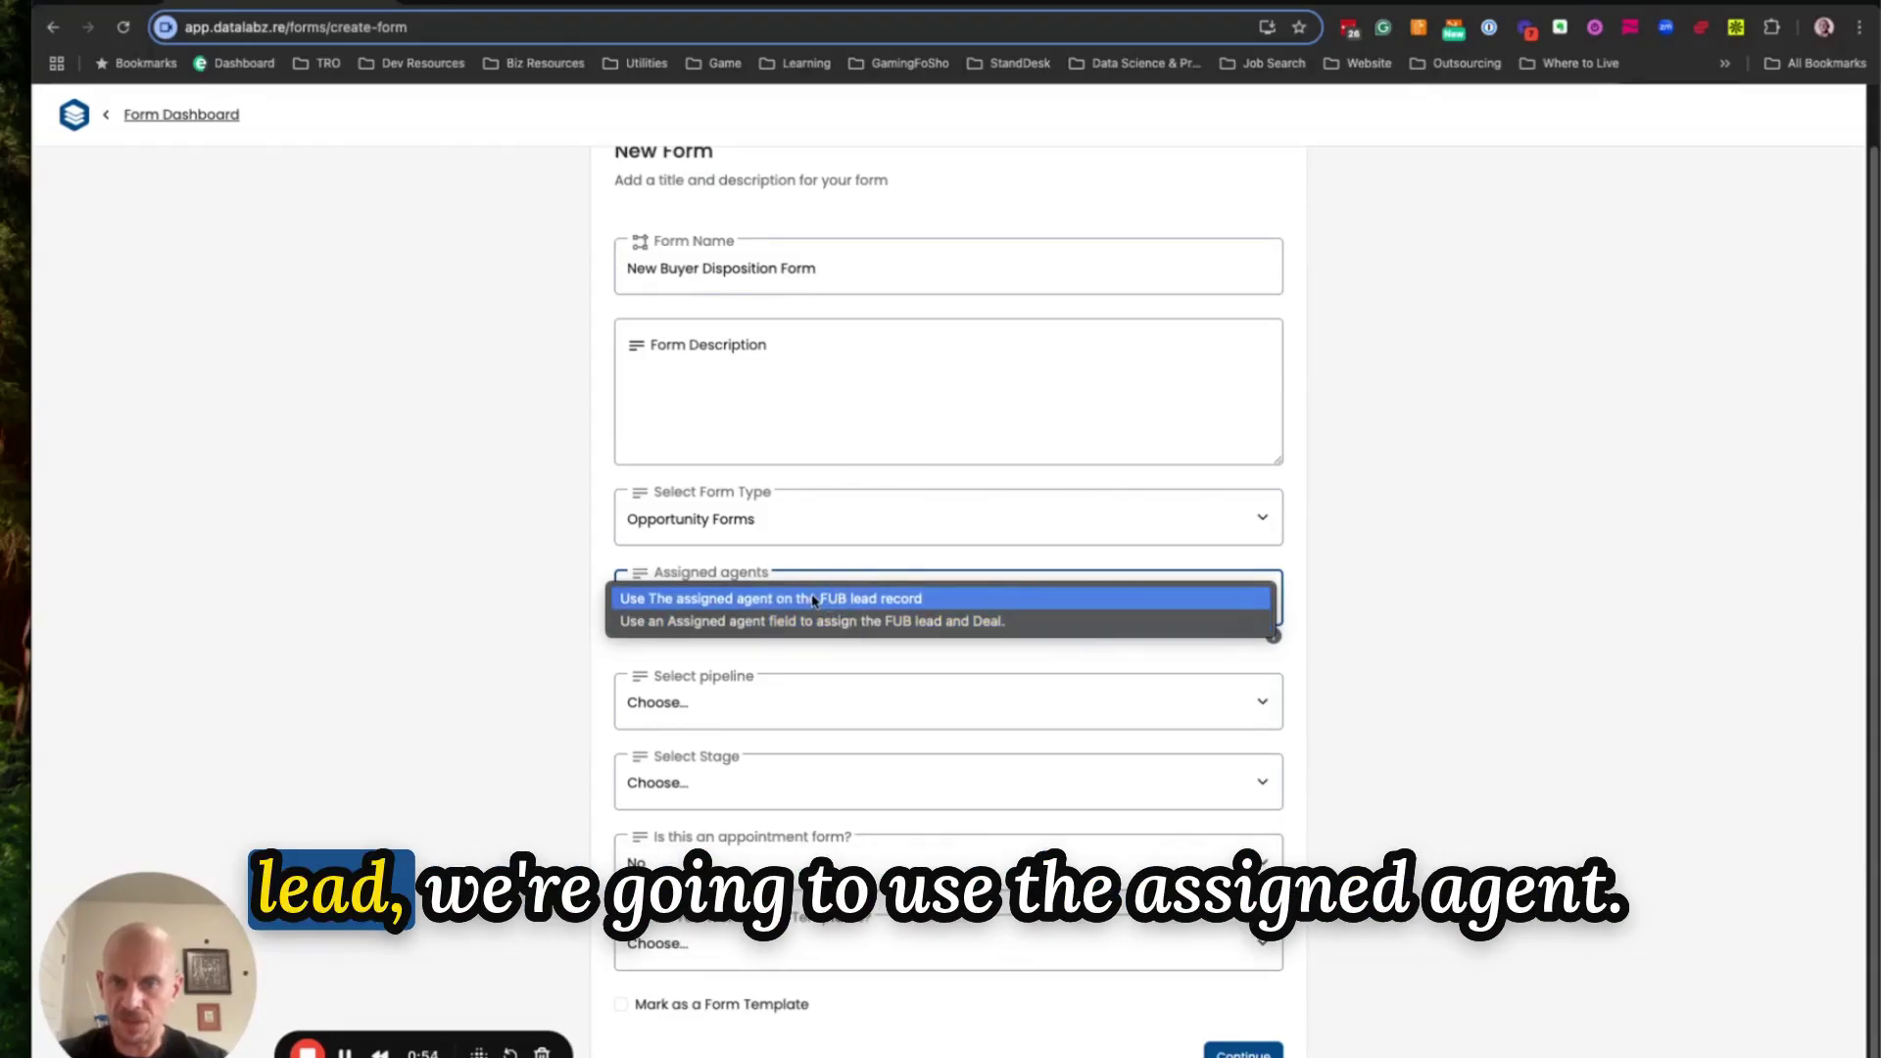
left_click(870, 604)
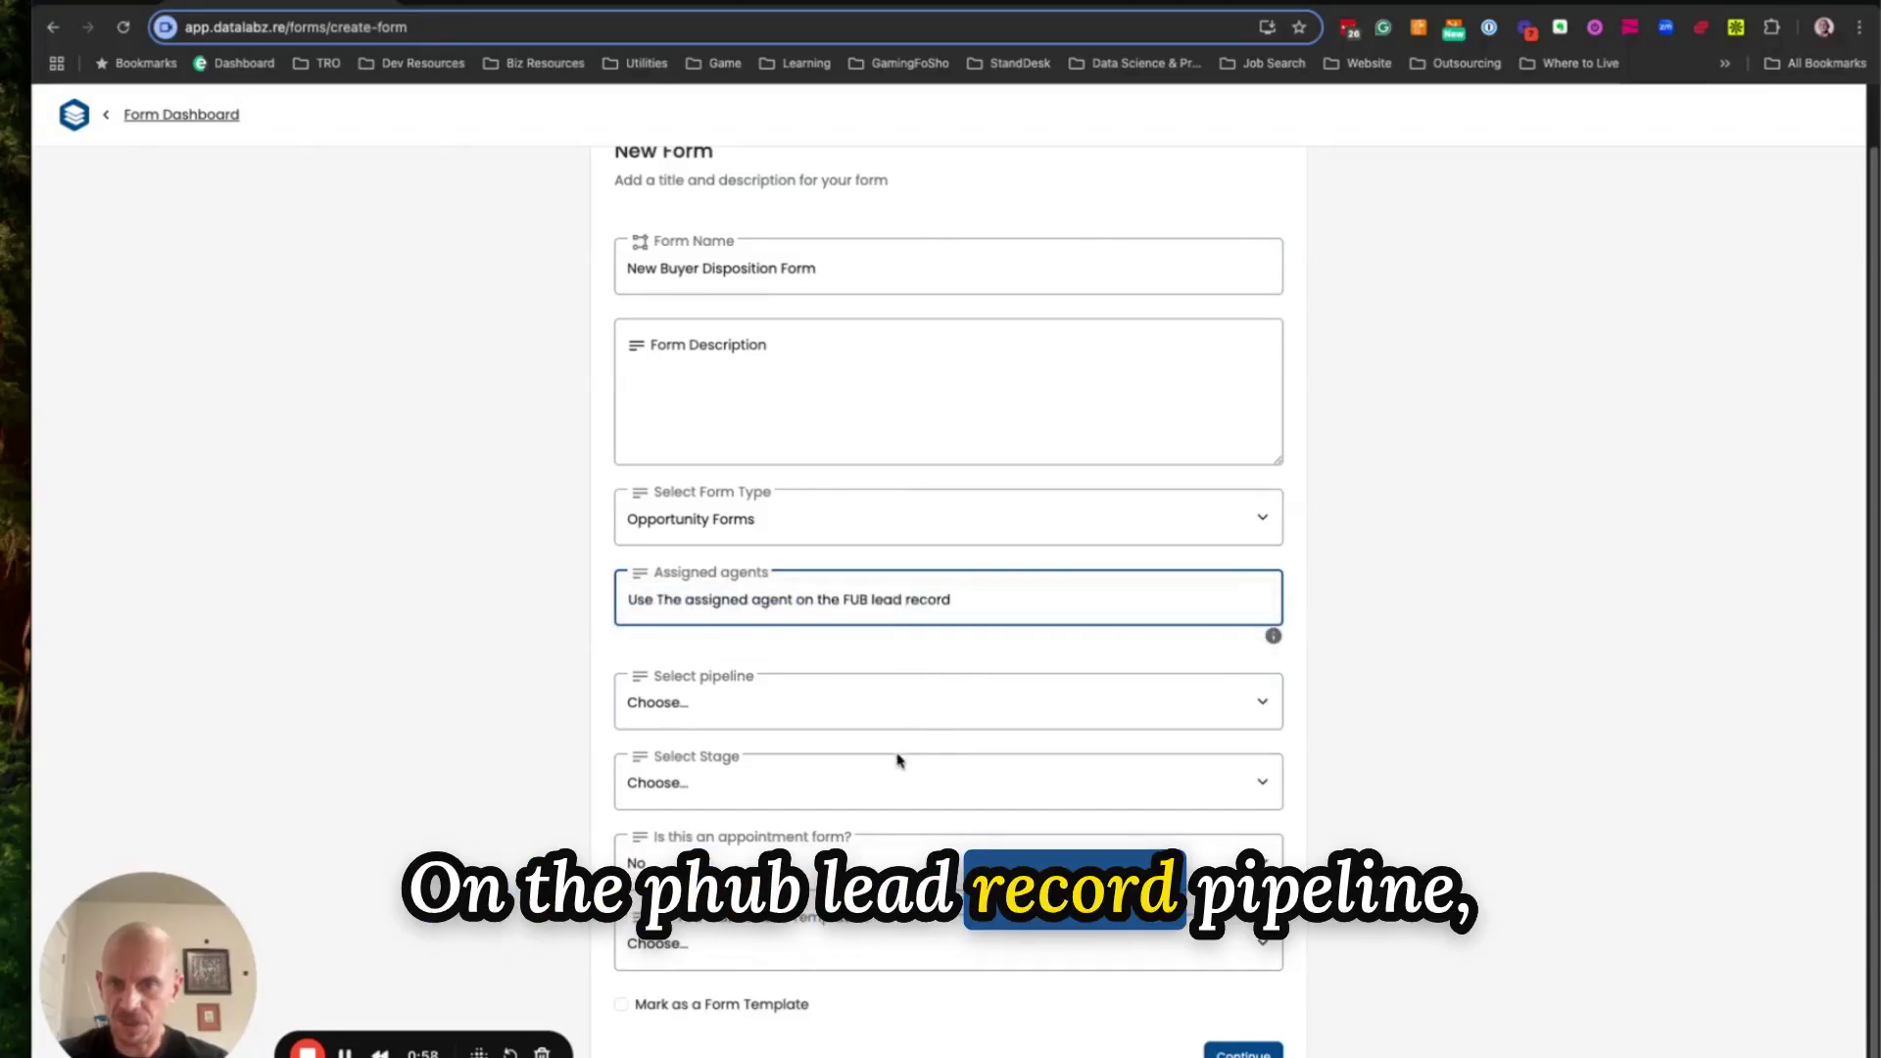
Set the pipeline to Buyers, the stage to Appointment Met, and the appointment form option to "Yes appointment disposition form"
left_click(756, 703)
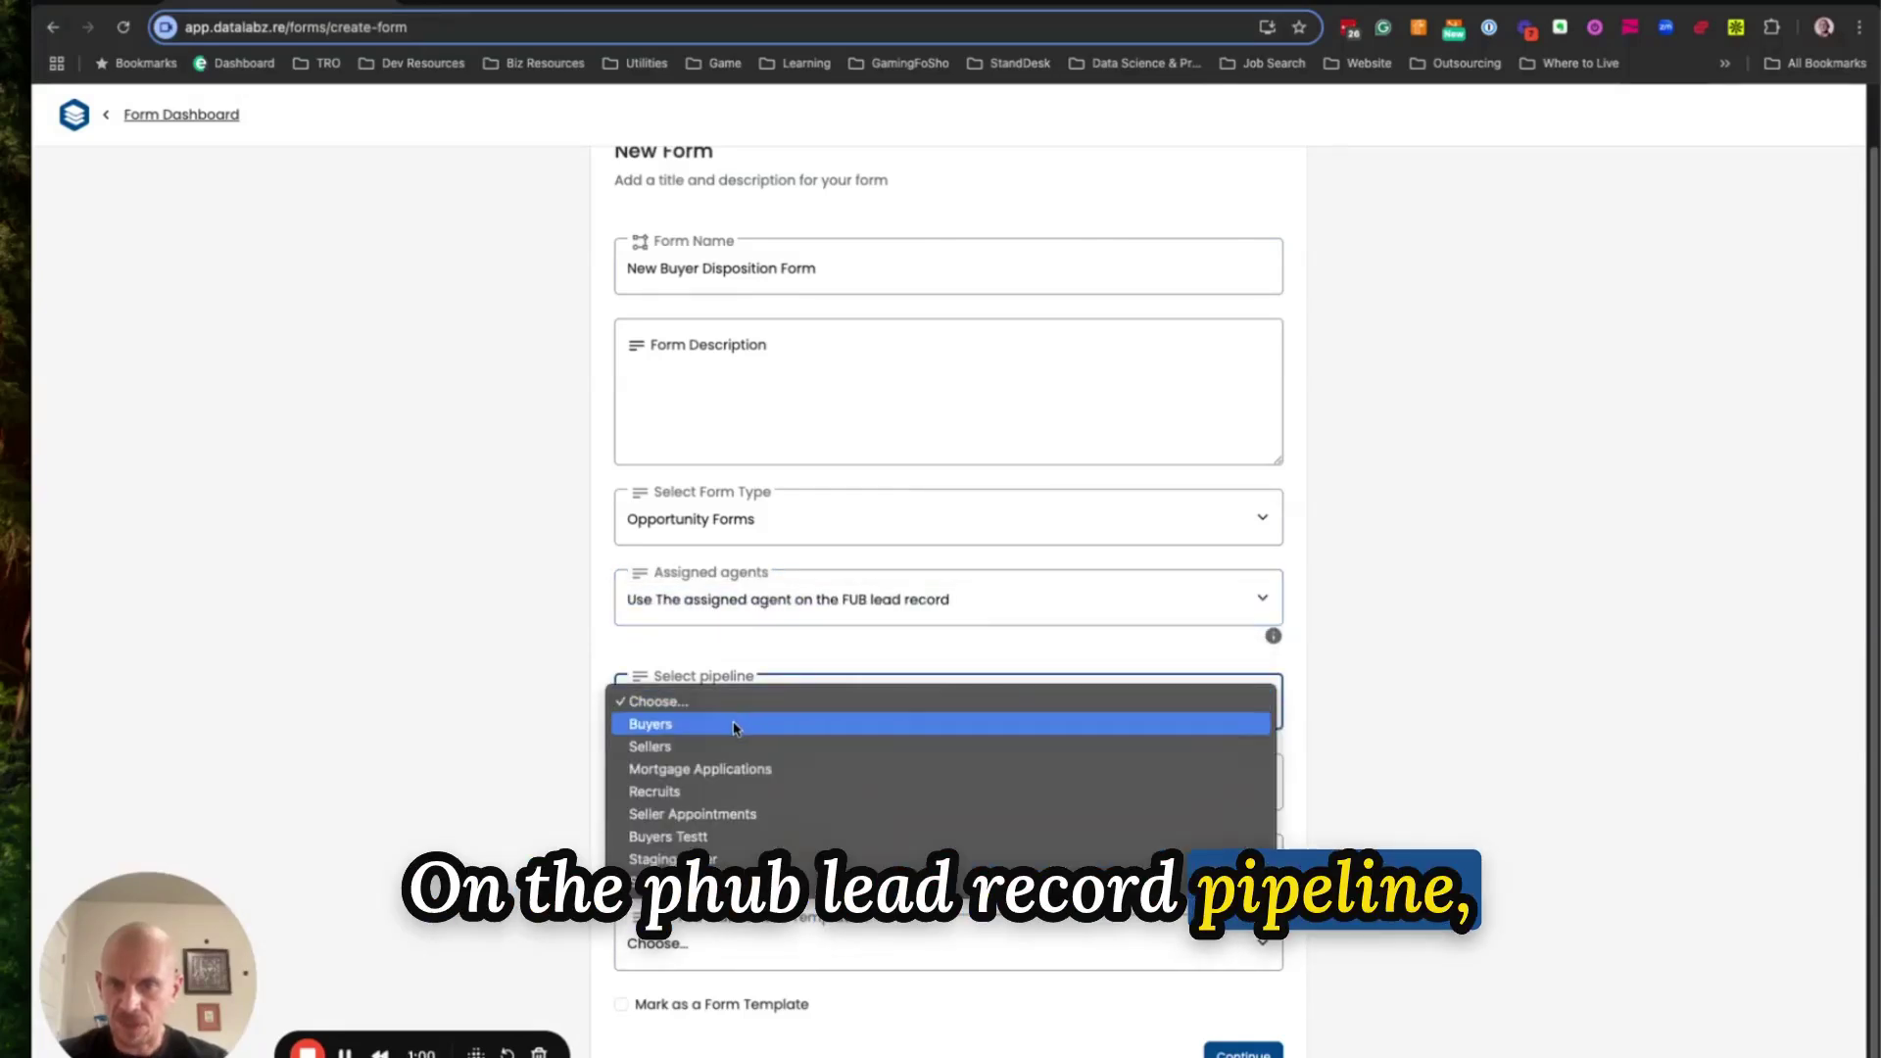
left_click(734, 725)
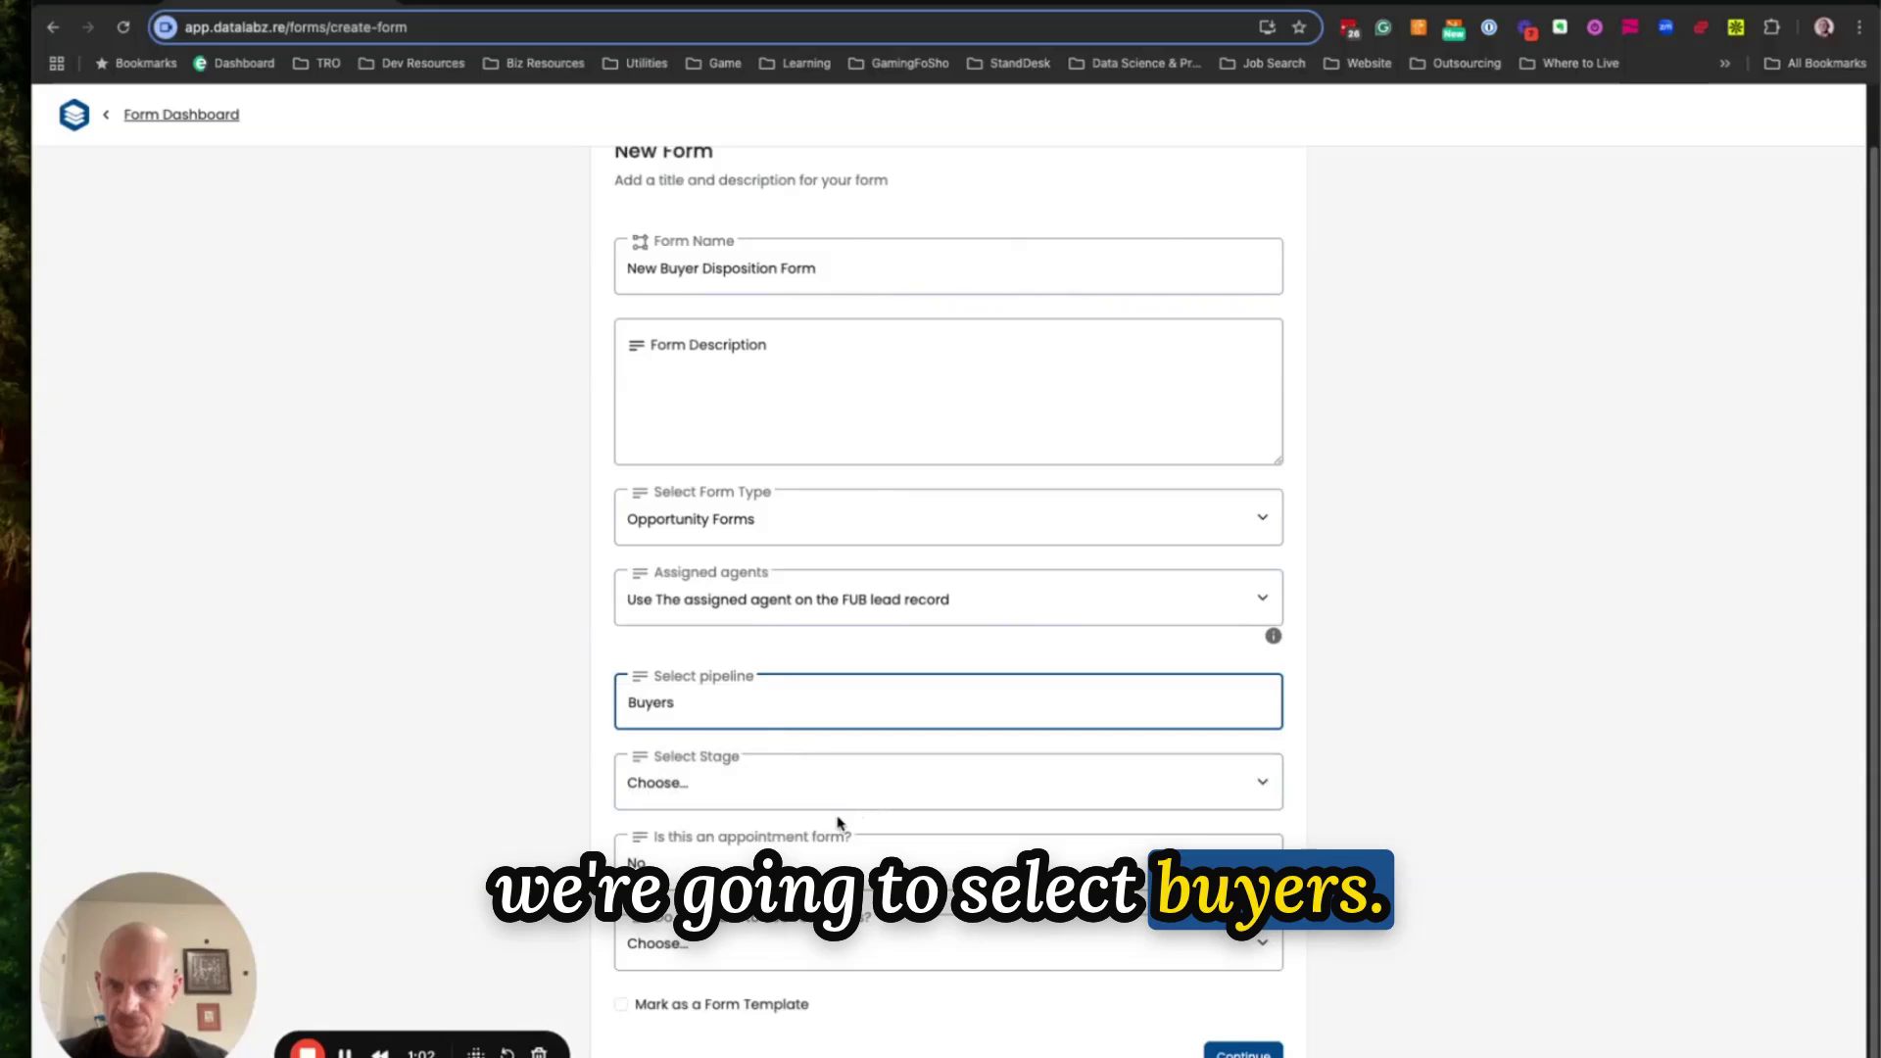
left_click(813, 791)
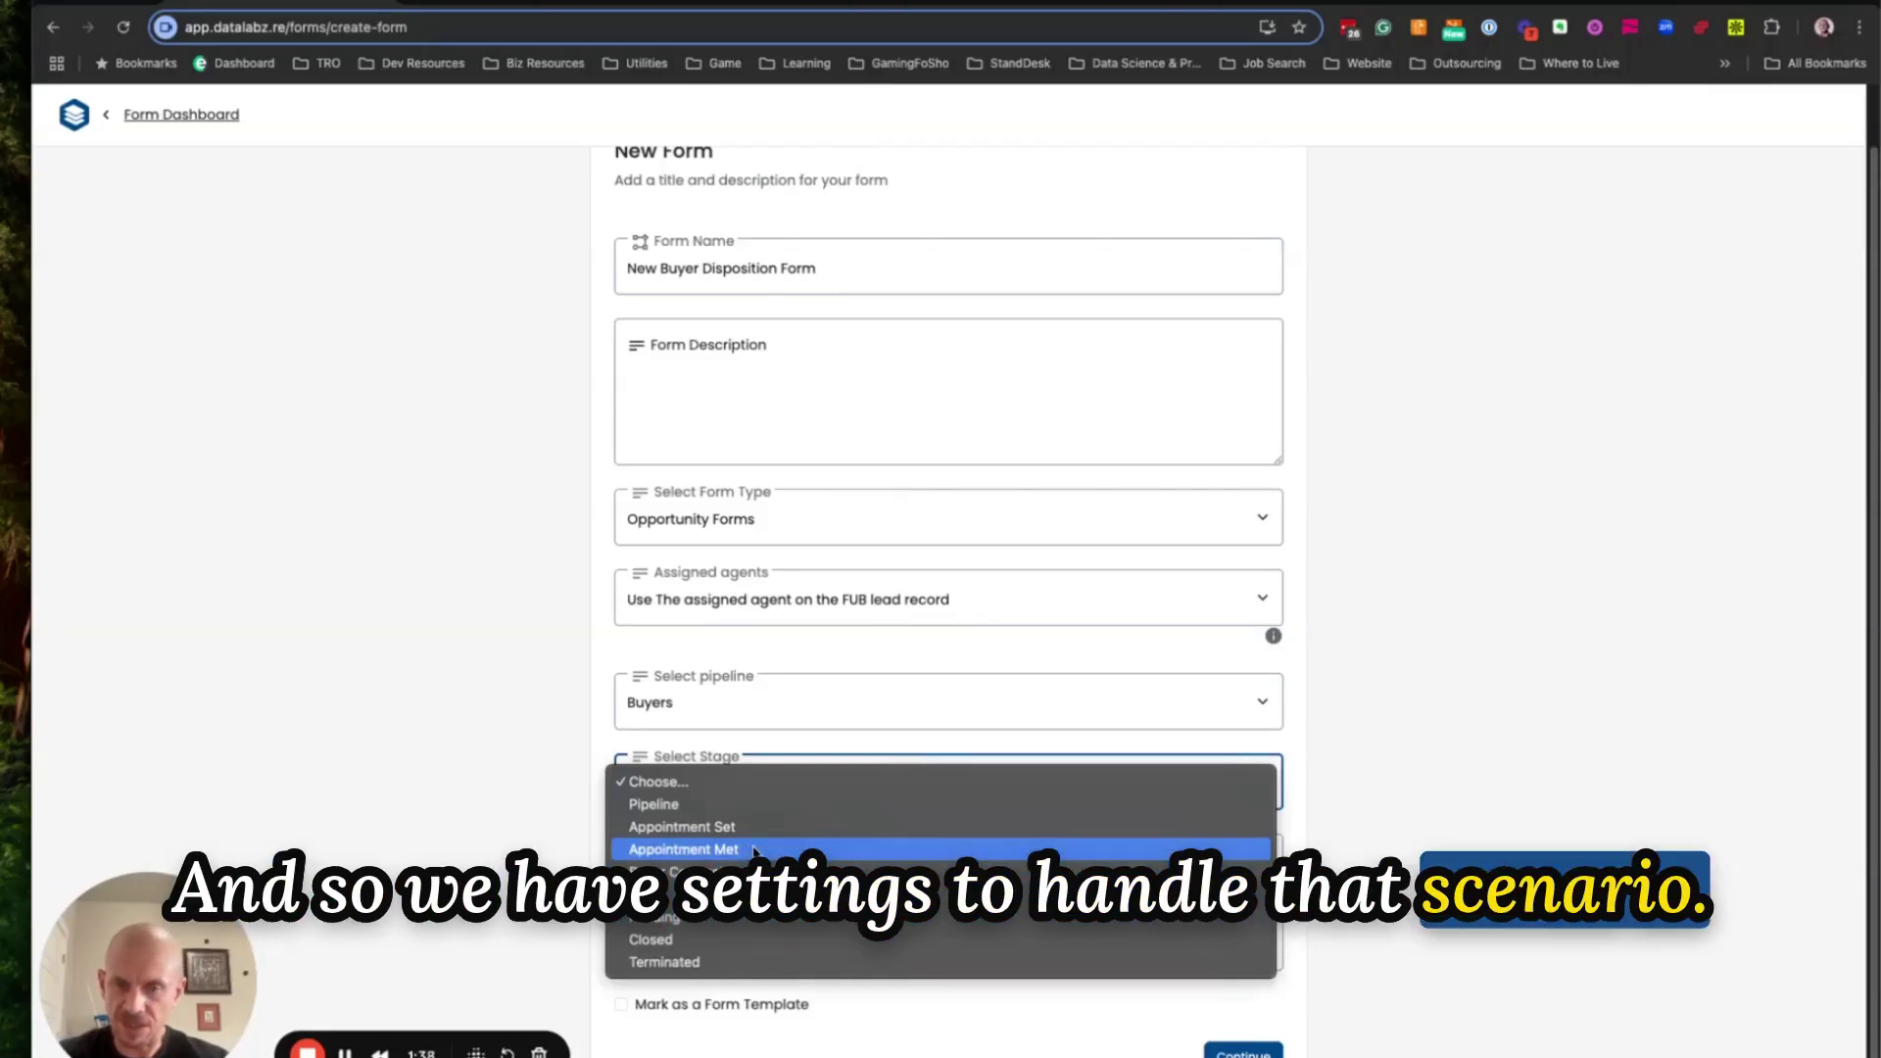
left_click(741, 849)
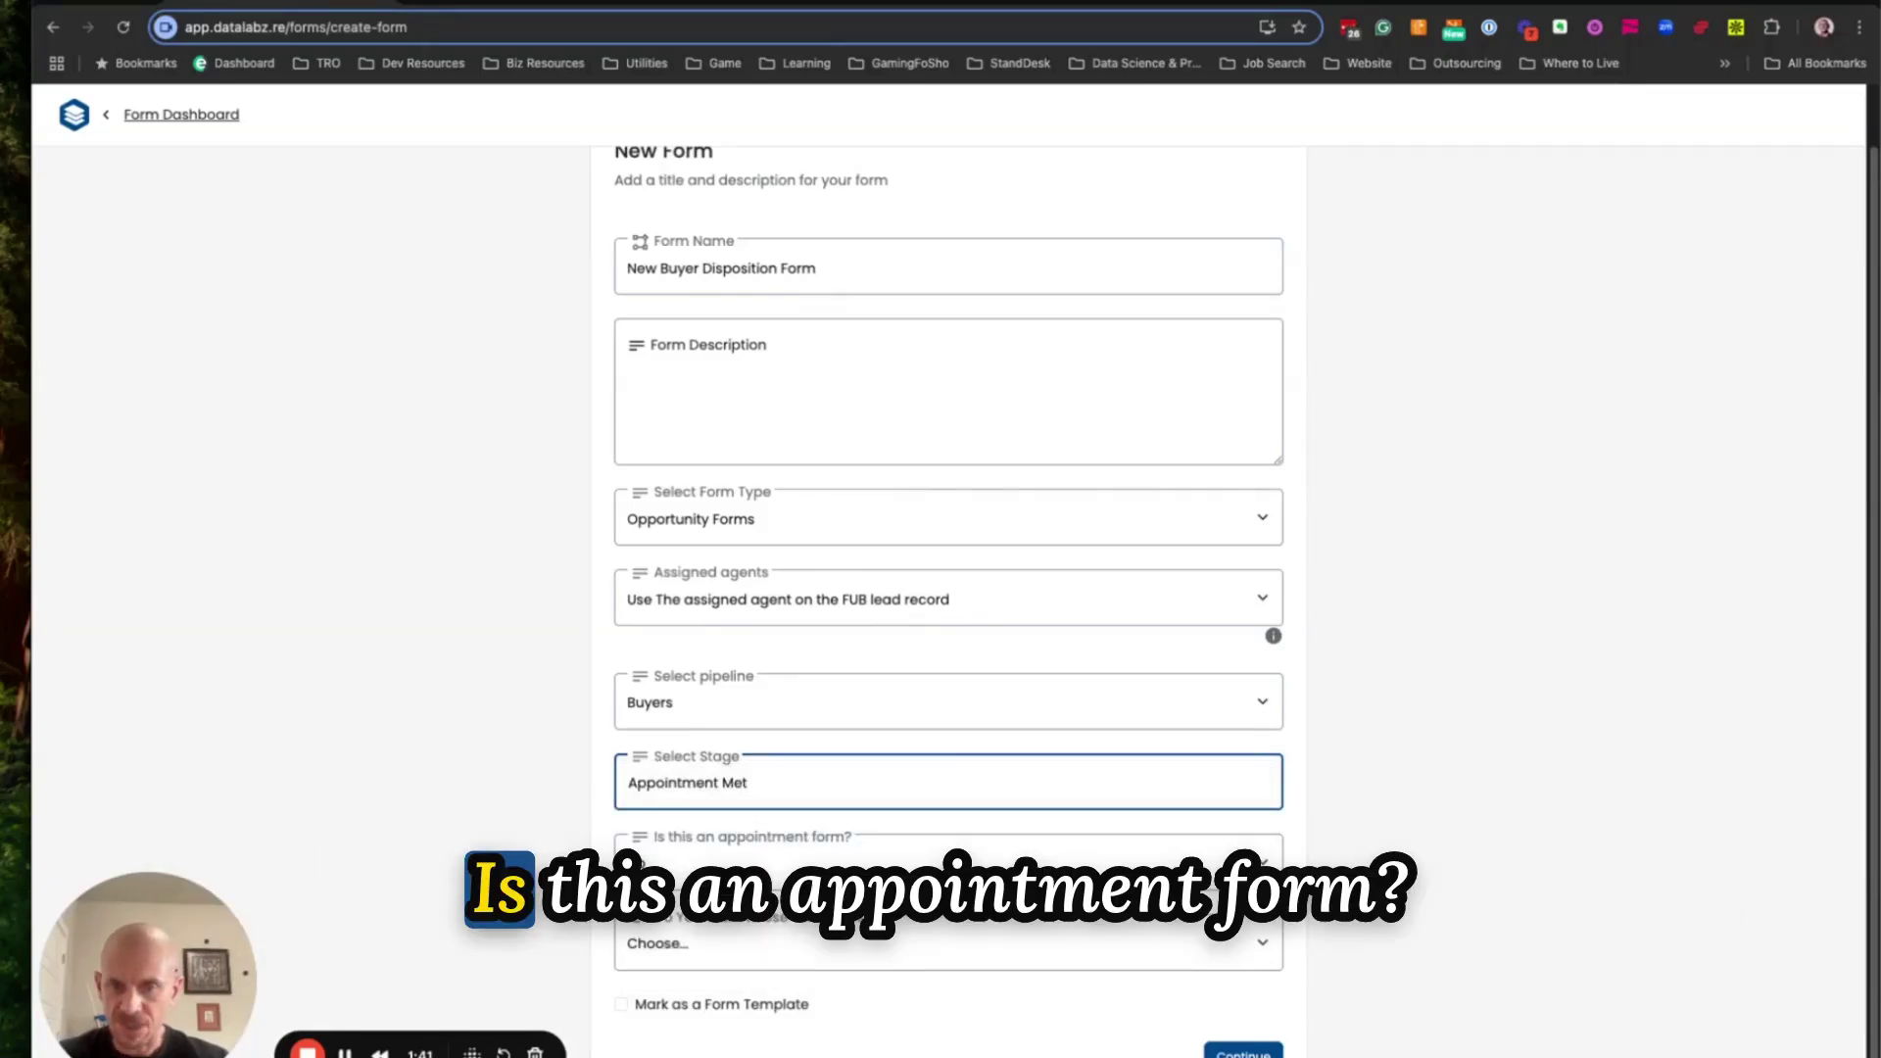
left_click(770, 879)
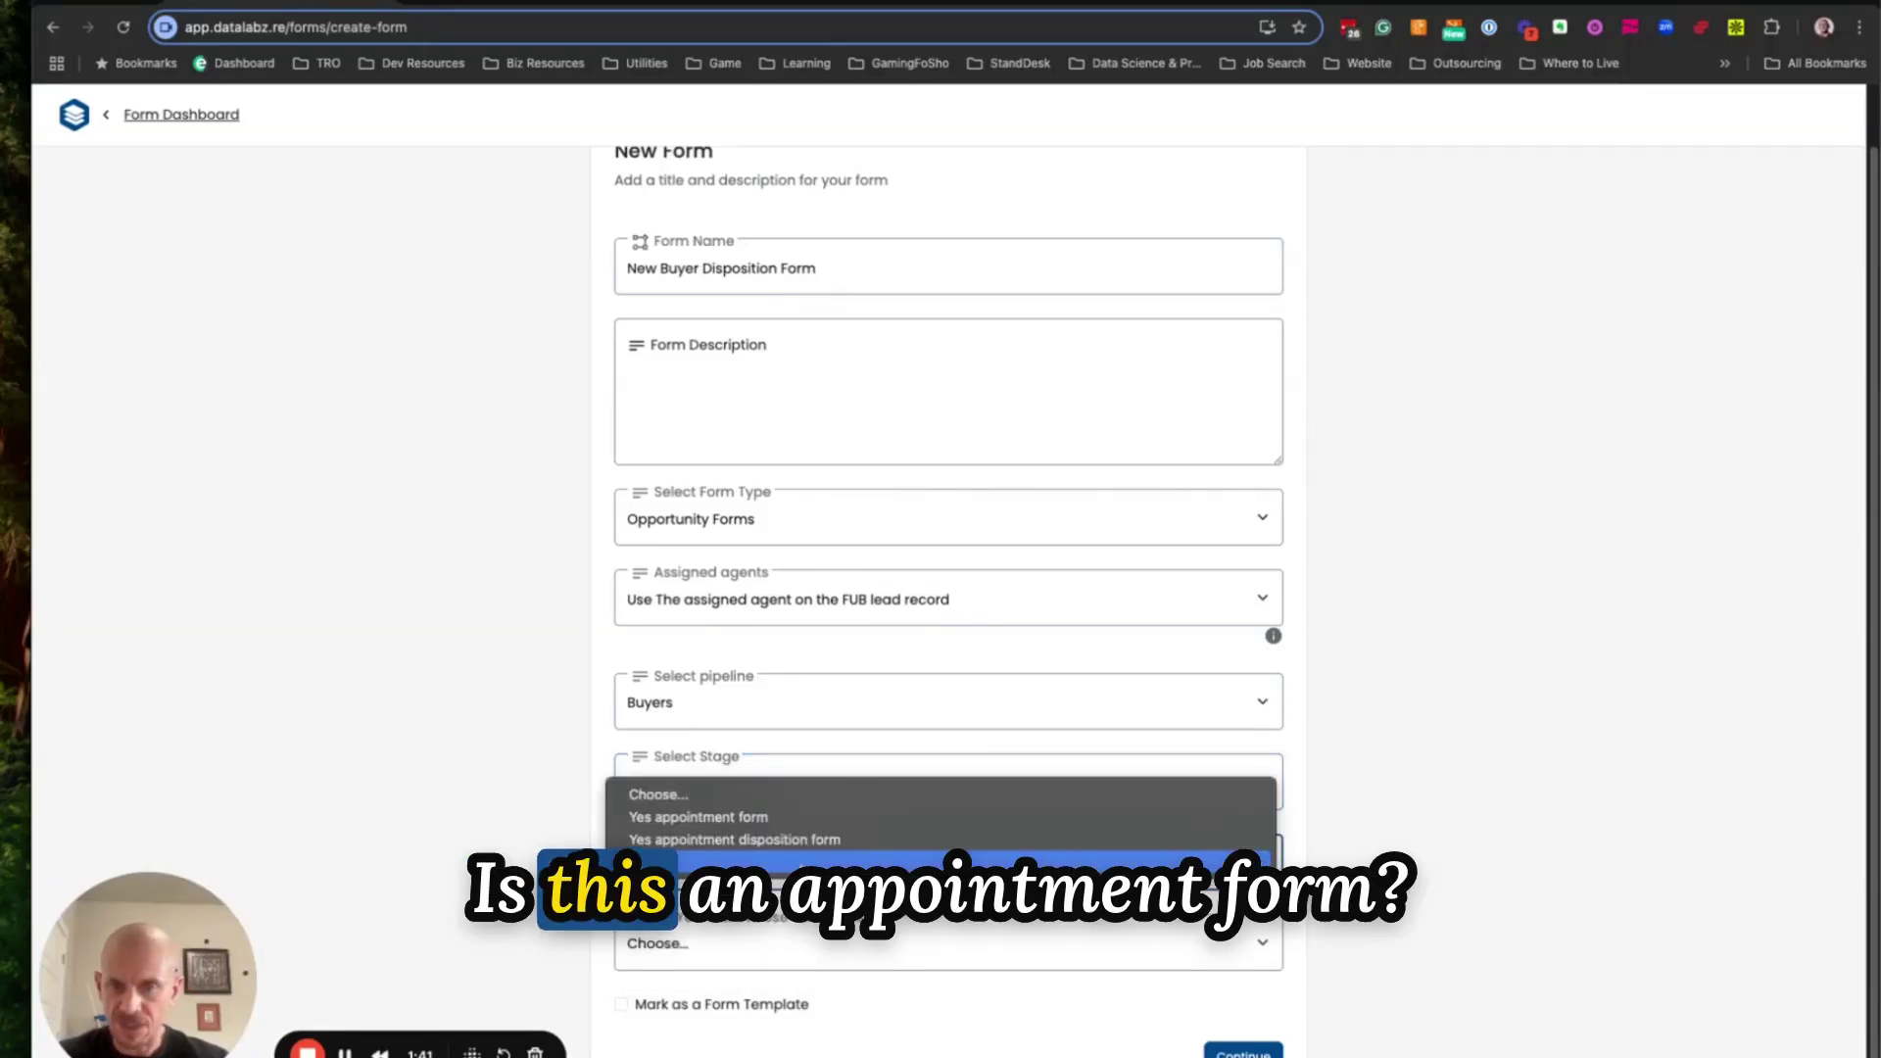
left_click(777, 841)
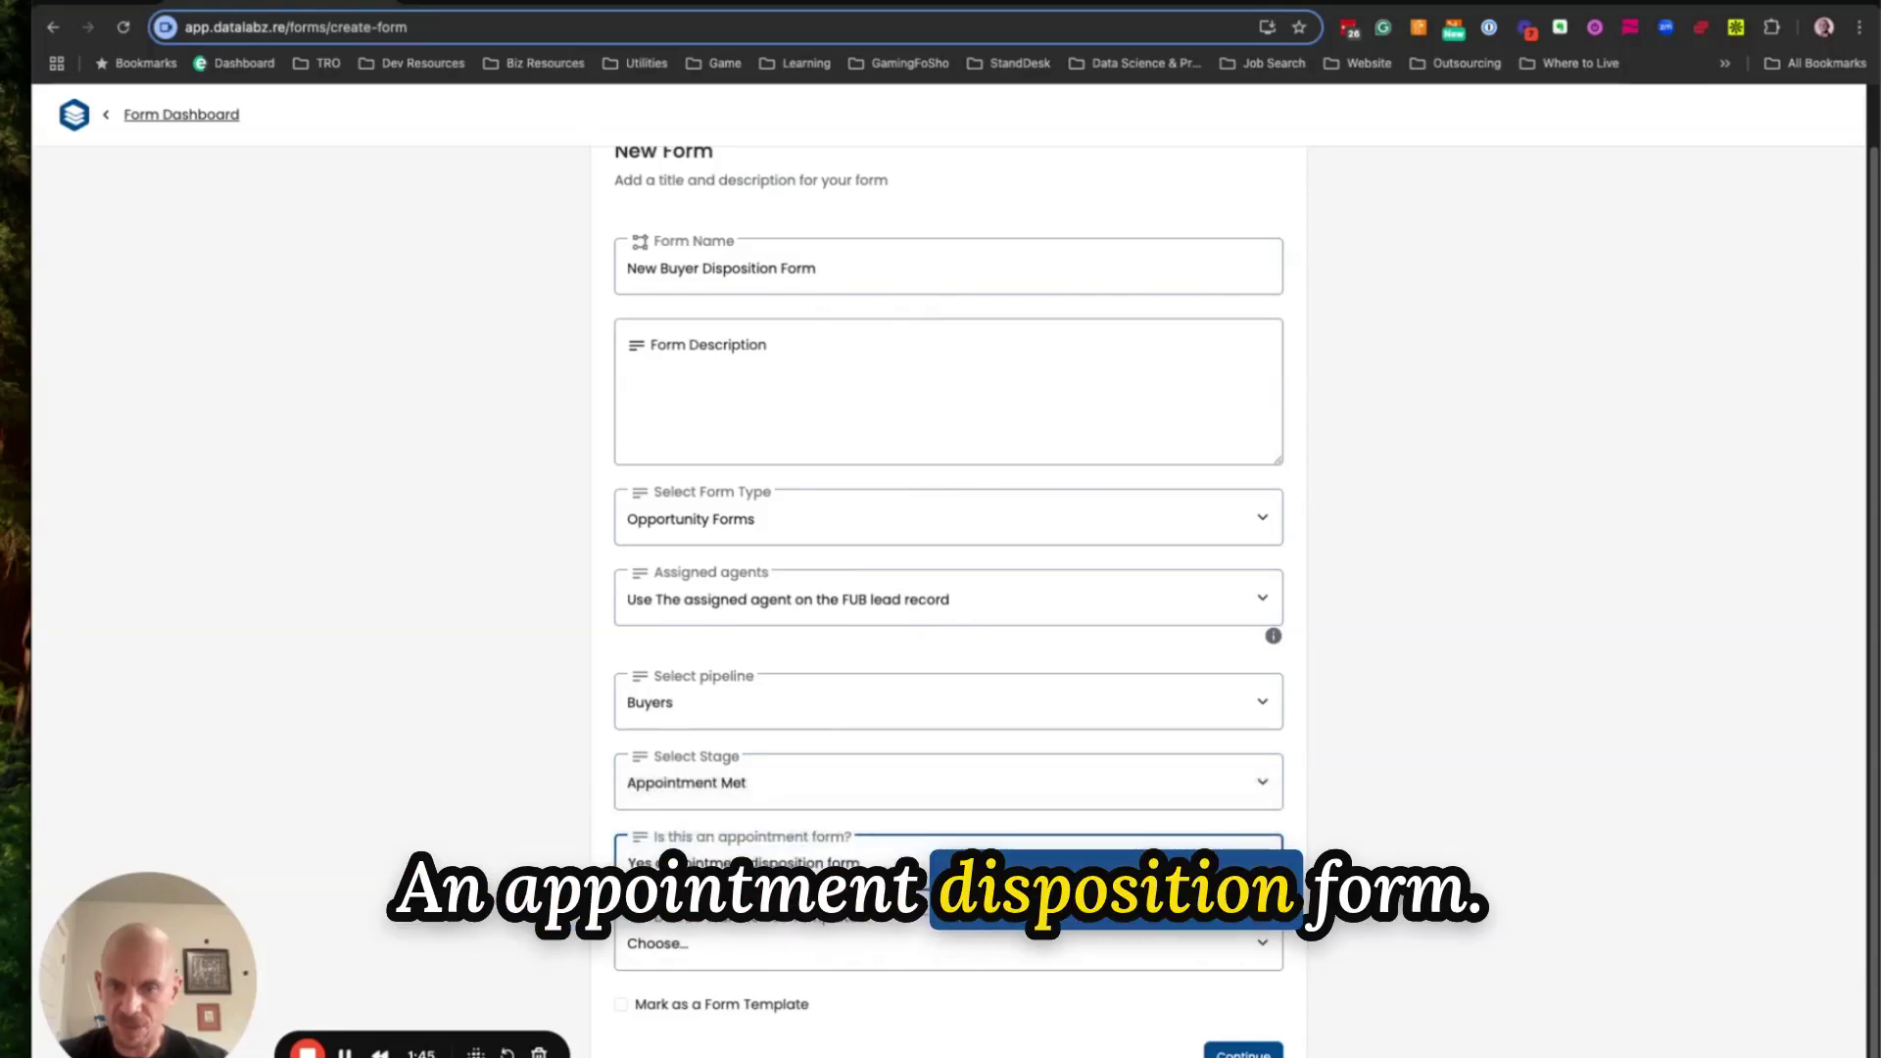
Choose to use a template, pick Disposition Form, and continue to the form builder
left_click(882, 948)
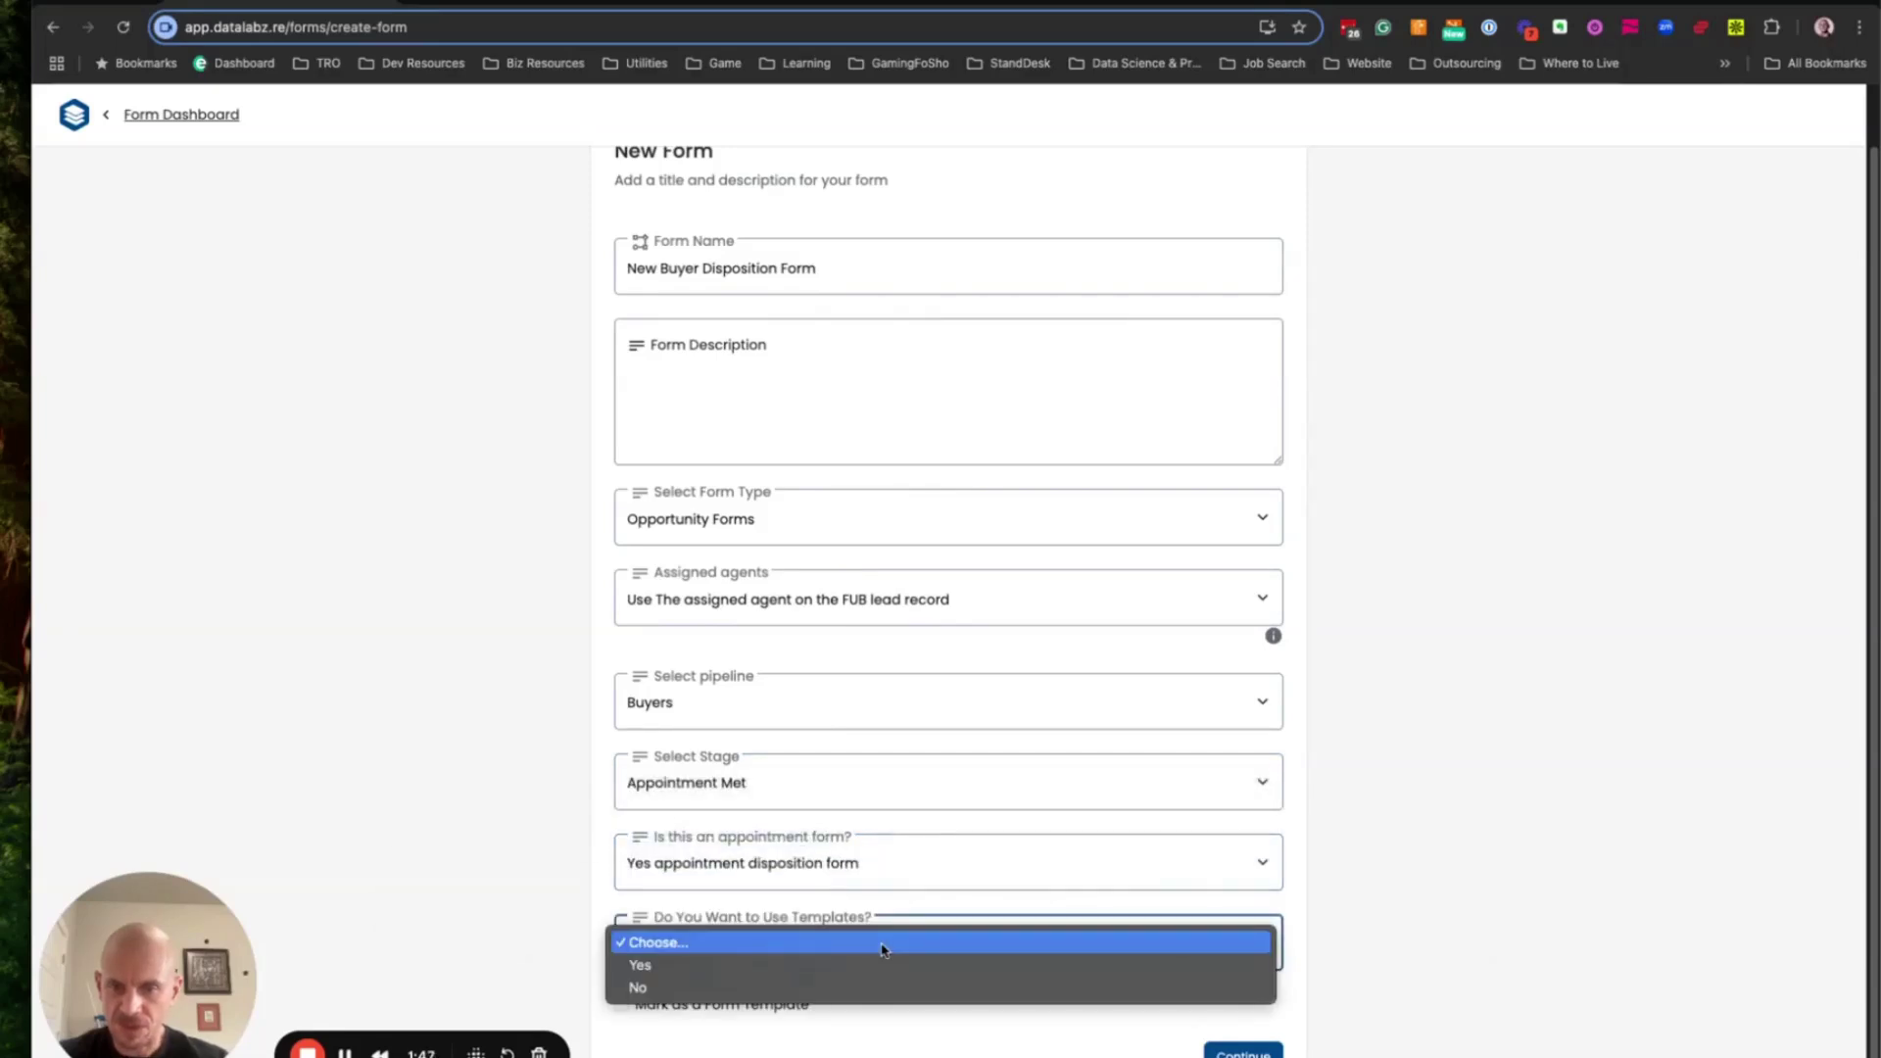
left_click(852, 965)
scroll(979, 961, "down", 1)
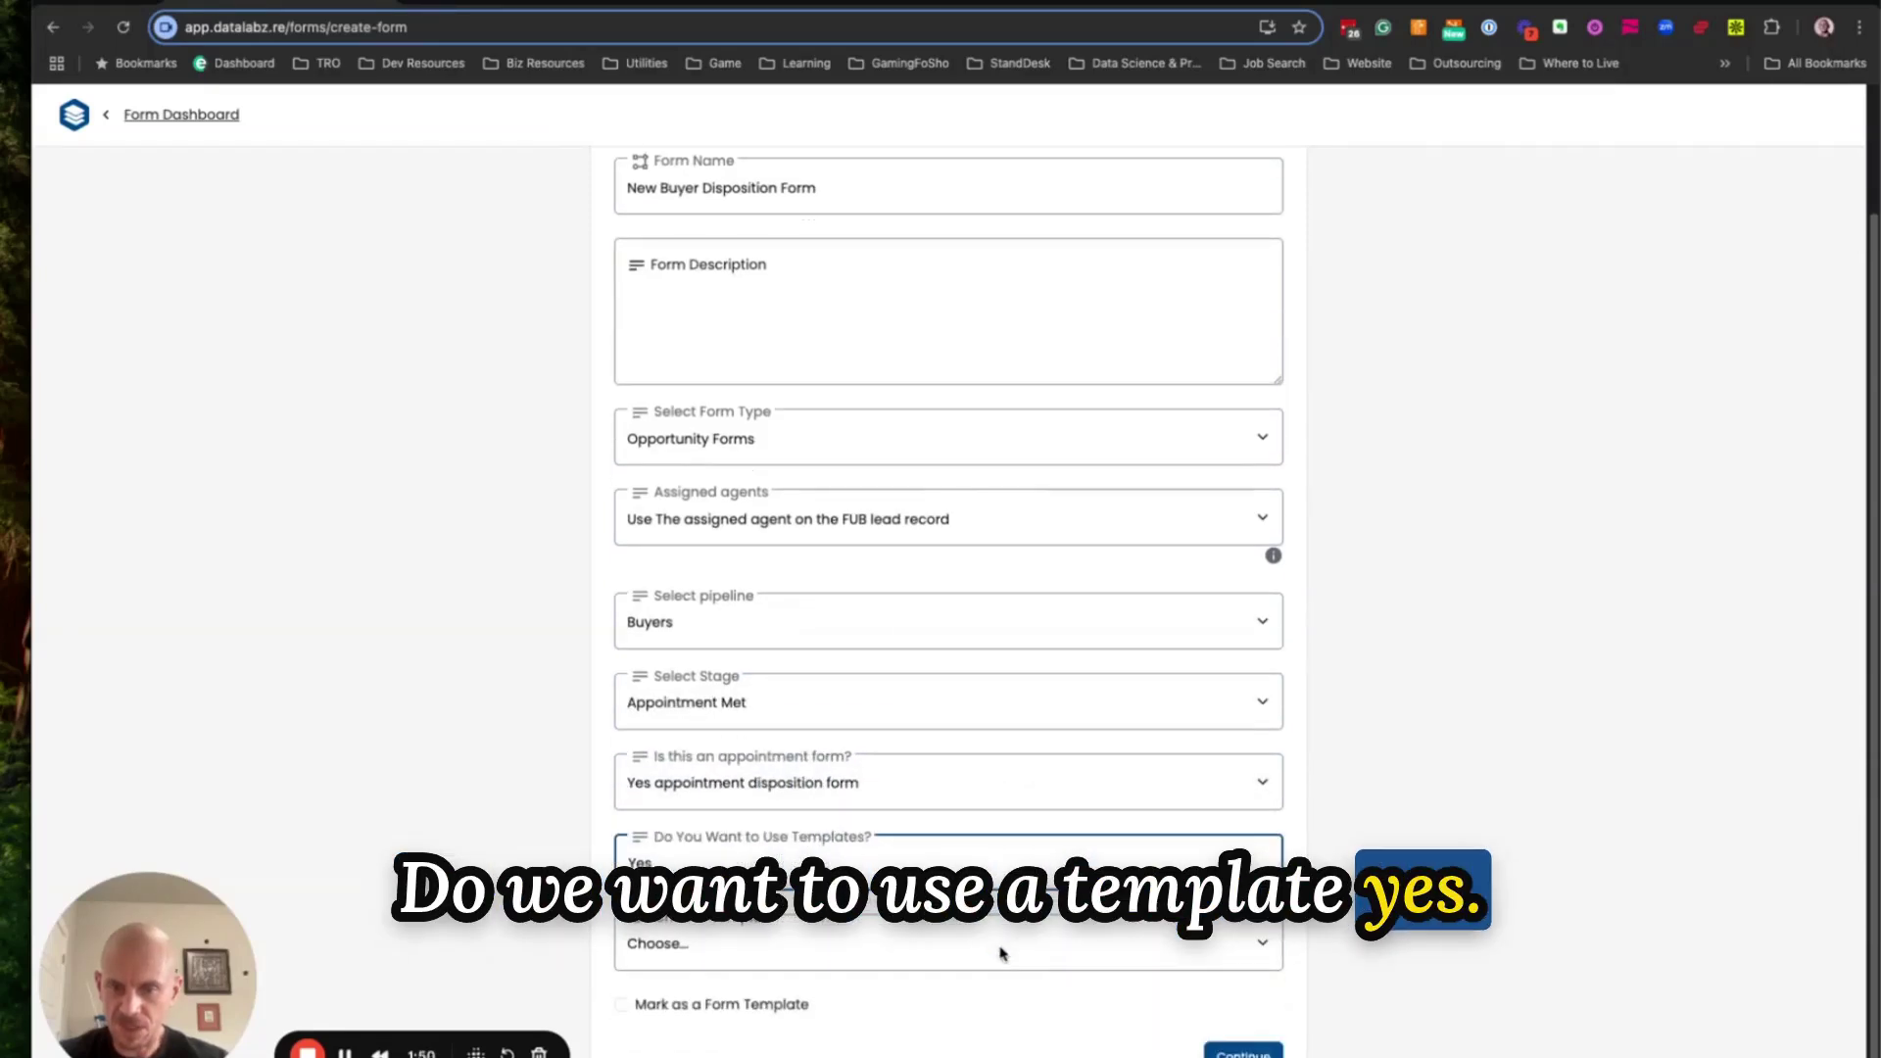
left_click(833, 963)
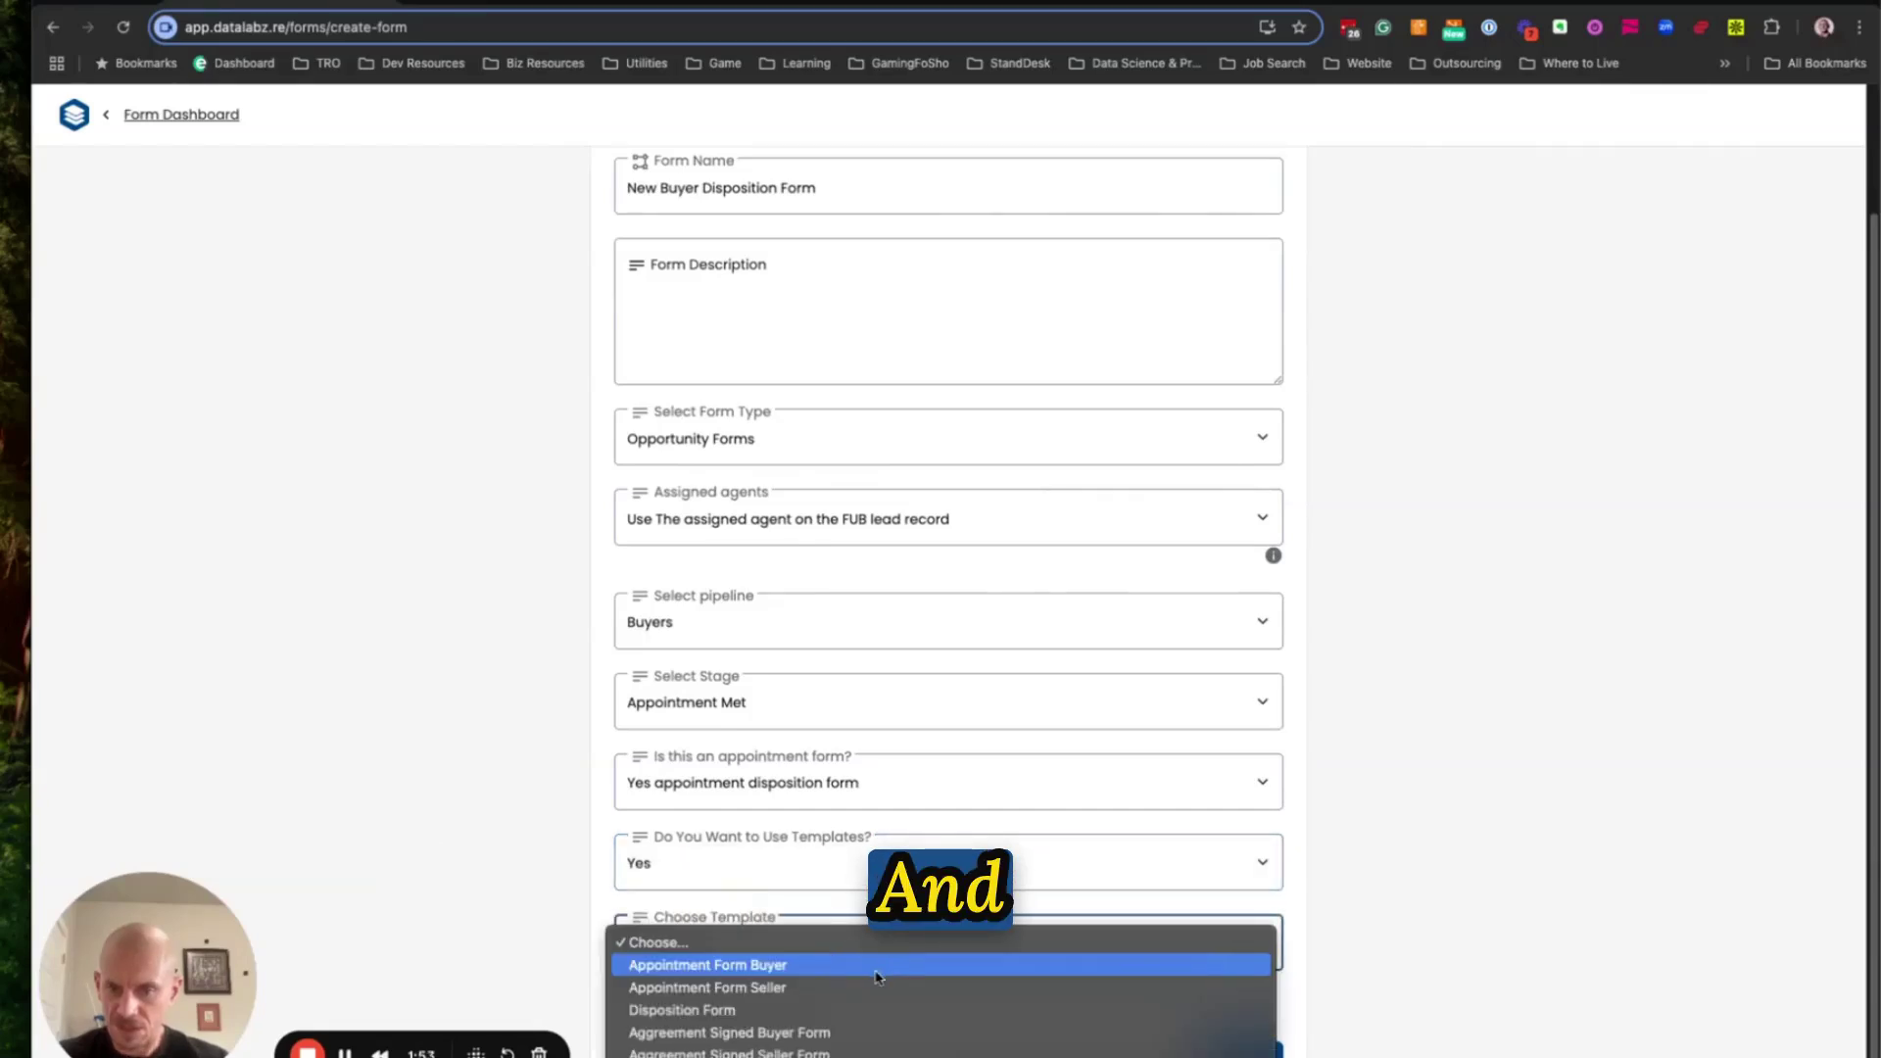
left_click(789, 1012)
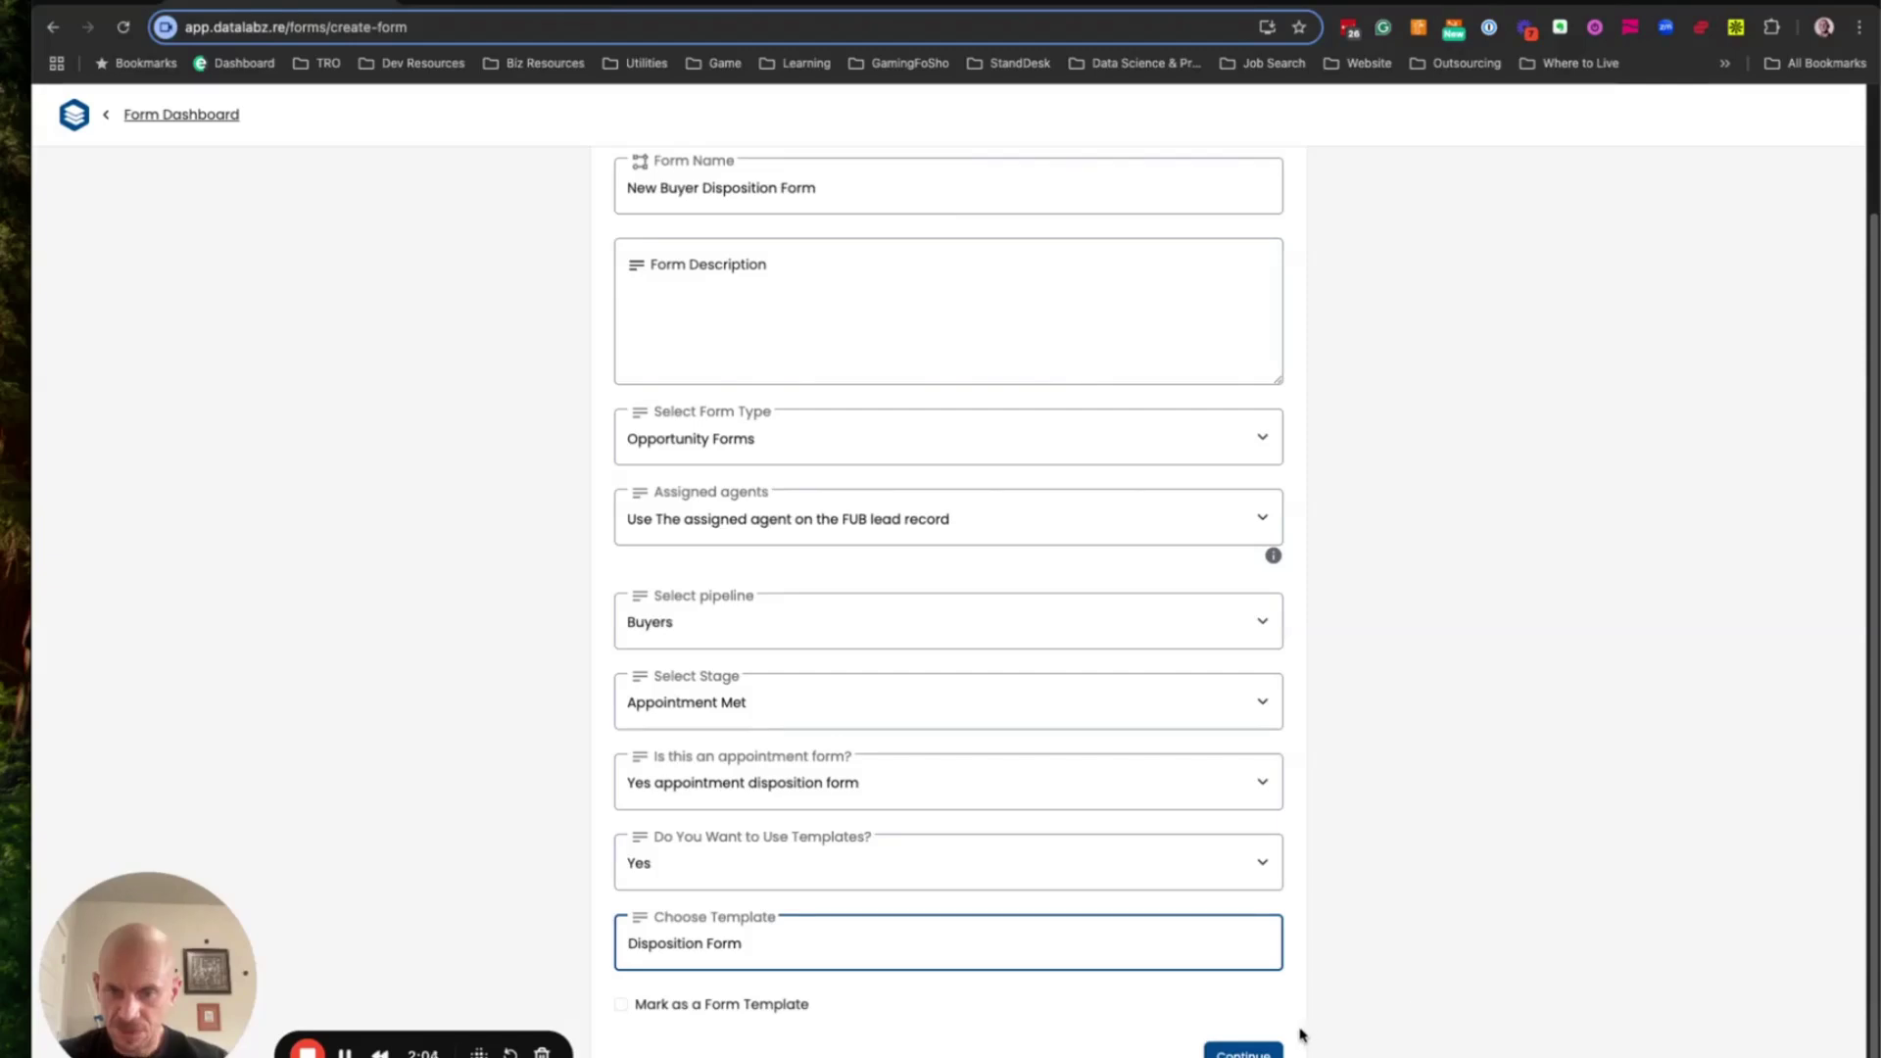
left_click(1276, 1050)
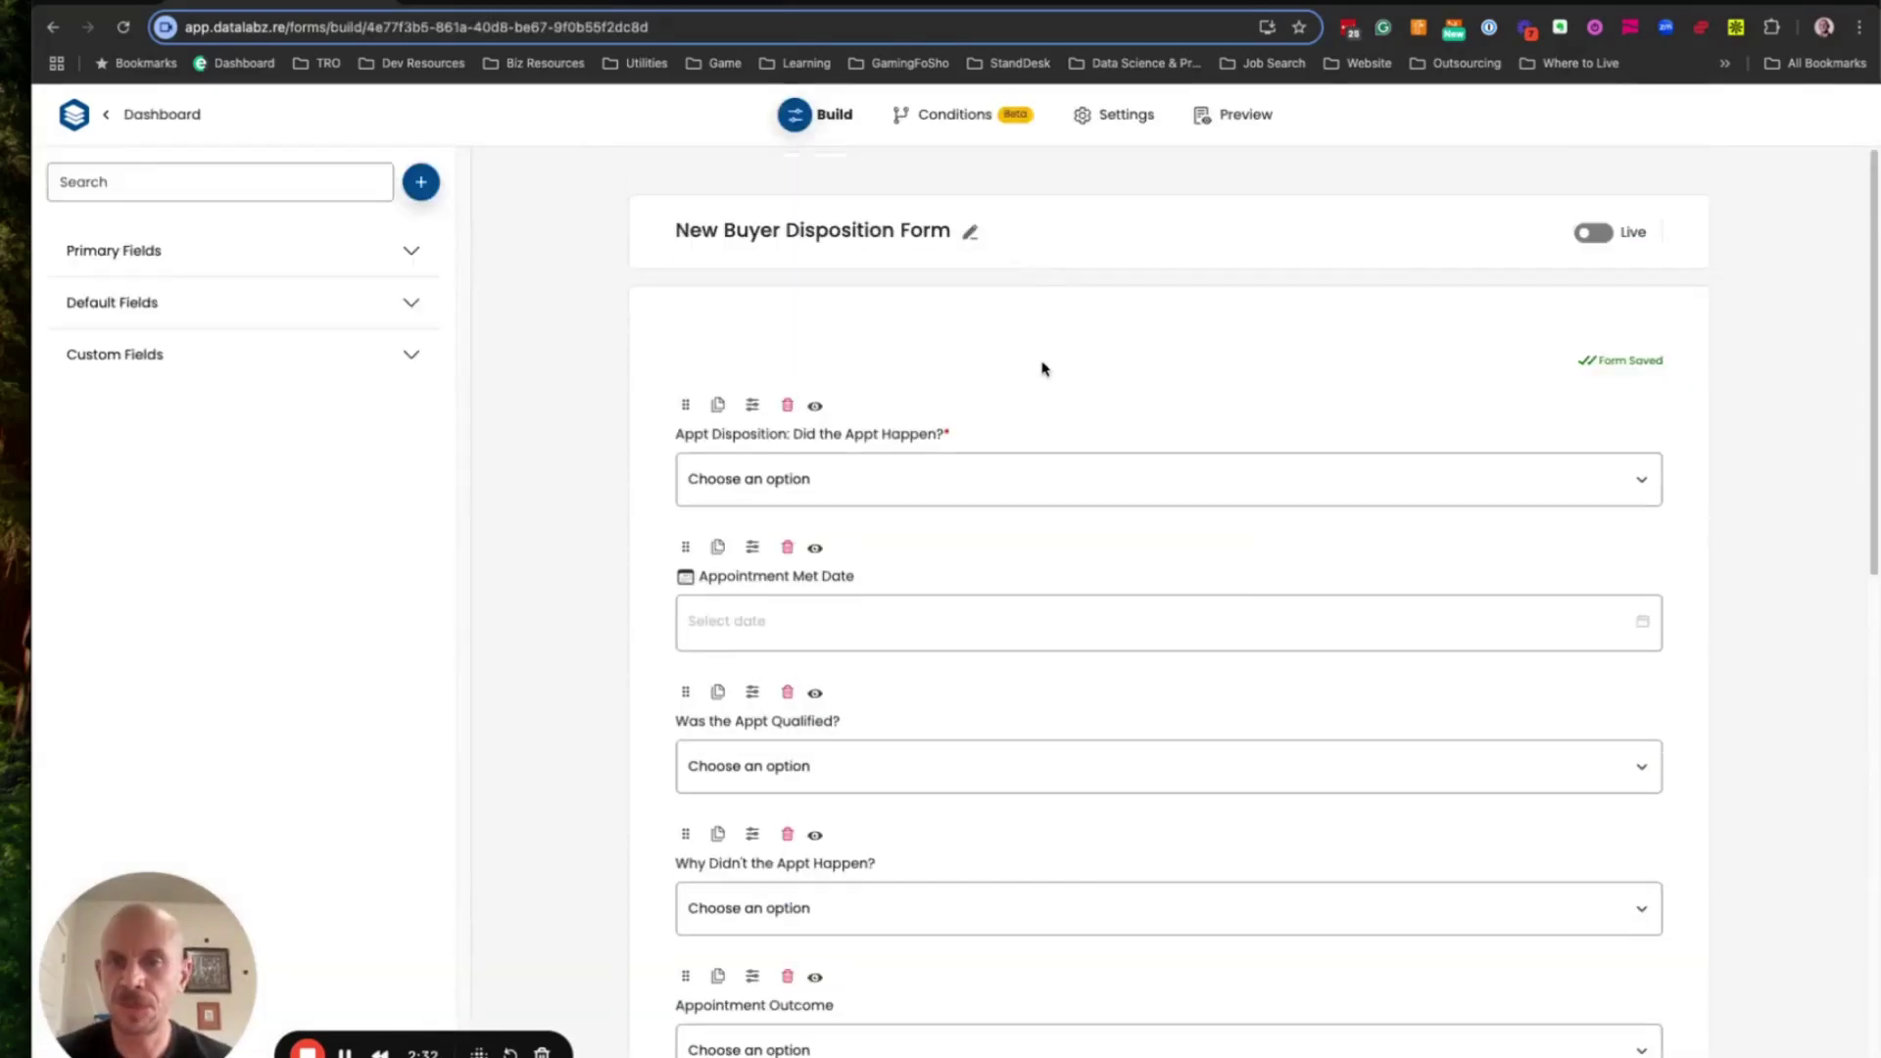
Inspect the options of the "Did the Appt Happen?" dropdown and review the met date, qualification and "Why Didn't the Appt Happen?" fields
left_click(758, 408)
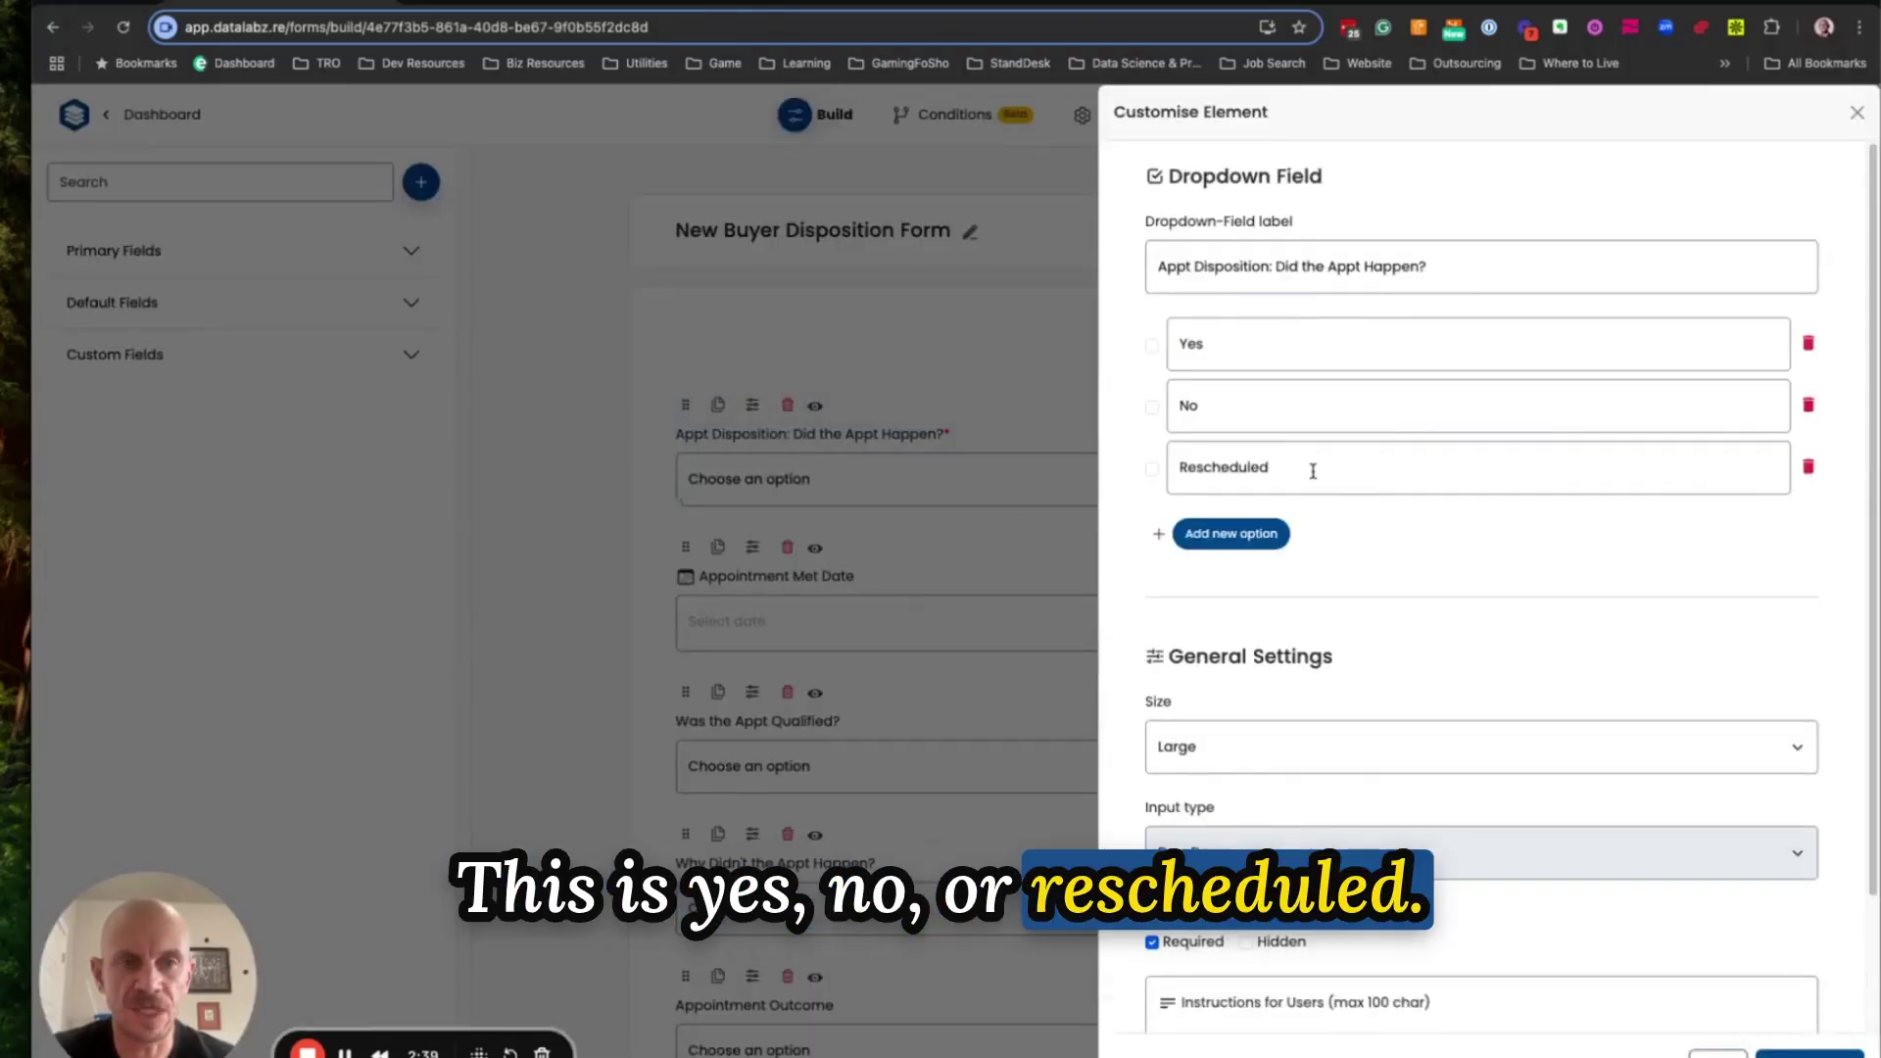
left_click(1859, 114)
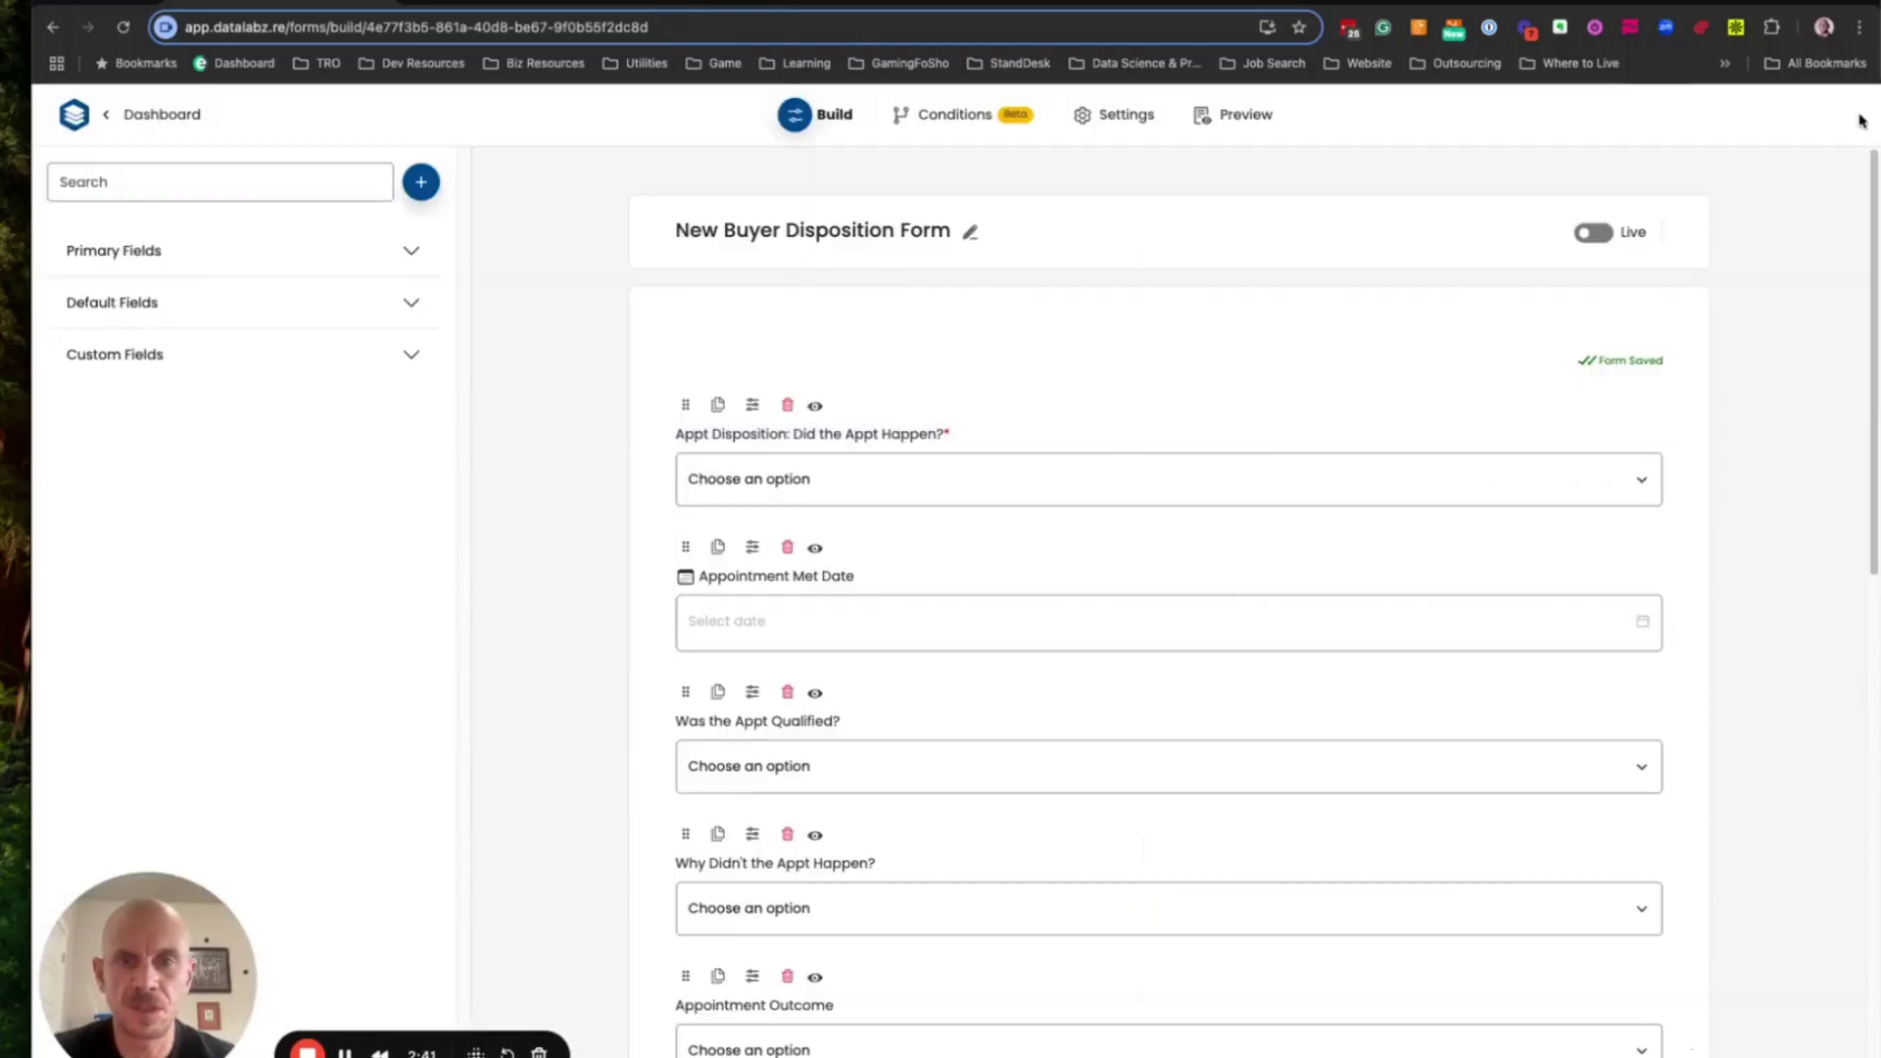
scroll(1028, 496, "down", 2)
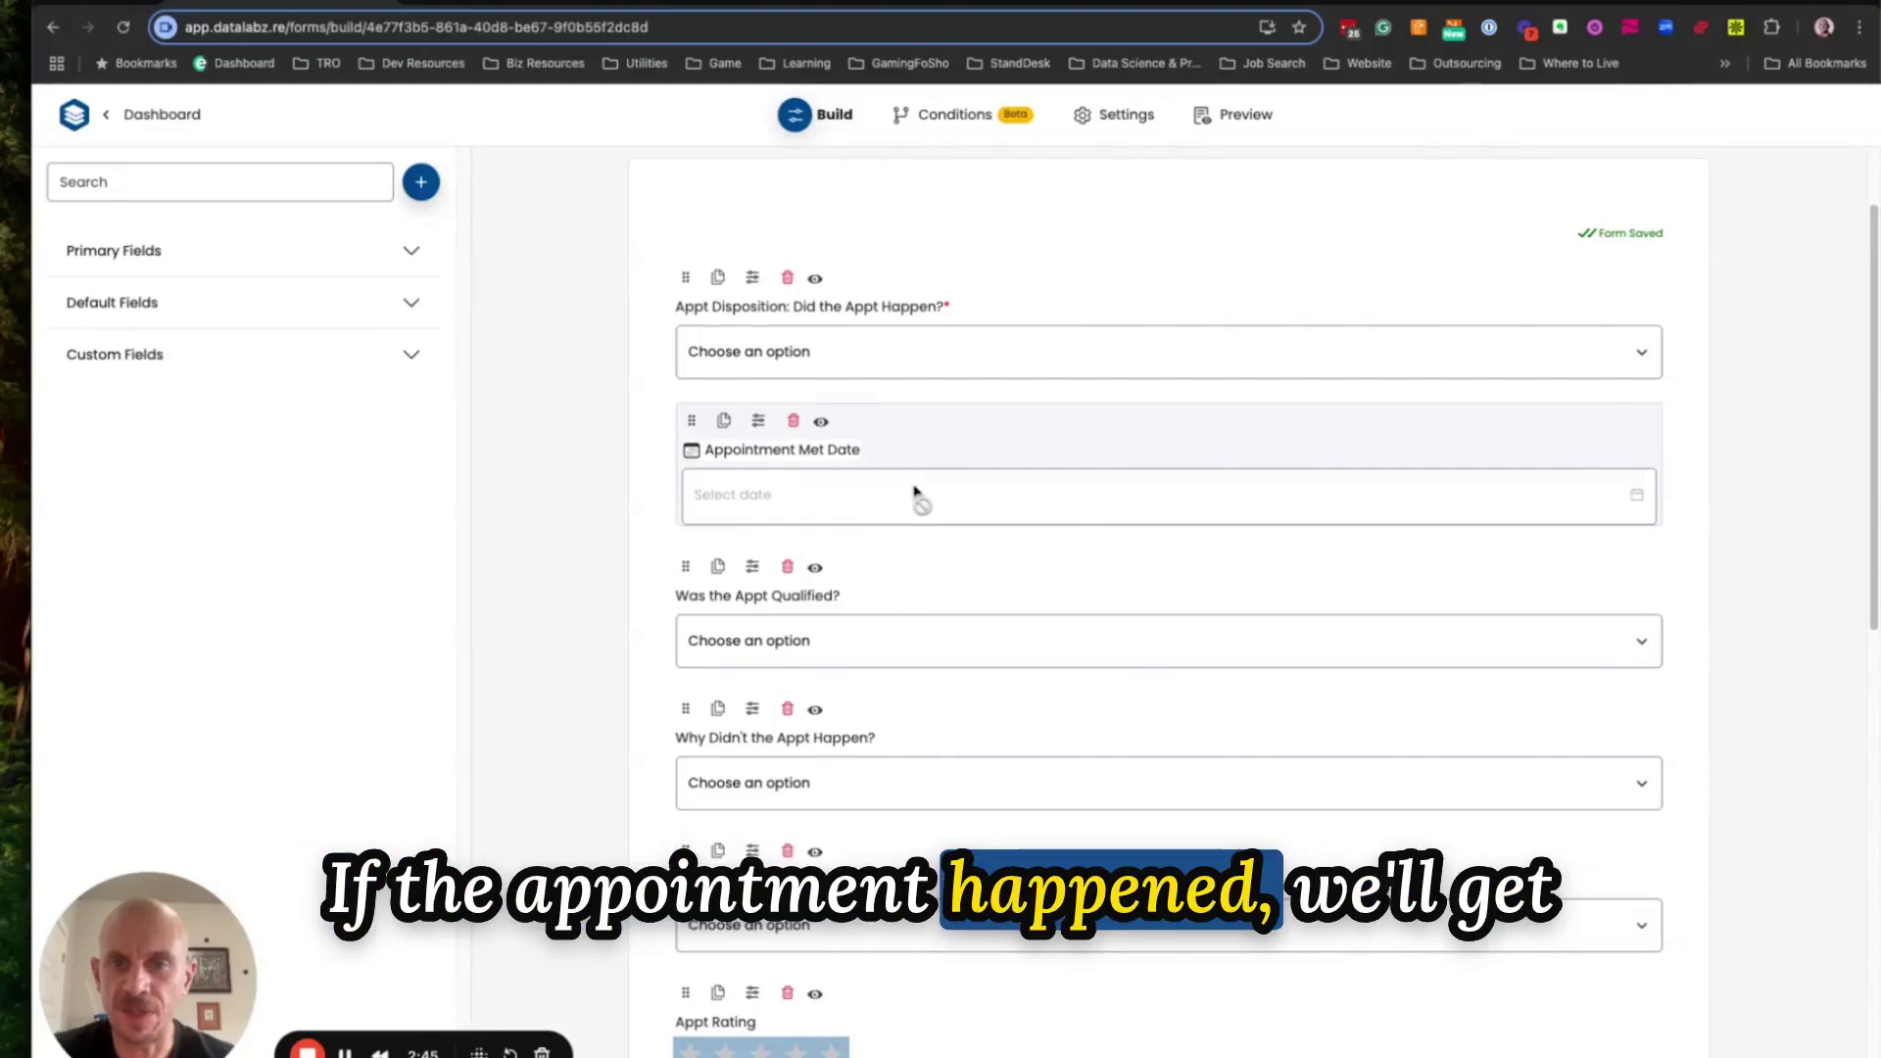
scroll(921, 495, "down", 2)
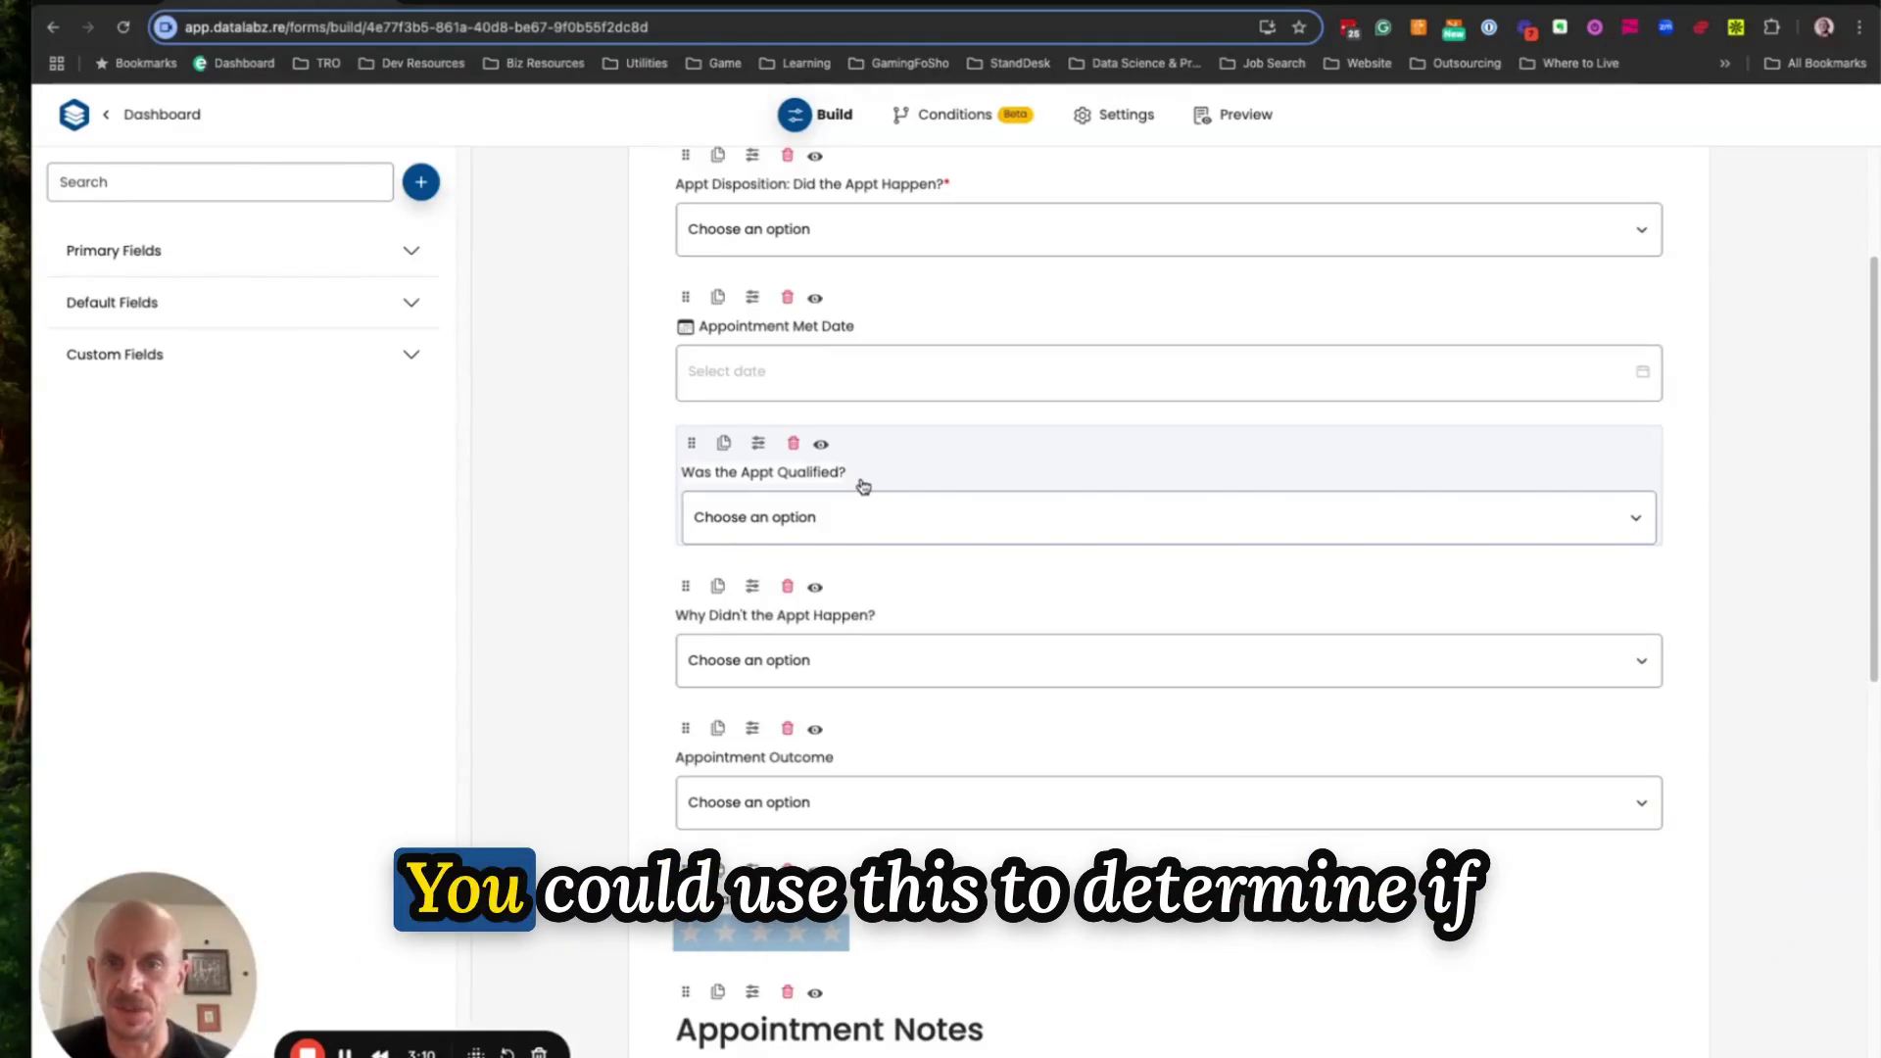
scroll(875, 504, "down", 1)
scroll(875, 504, "down", 5)
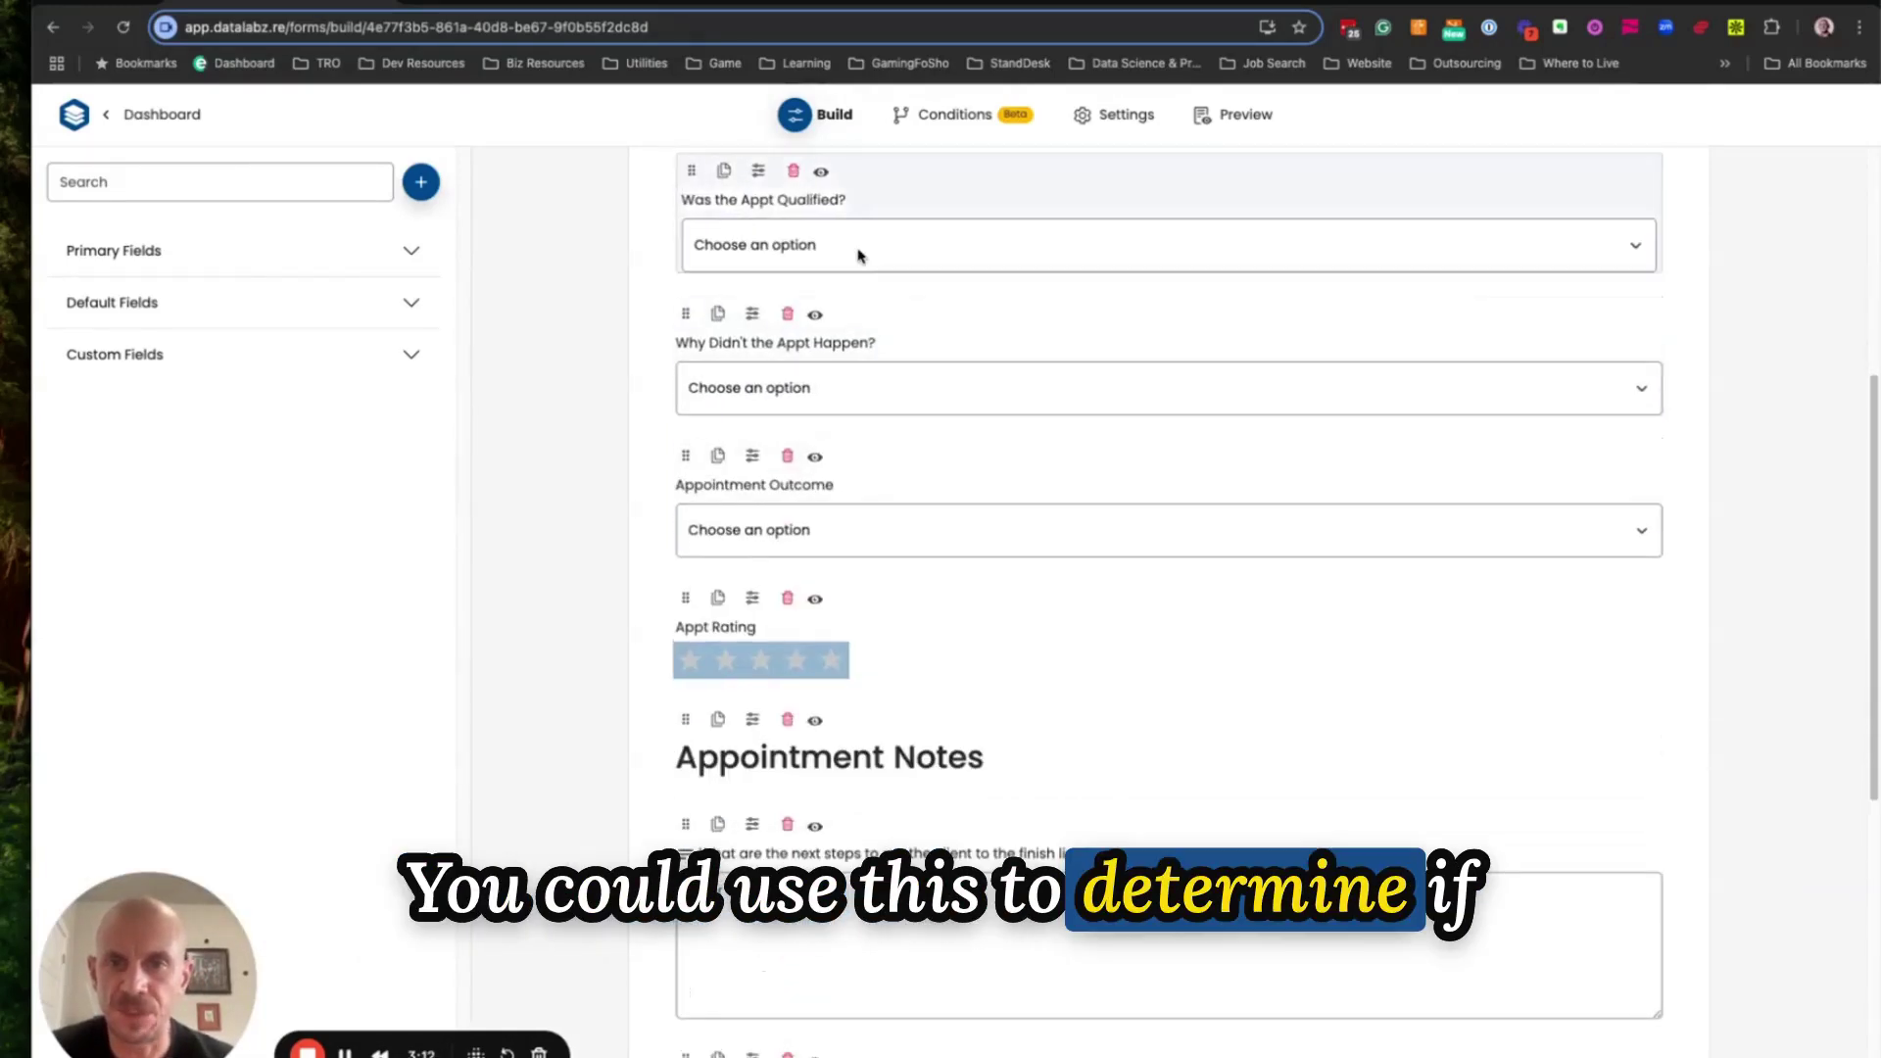
scroll(862, 252, "up", 3)
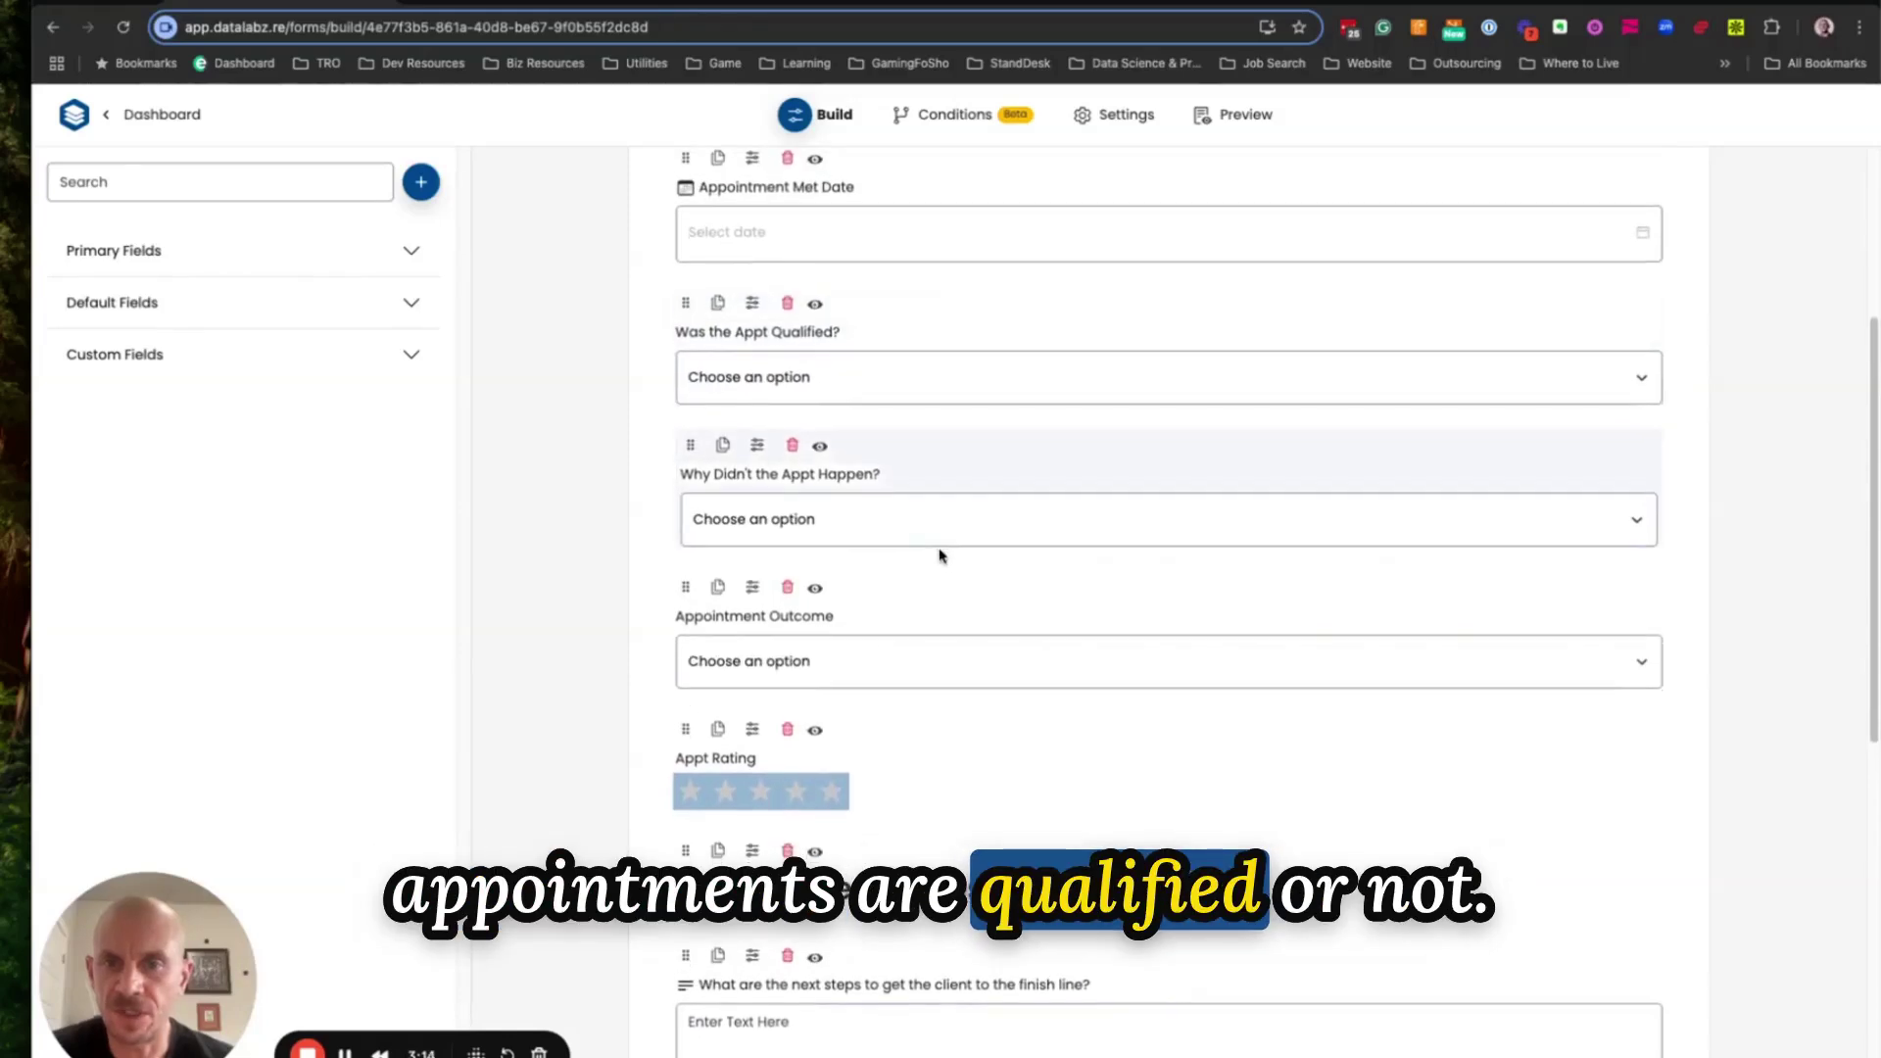
scroll(881, 509, "down", 1)
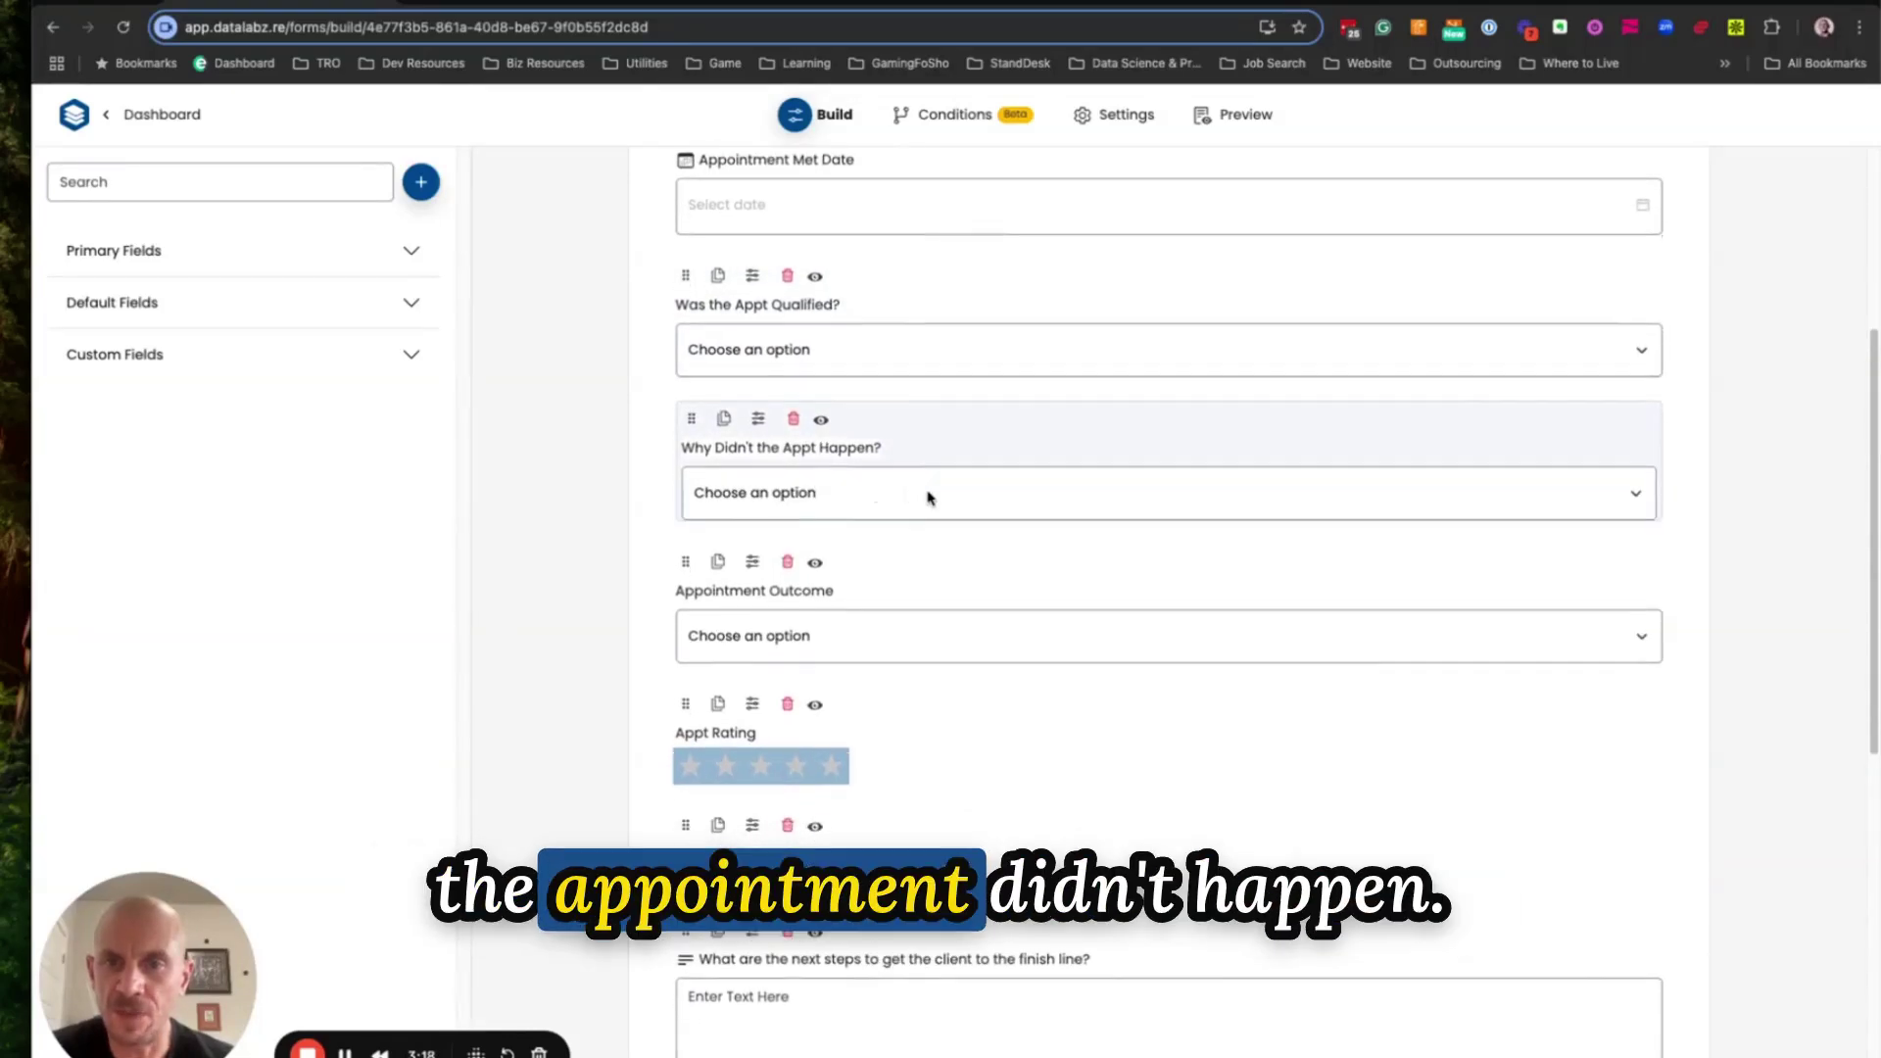
scroll(921, 485, "down", 1)
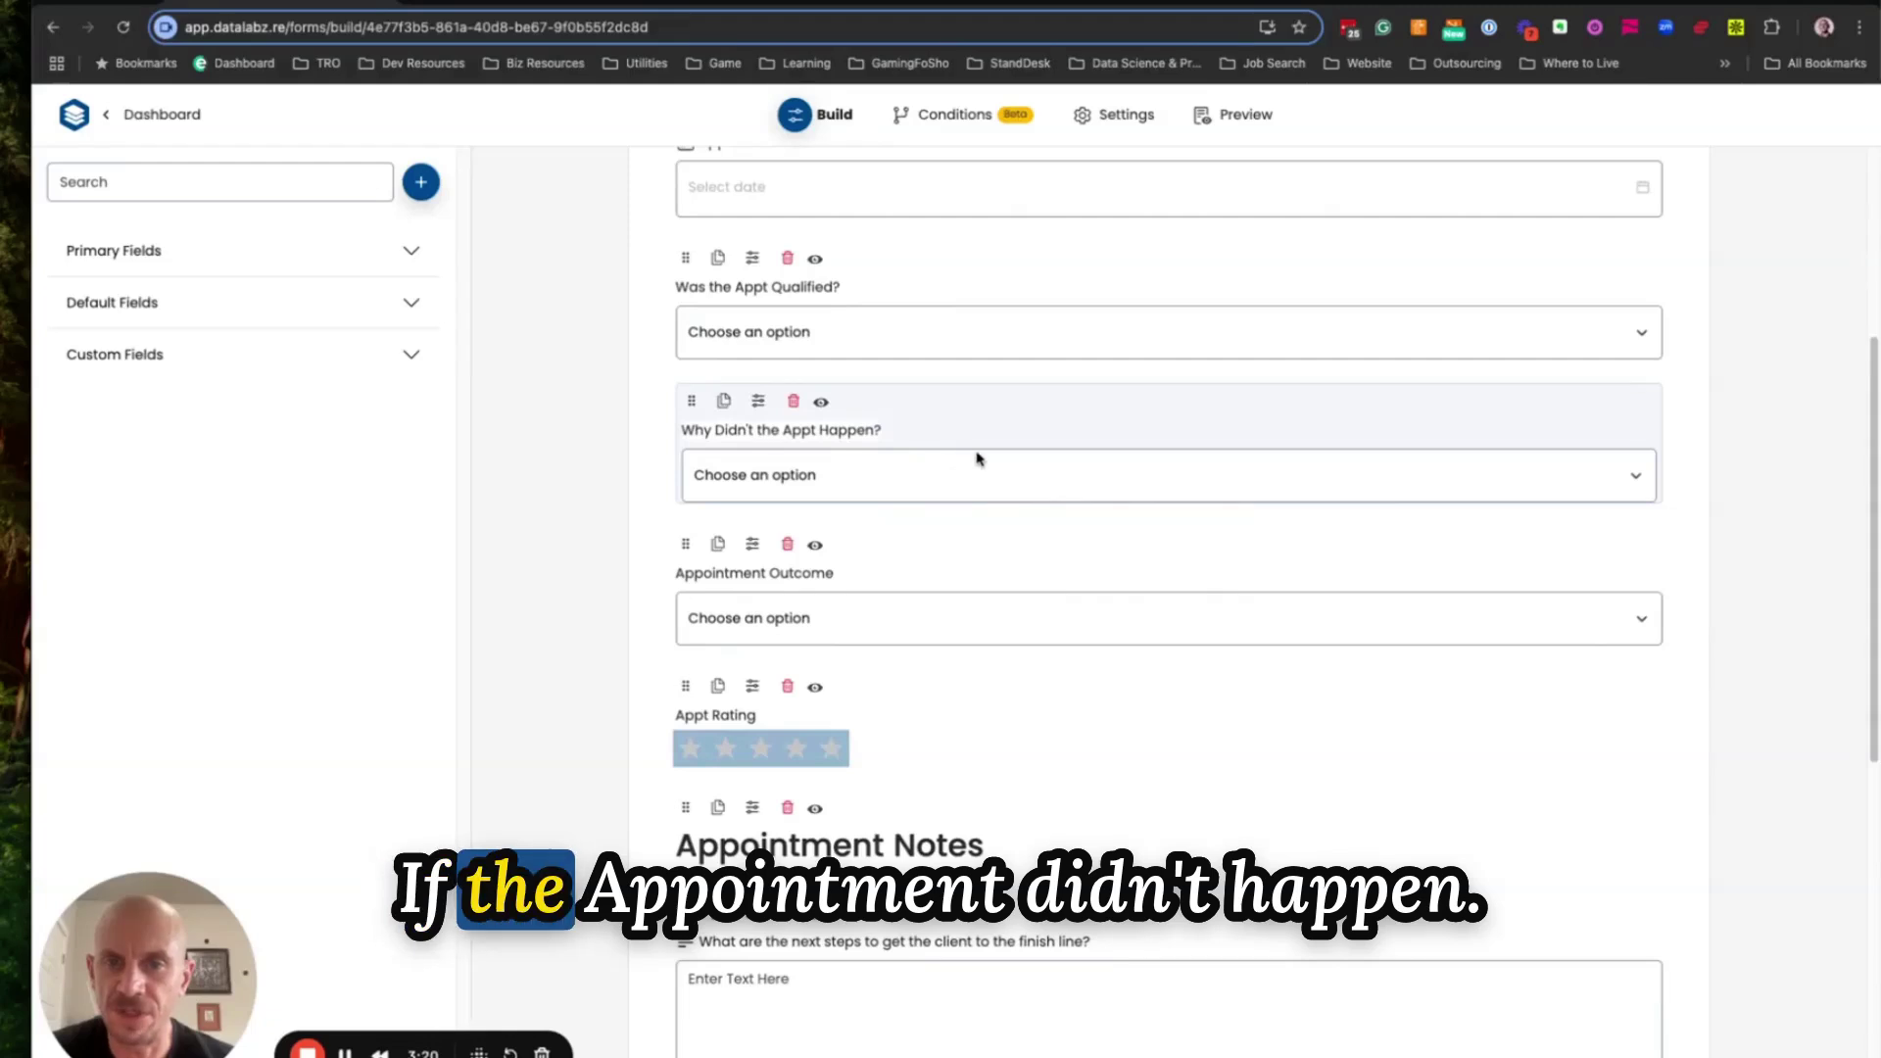
Review the form's appointment outcome, rating, notes and rescheduled appointment fields
scroll(979, 460, "down", 5)
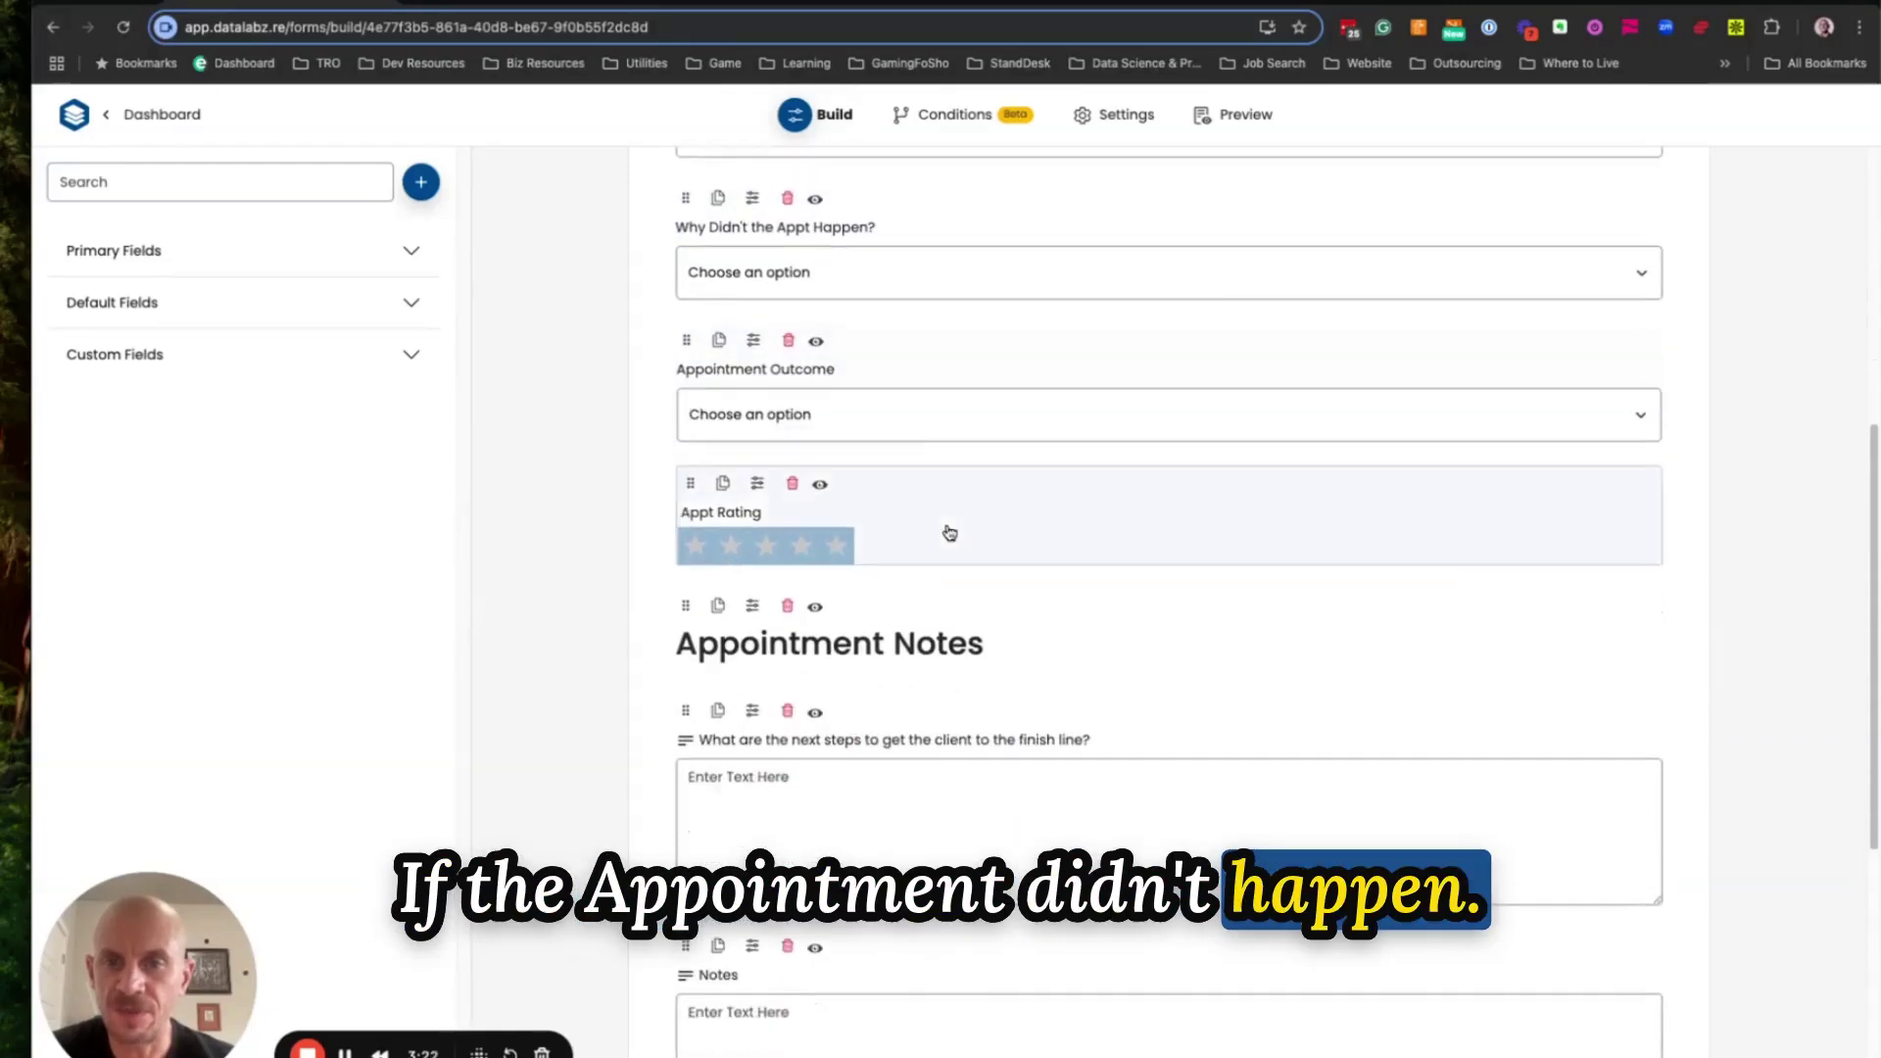
scroll(882, 460, "down", 1)
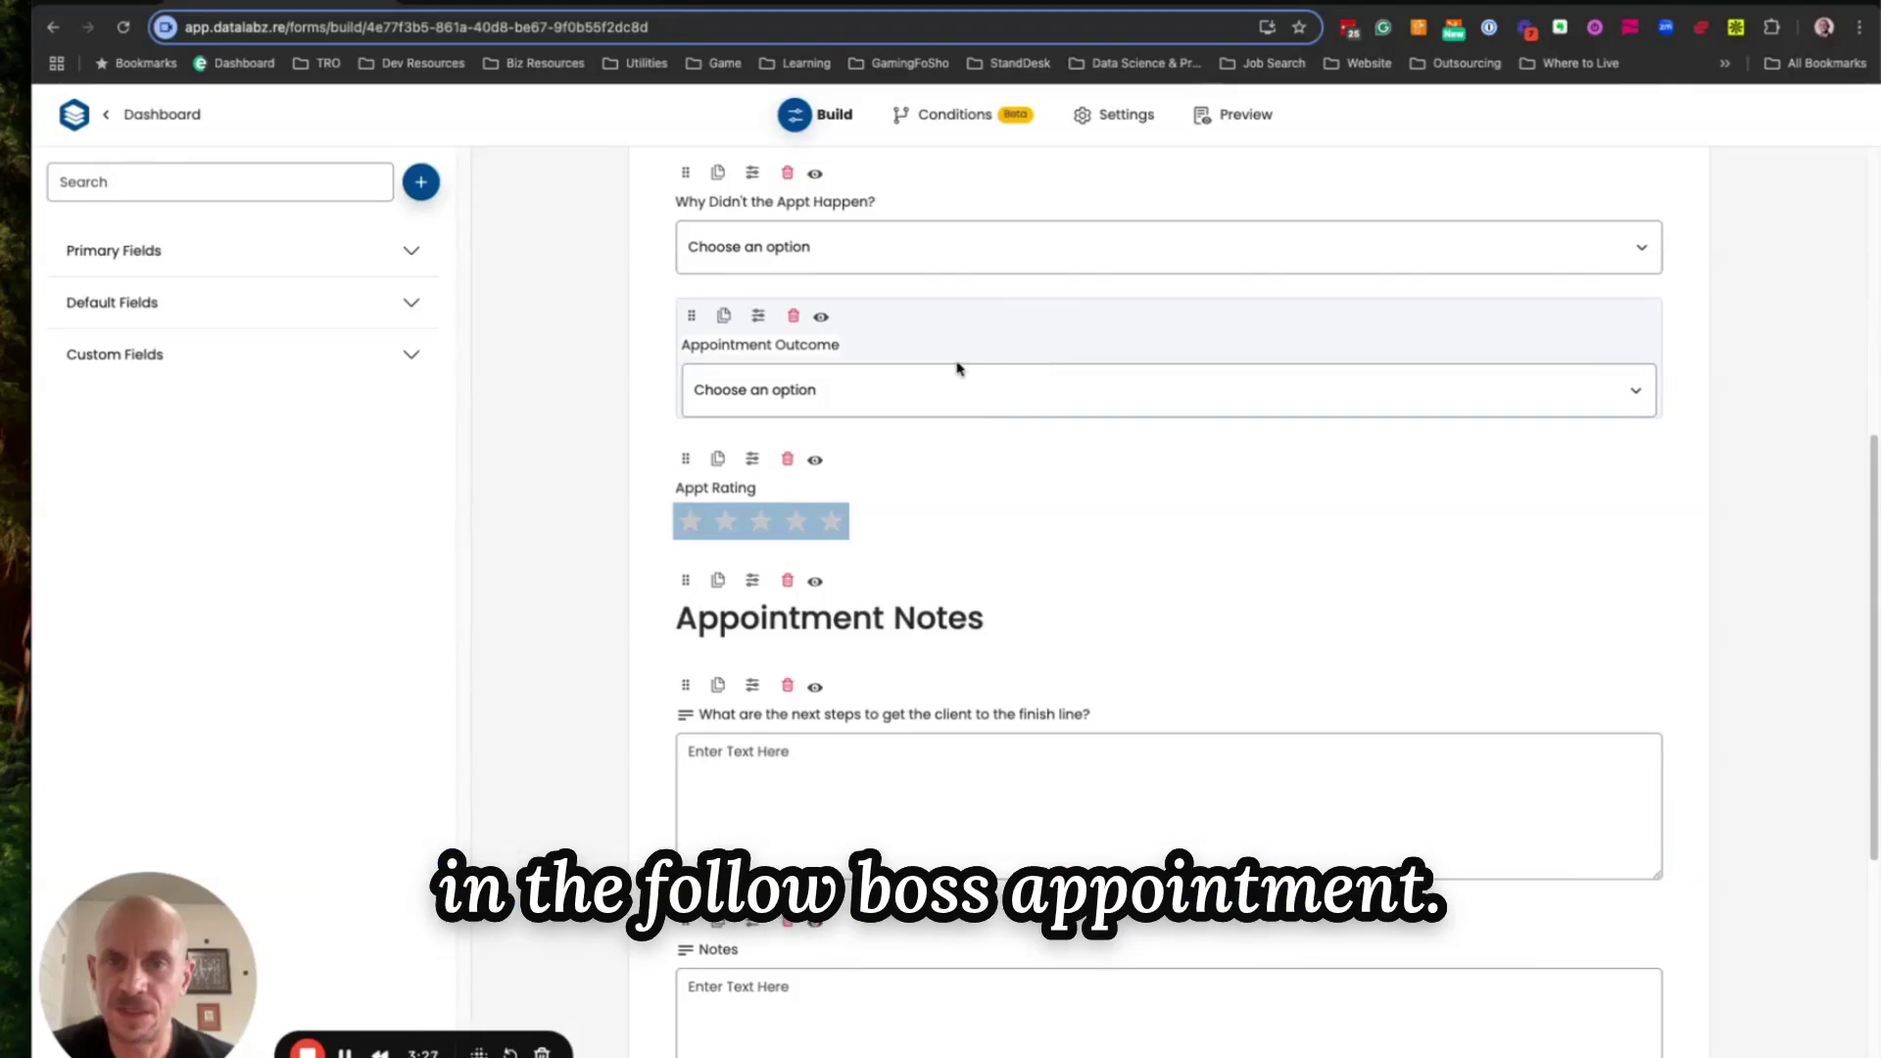
scroll(994, 382, "down", 1)
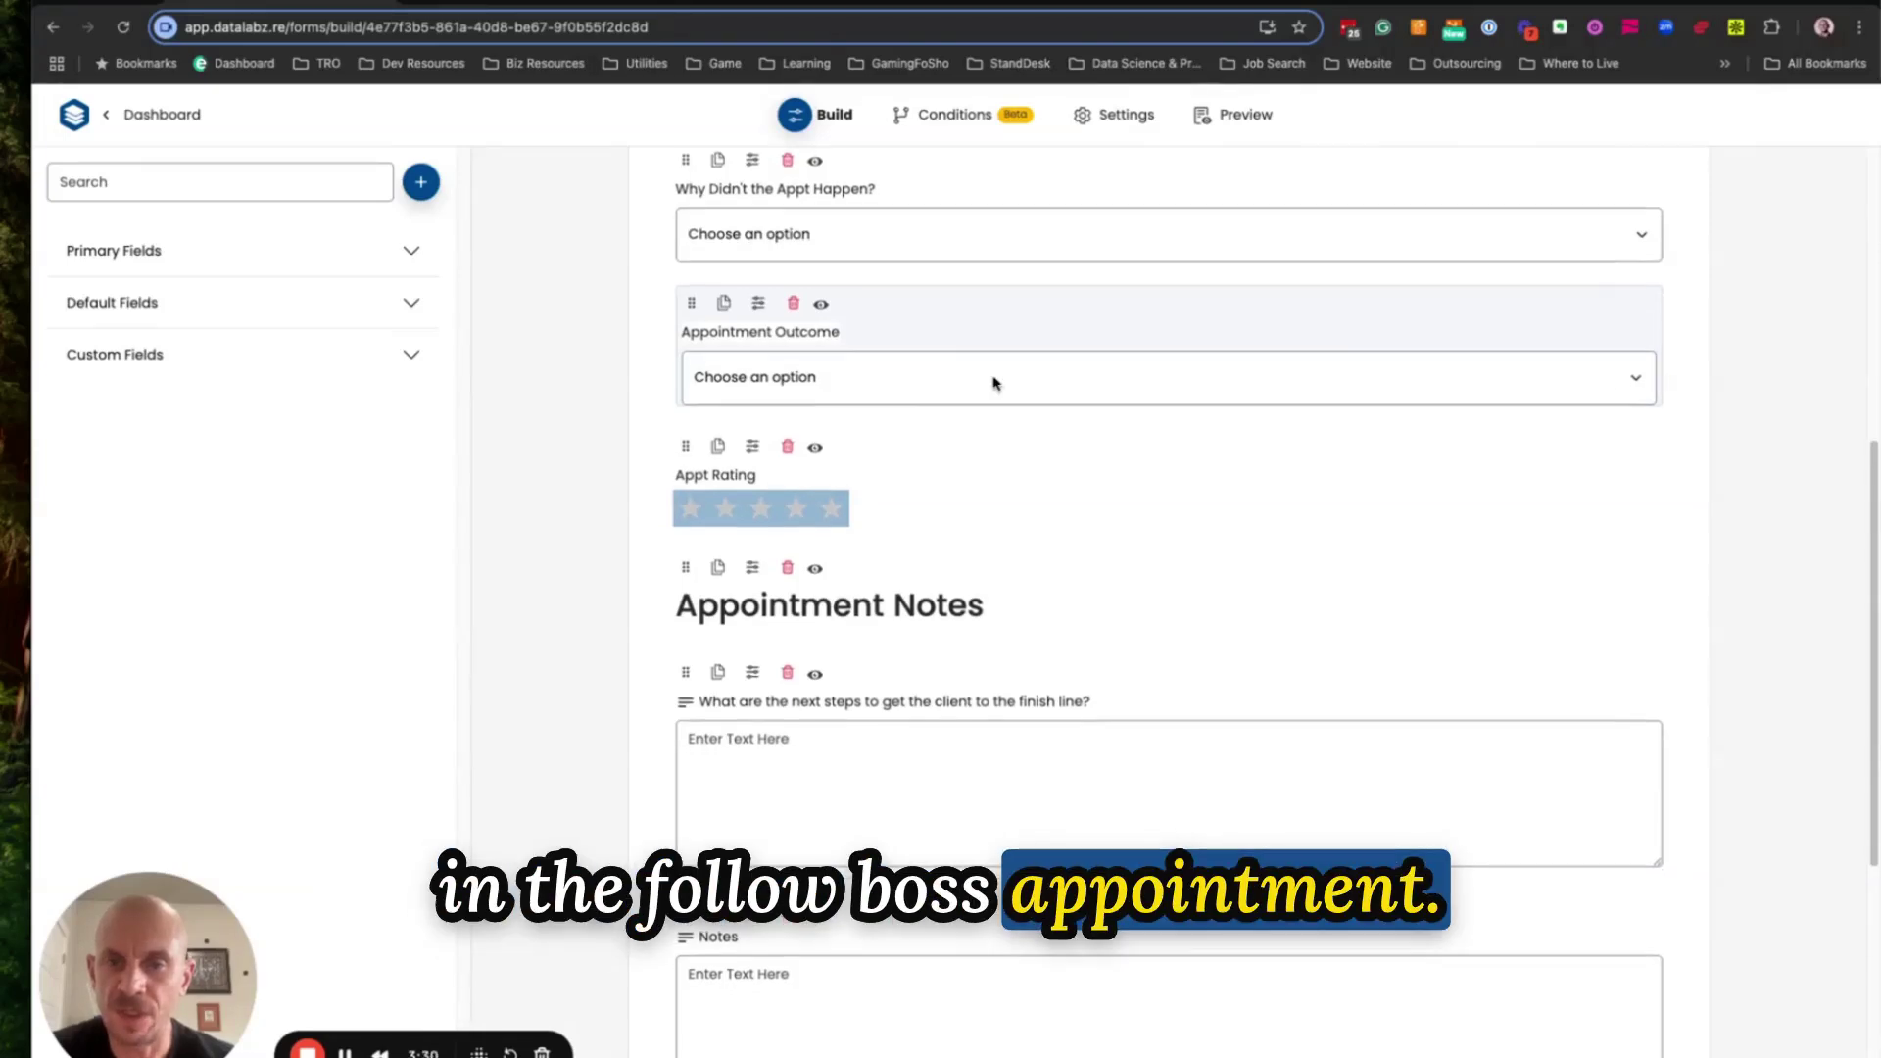
scroll(995, 382, "down", 5)
scroll(1016, 386, "up", 4)
scroll(983, 373, "down", 3)
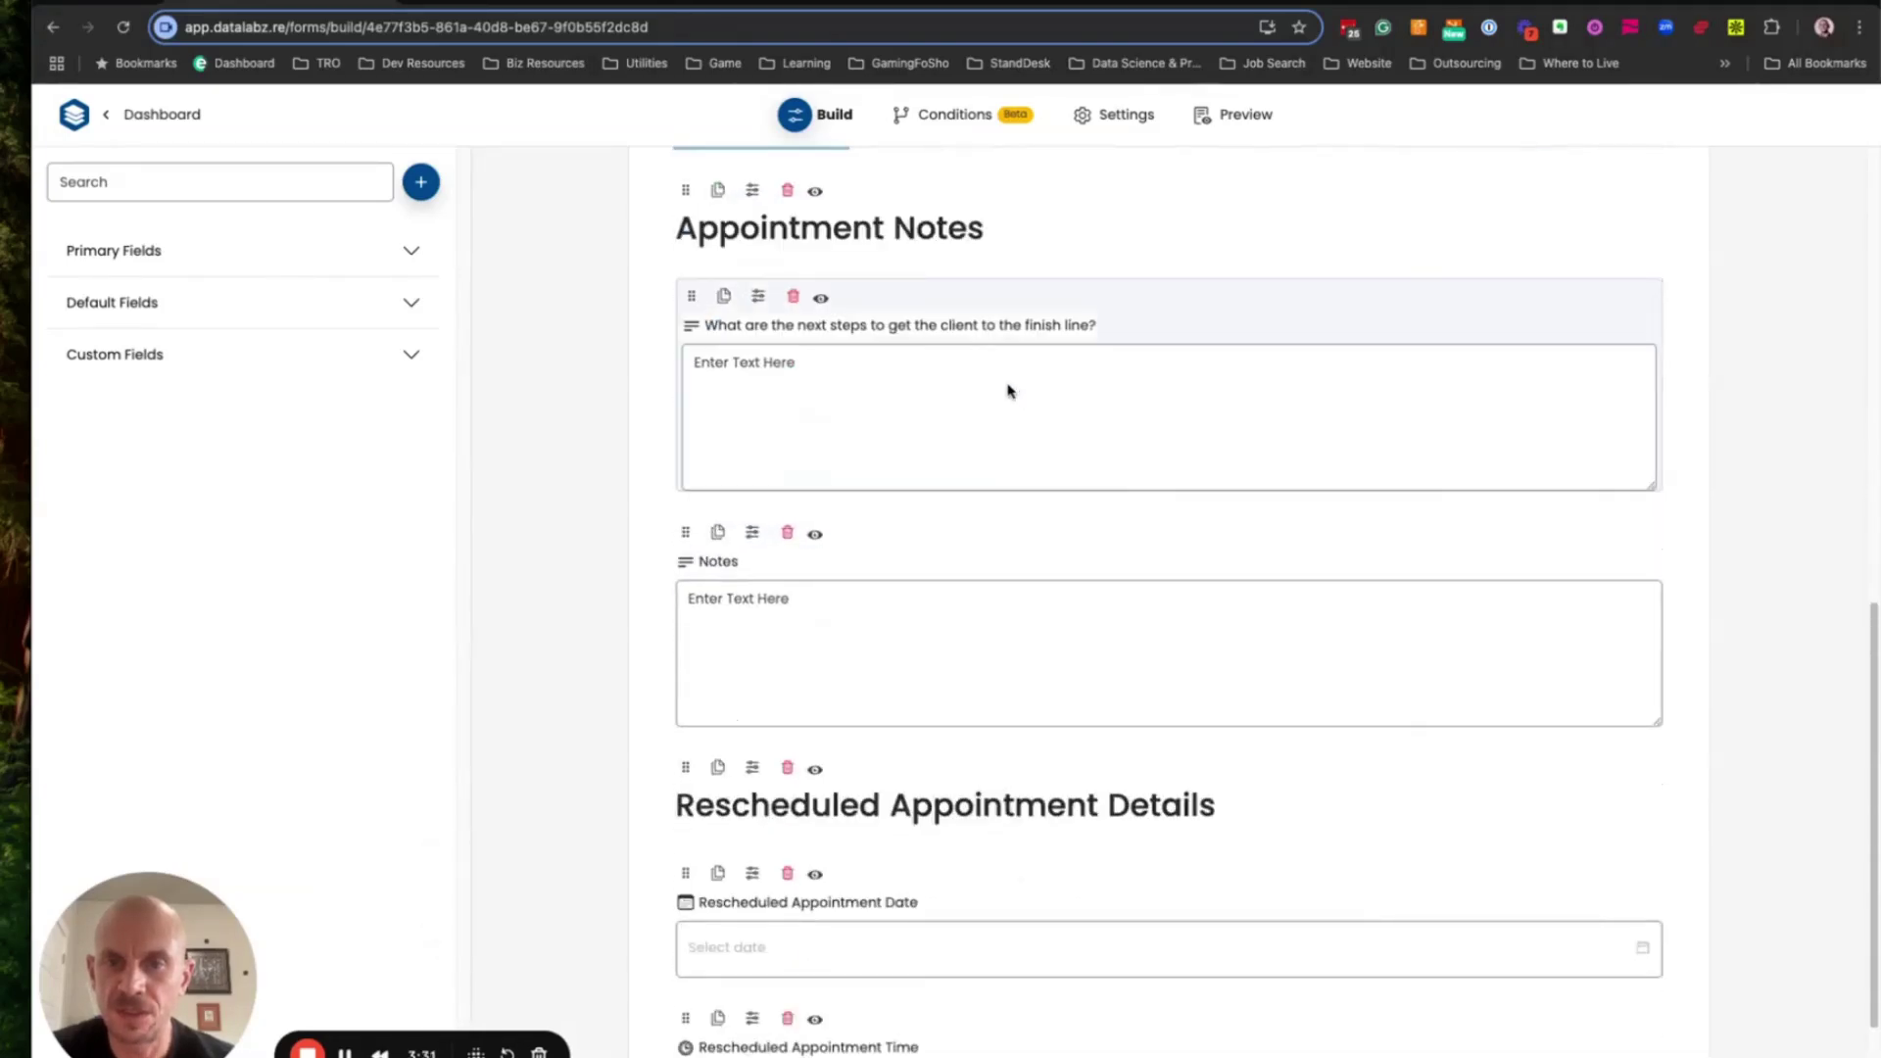
scroll(1009, 391, "down", 3)
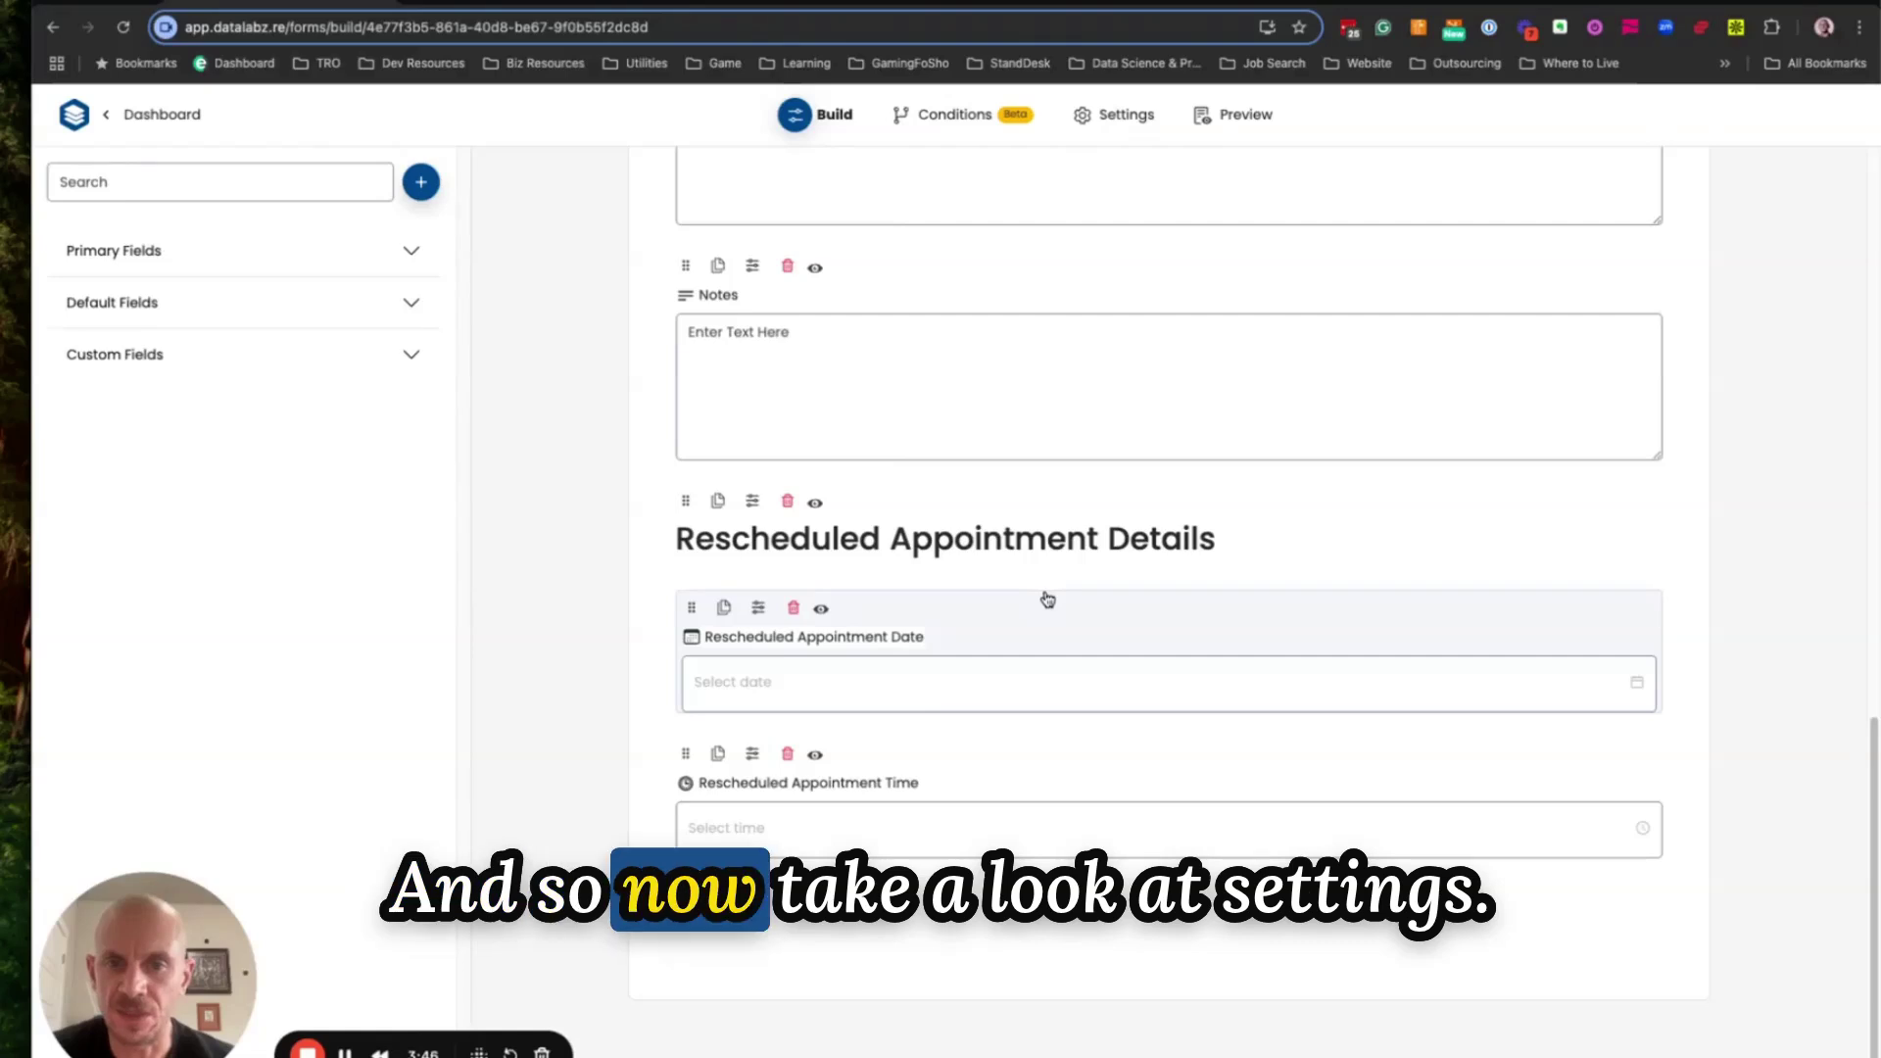
Open the disposition form's settings and examine the disposition text and schedule timer options
scroll(1028, 588, "up", 6)
scroll(1012, 577, "up", 5)
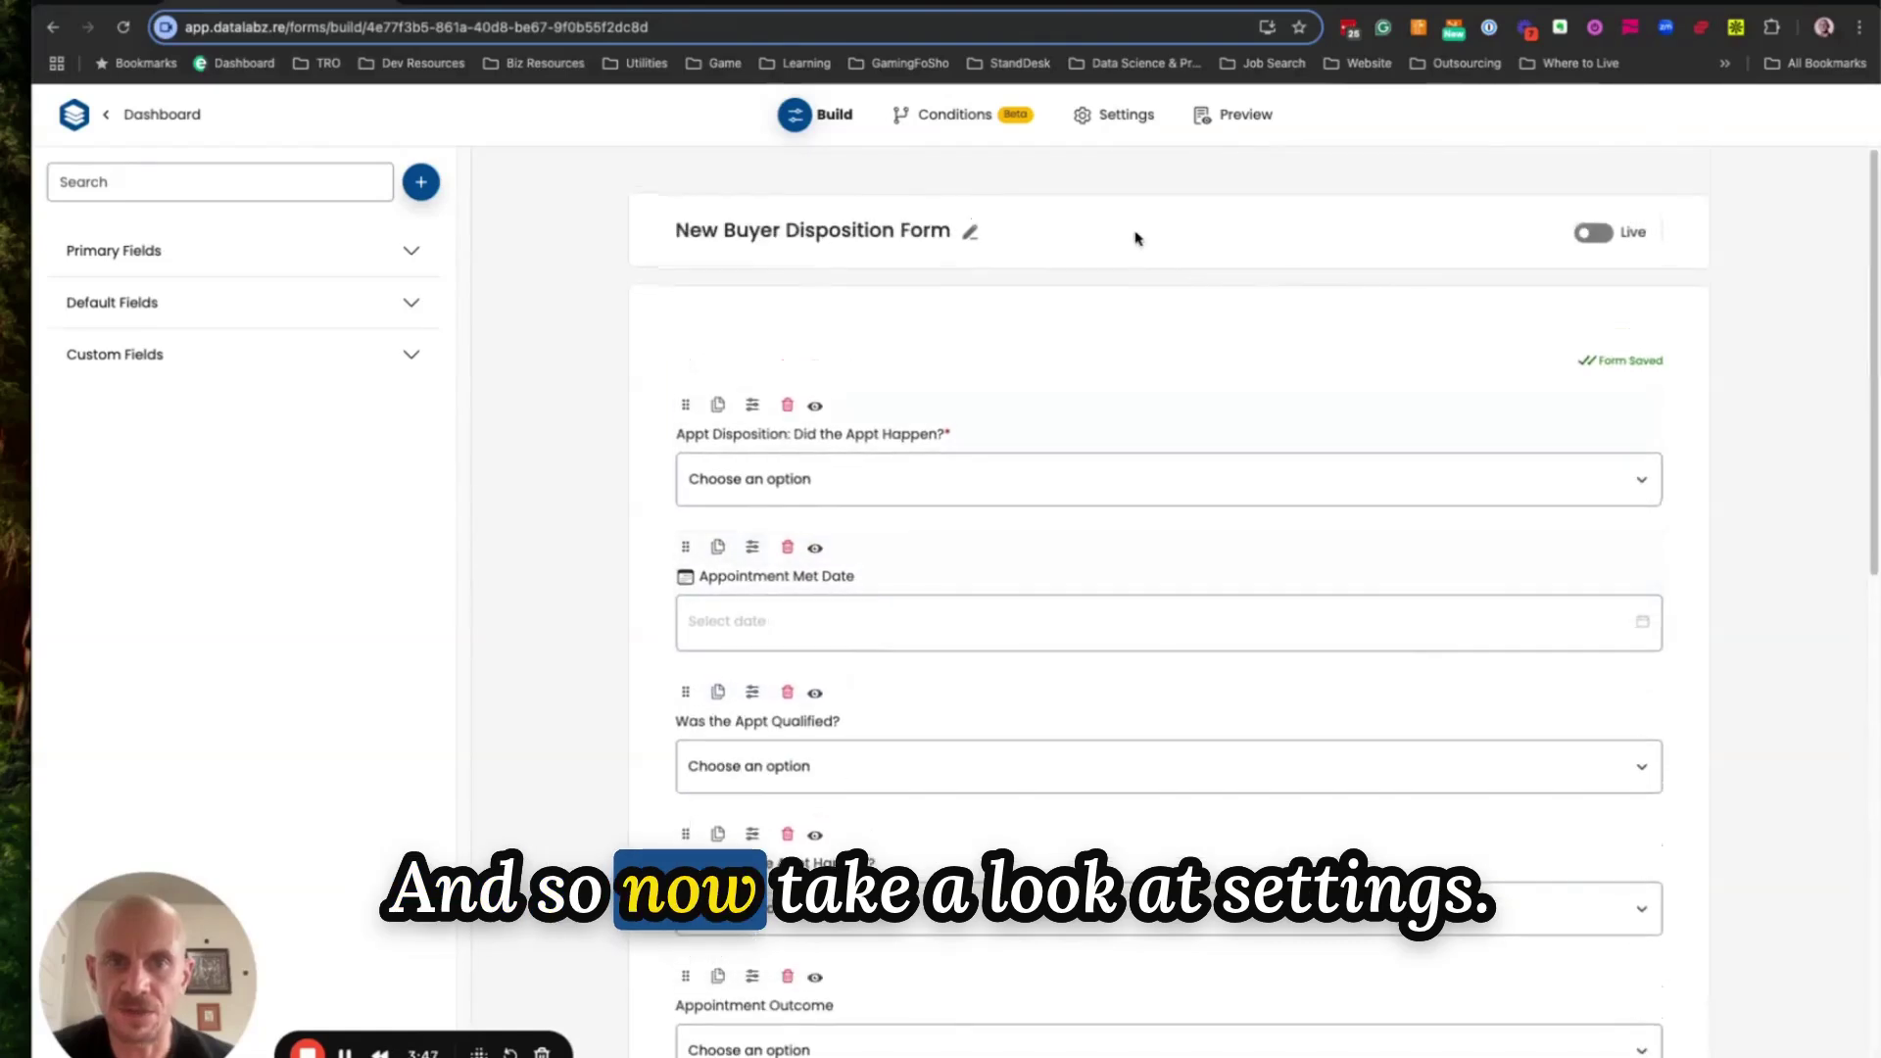
left_click(1121, 118)
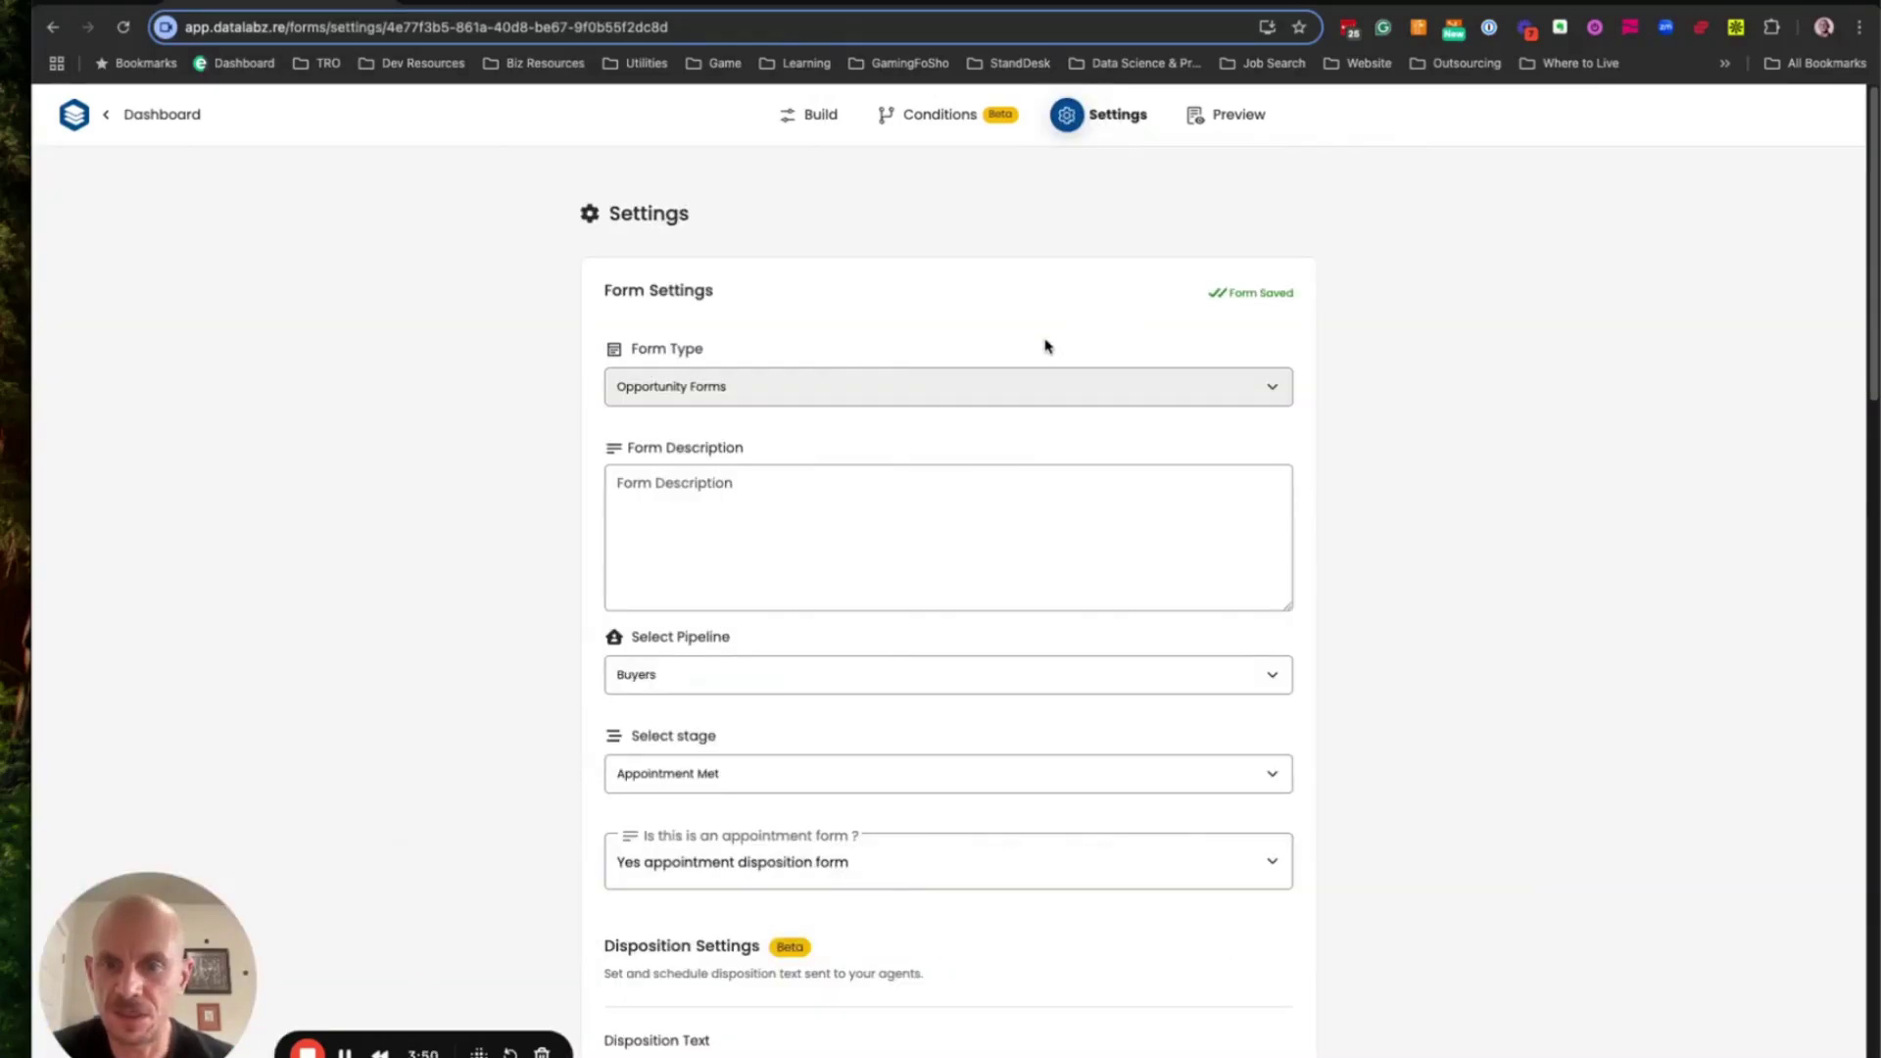
scroll(997, 379, "down", 5)
scroll(998, 381, "down", 2)
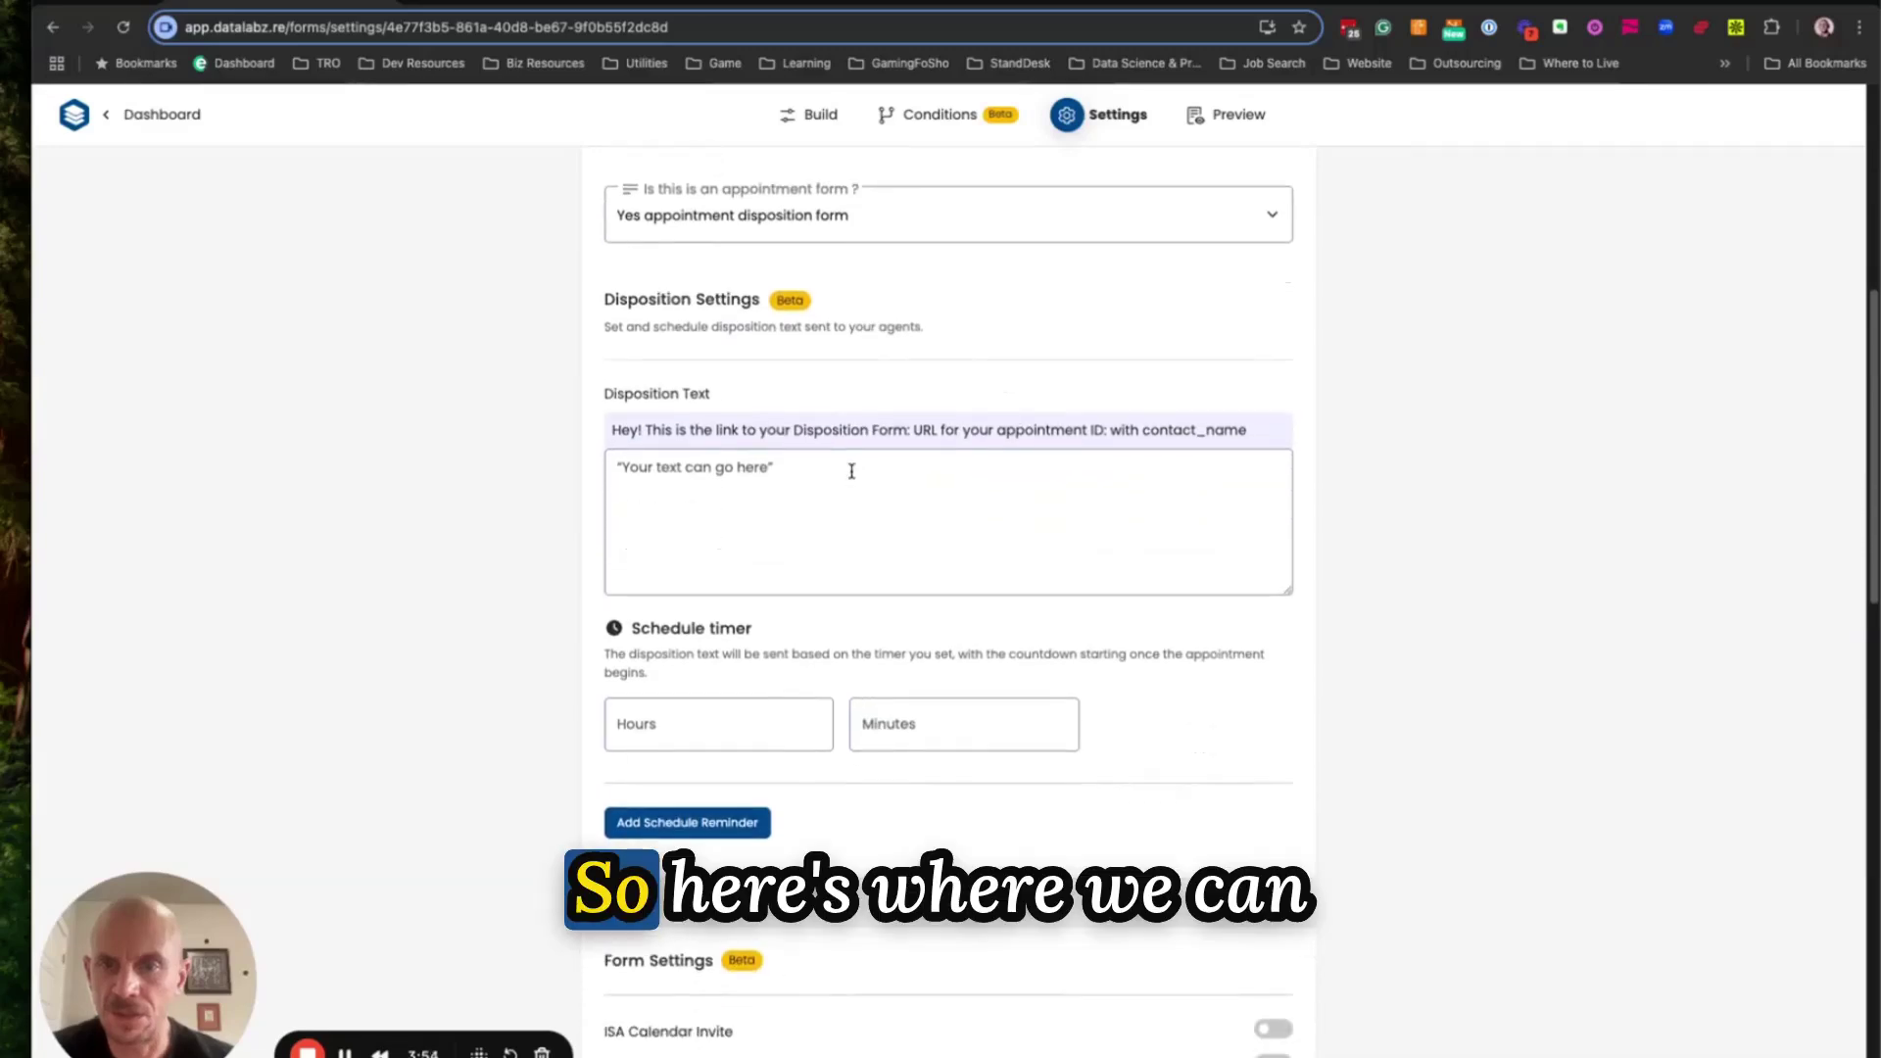
scroll(852, 465, "up", 6)
scroll(855, 464, "down", 6)
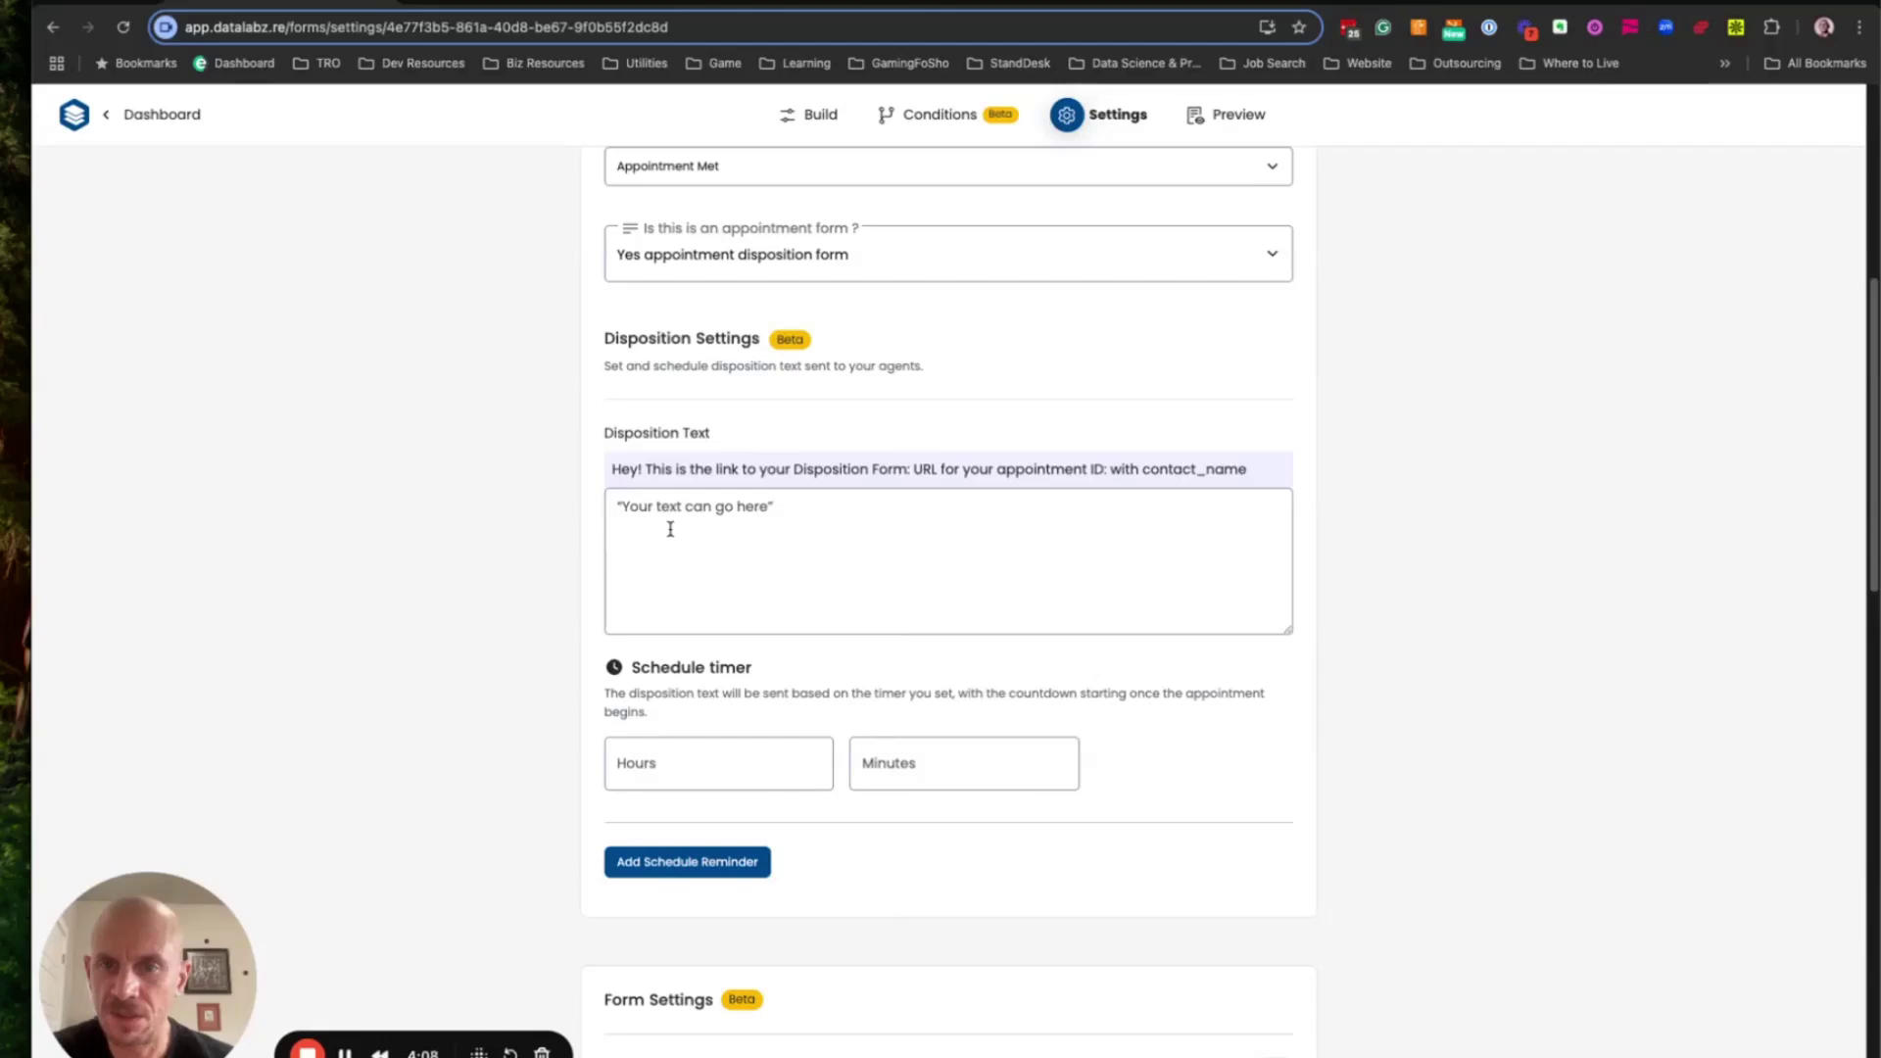
scroll(670, 529, "down", 3)
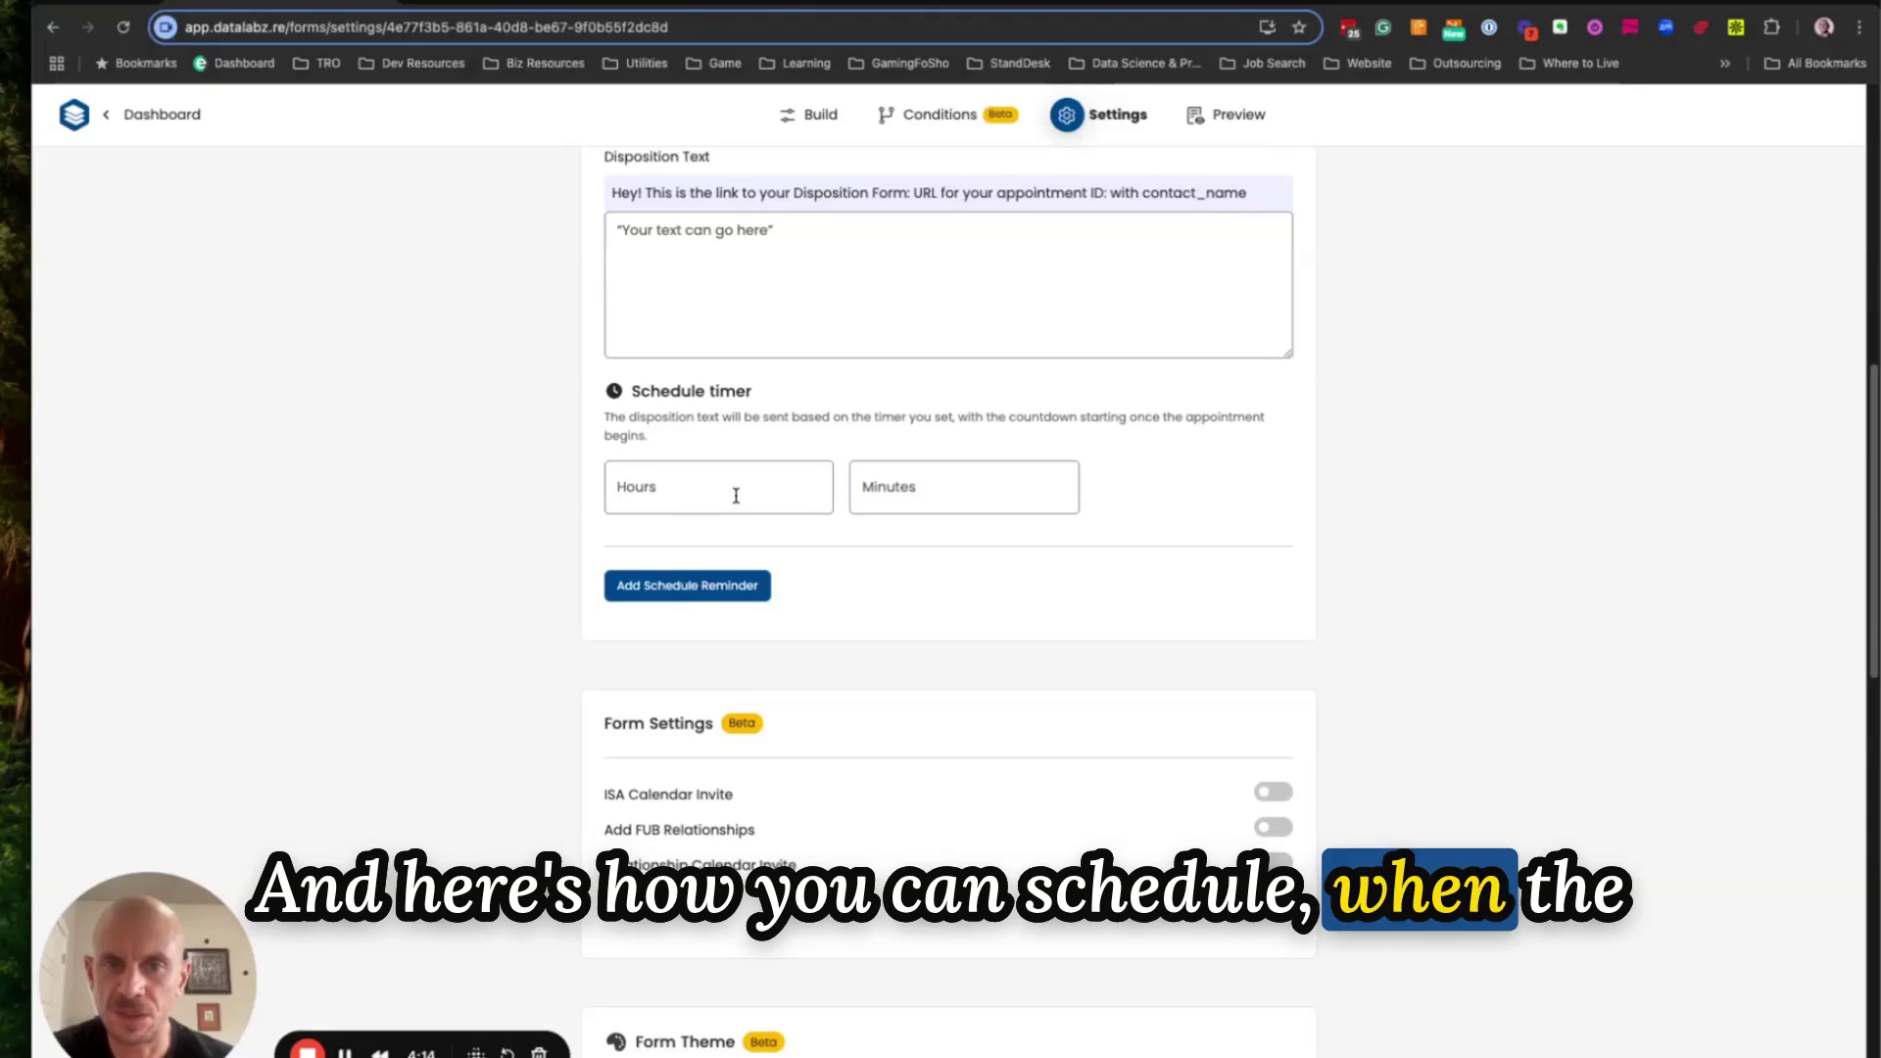
Prevent deal stage updates when "Appt Disposition: Did the Appt Happen?" is No or Rescheduled, and save the rule
scroll(863, 495, "down", 3)
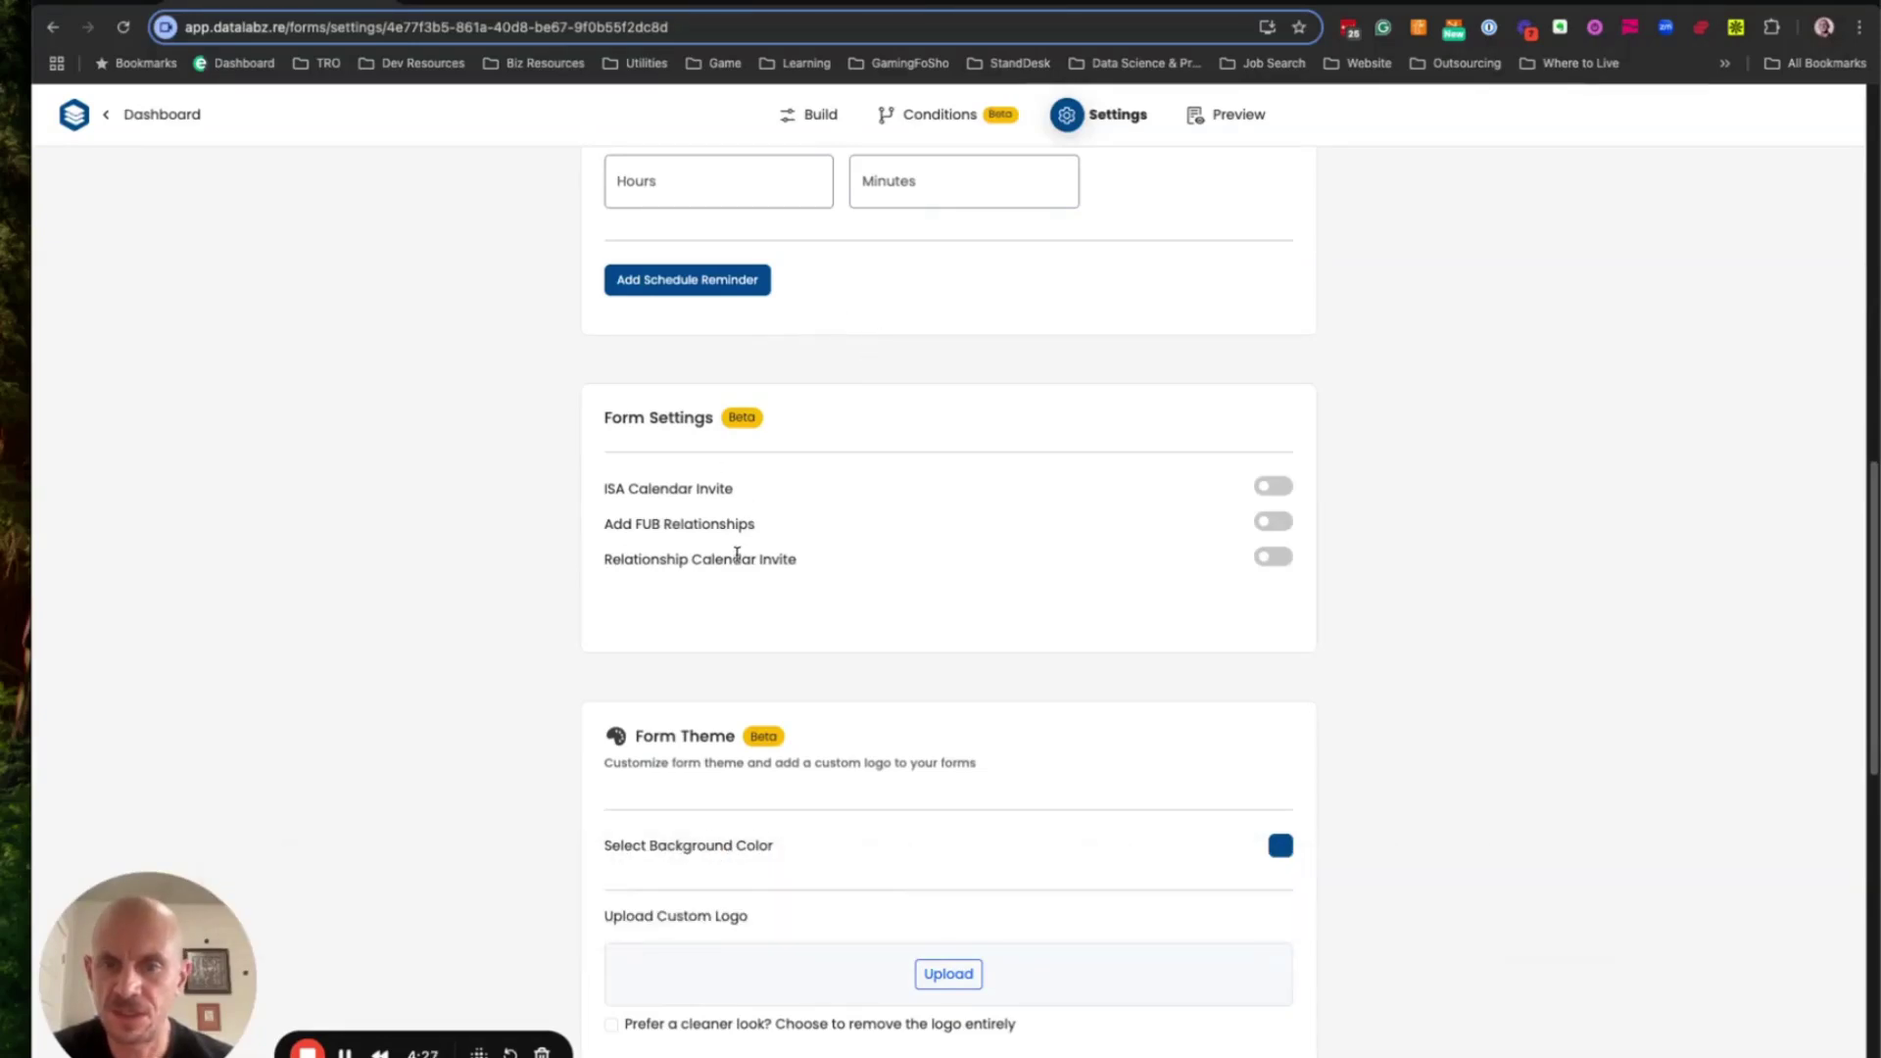
scroll(793, 487, "down", 6)
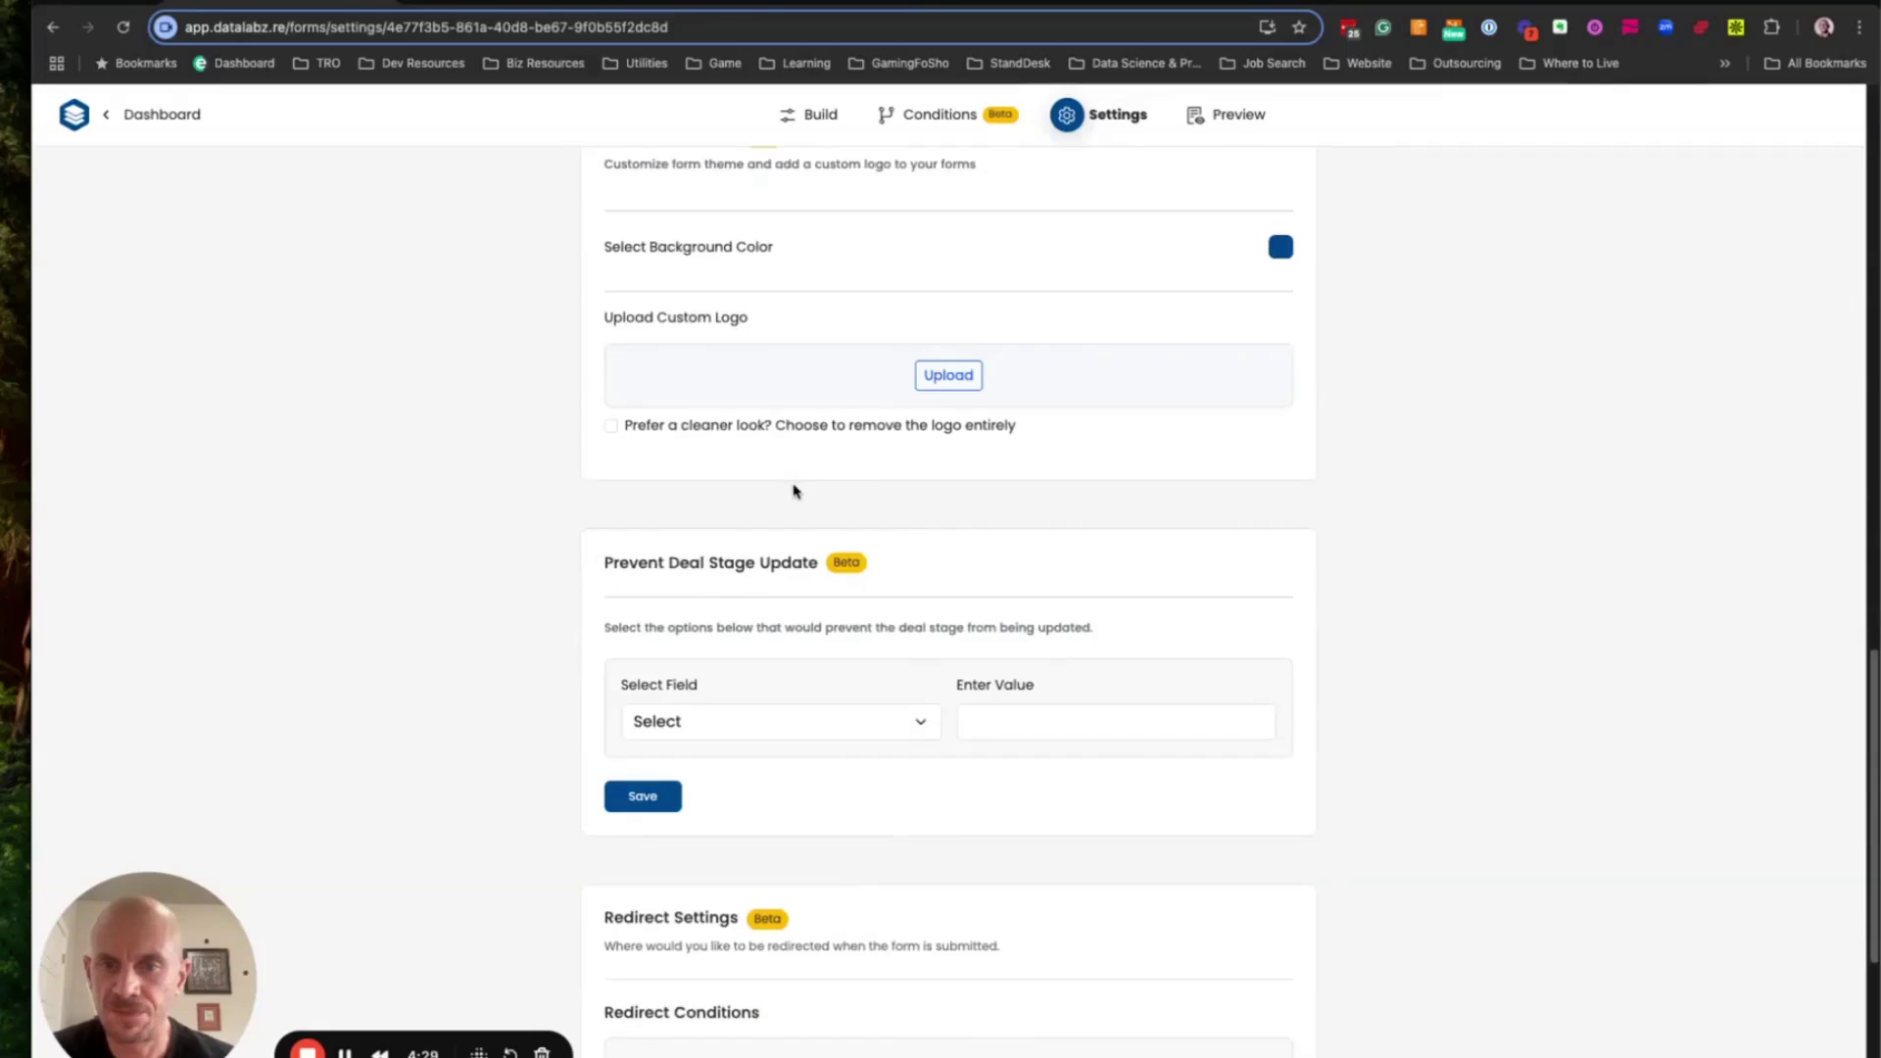
scroll(794, 494, "down", 2)
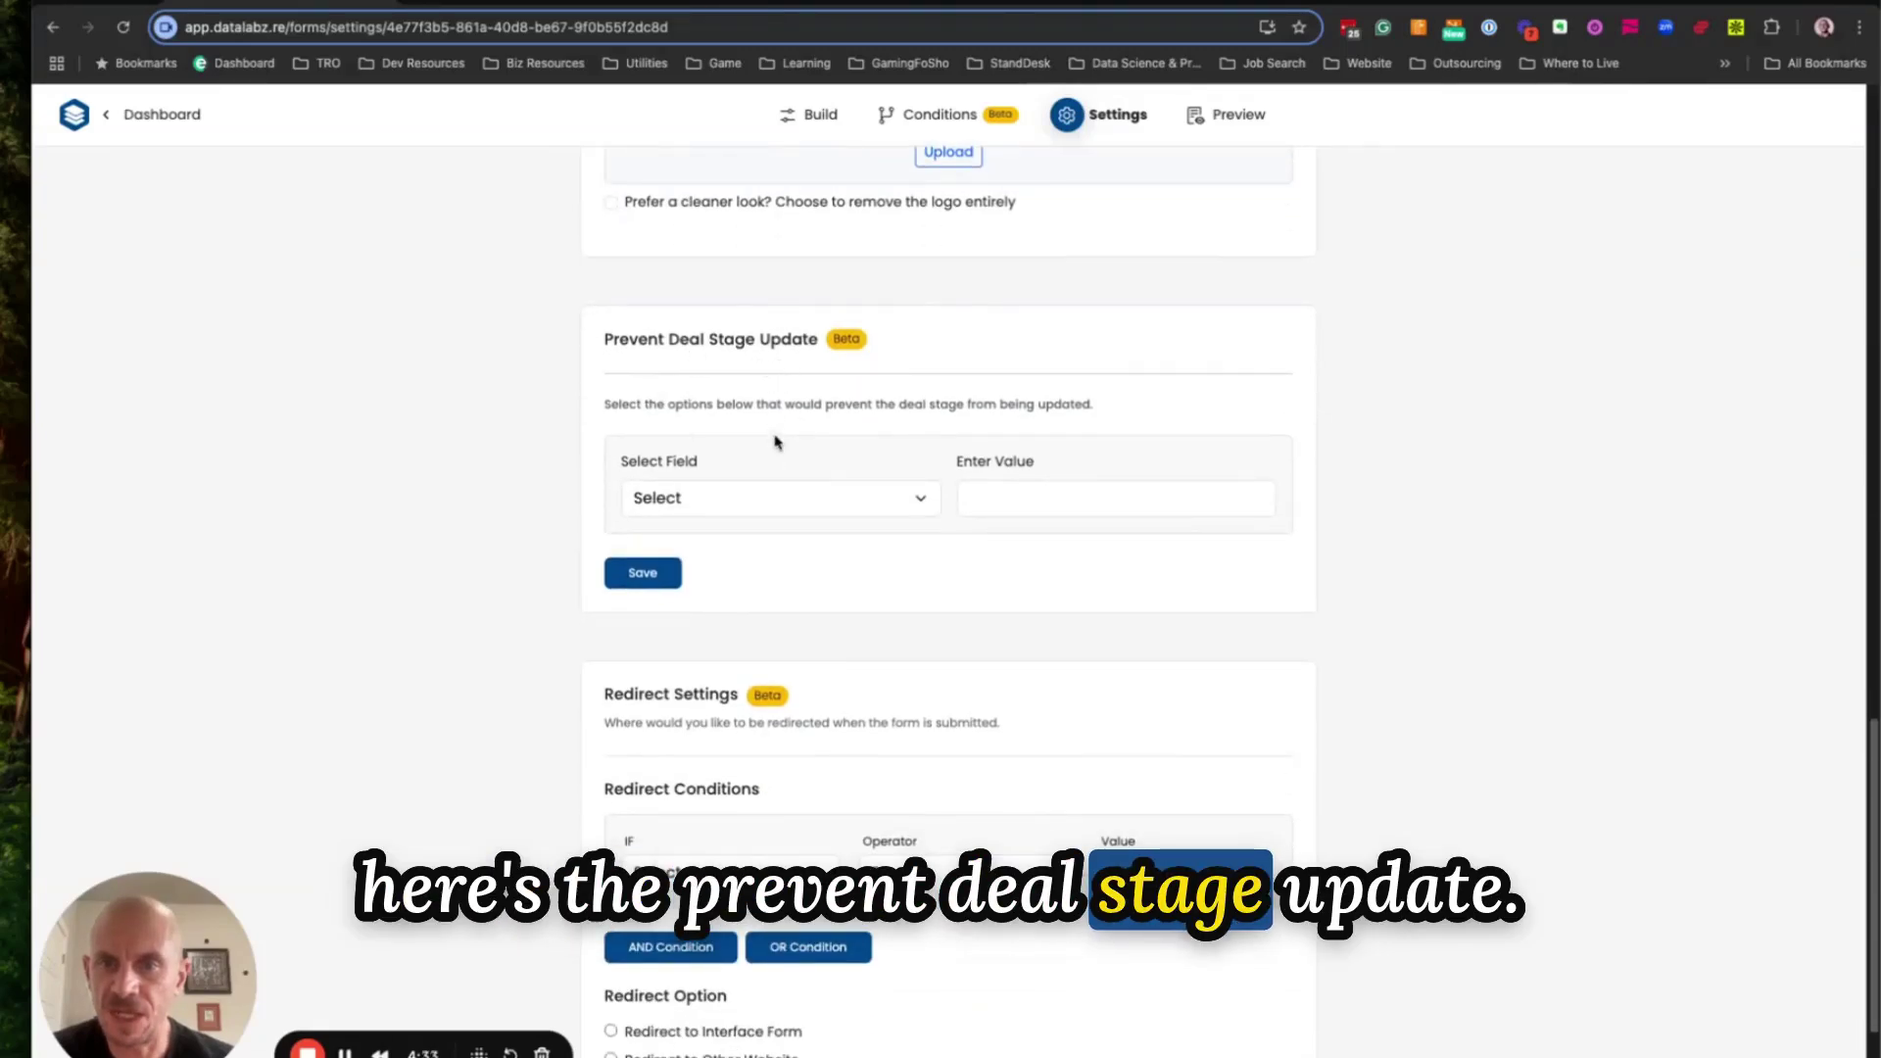
left_click(792, 507)
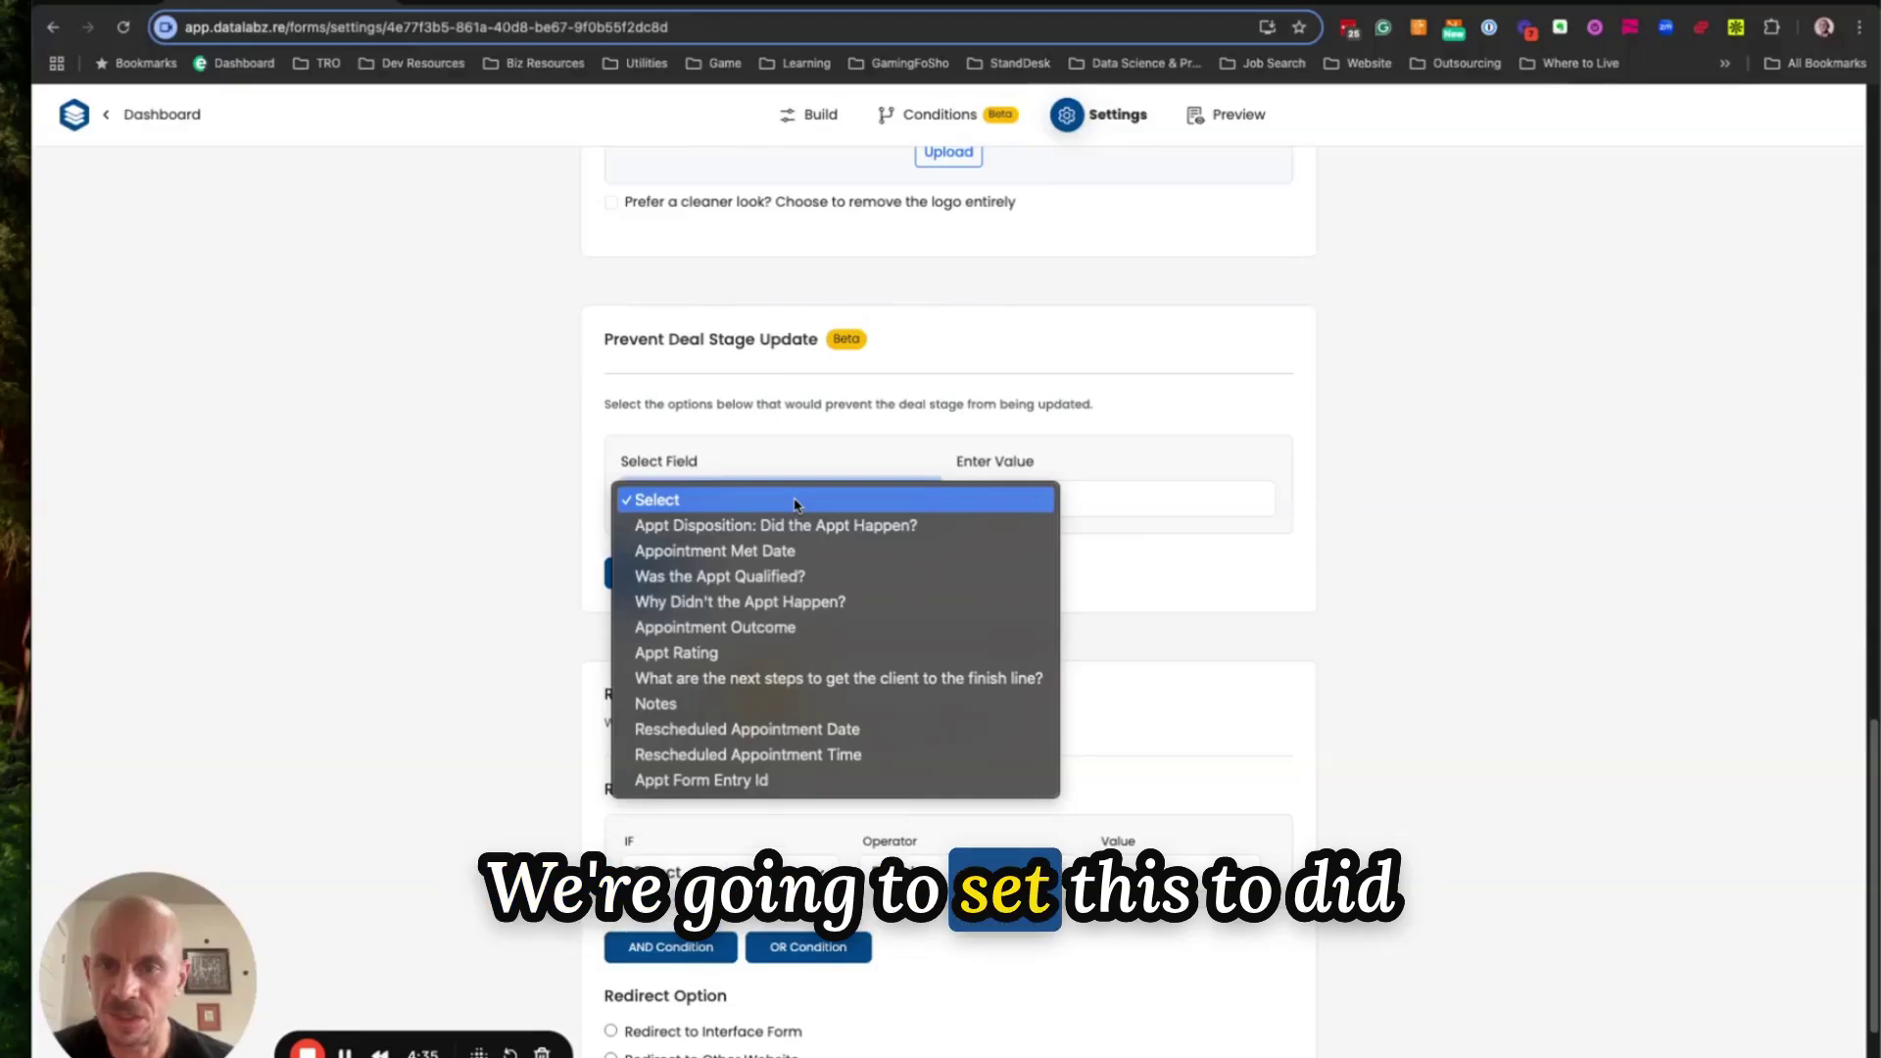
left_click(787, 526)
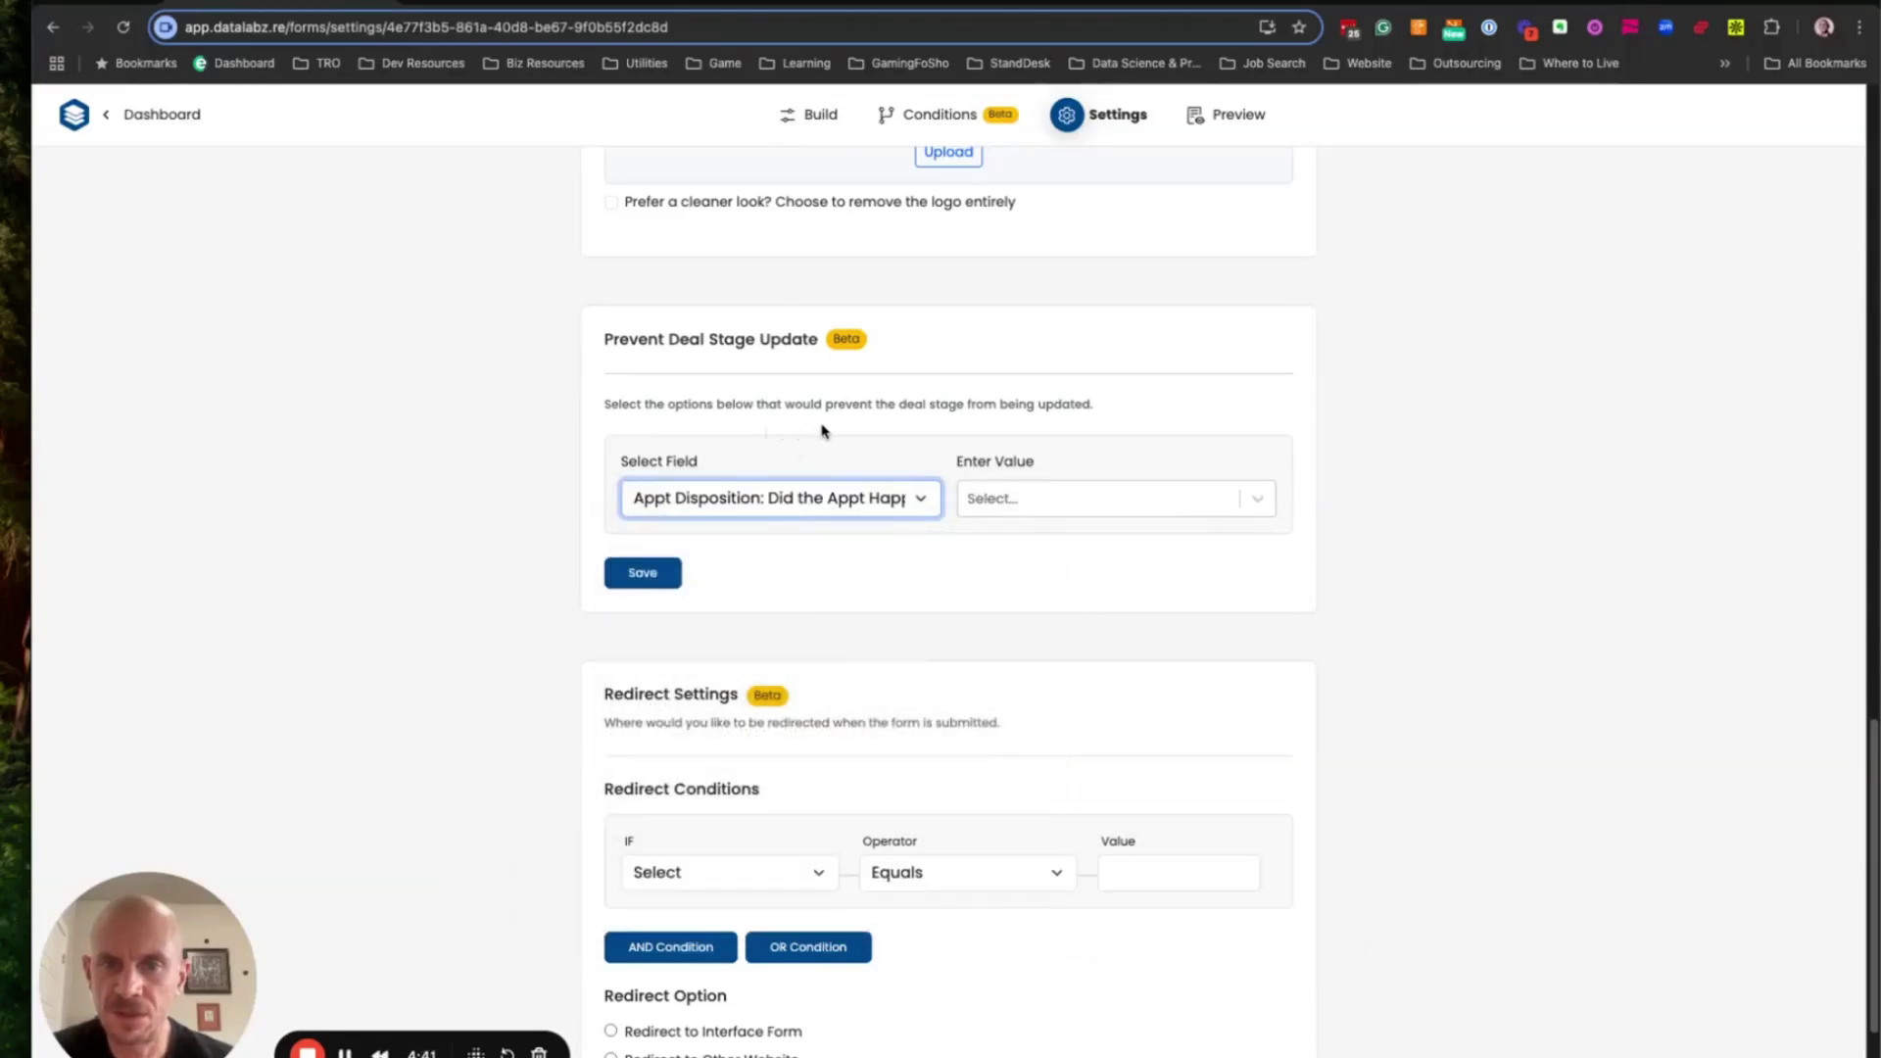
left_click(1006, 502)
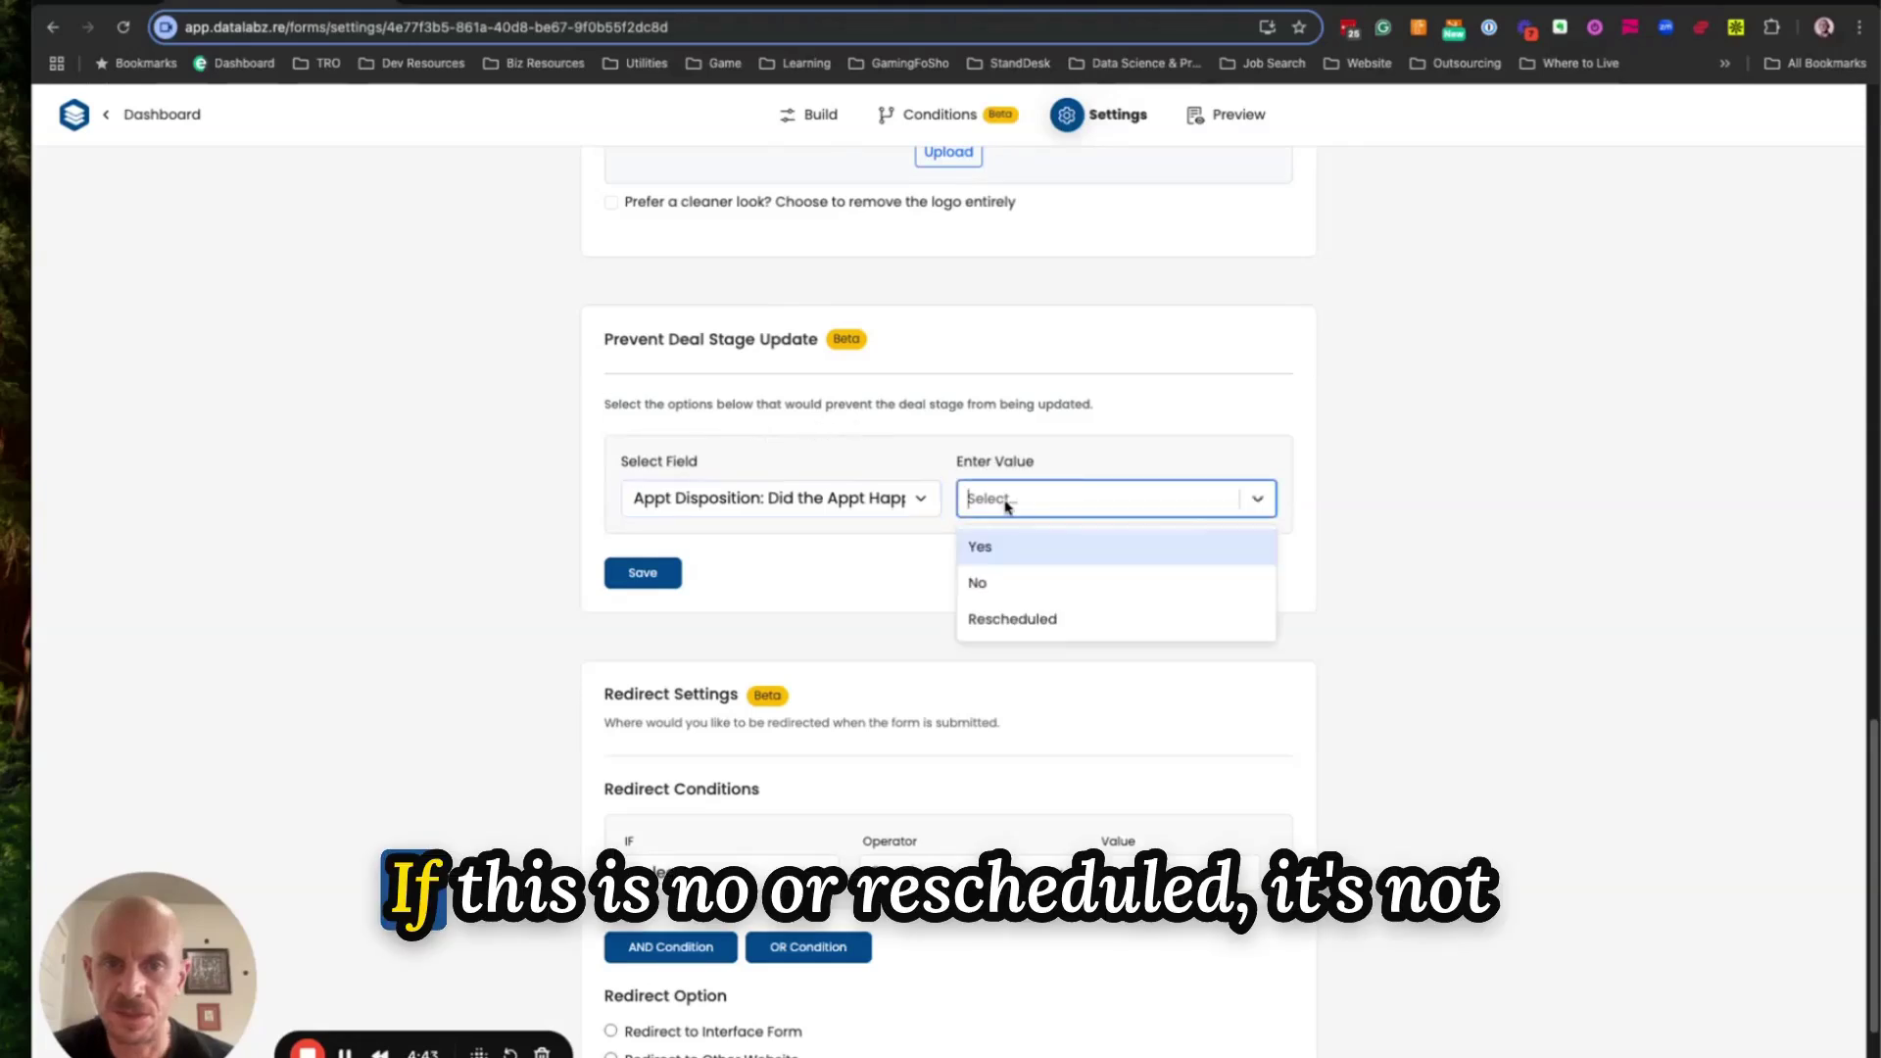
left_click(1019, 589)
left_click(1054, 518)
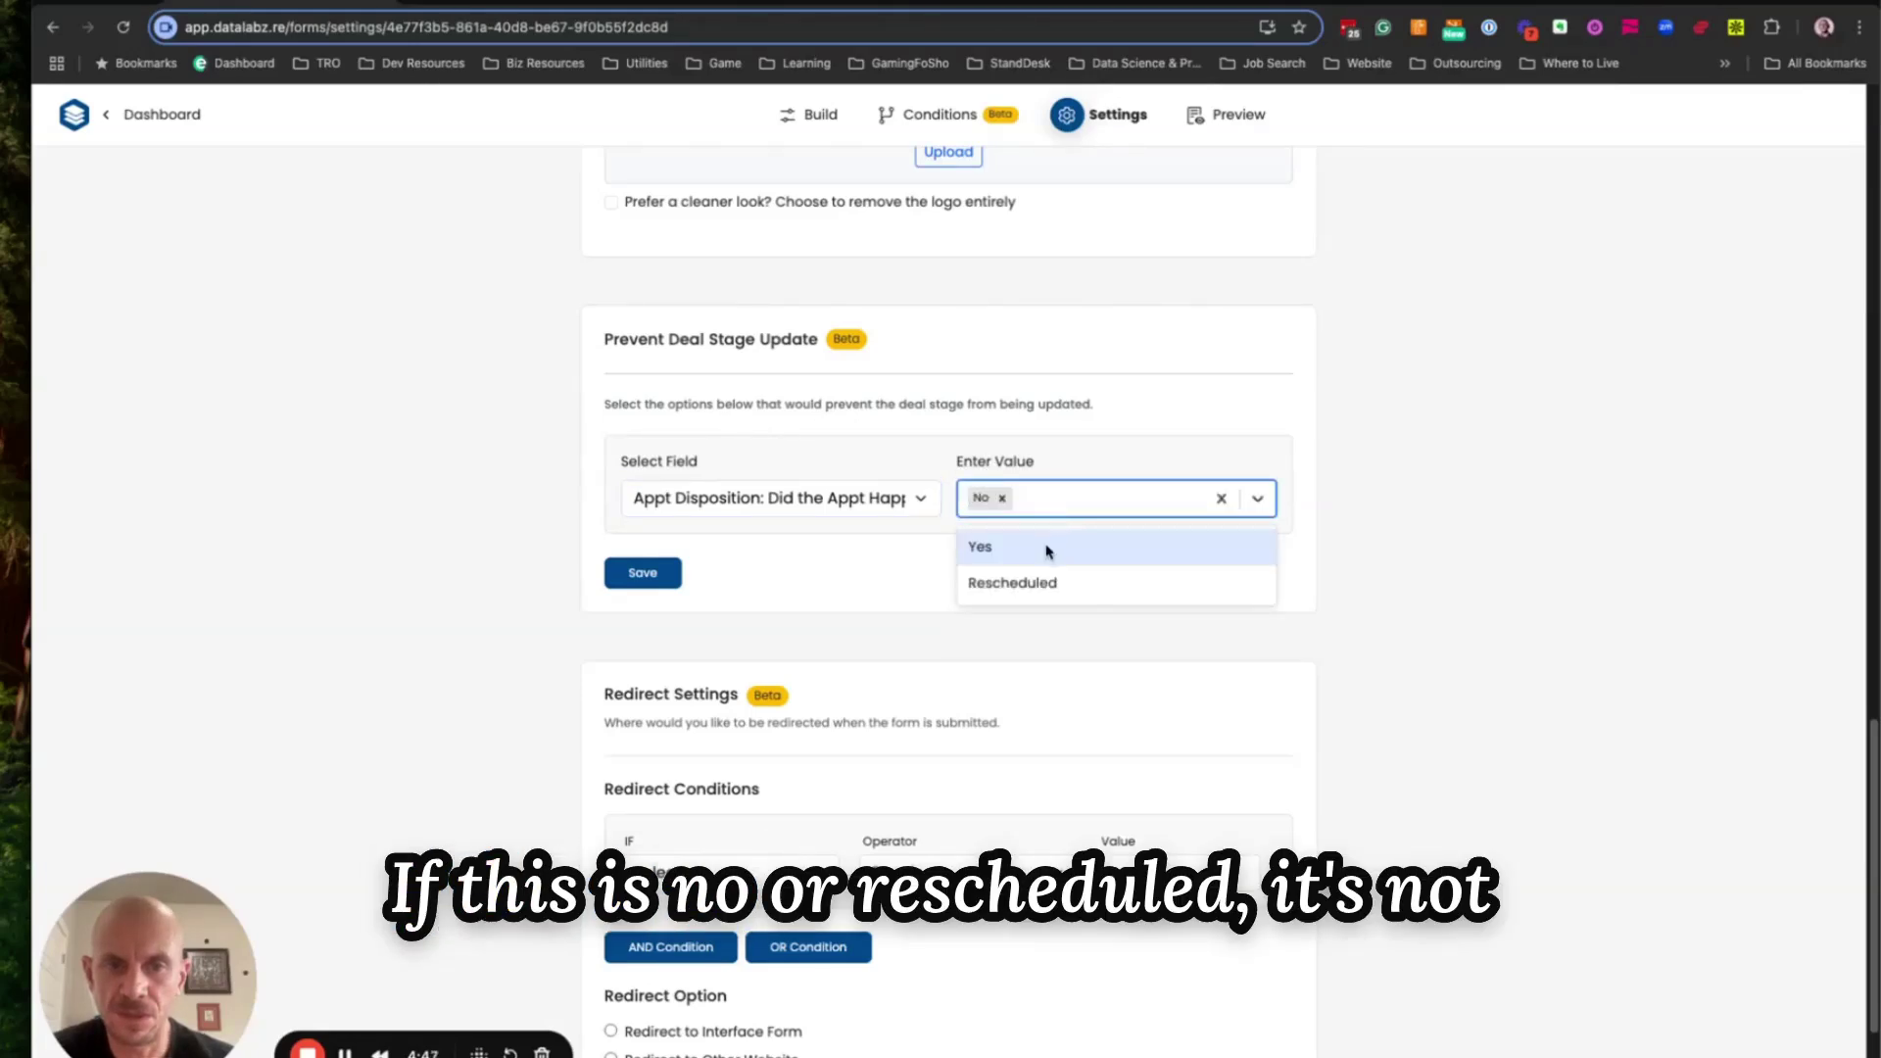
left_click(1049, 584)
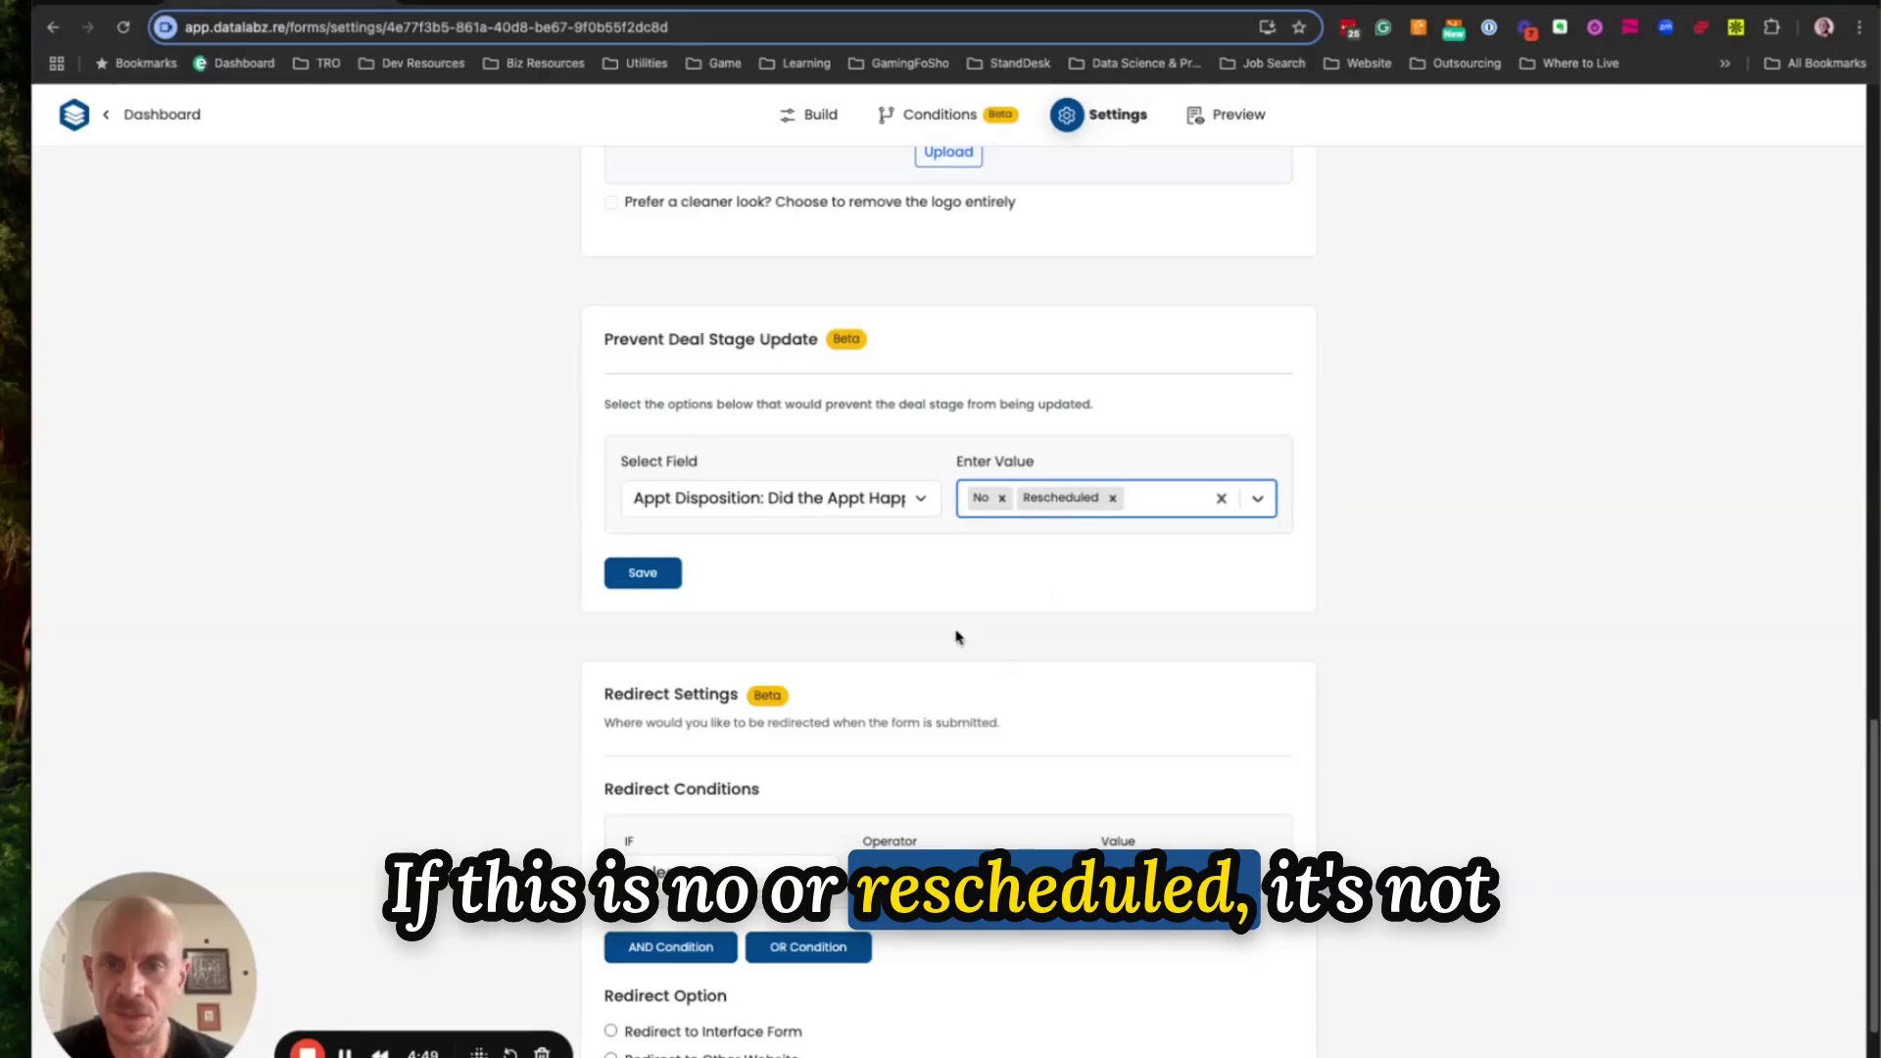
left_click(658, 579)
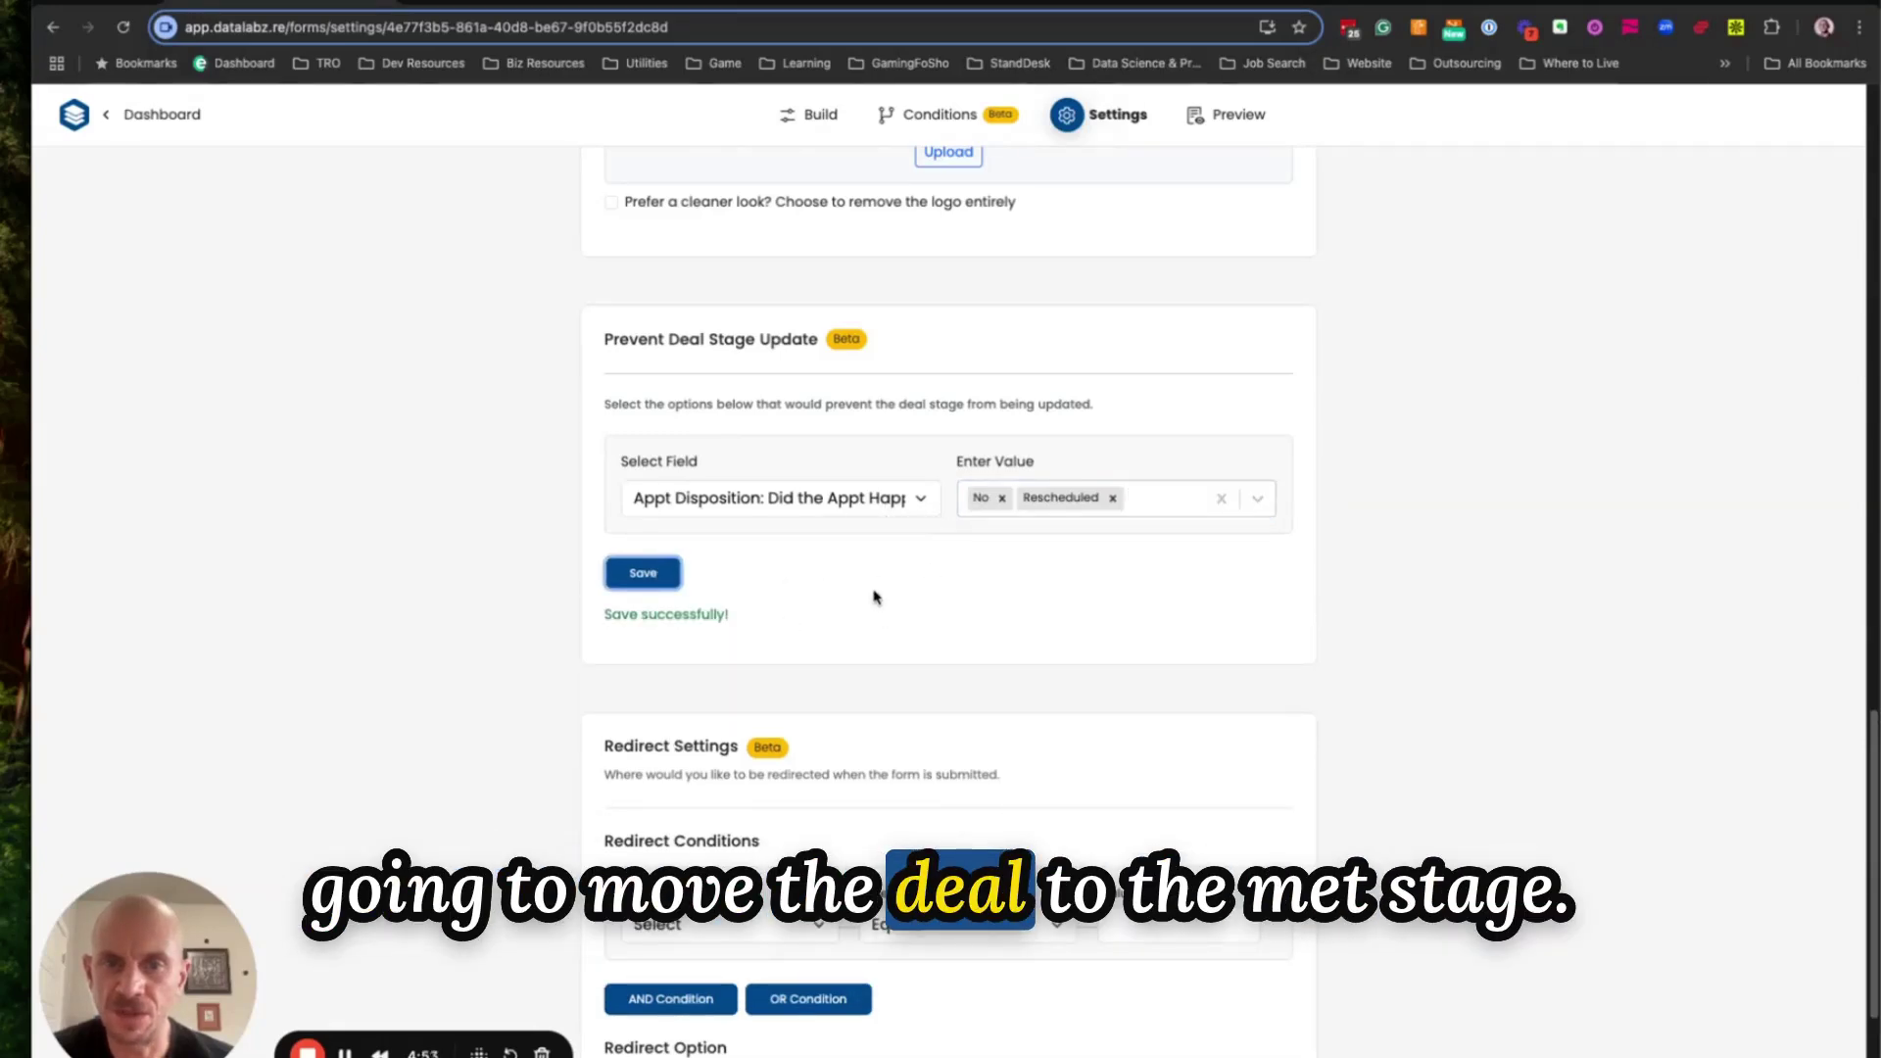
Look over the disposition form's redirect settings and return to the forms dashboard
scroll(1016, 585, "down", 2)
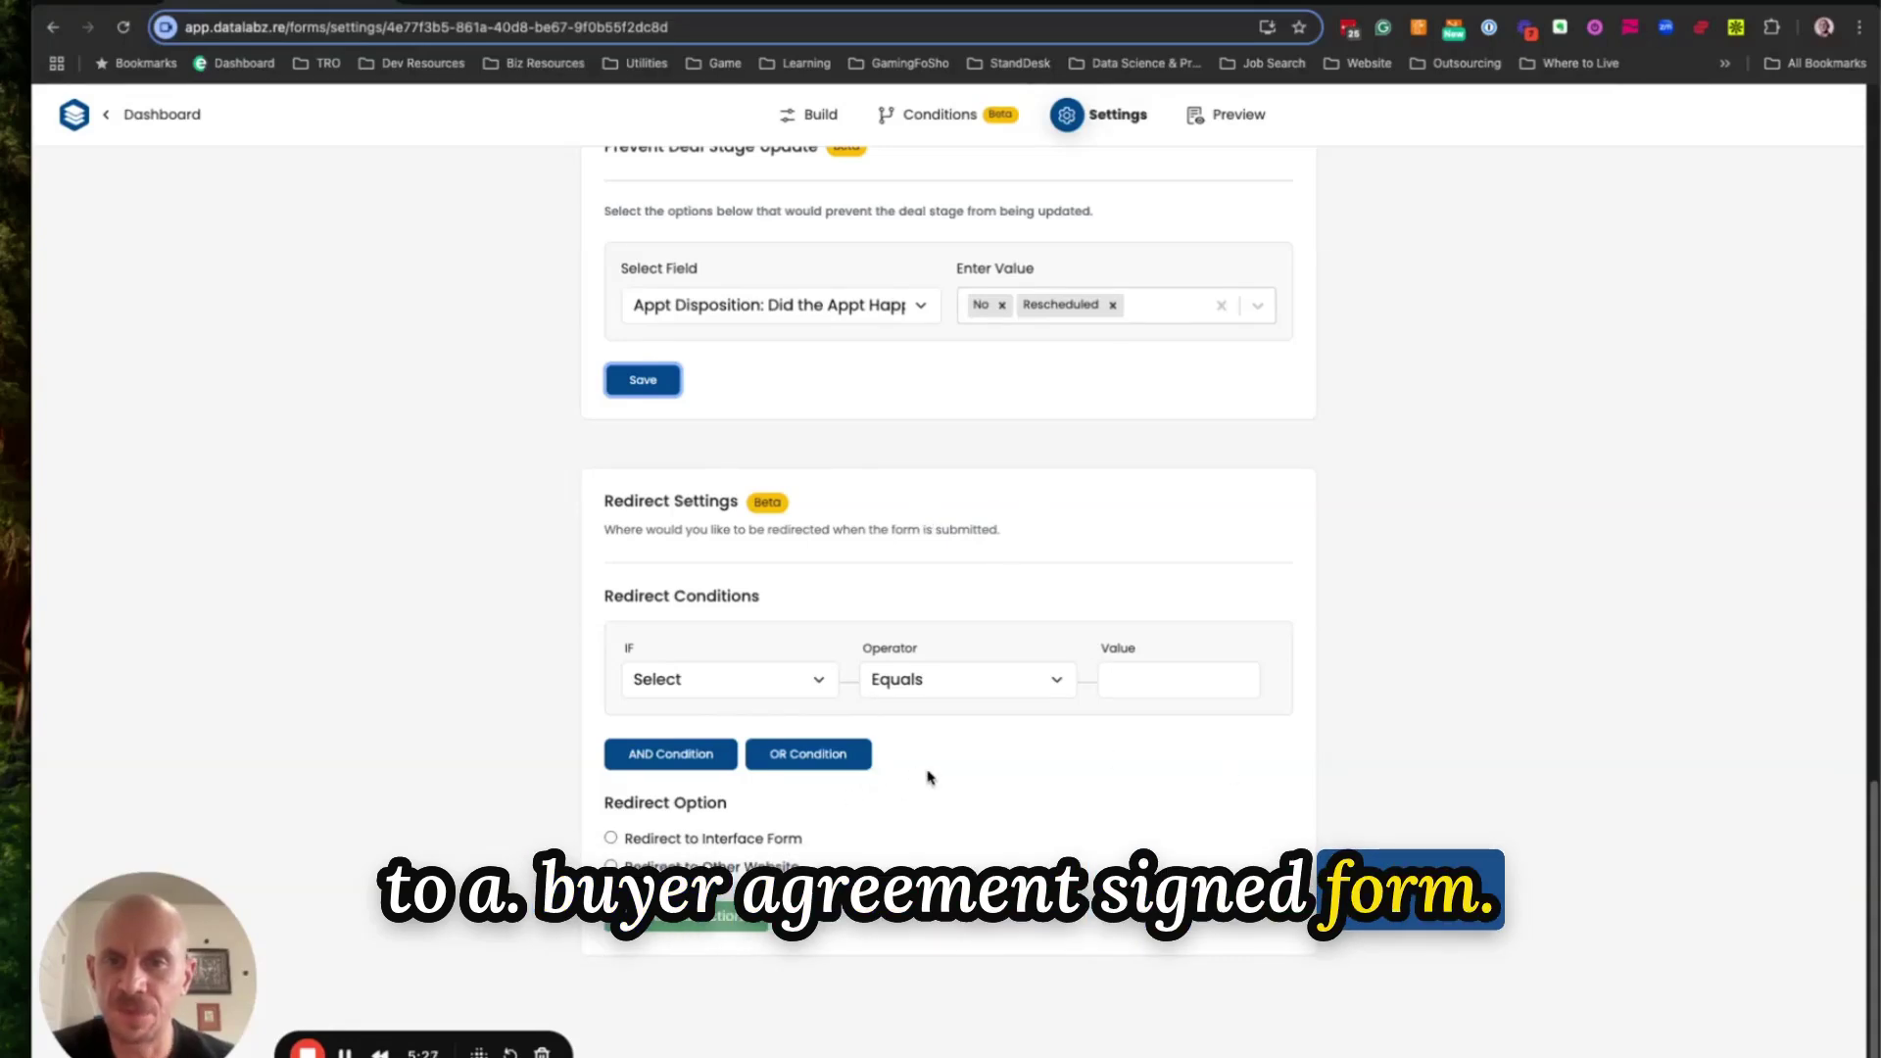
scroll(923, 769, "up", 9)
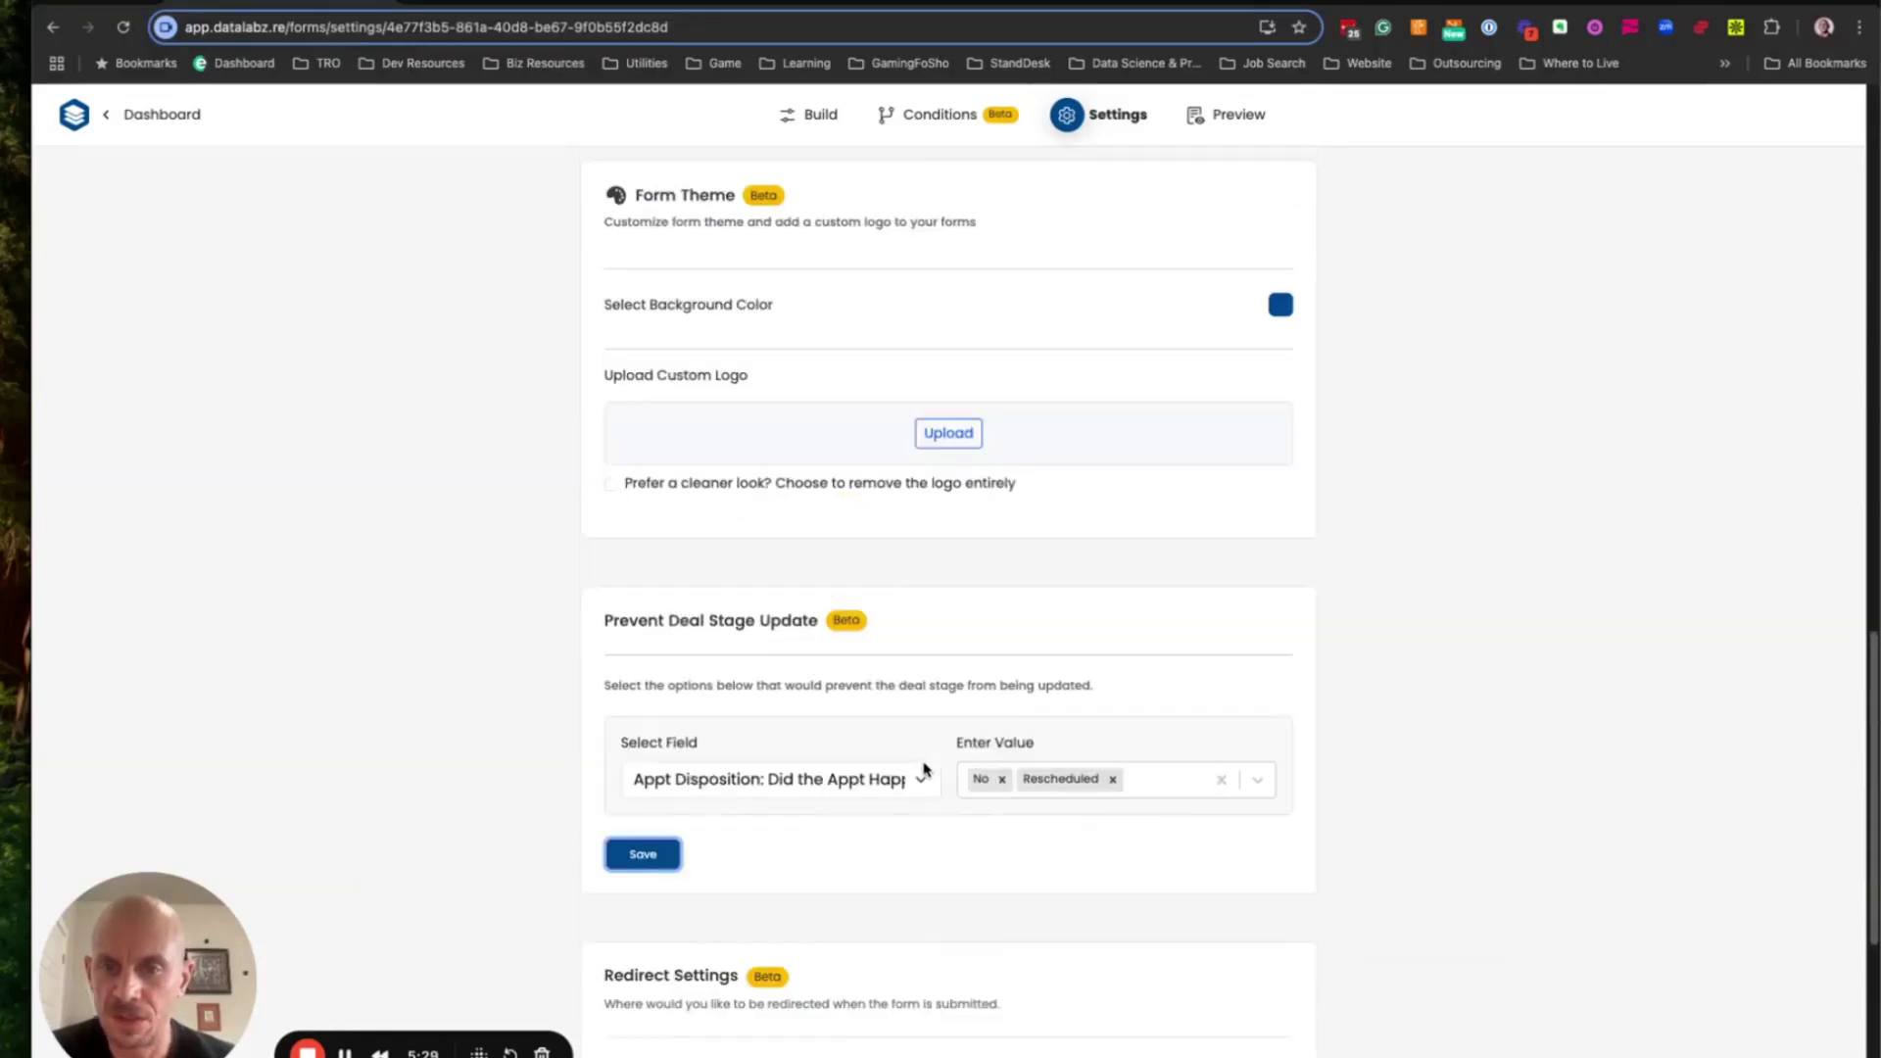
scroll(923, 750, "up", 3)
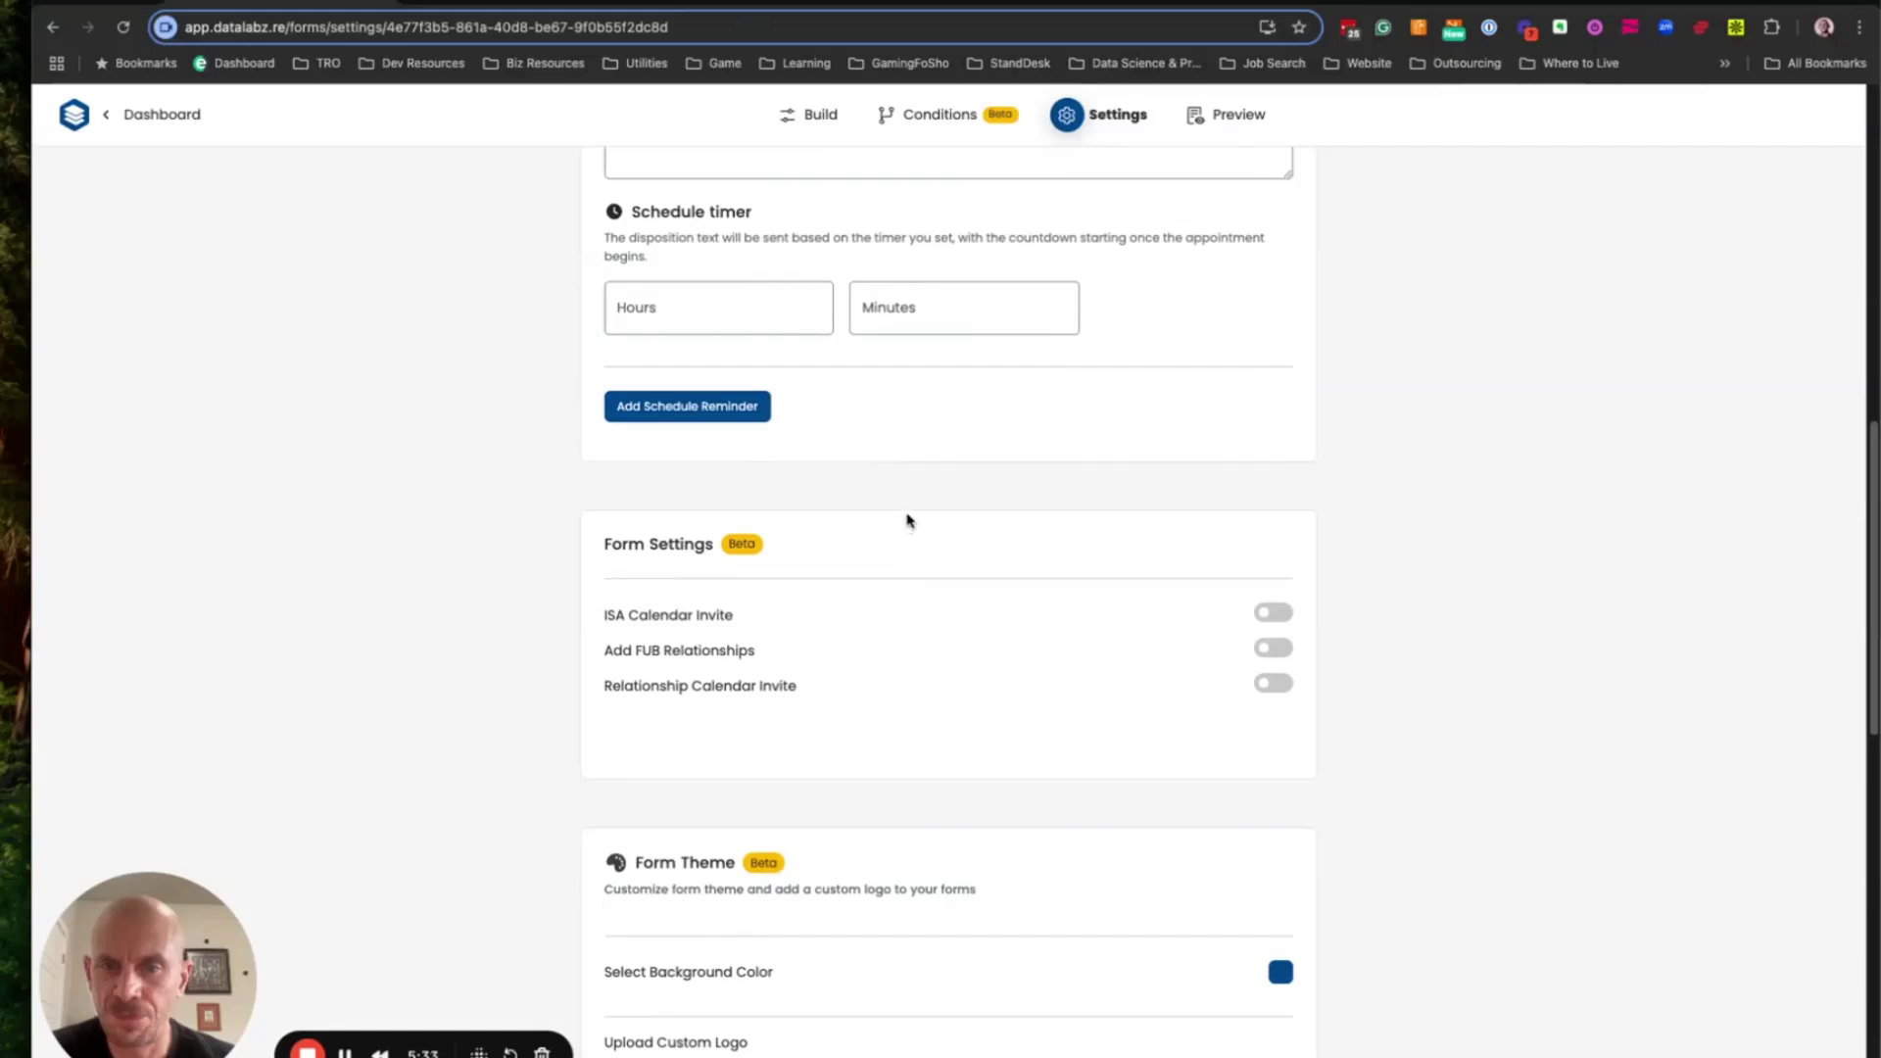
scroll(909, 519, "up", 10)
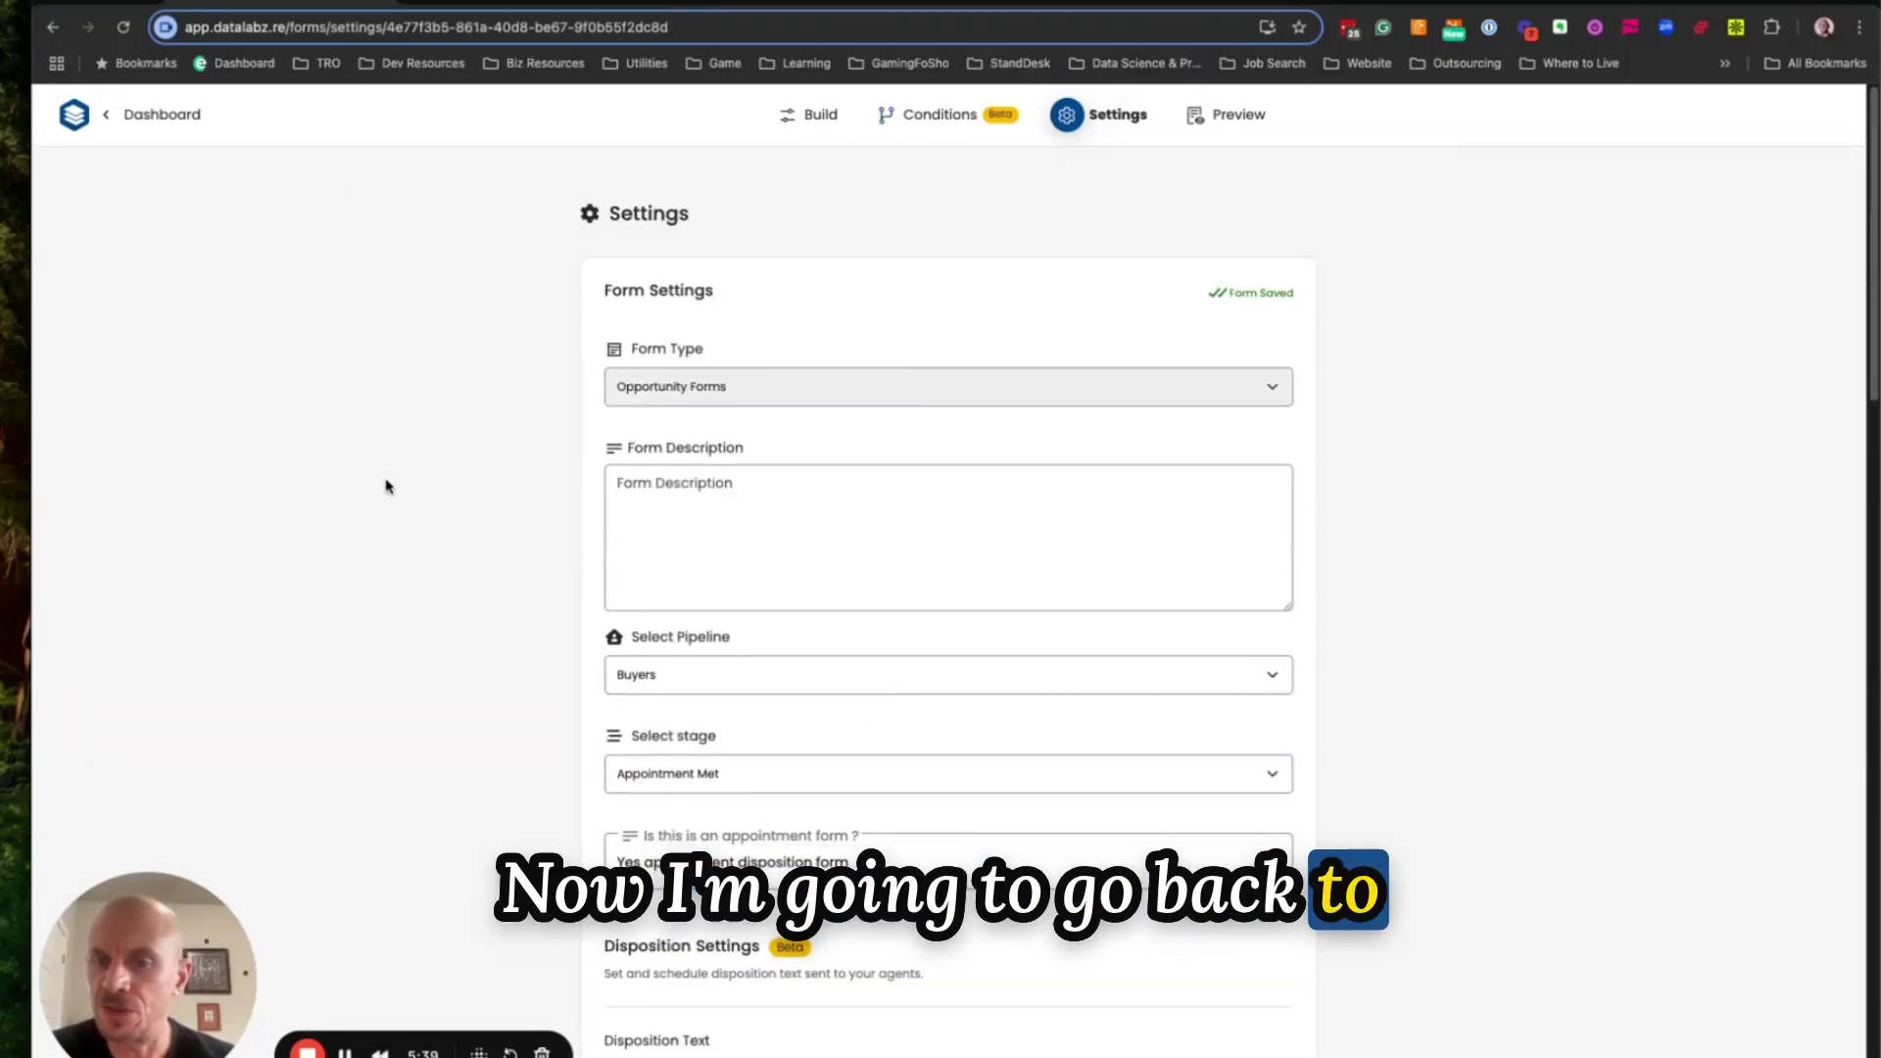
left_click(817, 121)
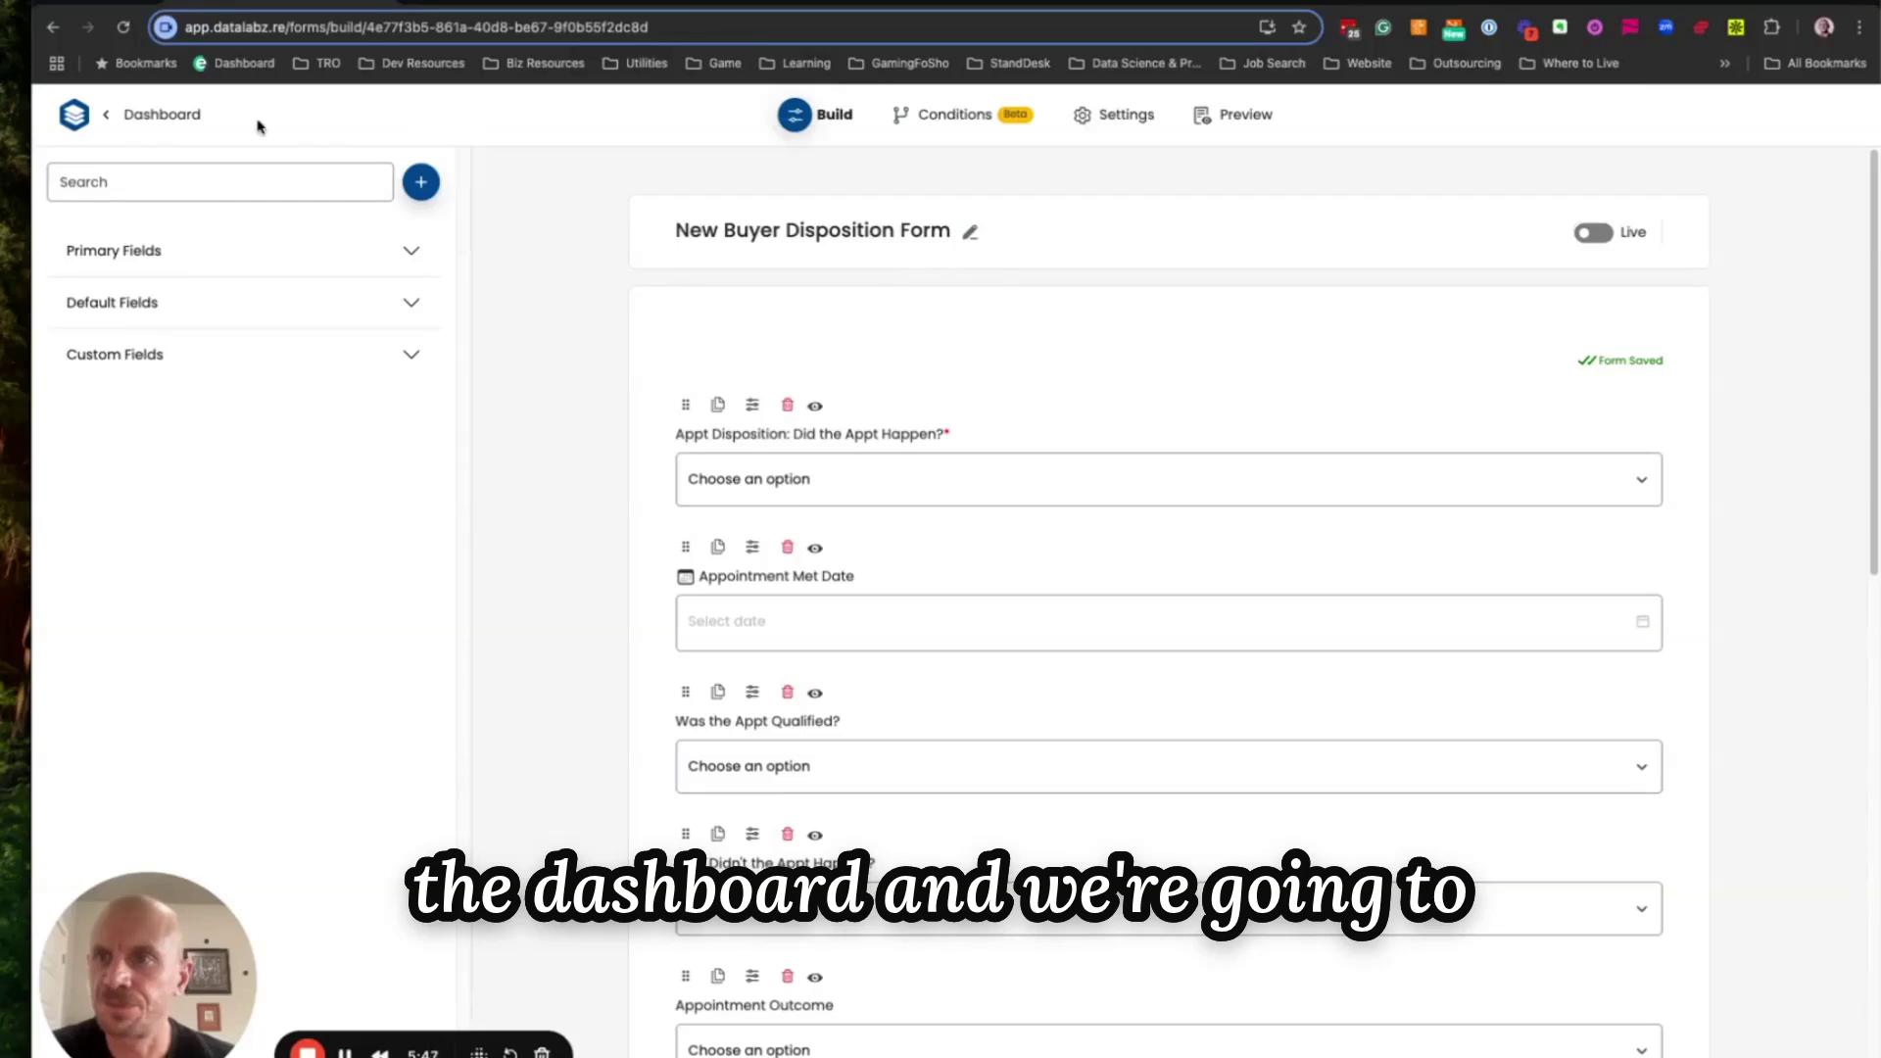
left_click(166, 116)
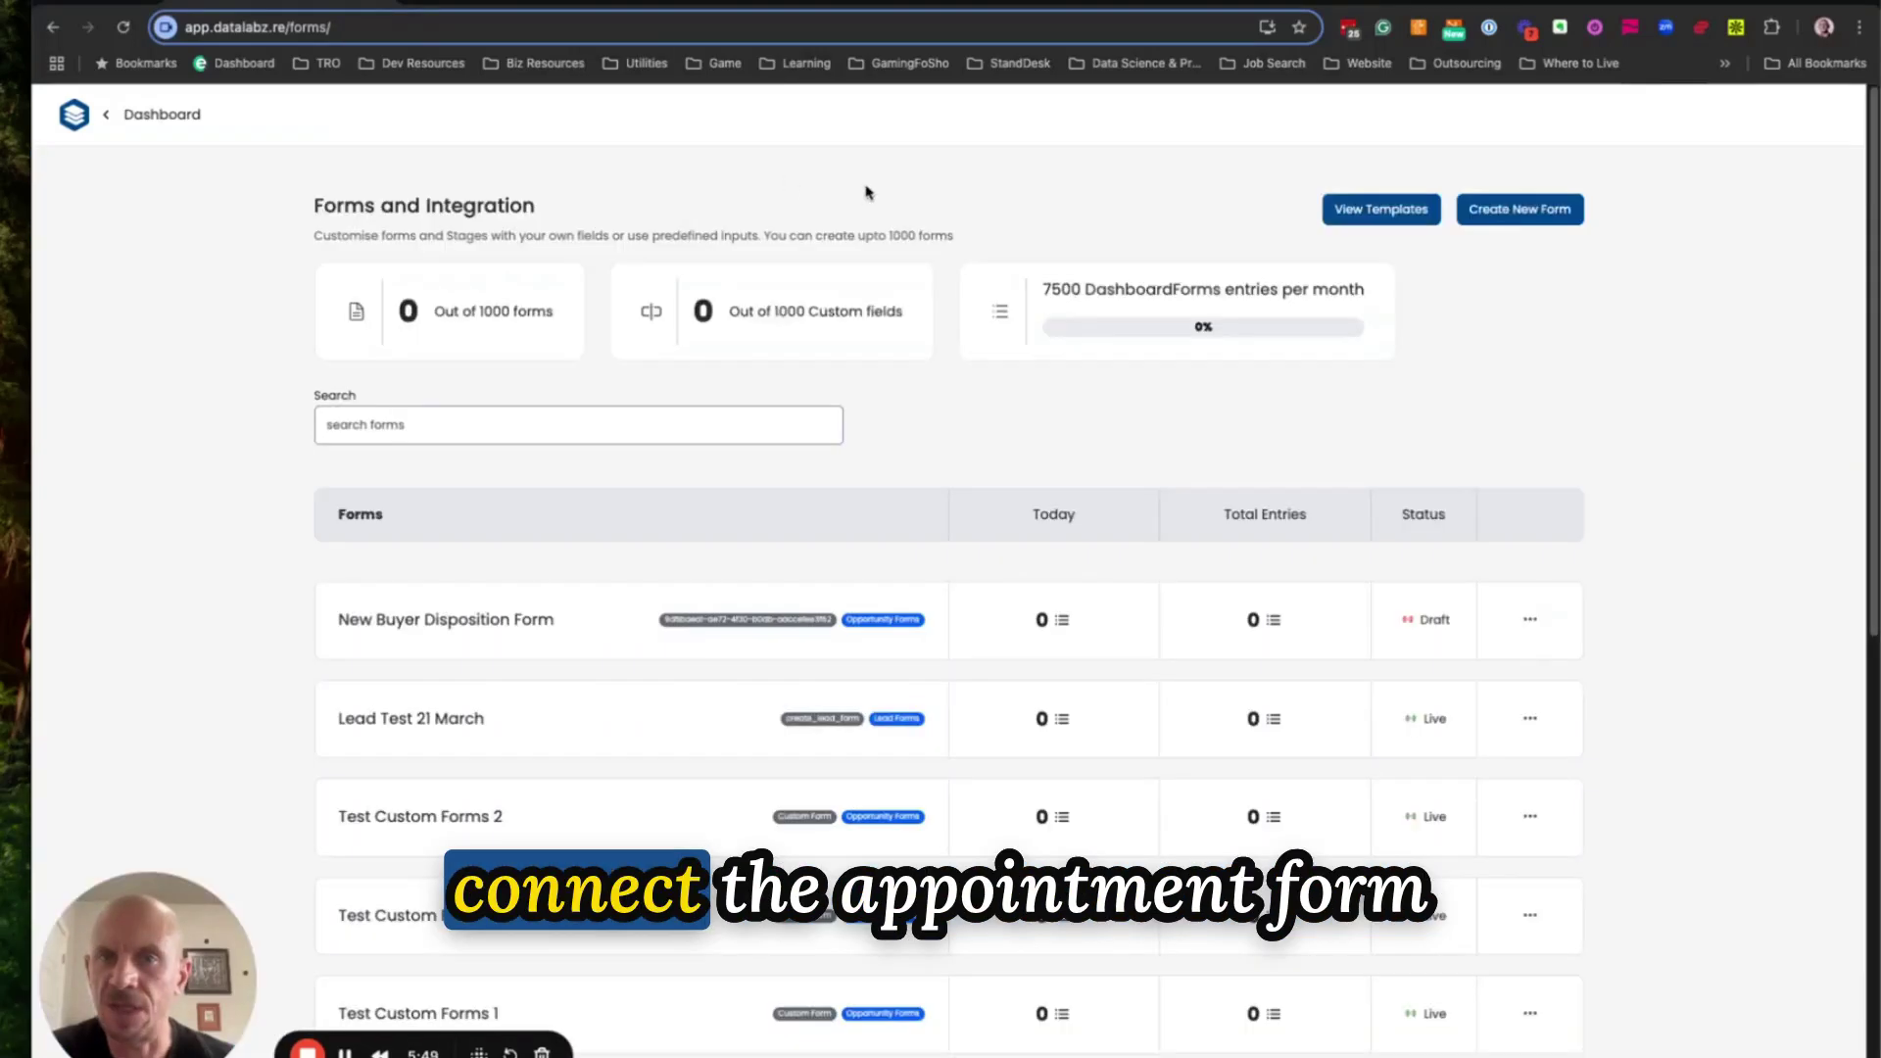
Search the forms for "New Buyer" and open the New Buyer Appt Form
left_click(458, 431)
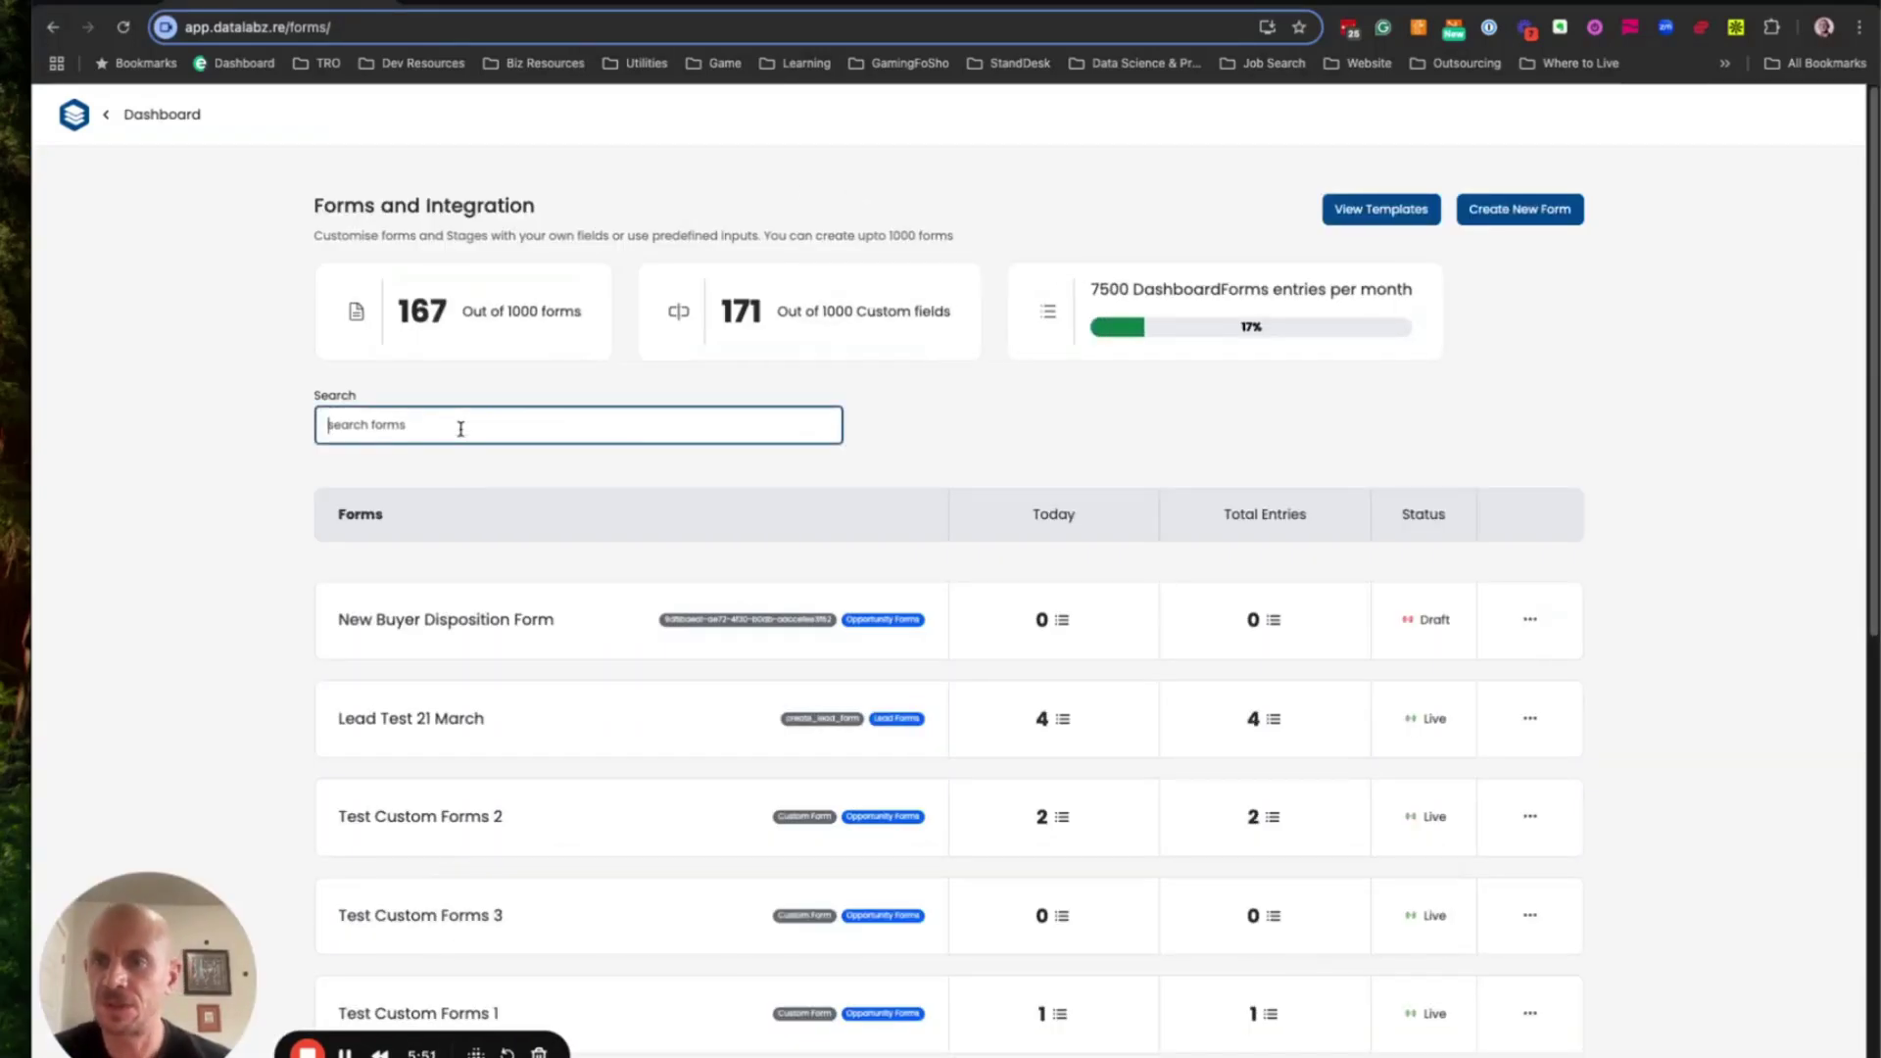
type("New")
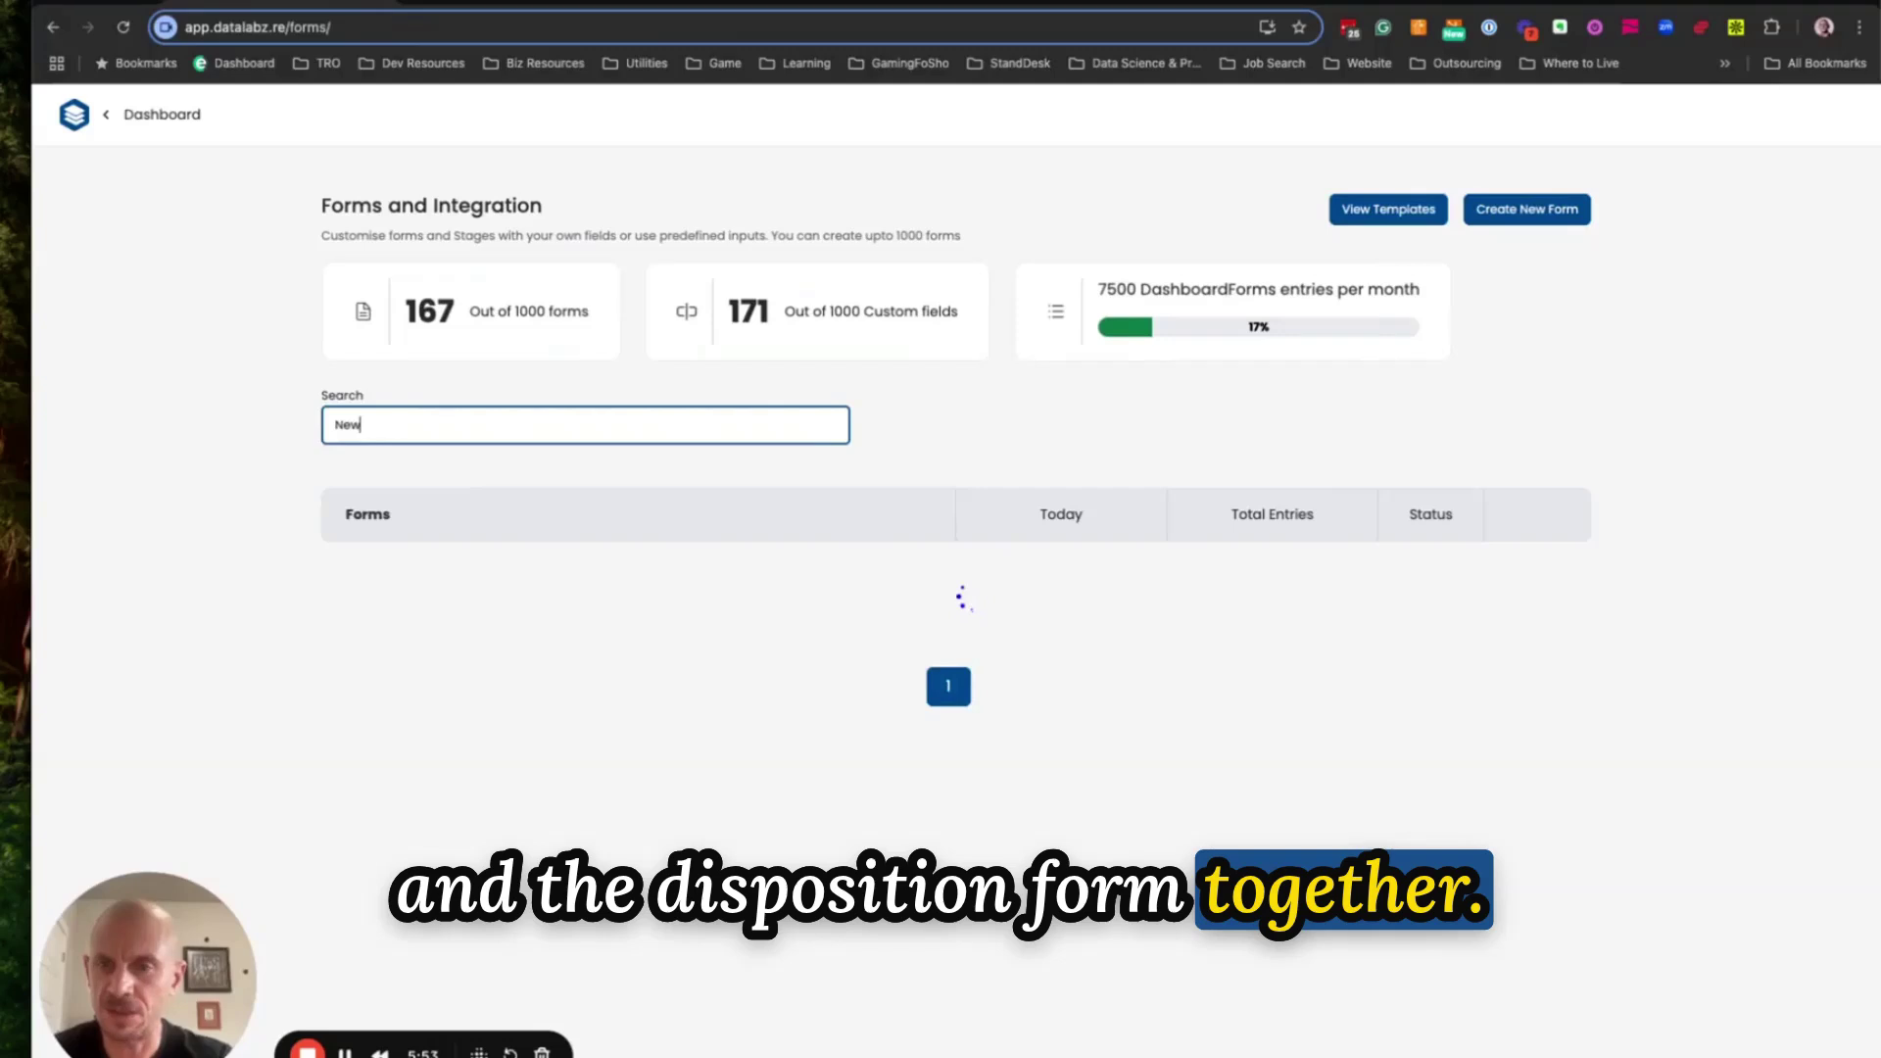
type(" Buyer")
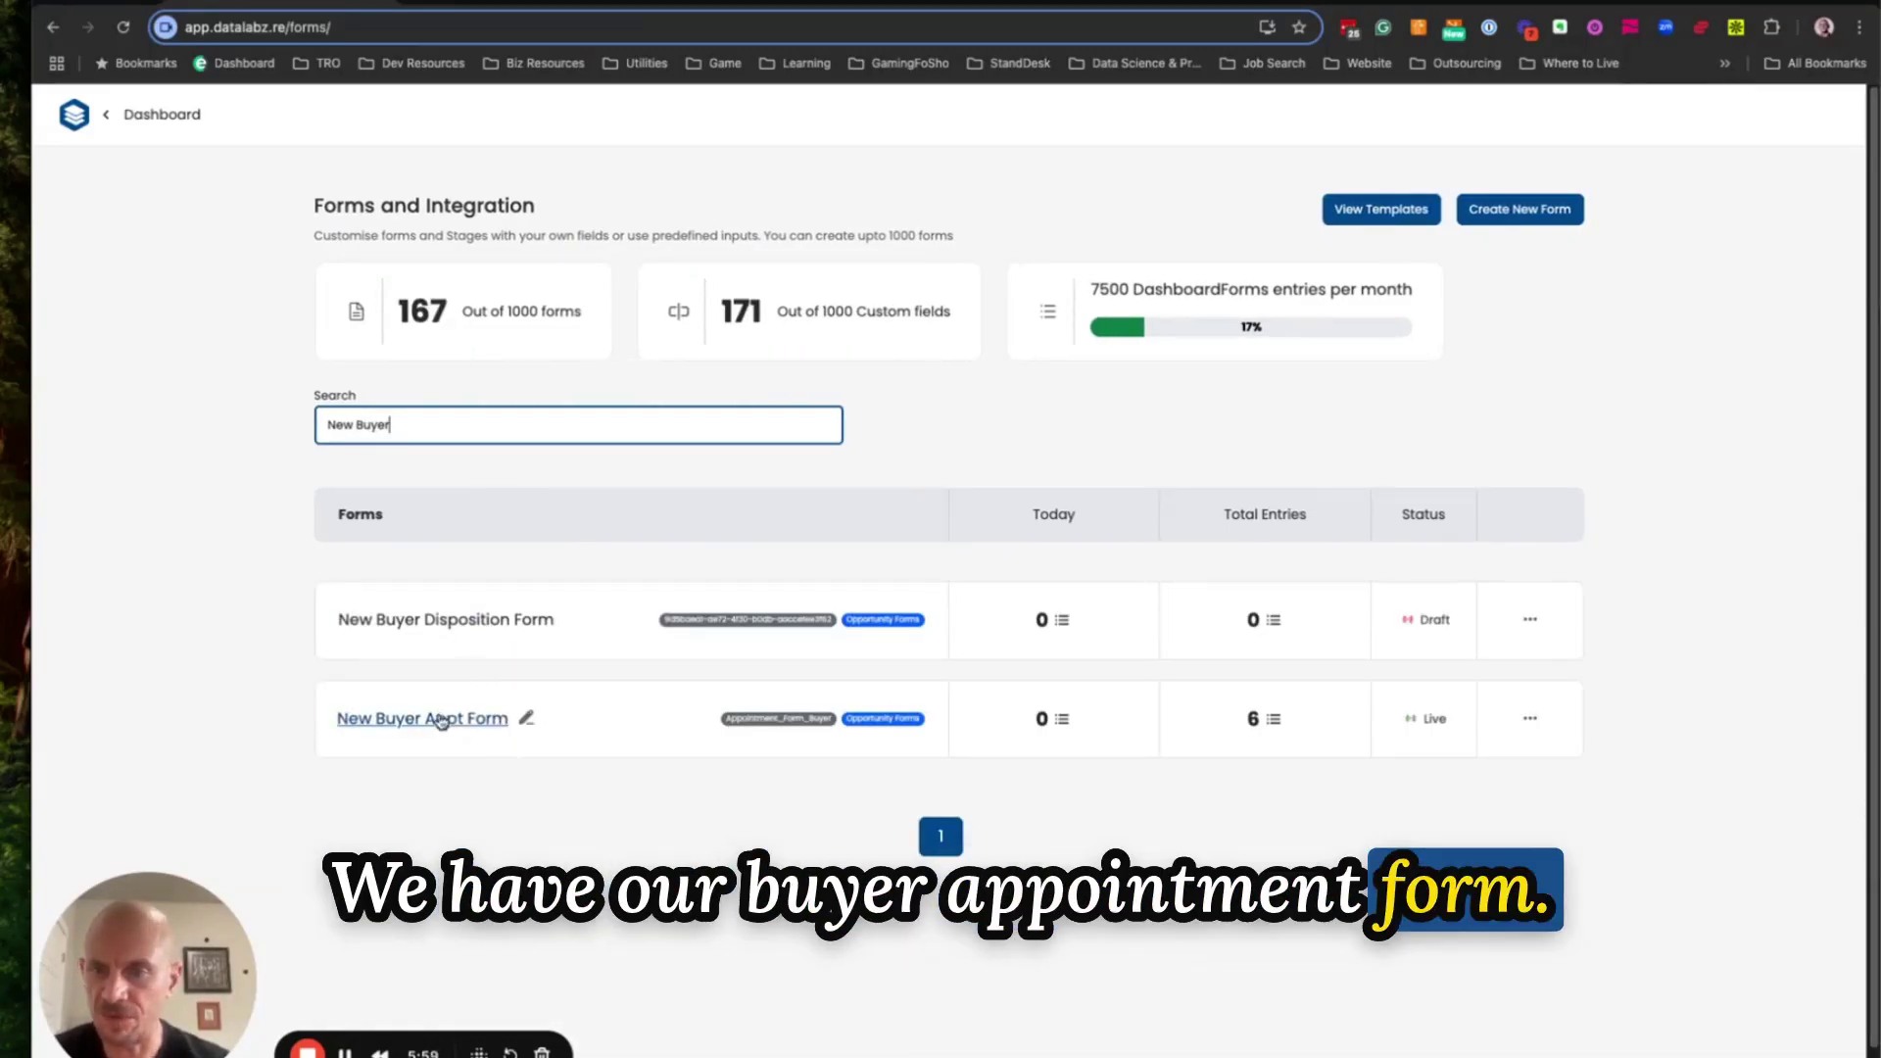
left_click(505, 732)
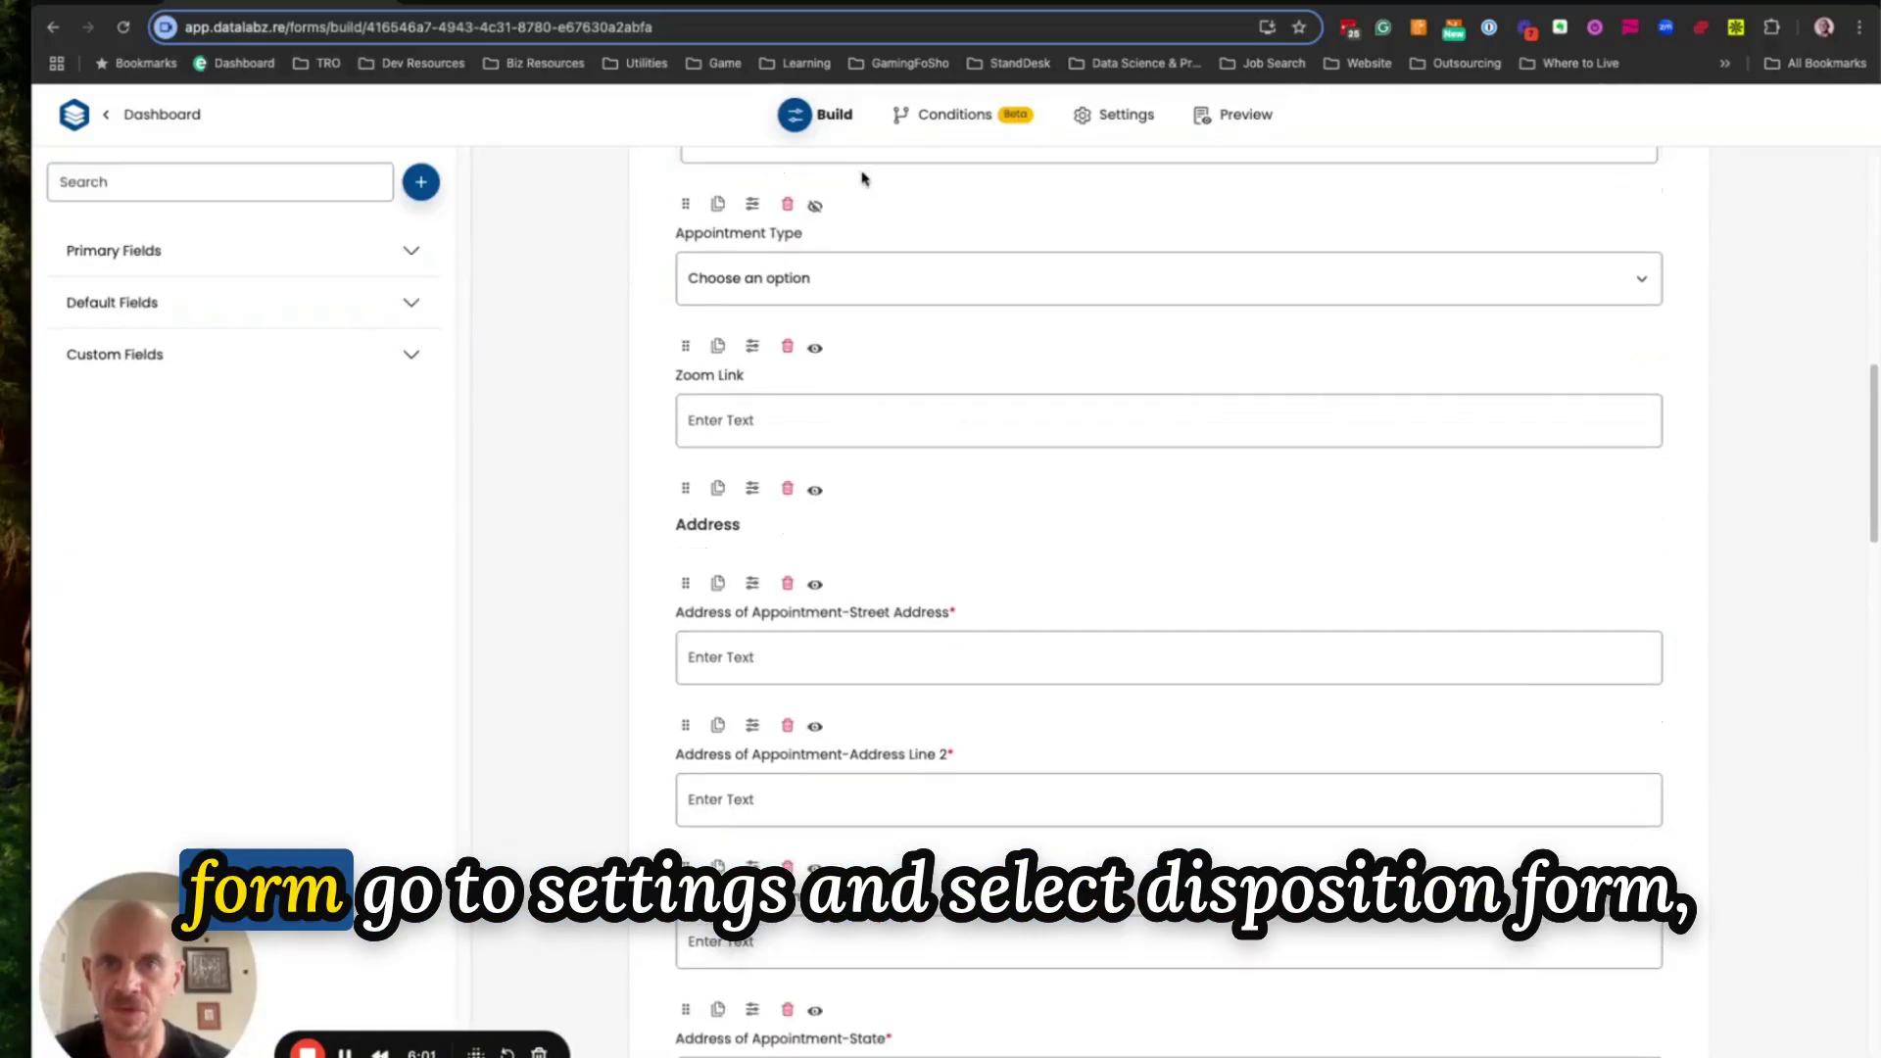
In the appointment form's settings, link New Buyer Disposition Form as its disposition form
left_click(1153, 119)
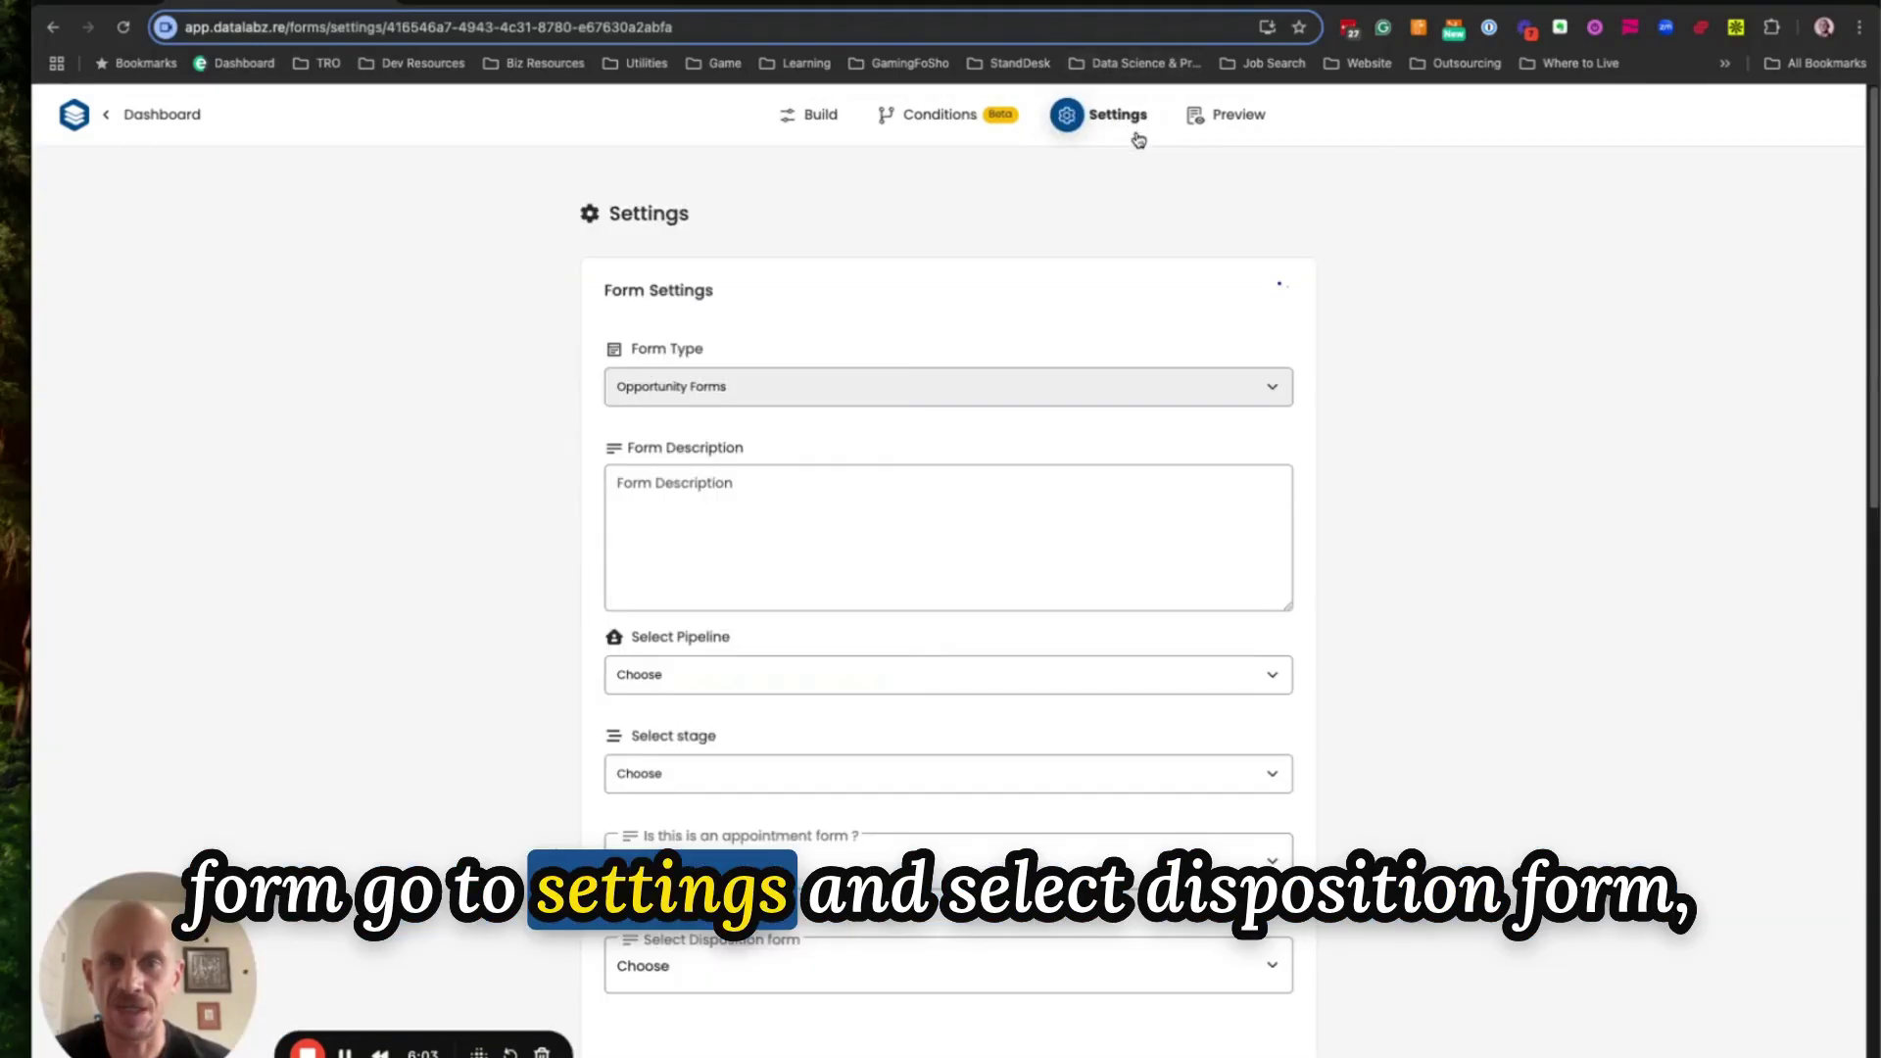
scroll(1314, 940, "down", 6)
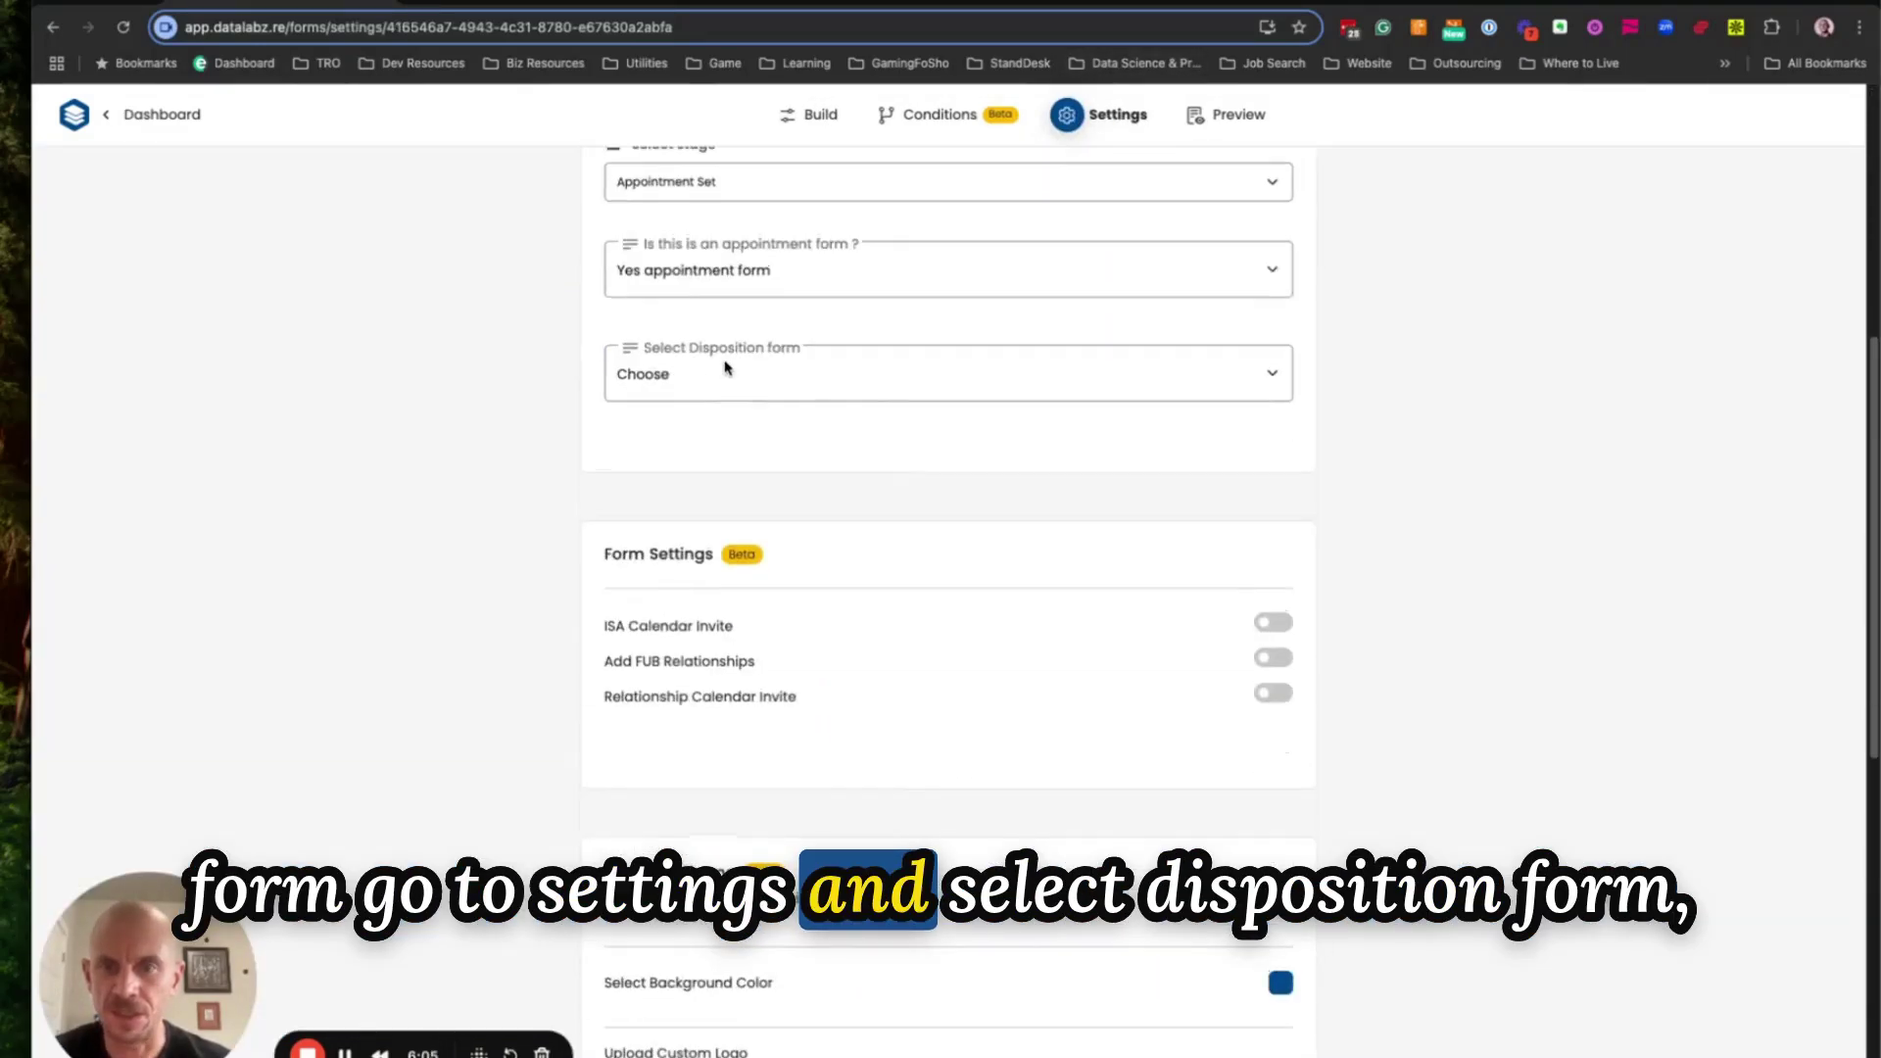
left_click(759, 391)
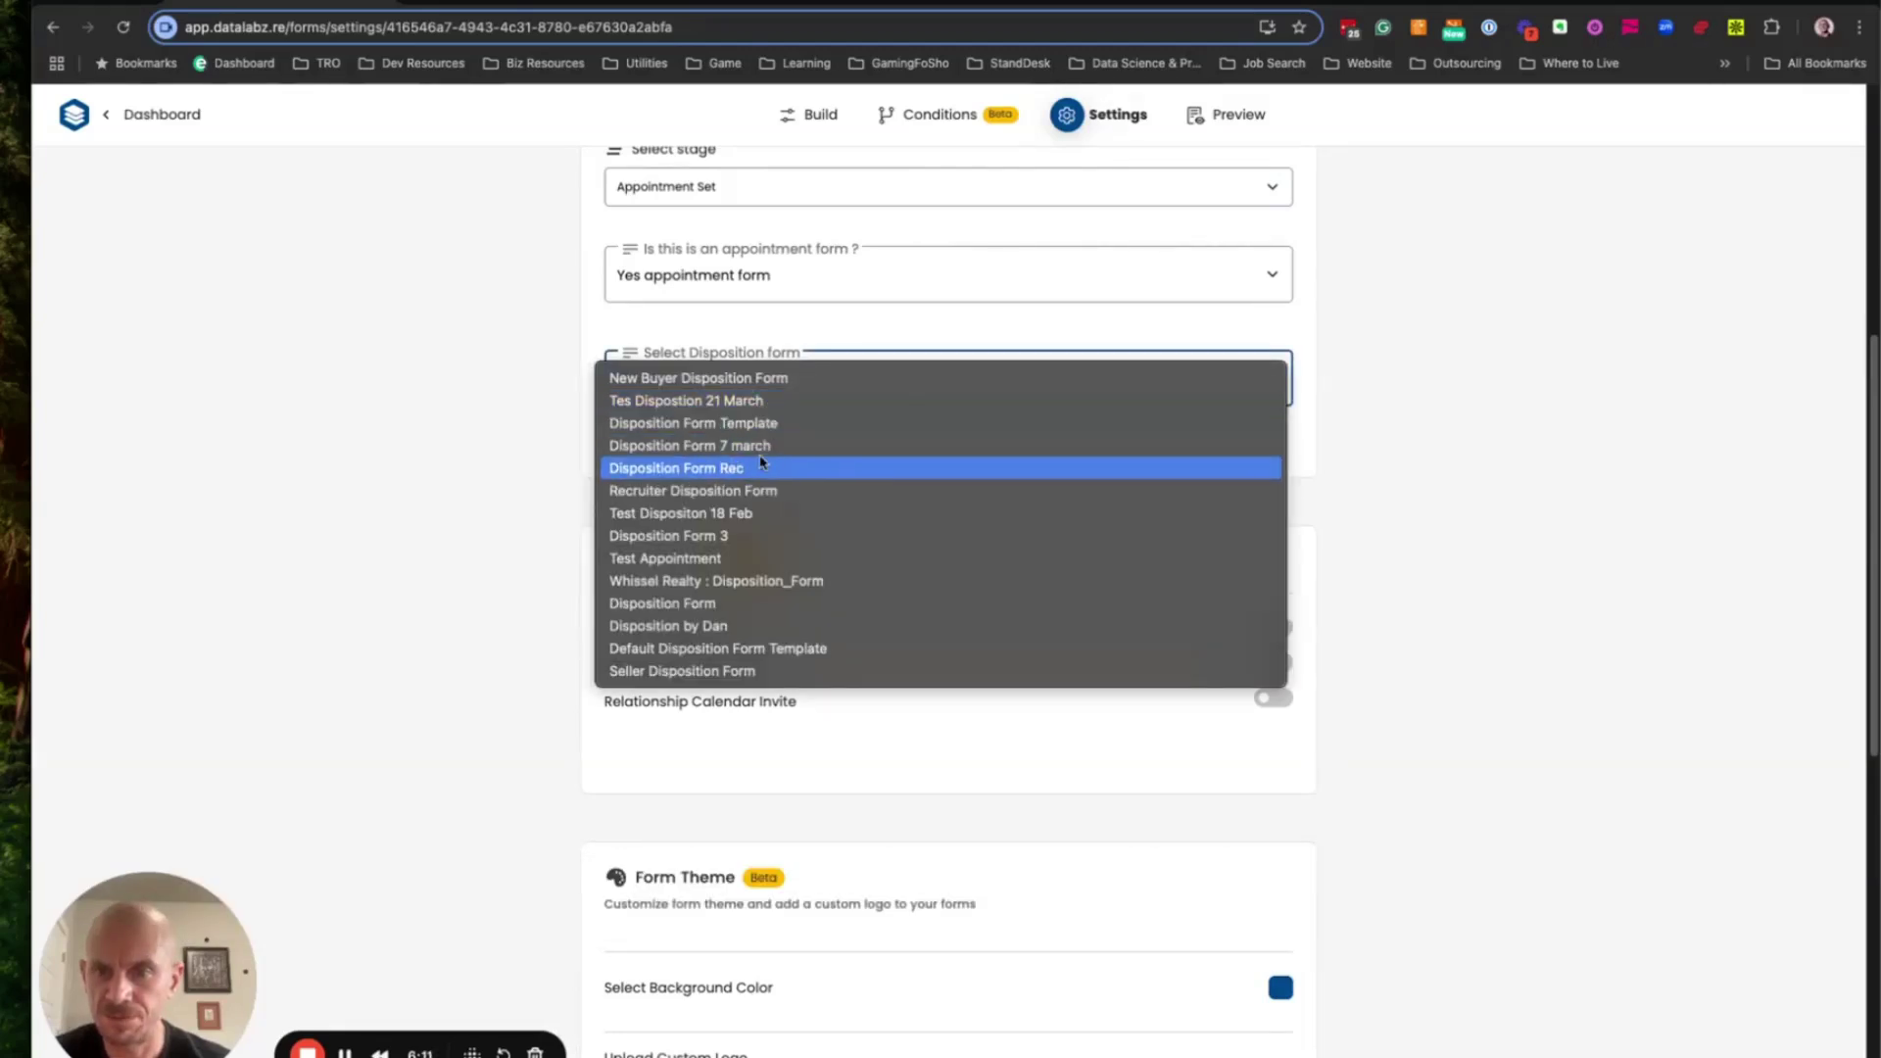
left_click(730, 378)
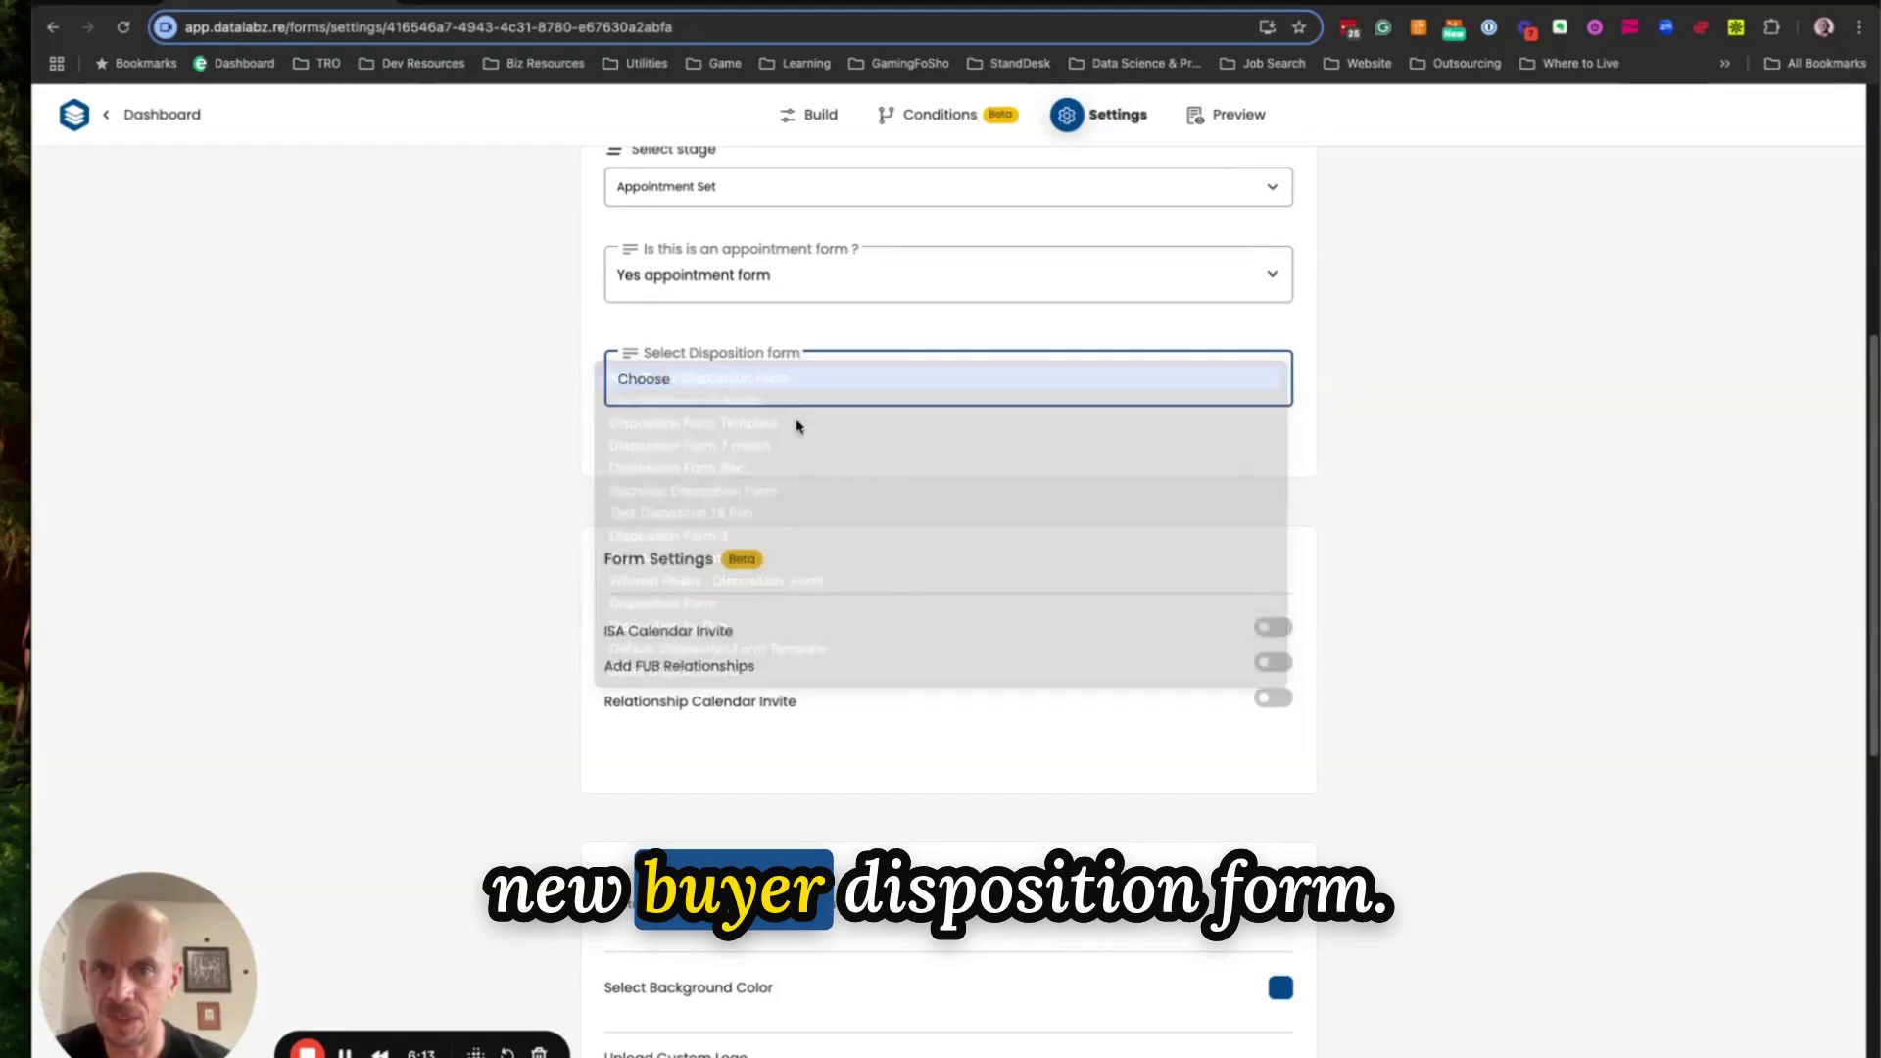
left_click(1328, 510)
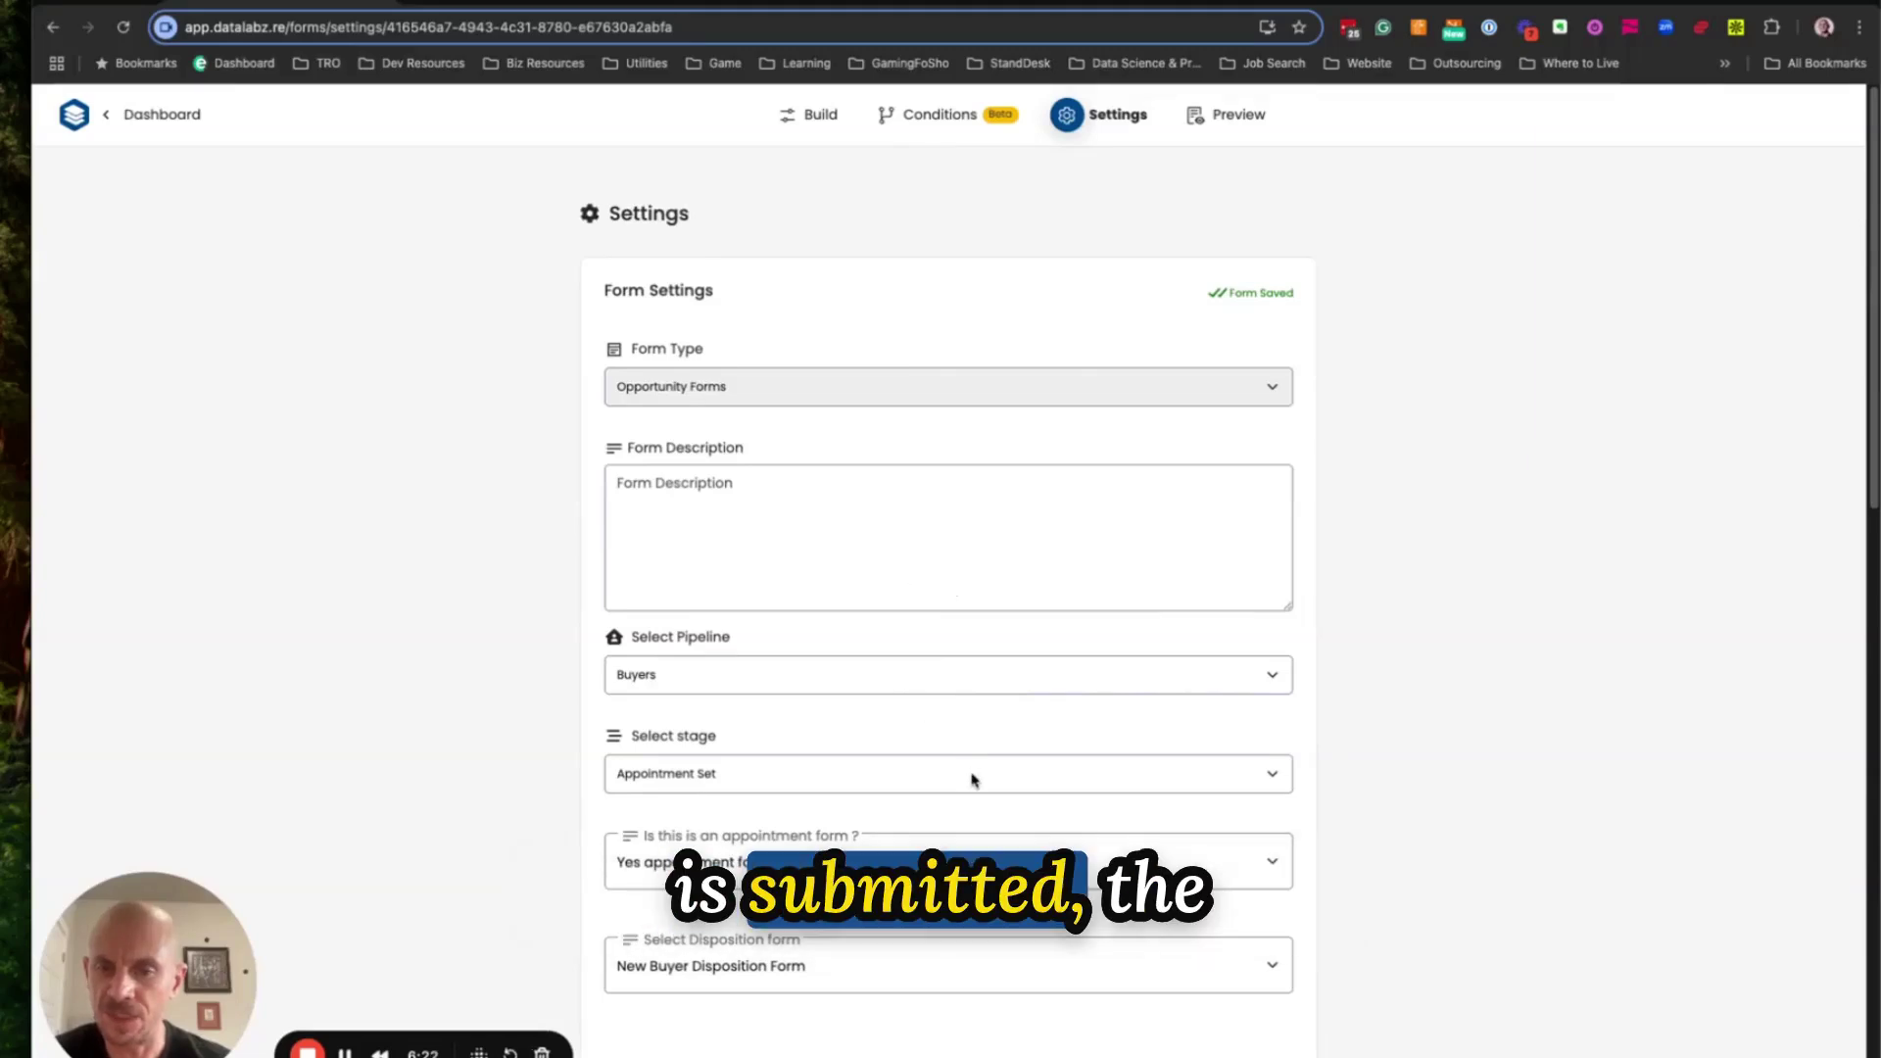
scroll(960, 784, "down", 3)
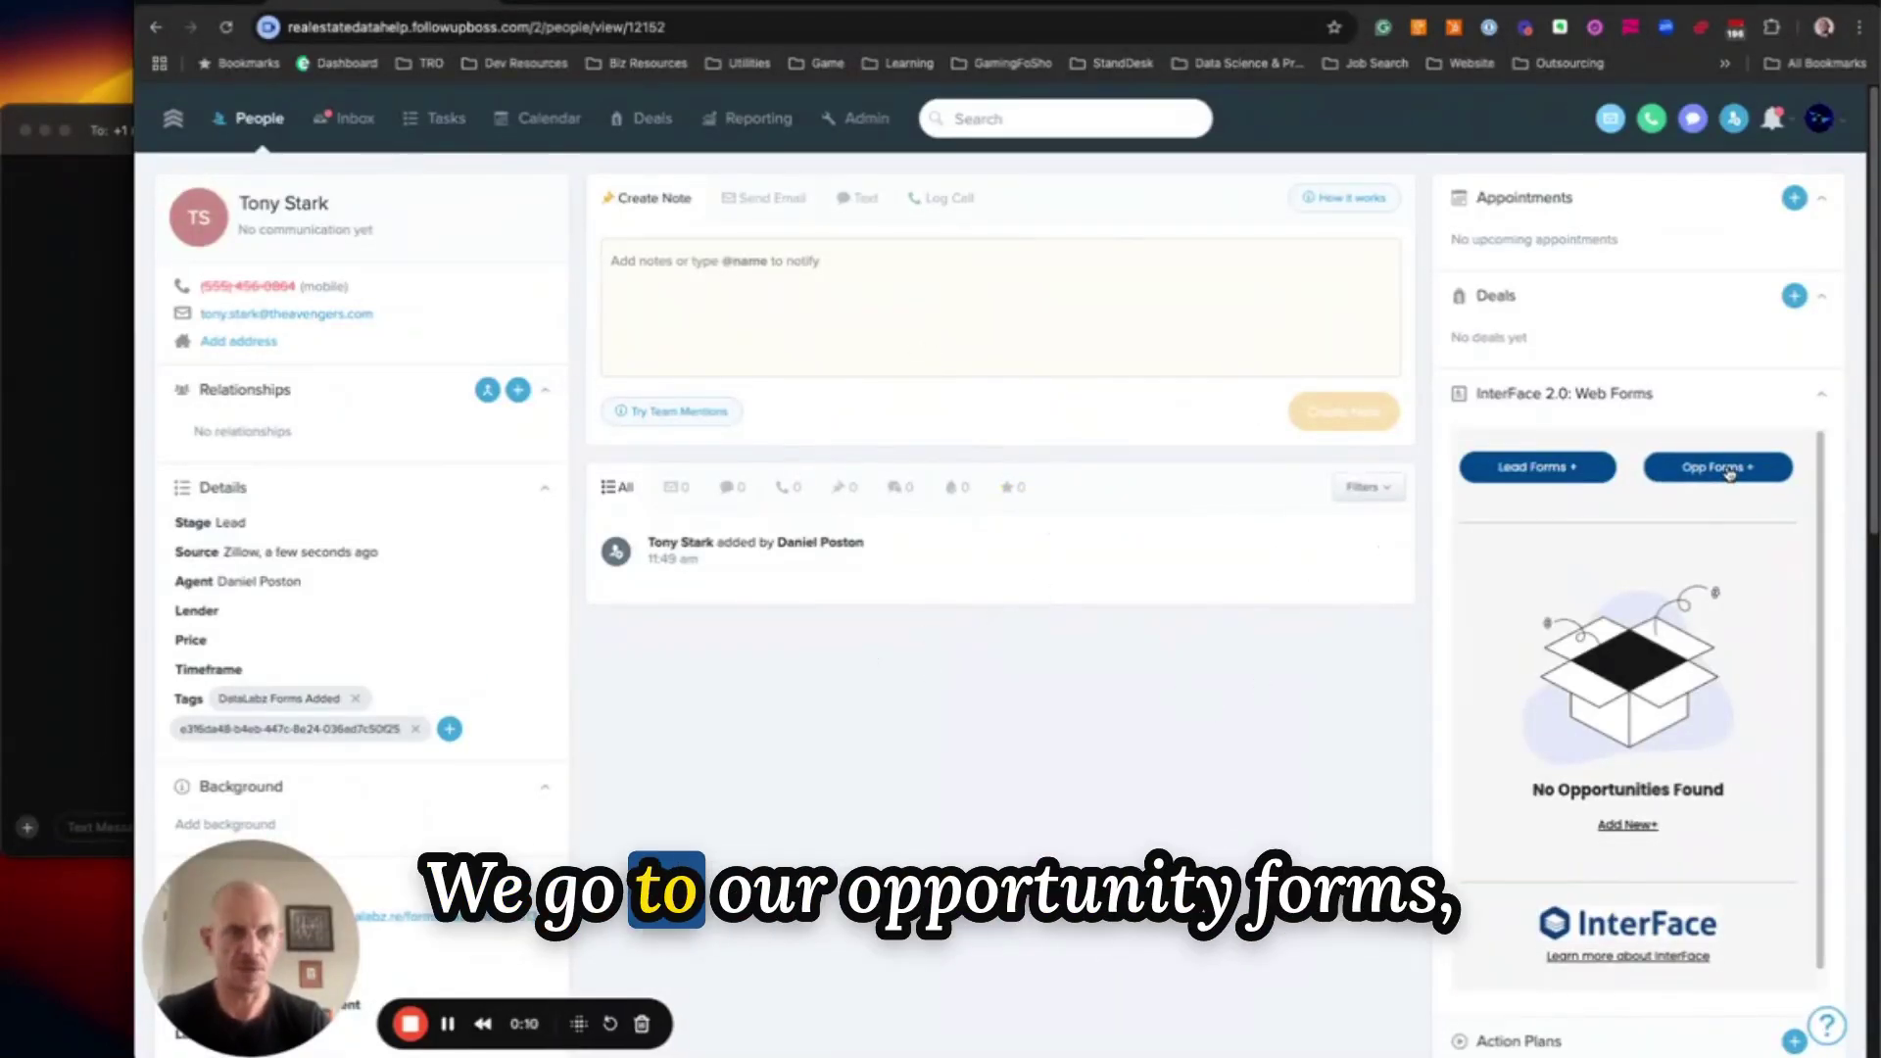
On the contact's page in Follow Up Boss, start a new opportunity in the Buyers pipeline with the New Buyer Appt Form
left_click(1730, 470)
left_click(1618, 625)
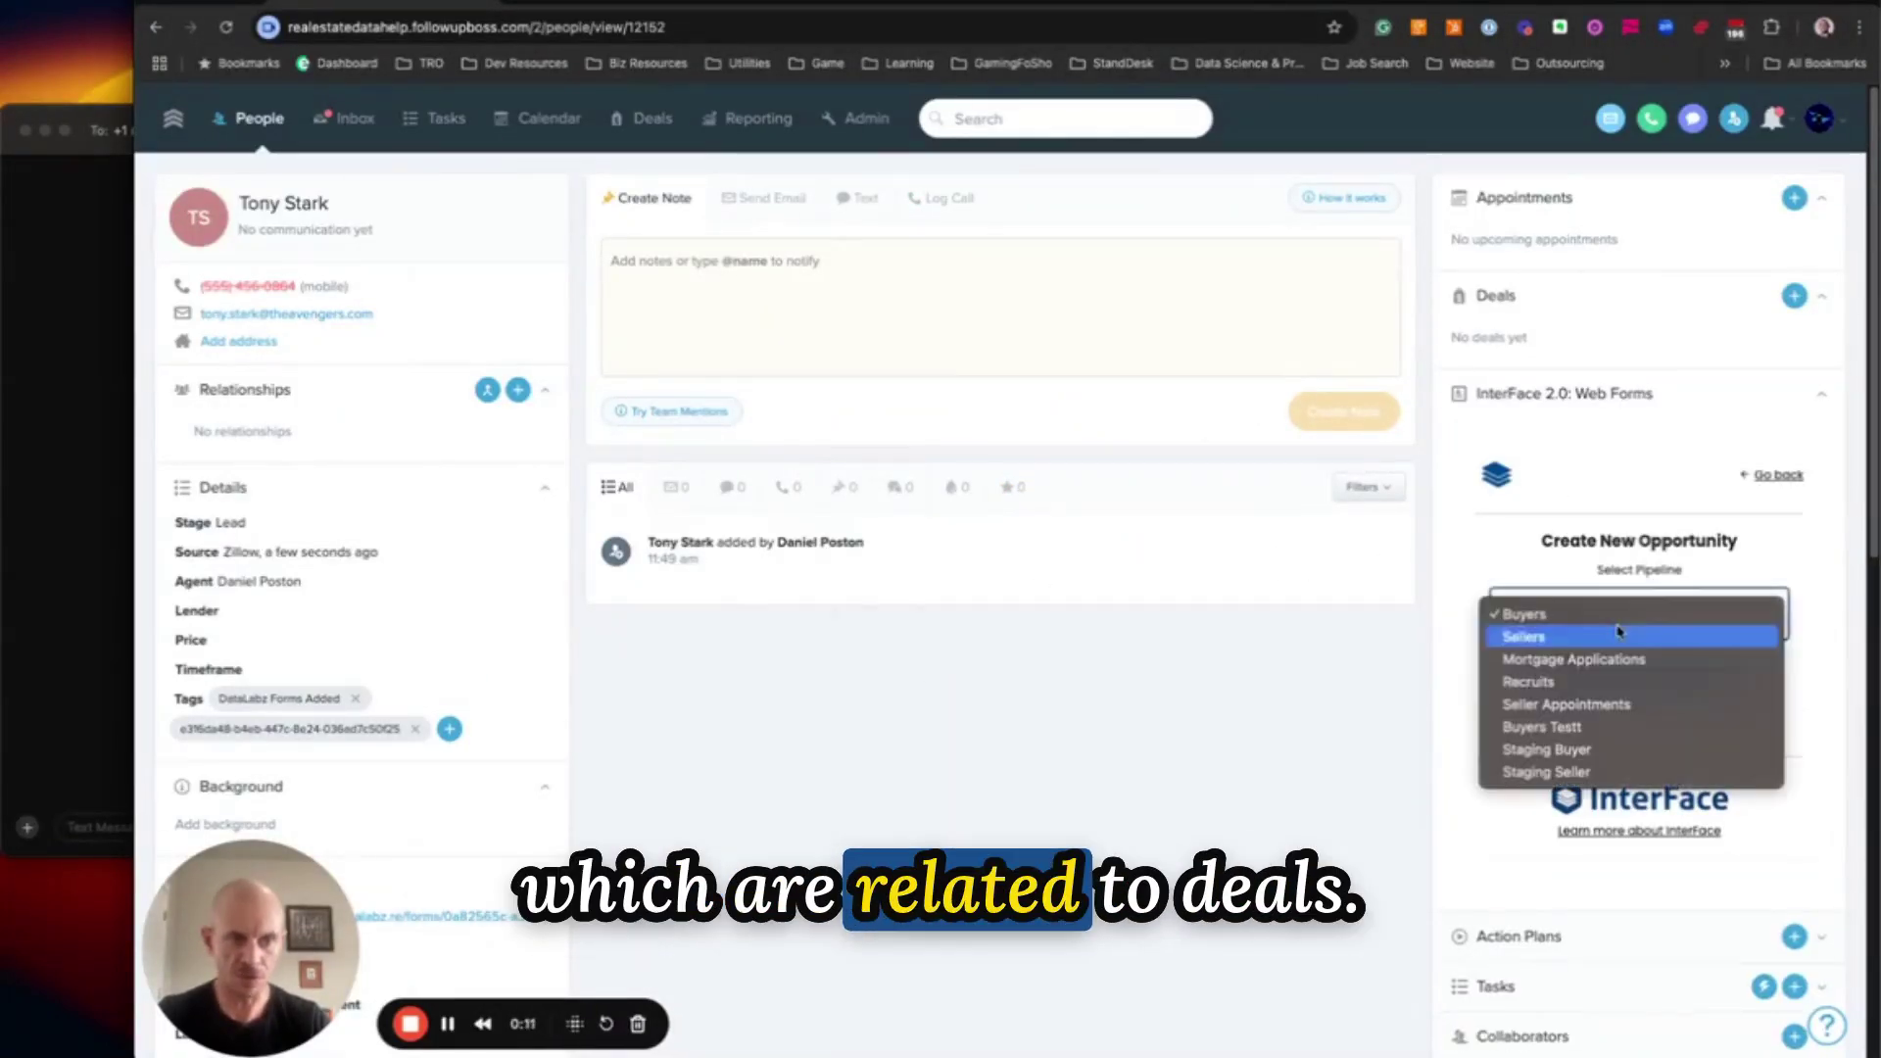
left_click(1589, 615)
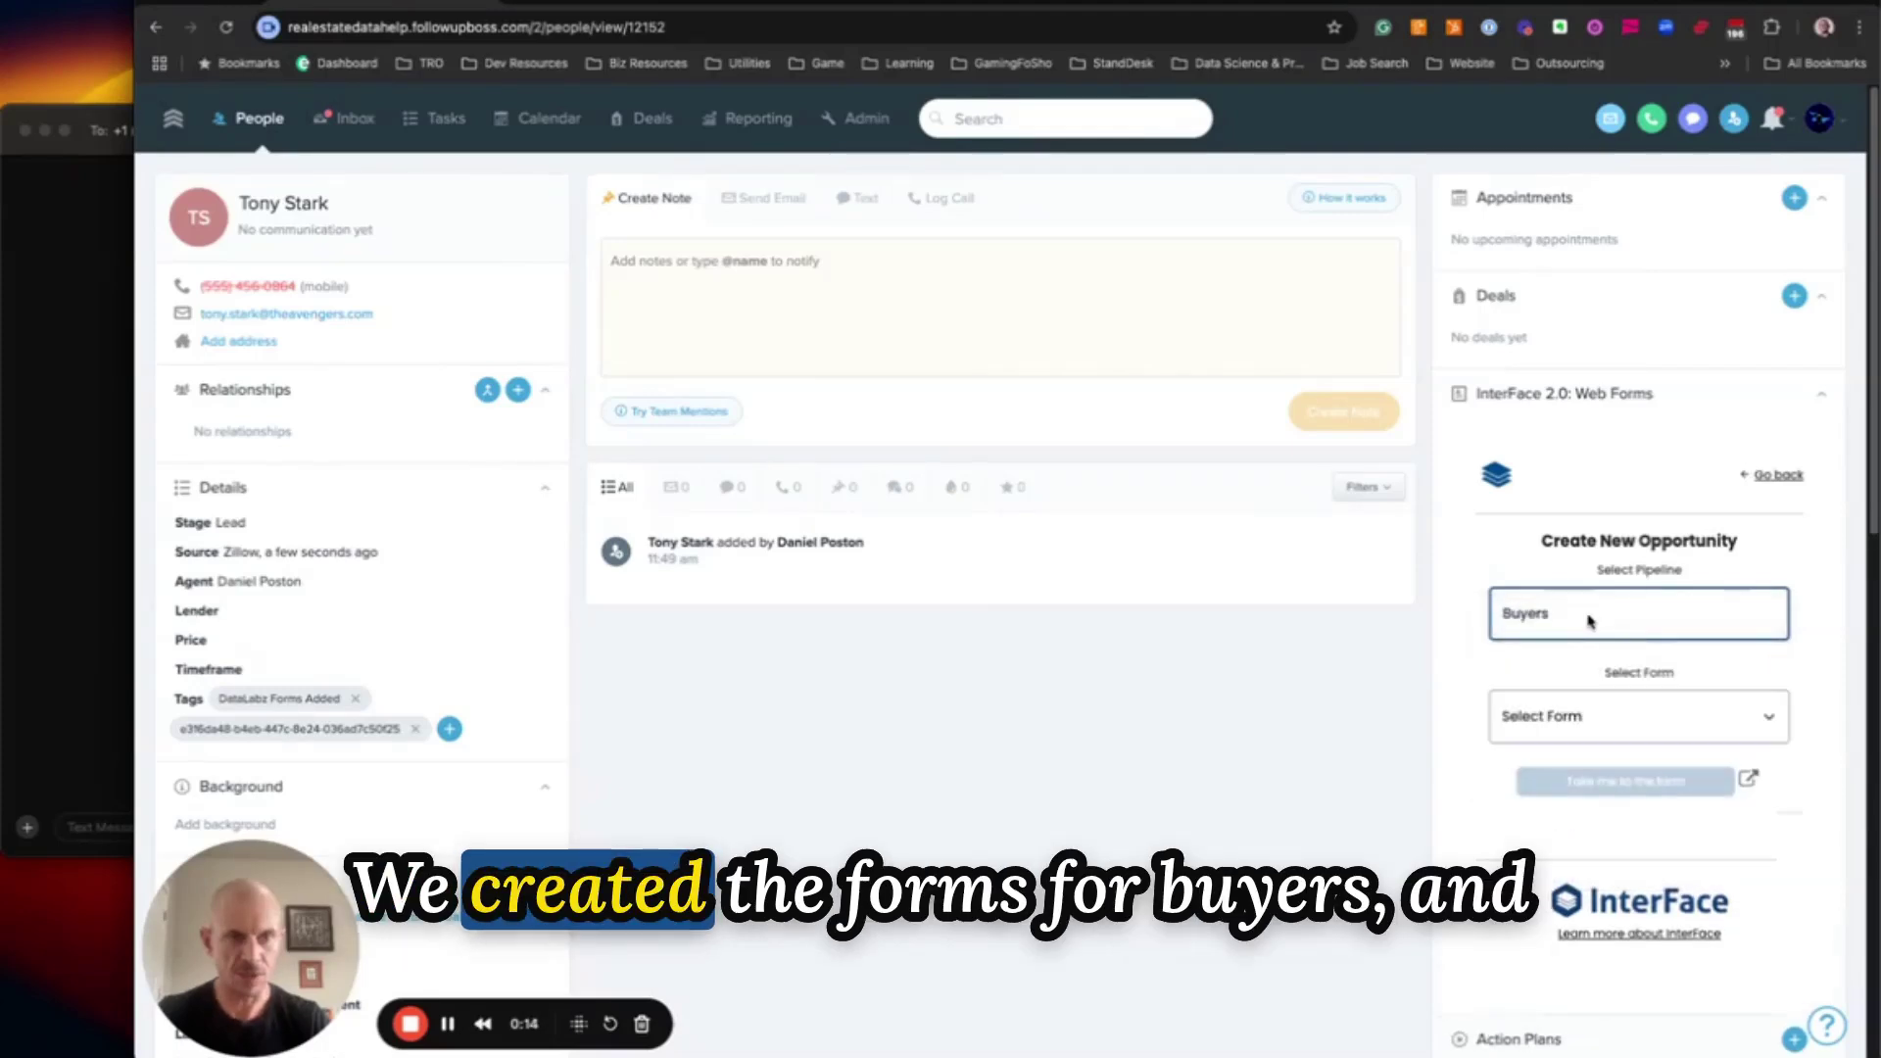
left_click(1578, 722)
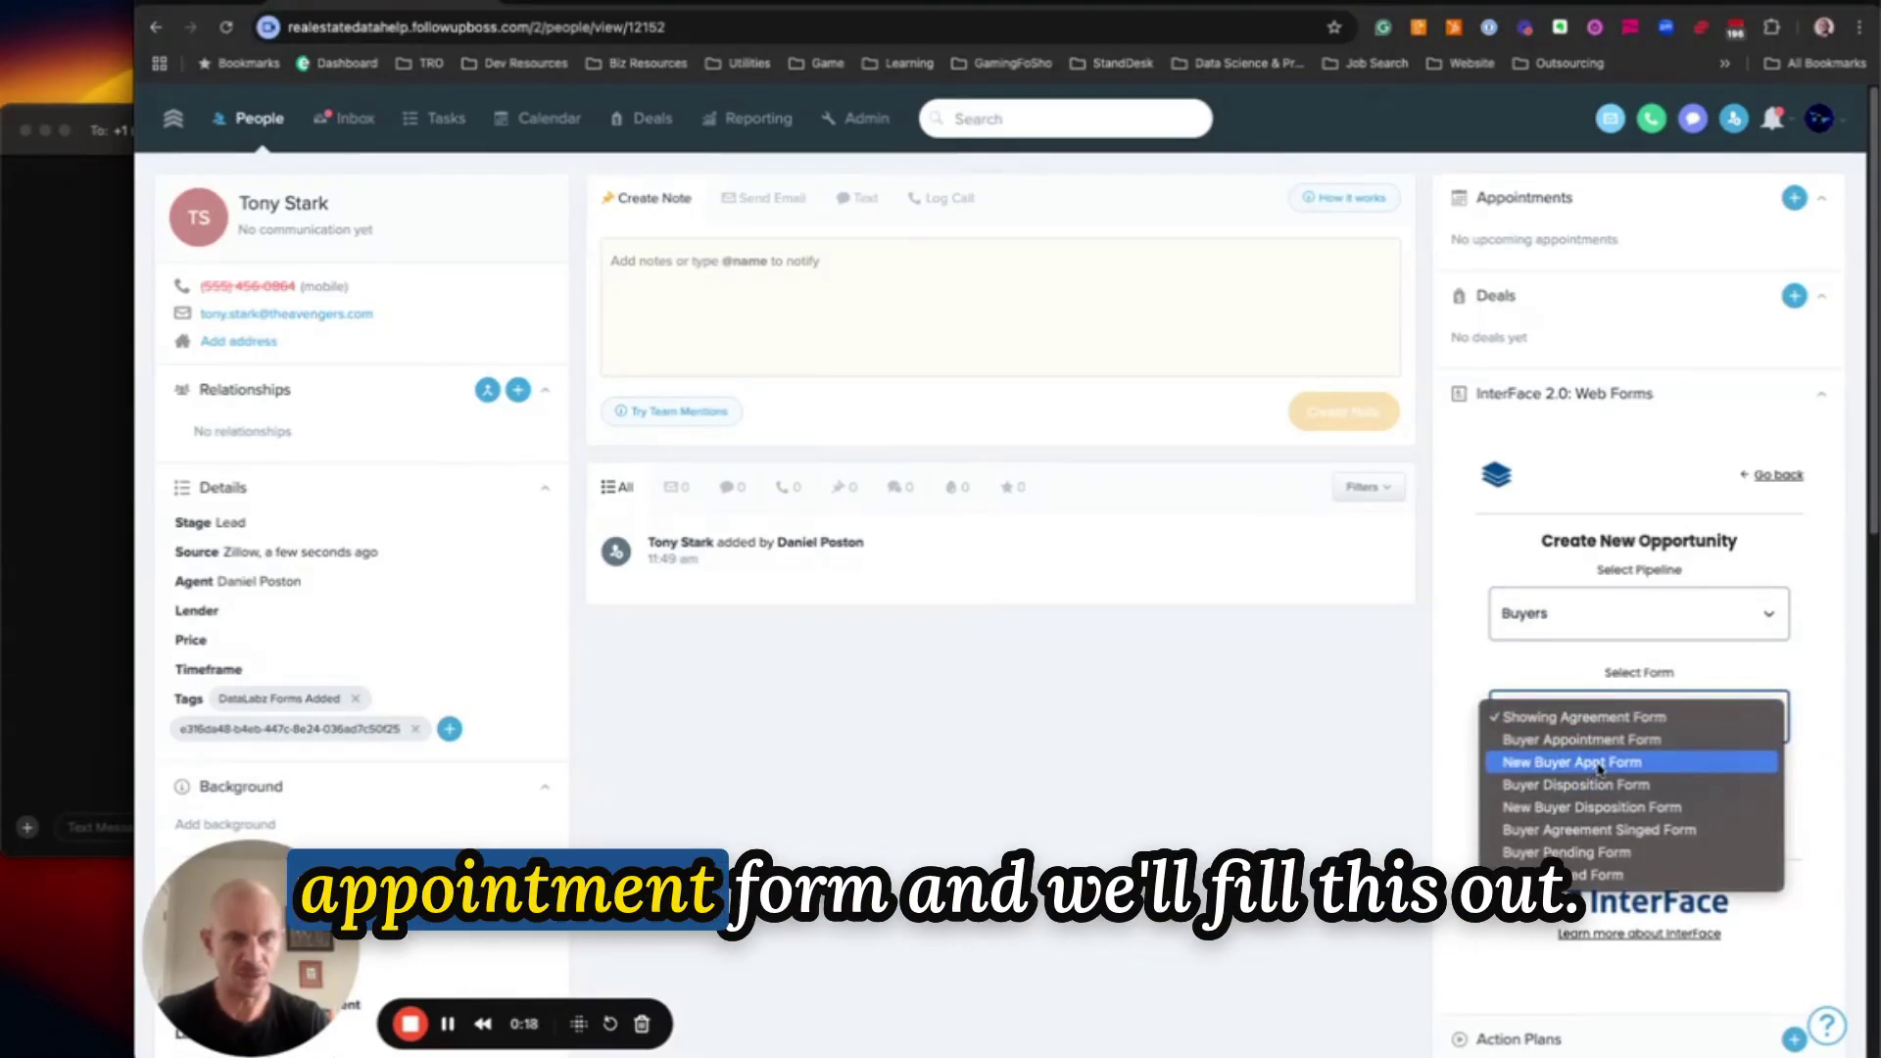
left_click(1600, 769)
left_click(1603, 816)
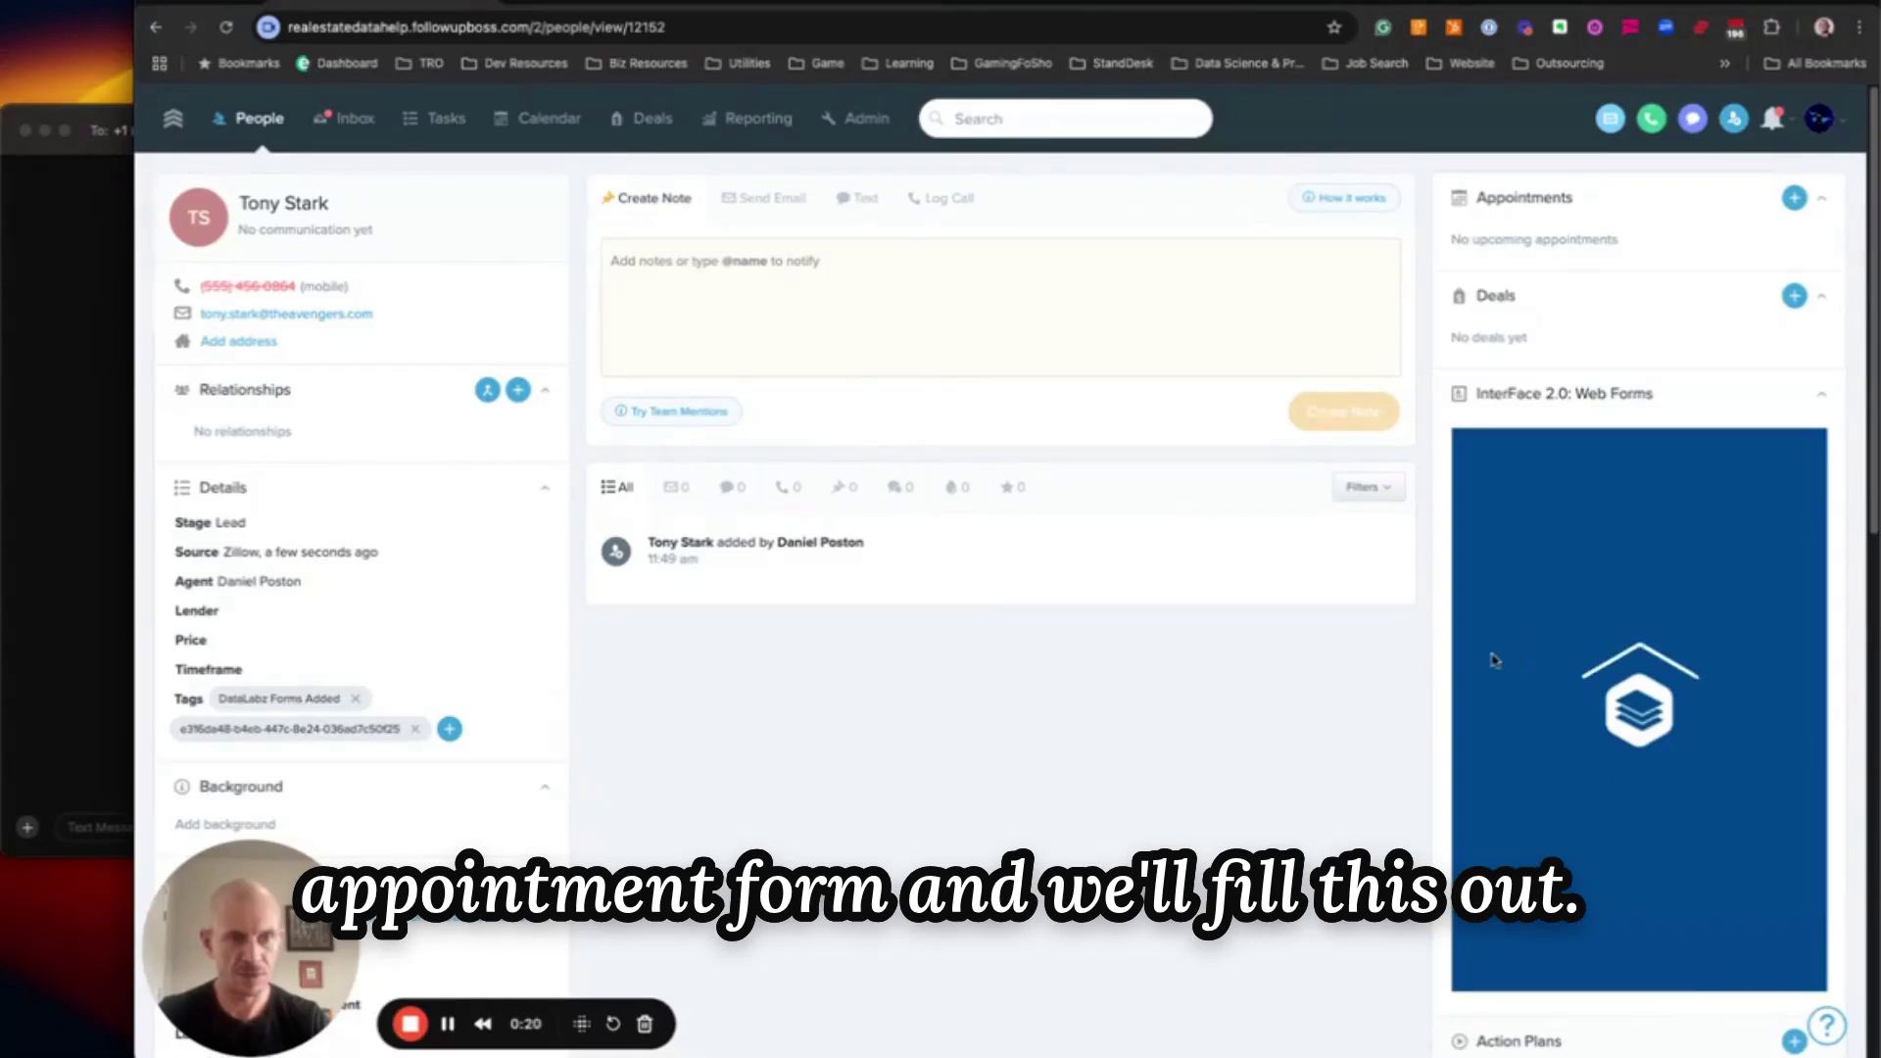
Set Appointment Set By to OSA and choose an App Type in the appointment form
left_click(1611, 670)
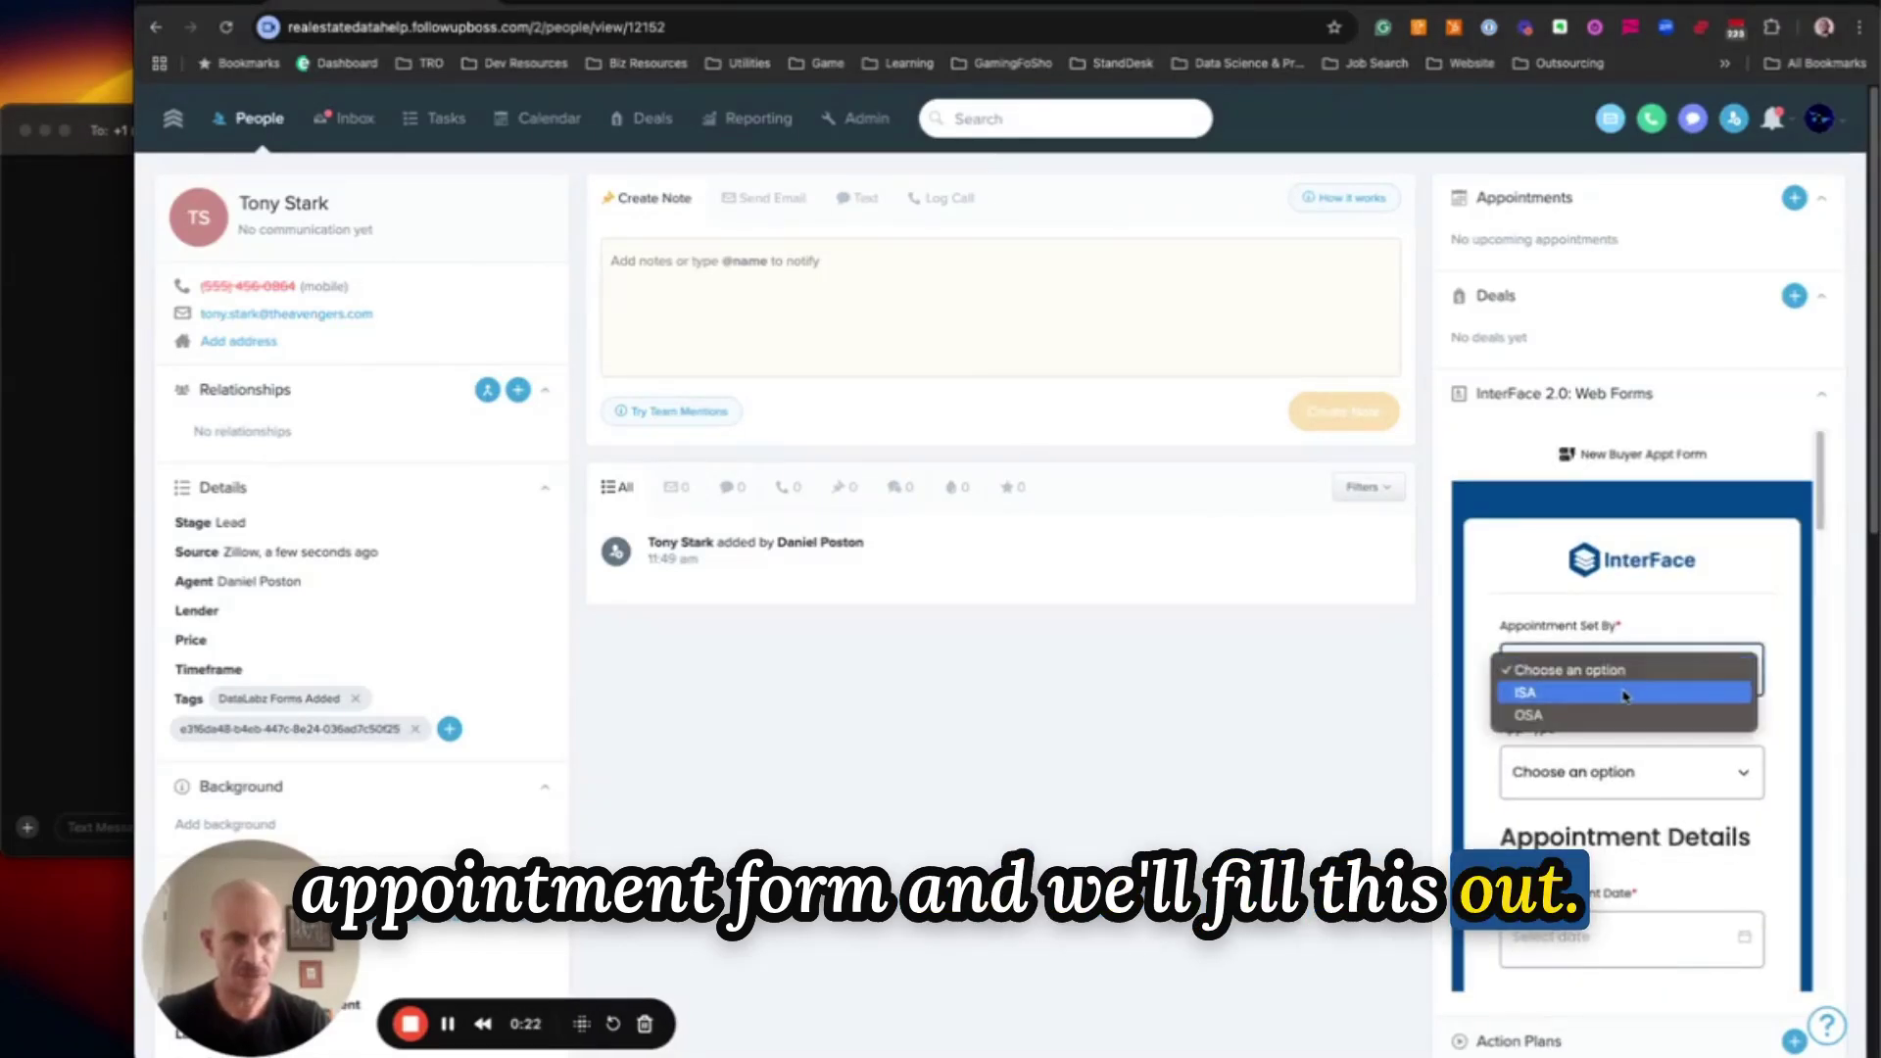
left_click(1597, 714)
scroll(1631, 755, "down", 3)
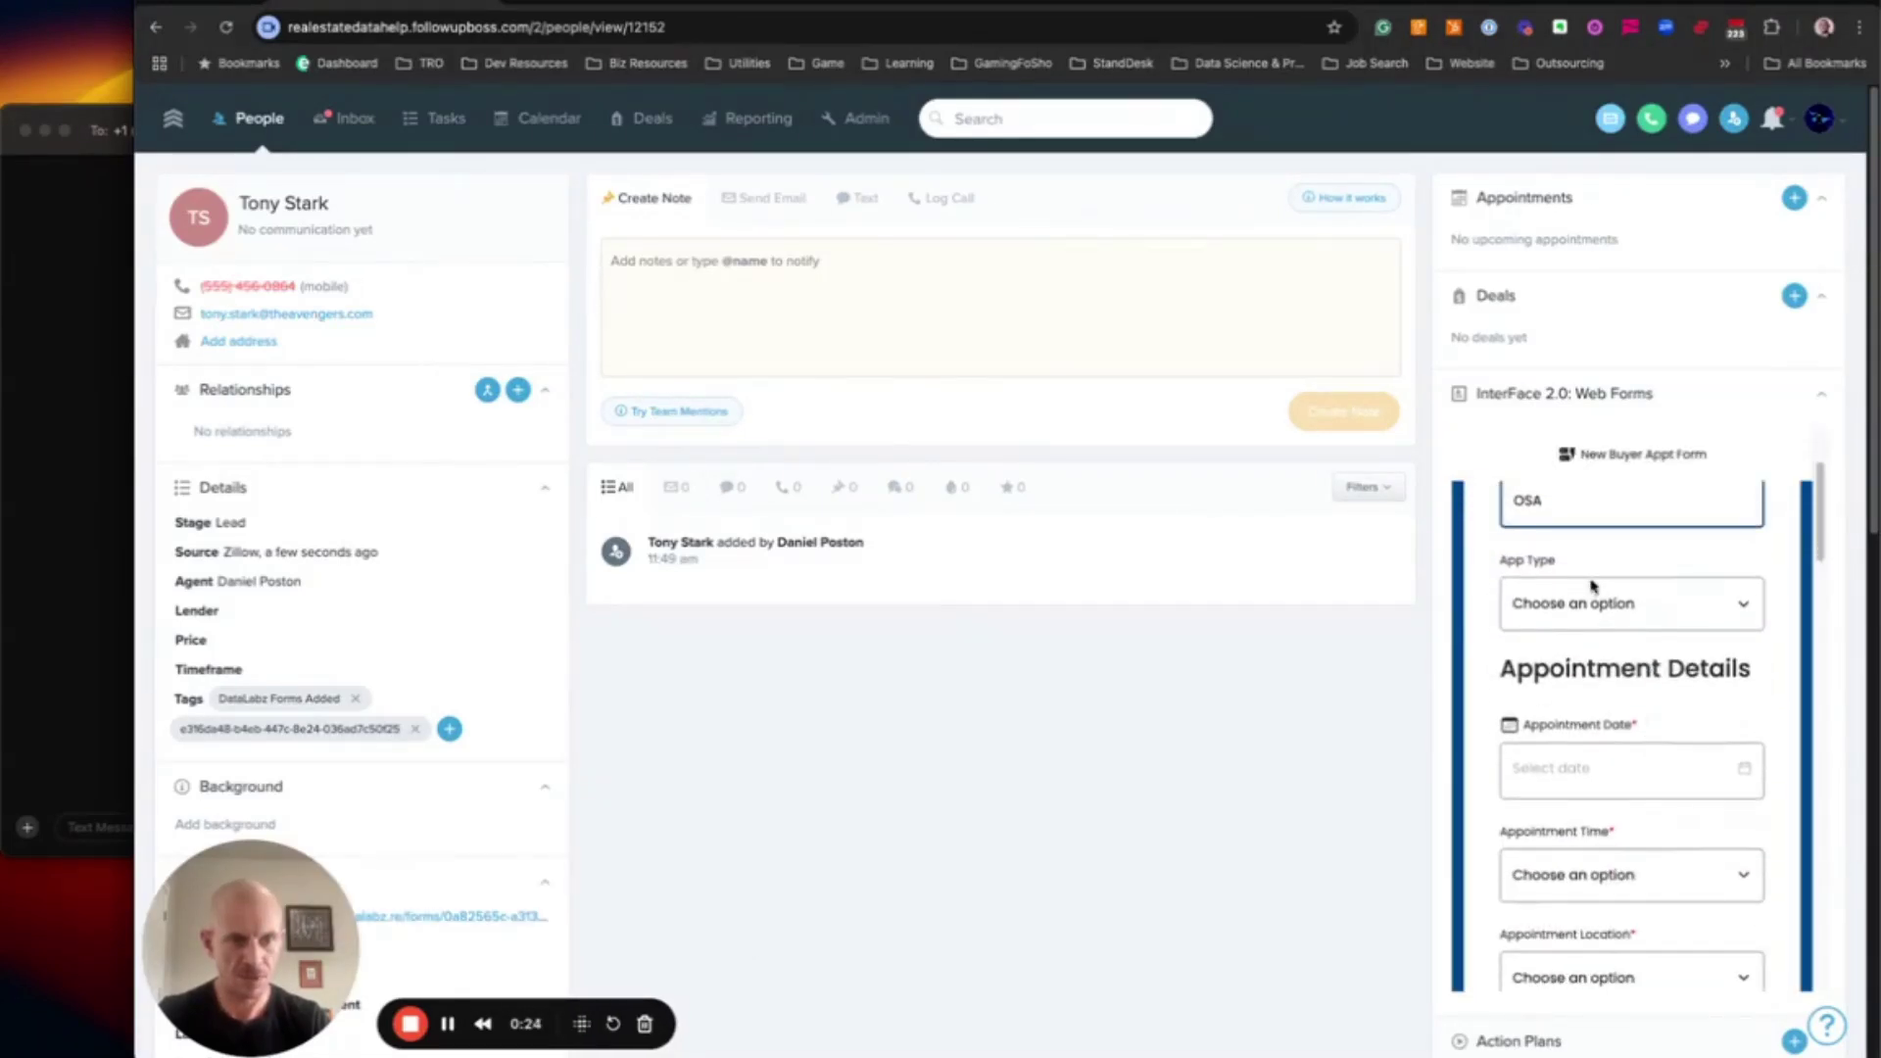
left_click(1599, 602)
left_click(1583, 628)
Set the appointment date to 04/08/2025, the time to 10:30 AM and the location to Office
scroll(1608, 575, "down", 3)
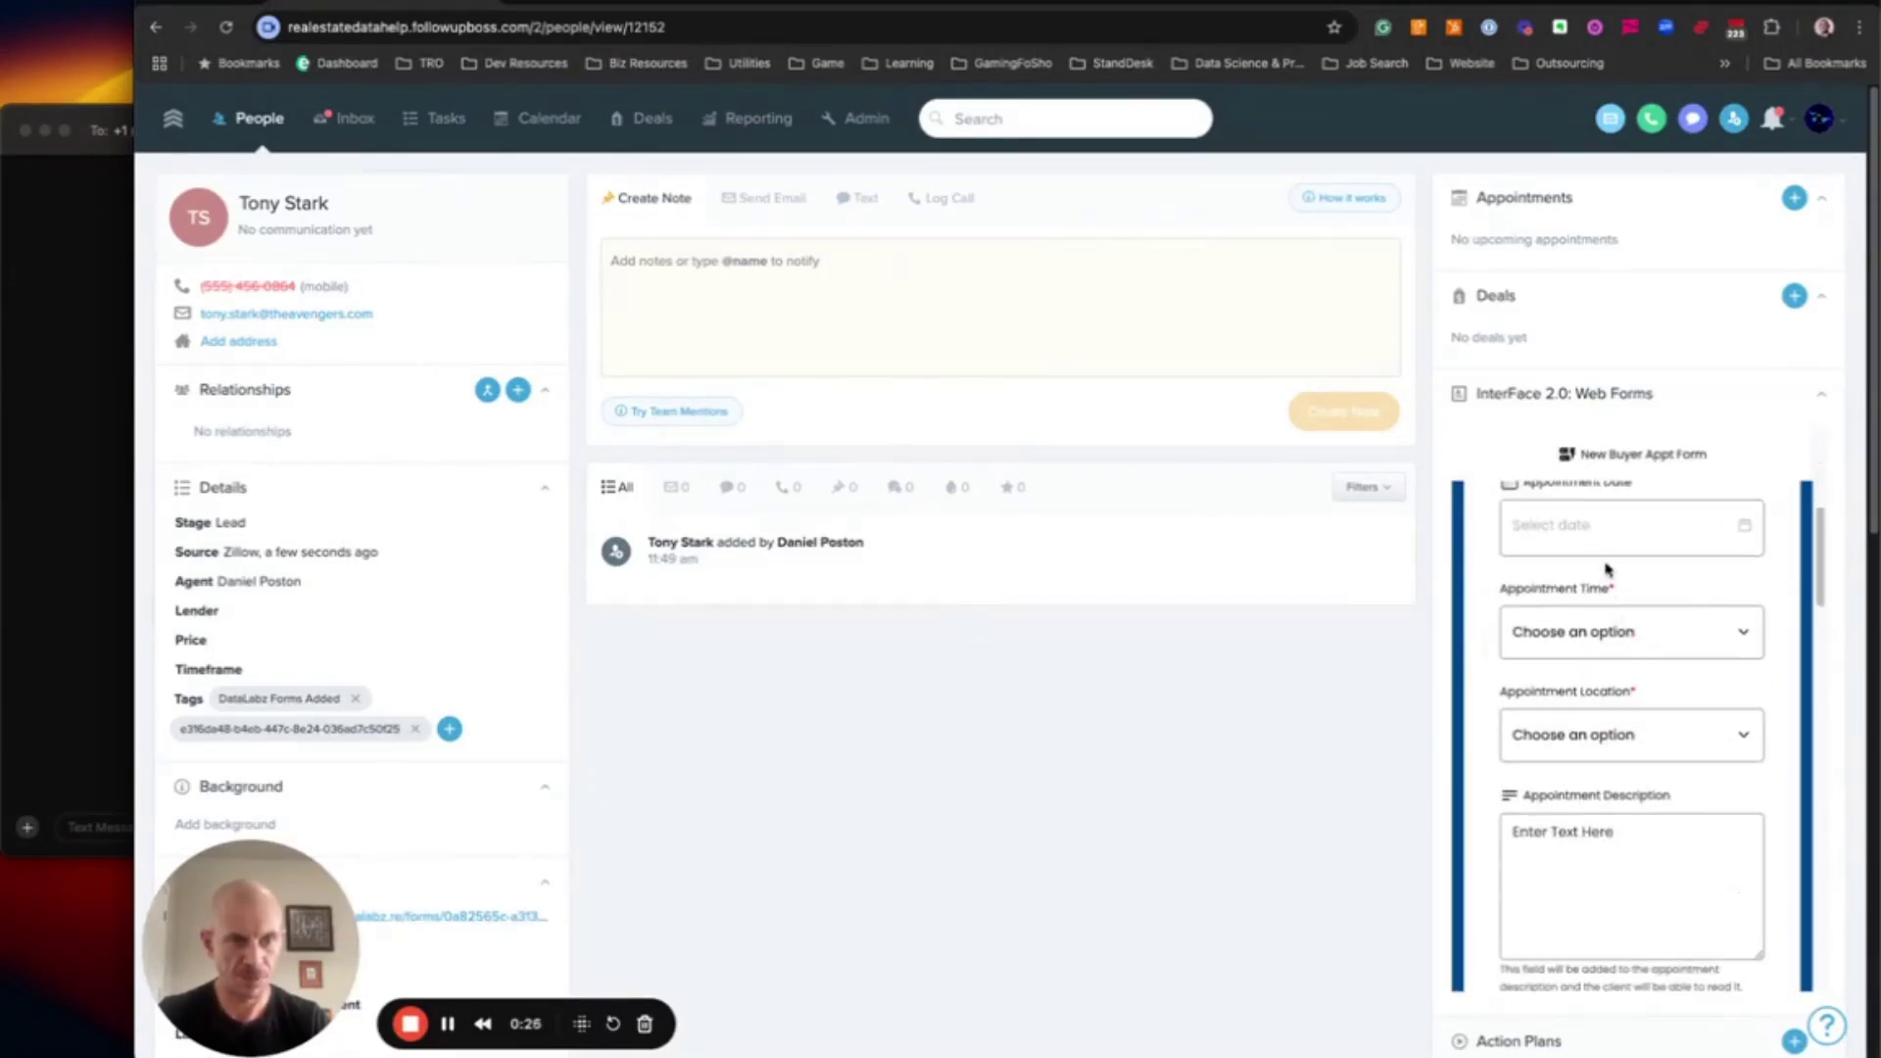
scroll(1608, 563, "up", 1)
left_click(1612, 559)
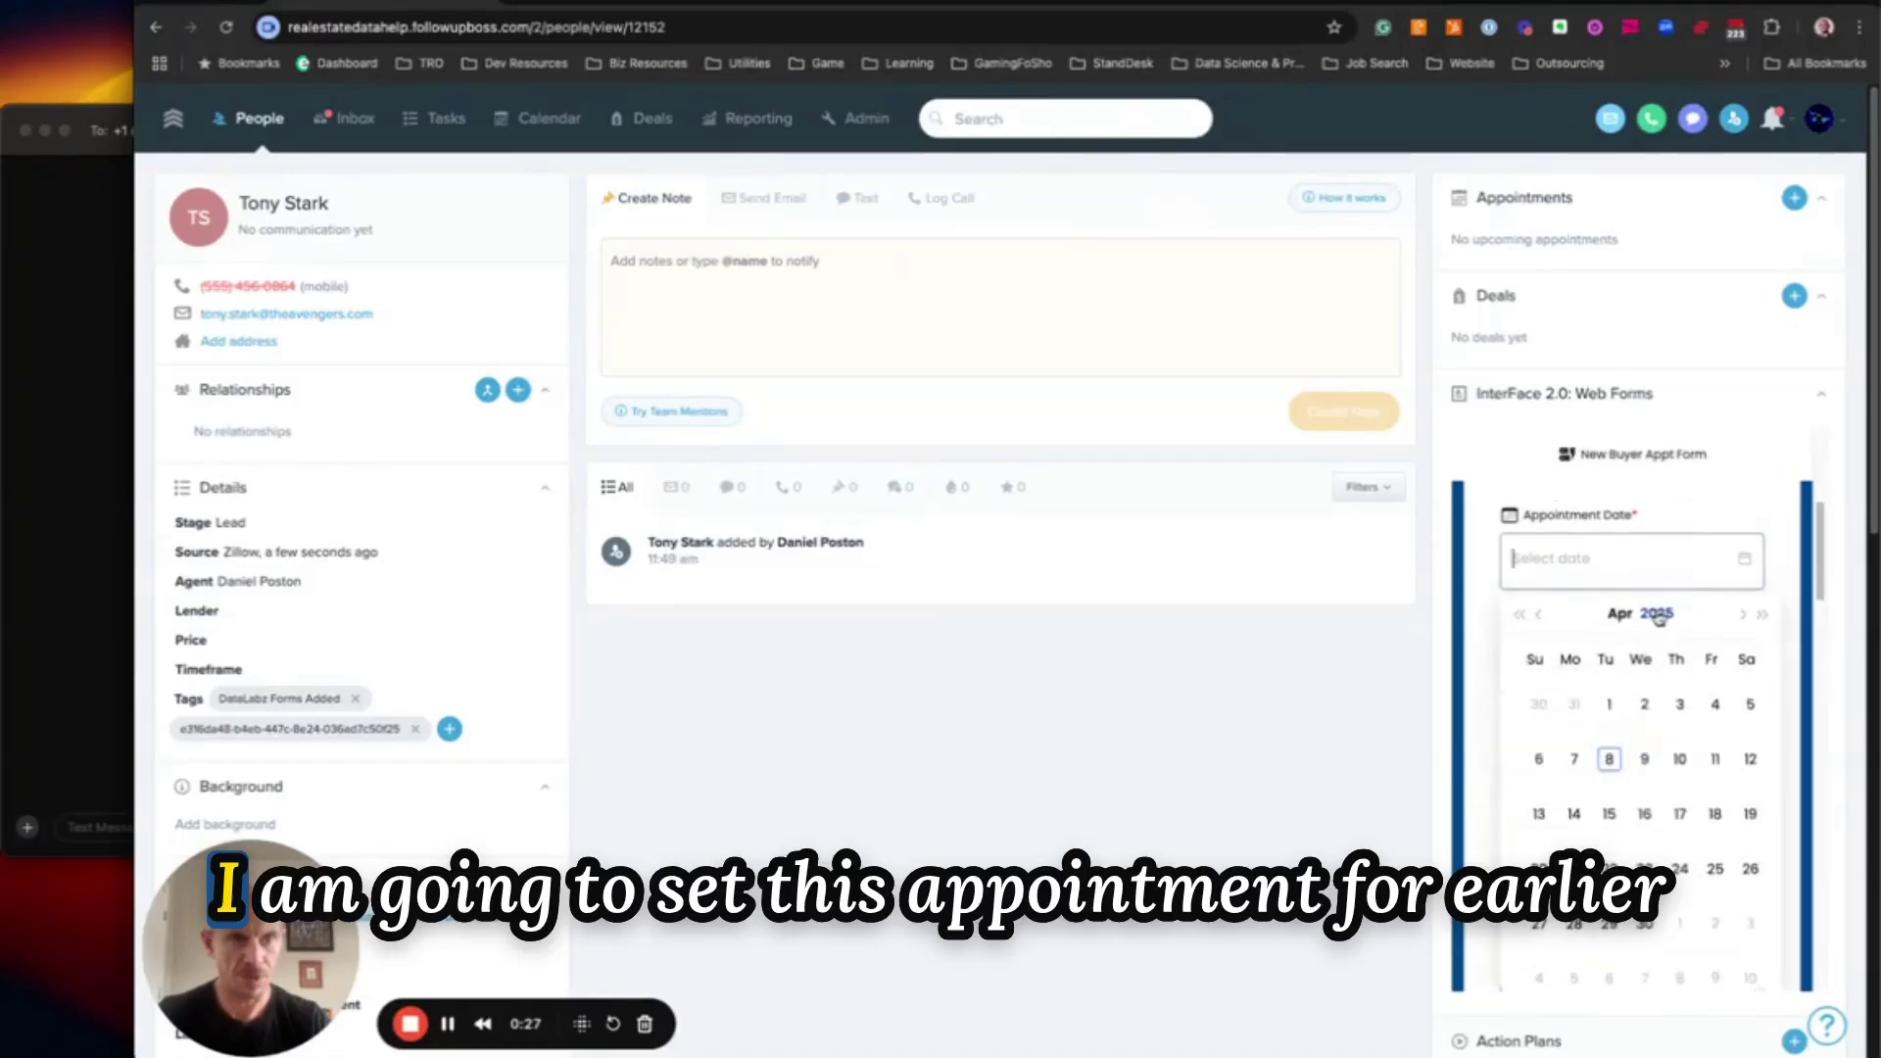
left_click(1612, 761)
left_click(1583, 666)
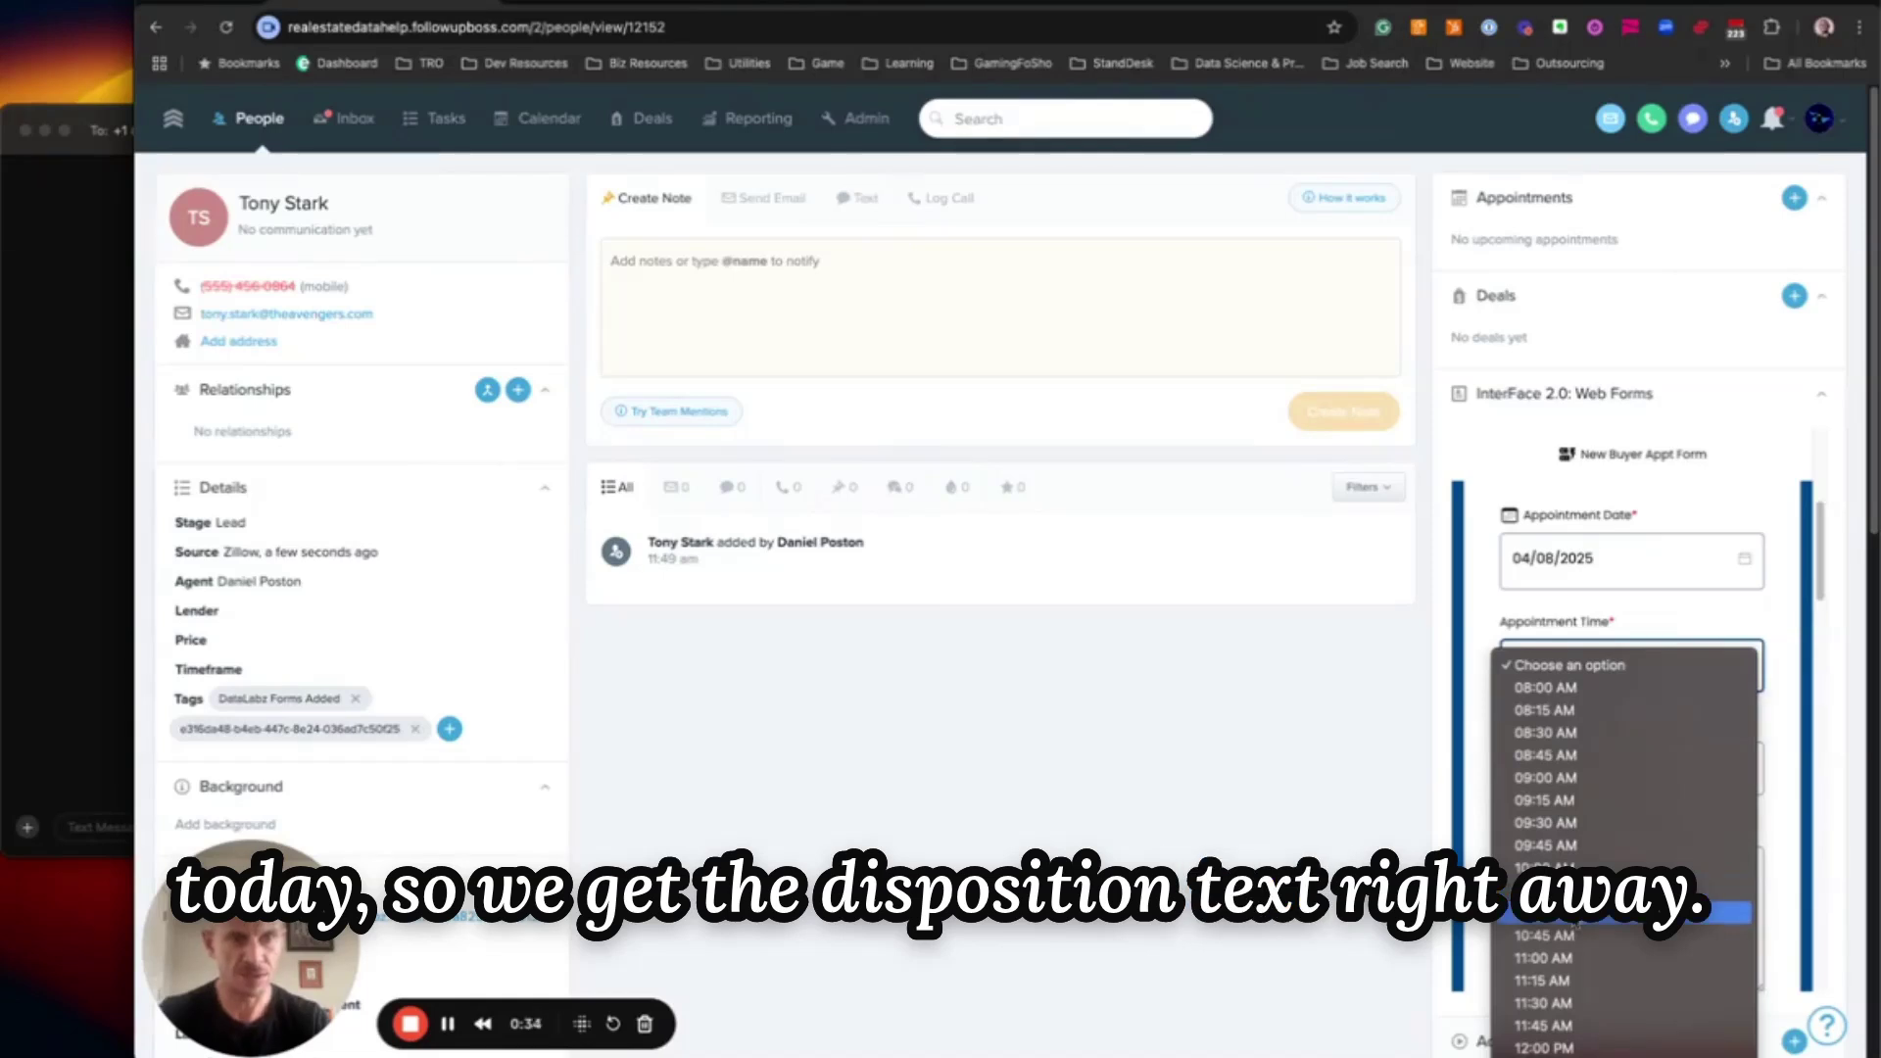
left_click(1572, 913)
left_click(1579, 768)
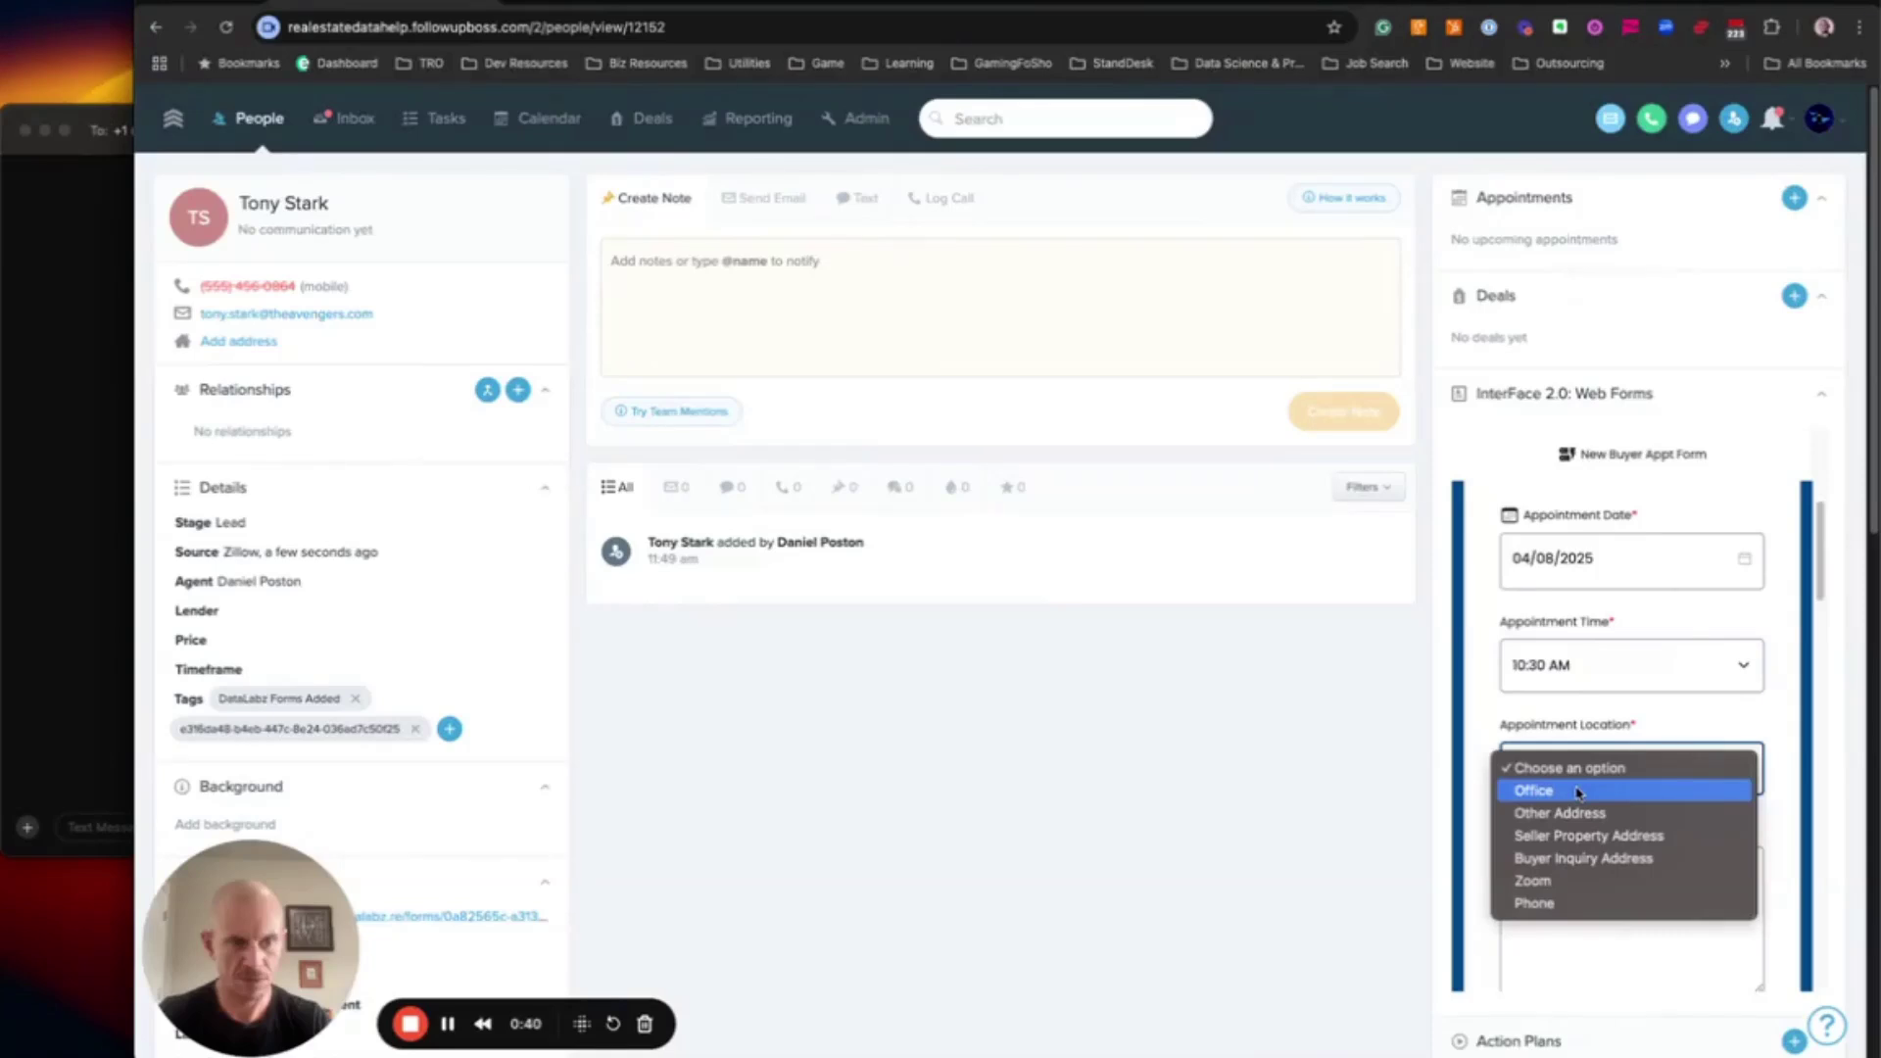
left_click(1579, 790)
Choose the team member as Assigned OSA under Additional Info and submit the New Buyer Appt Form
scroll(1597, 882, "down", 5)
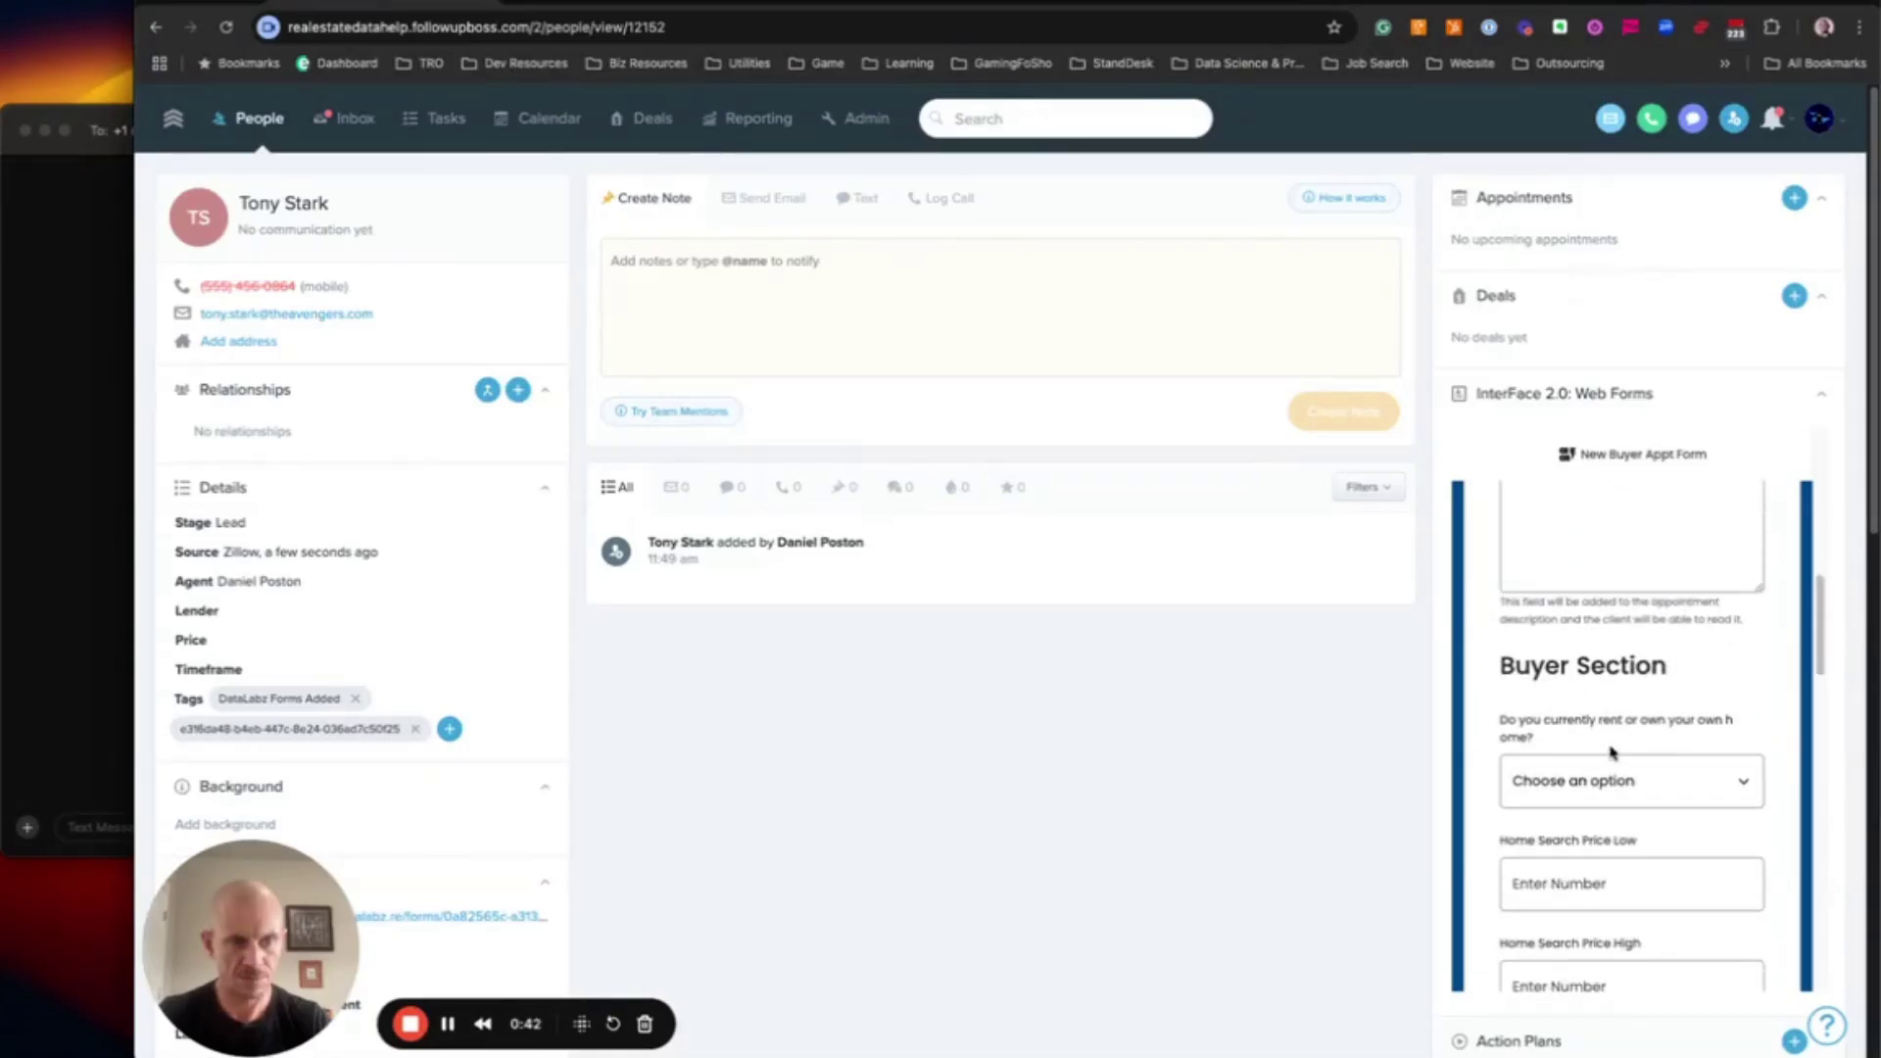
scroll(1612, 751, "down", 3)
scroll(1611, 751, "down", 2)
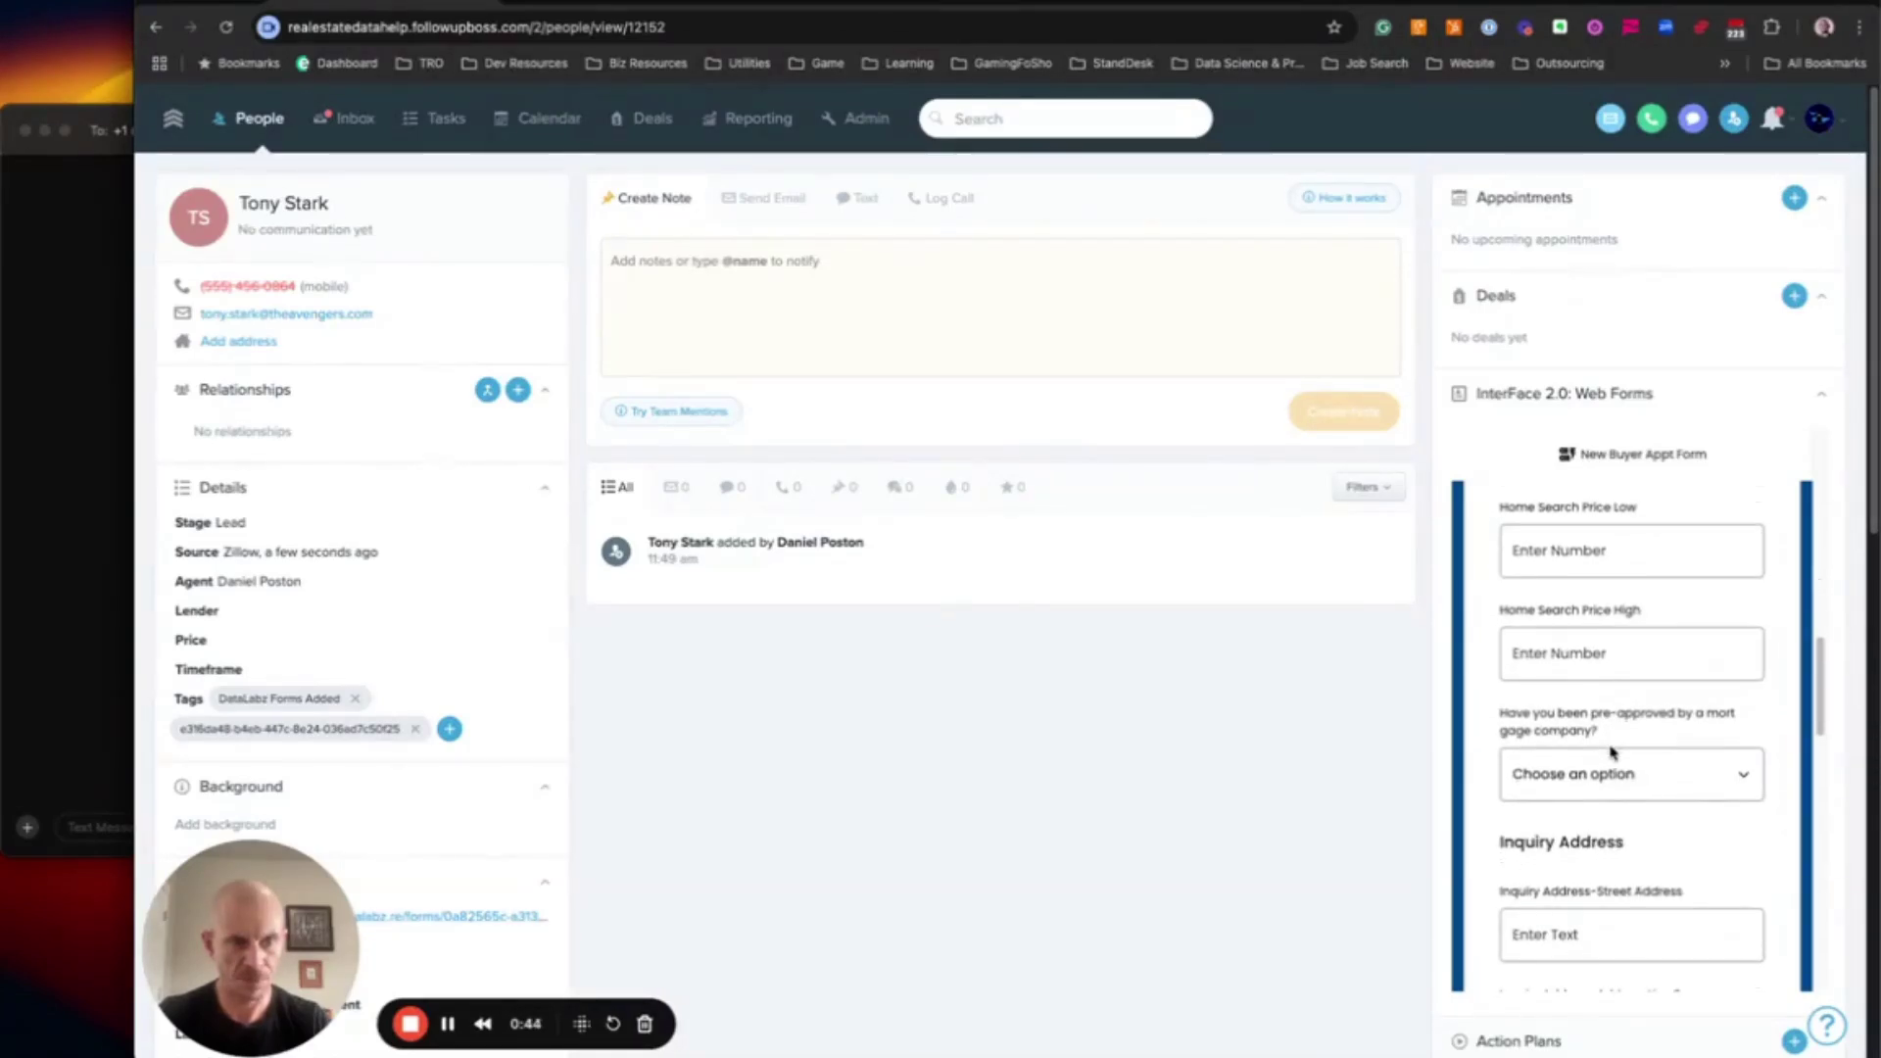
scroll(1612, 751, "down", 4)
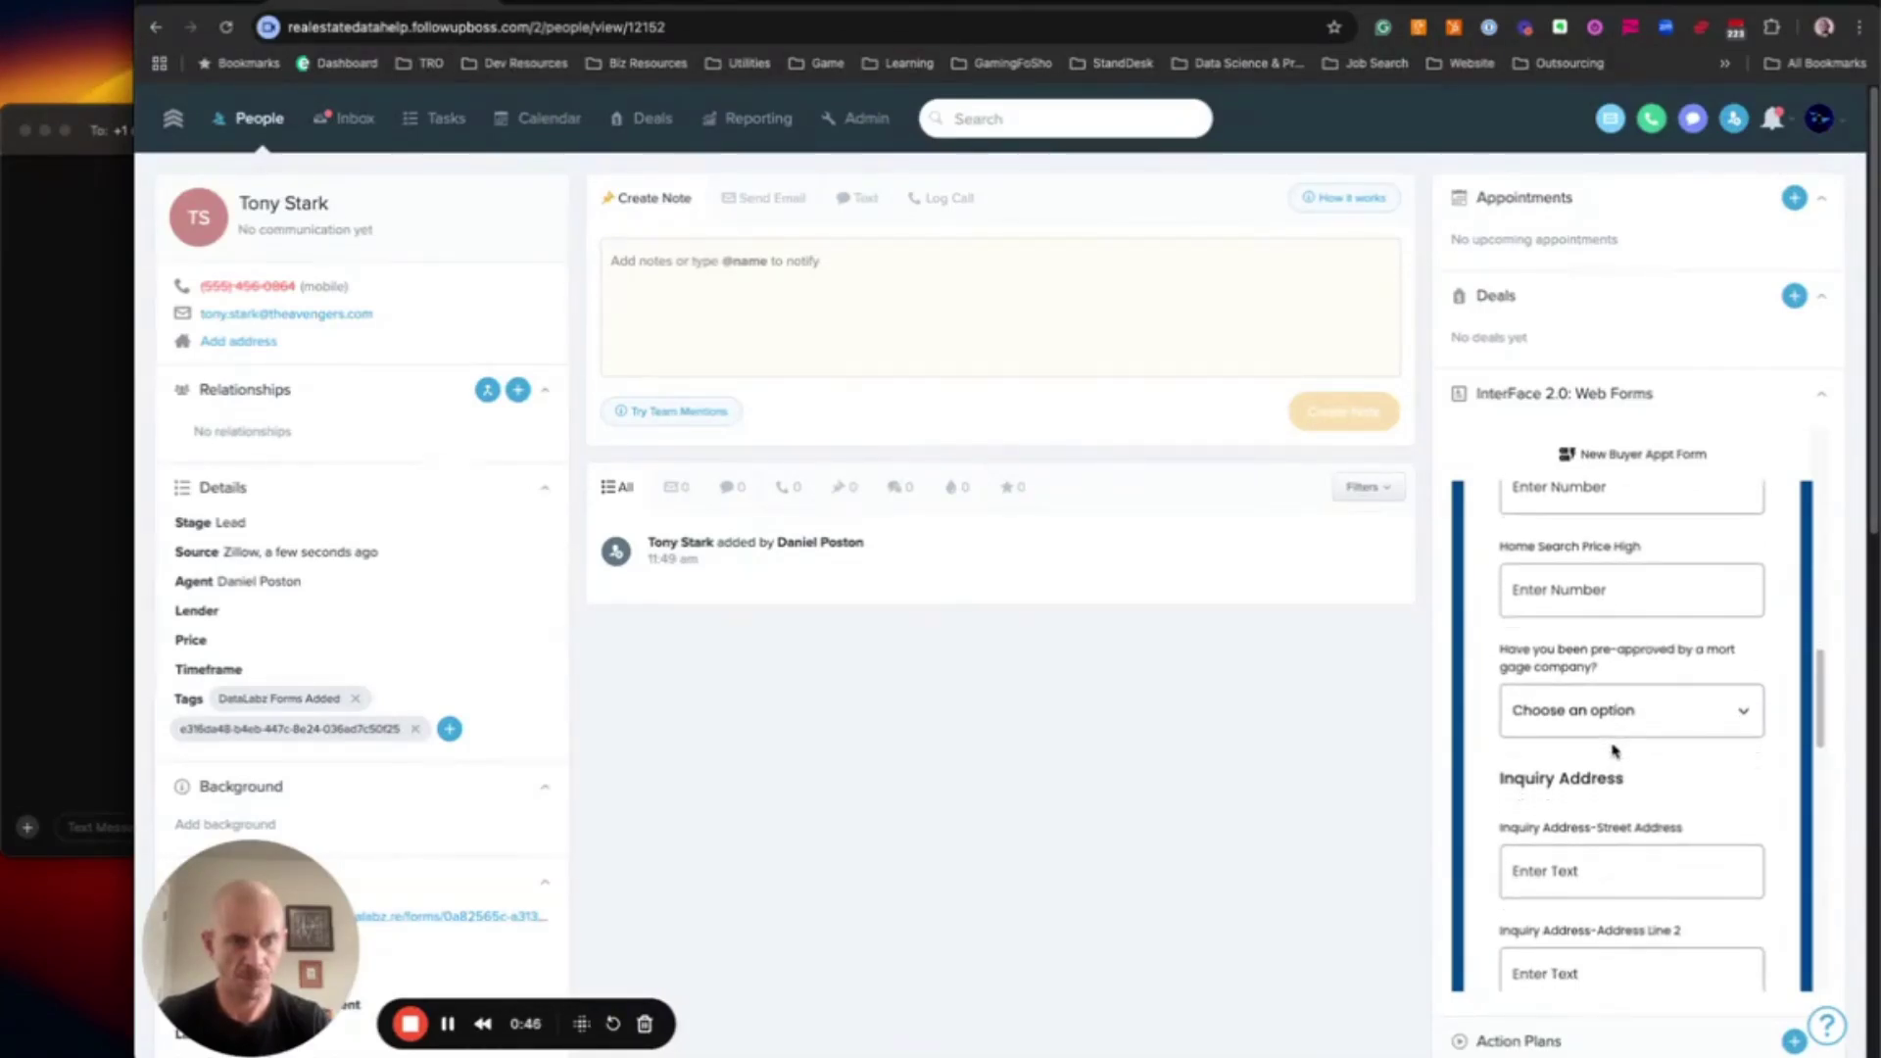
scroll(1613, 752, "down", 6)
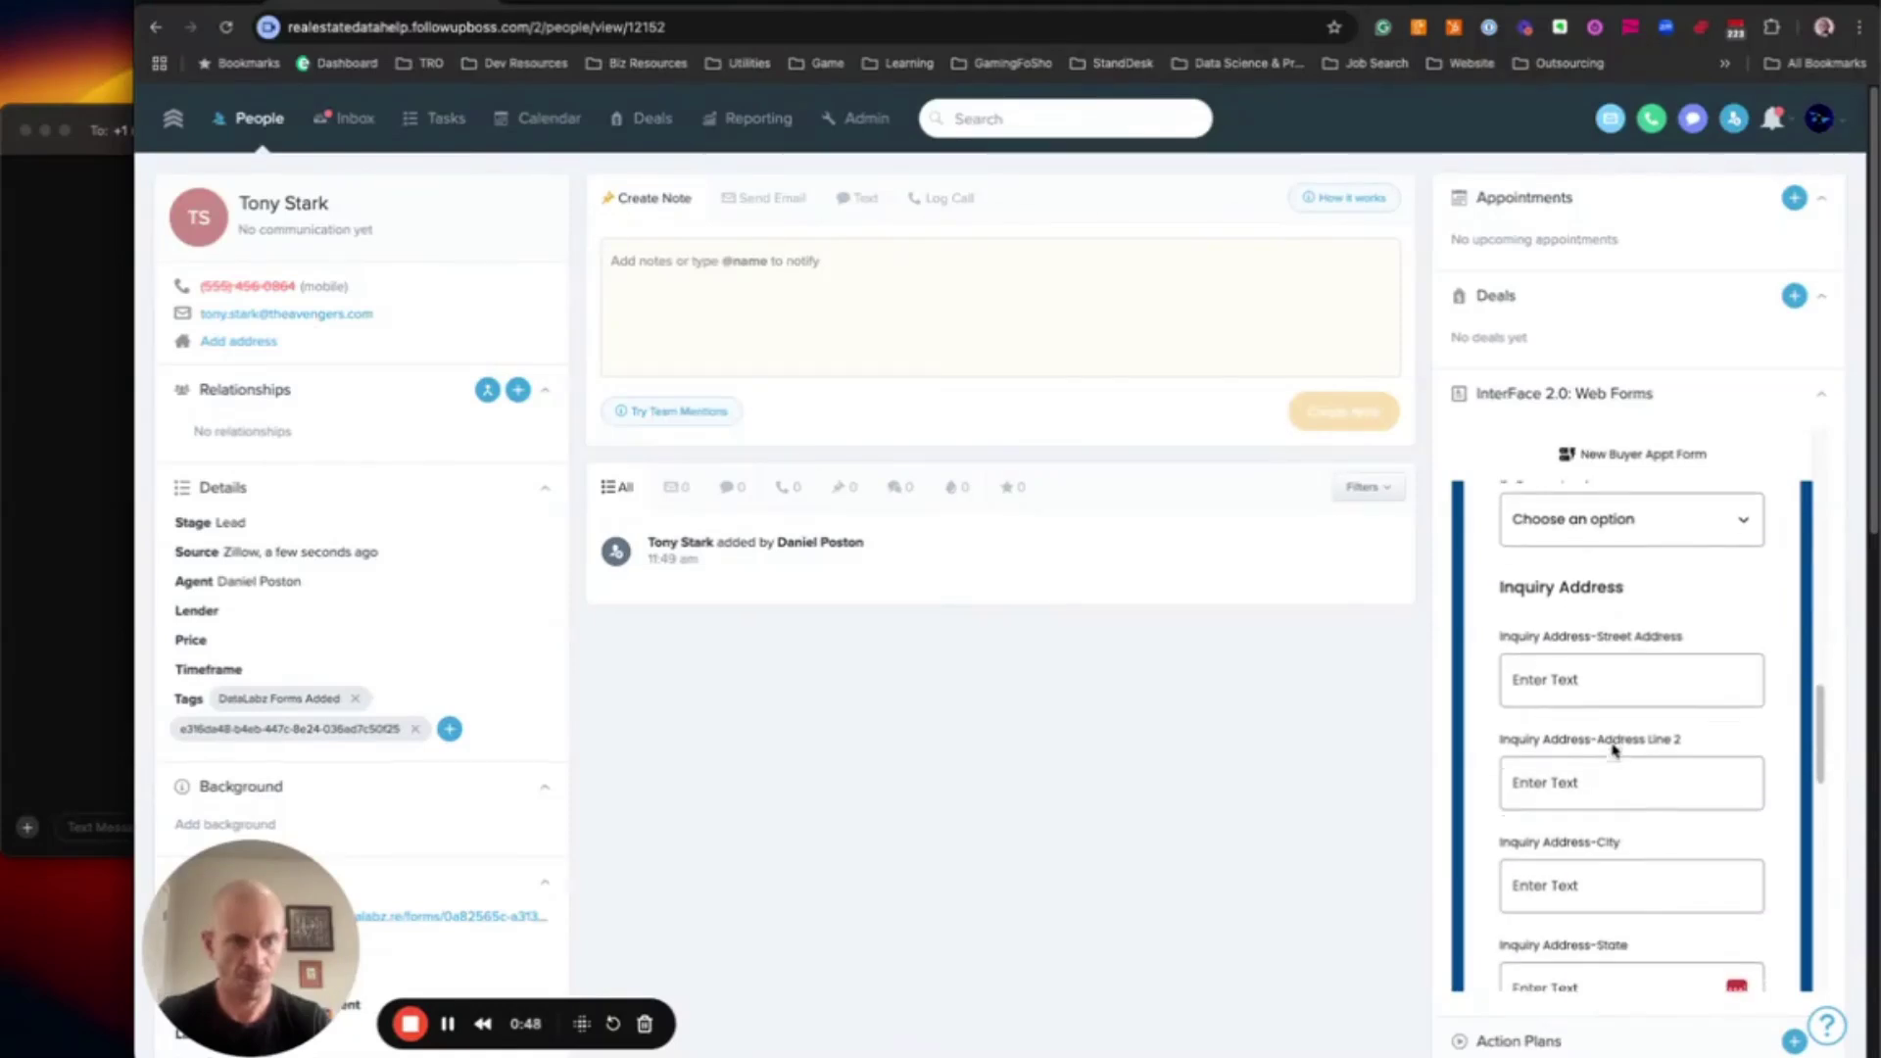
scroll(1636, 718, "down", 2)
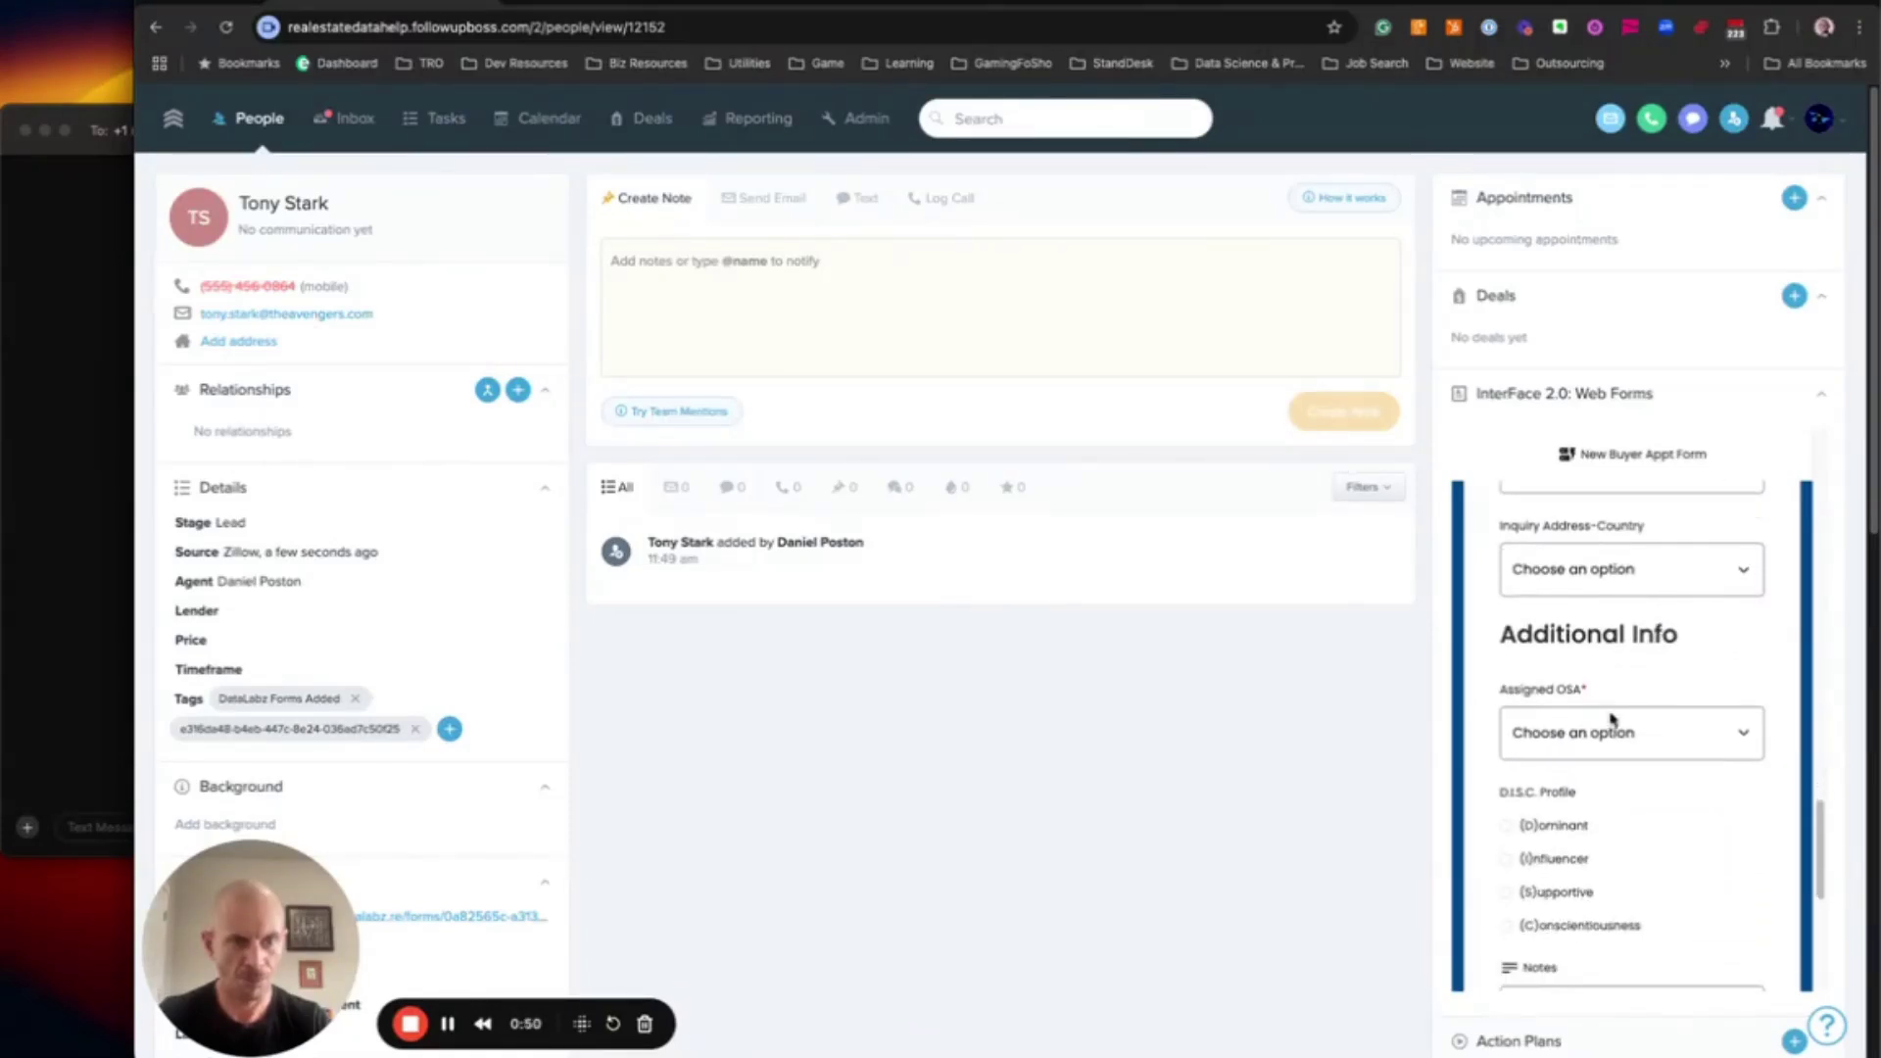
left_click(1592, 734)
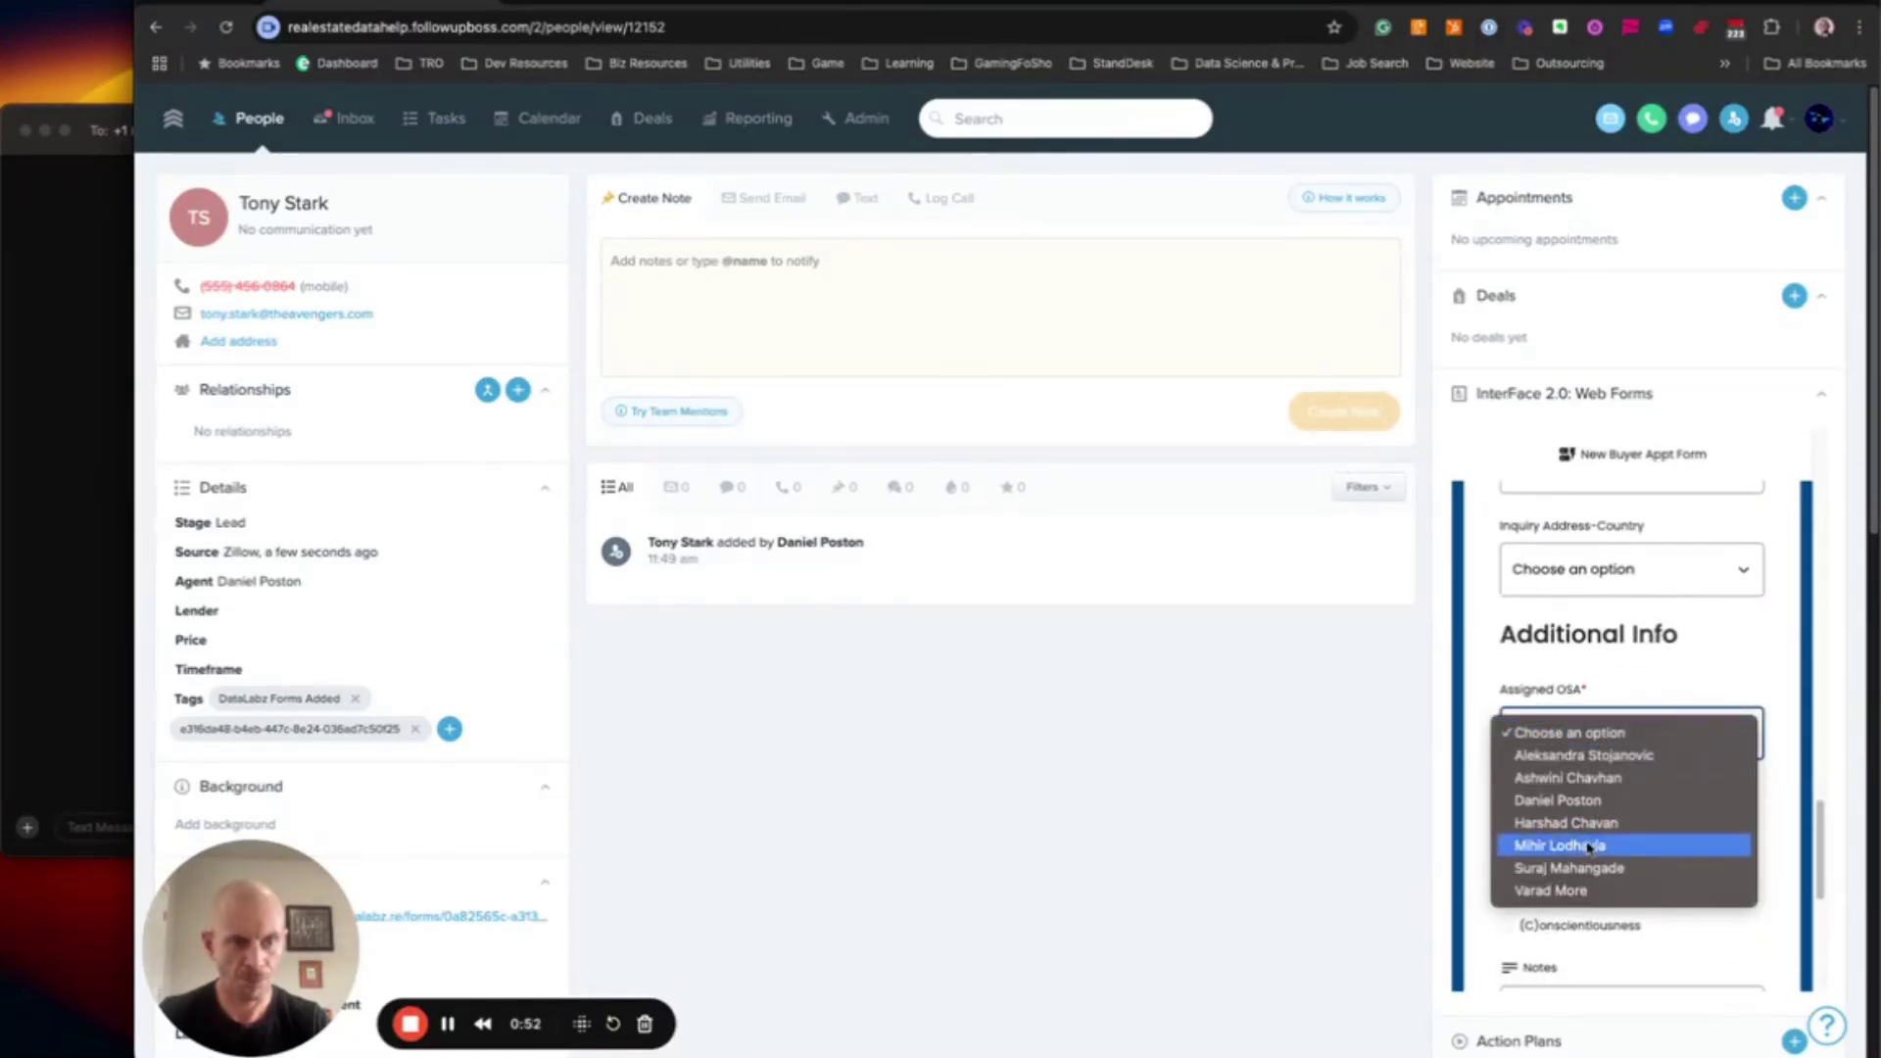
left_click(1584, 805)
scroll(1607, 789, "down", 5)
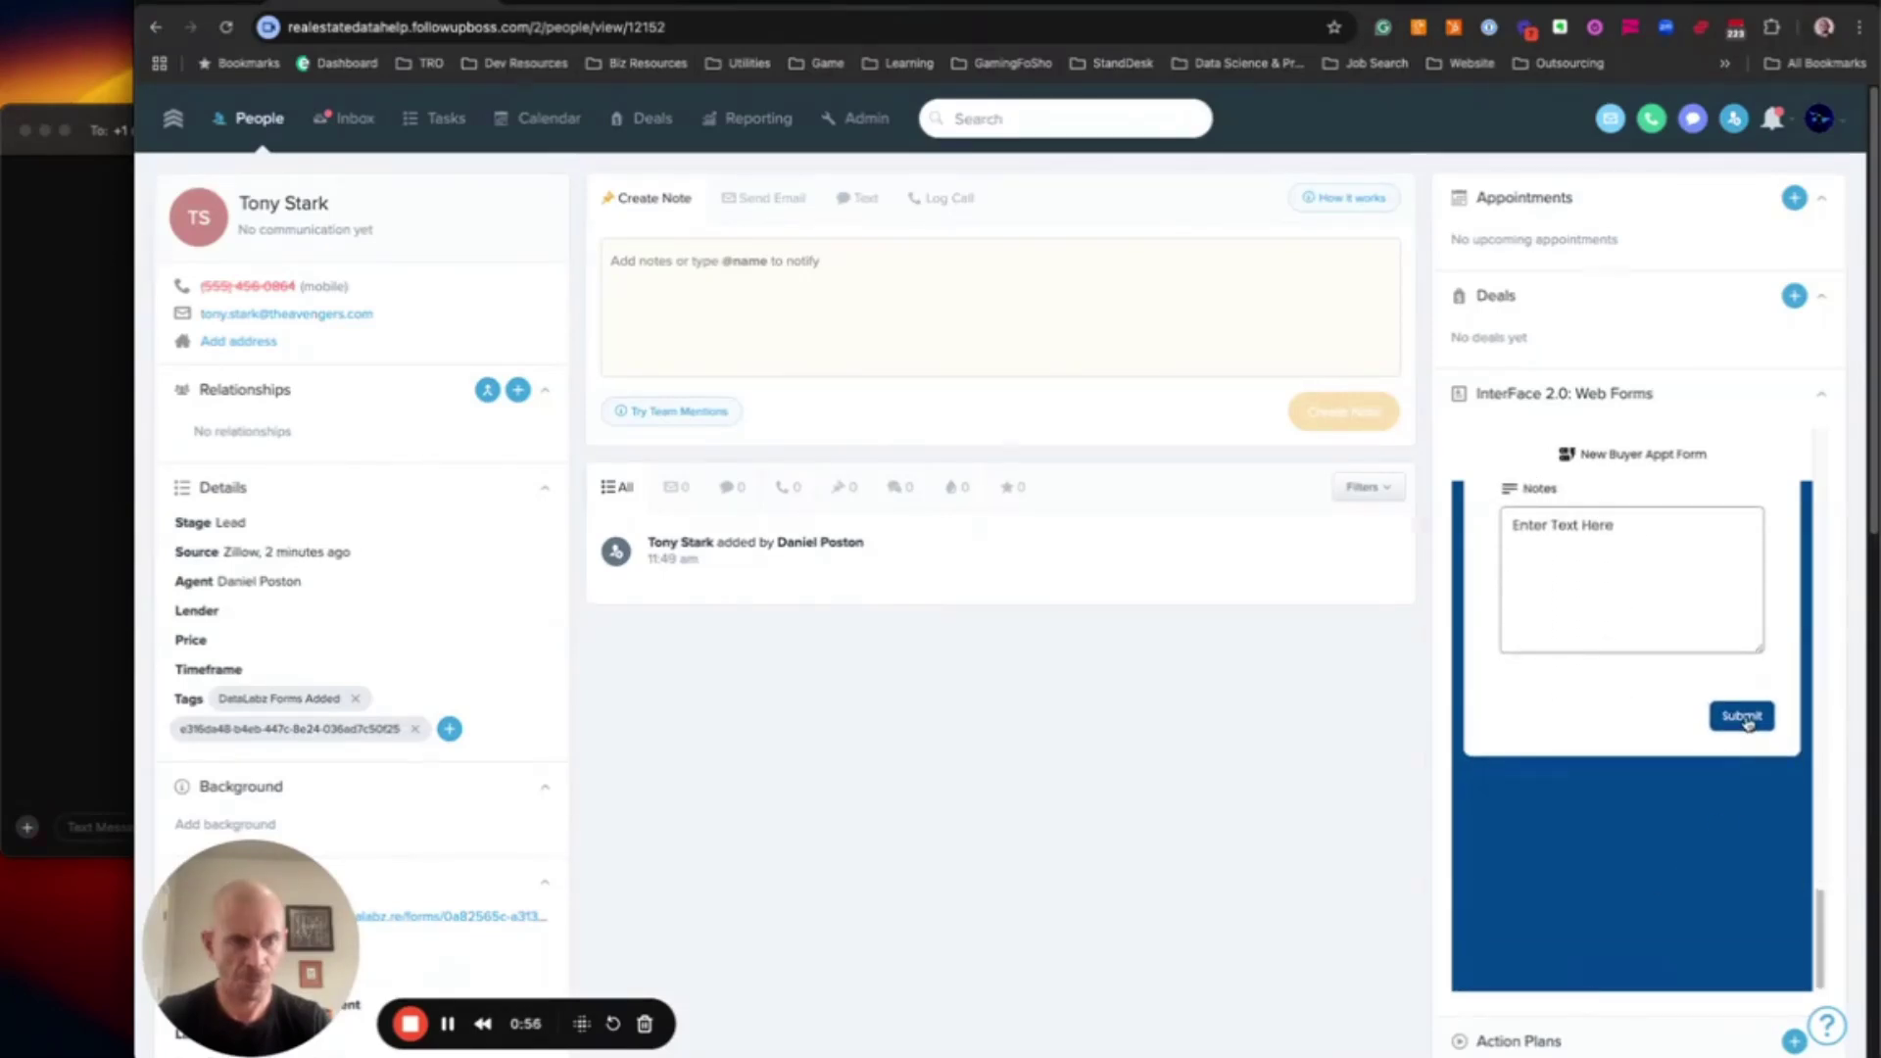
left_click(1744, 720)
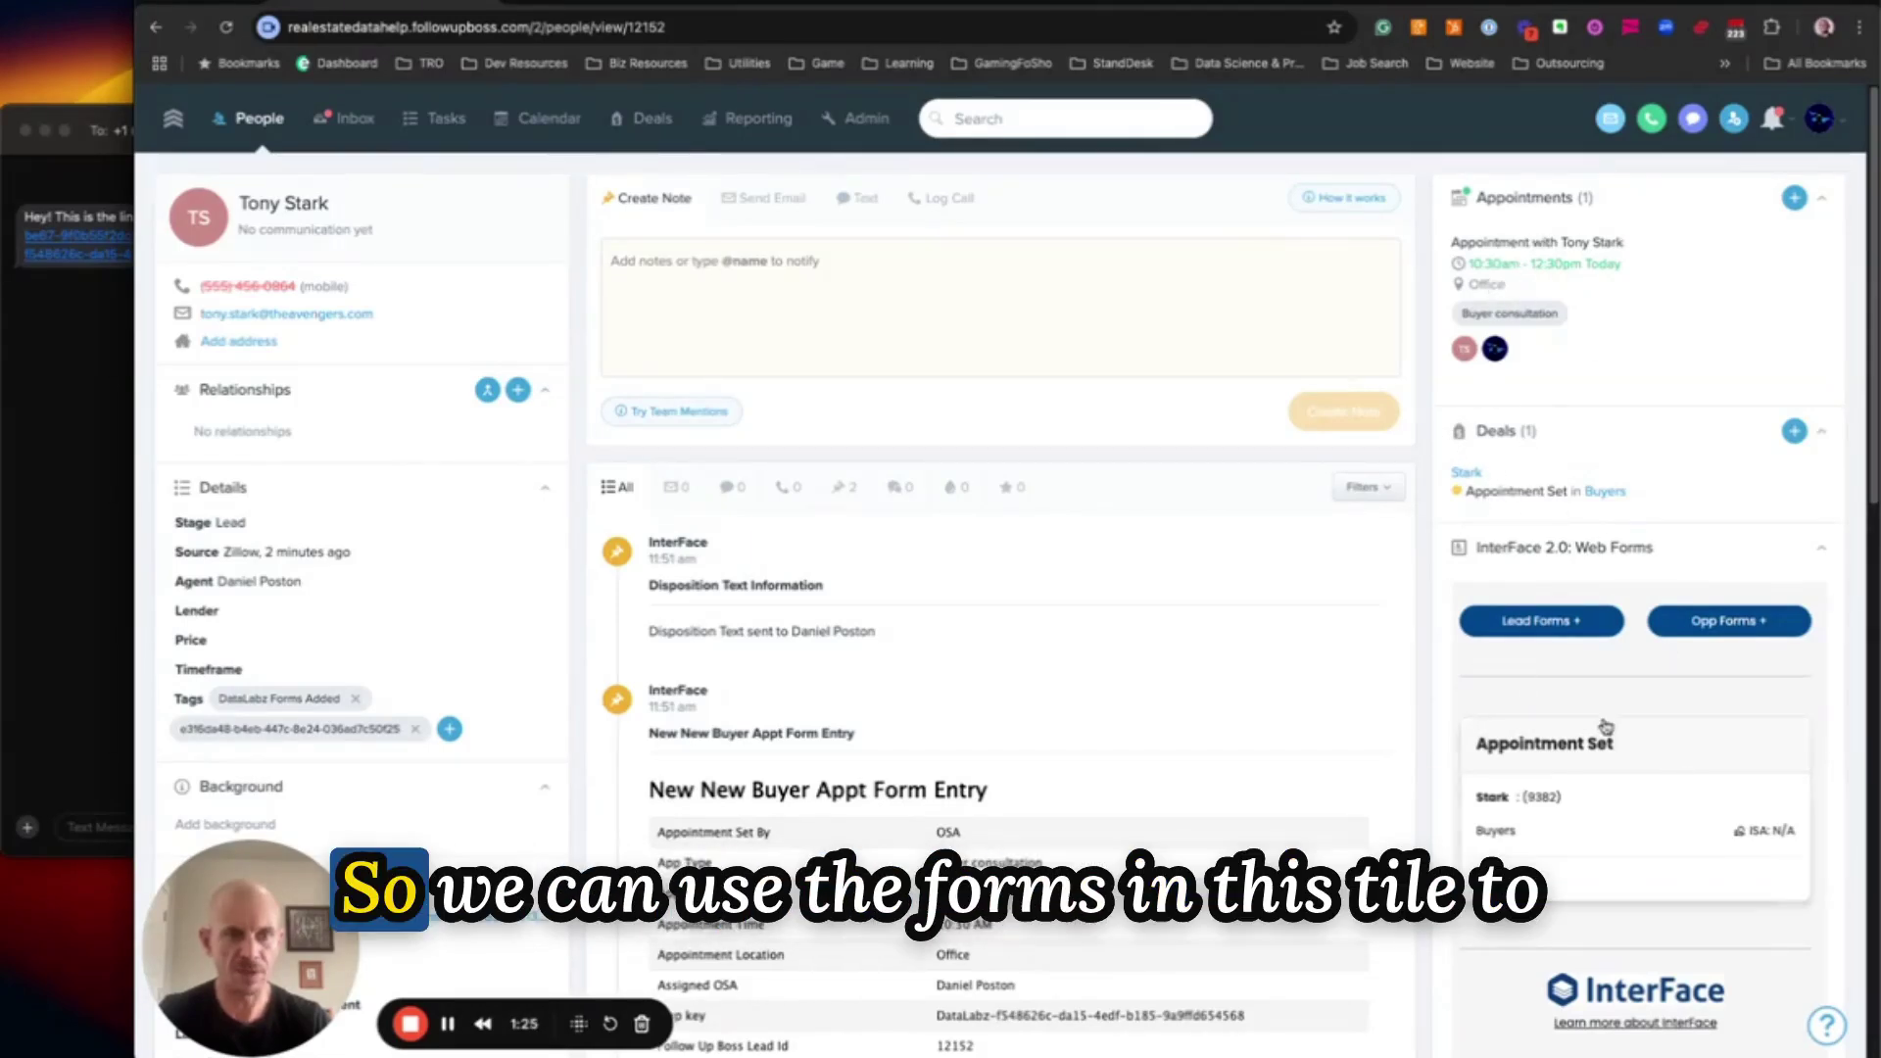
Check which forms are available for updating the contact's Appointment Set opportunity, and return to the web forms overview
left_click(1599, 800)
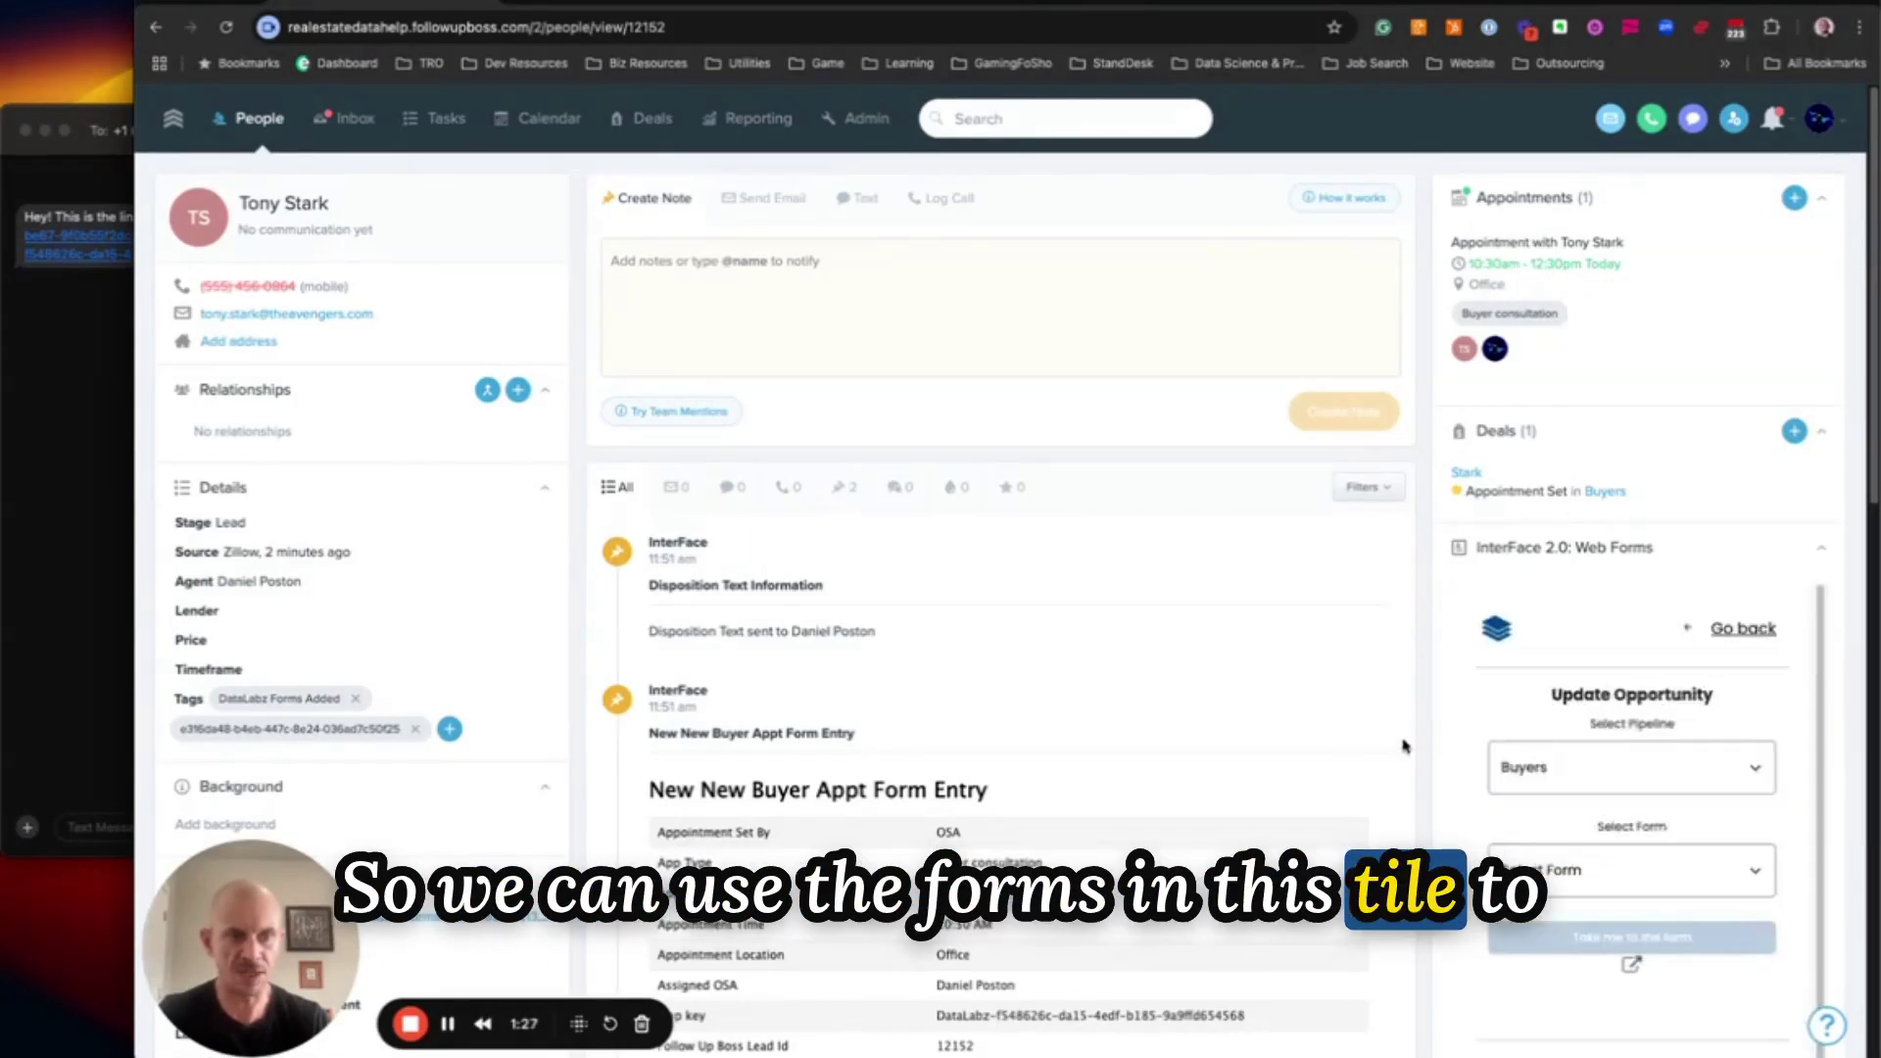
left_click(1572, 871)
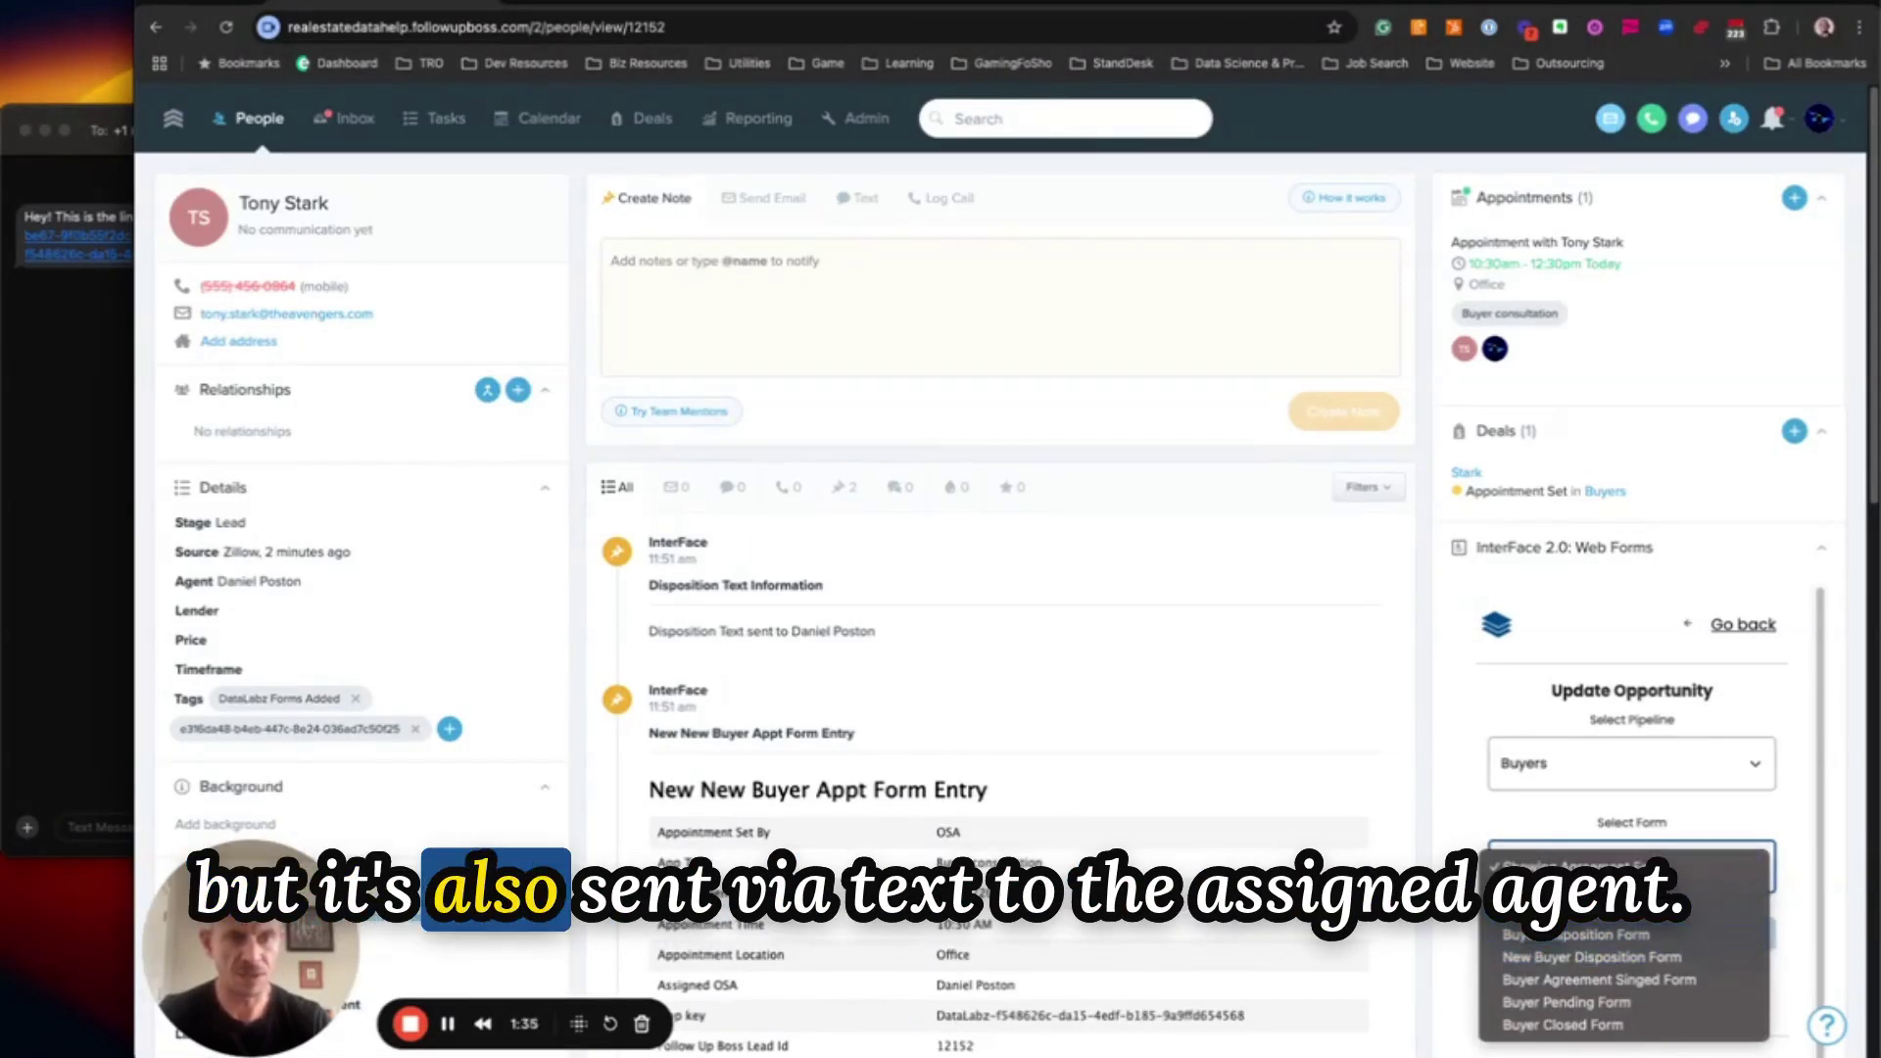
left_click(1428, 861)
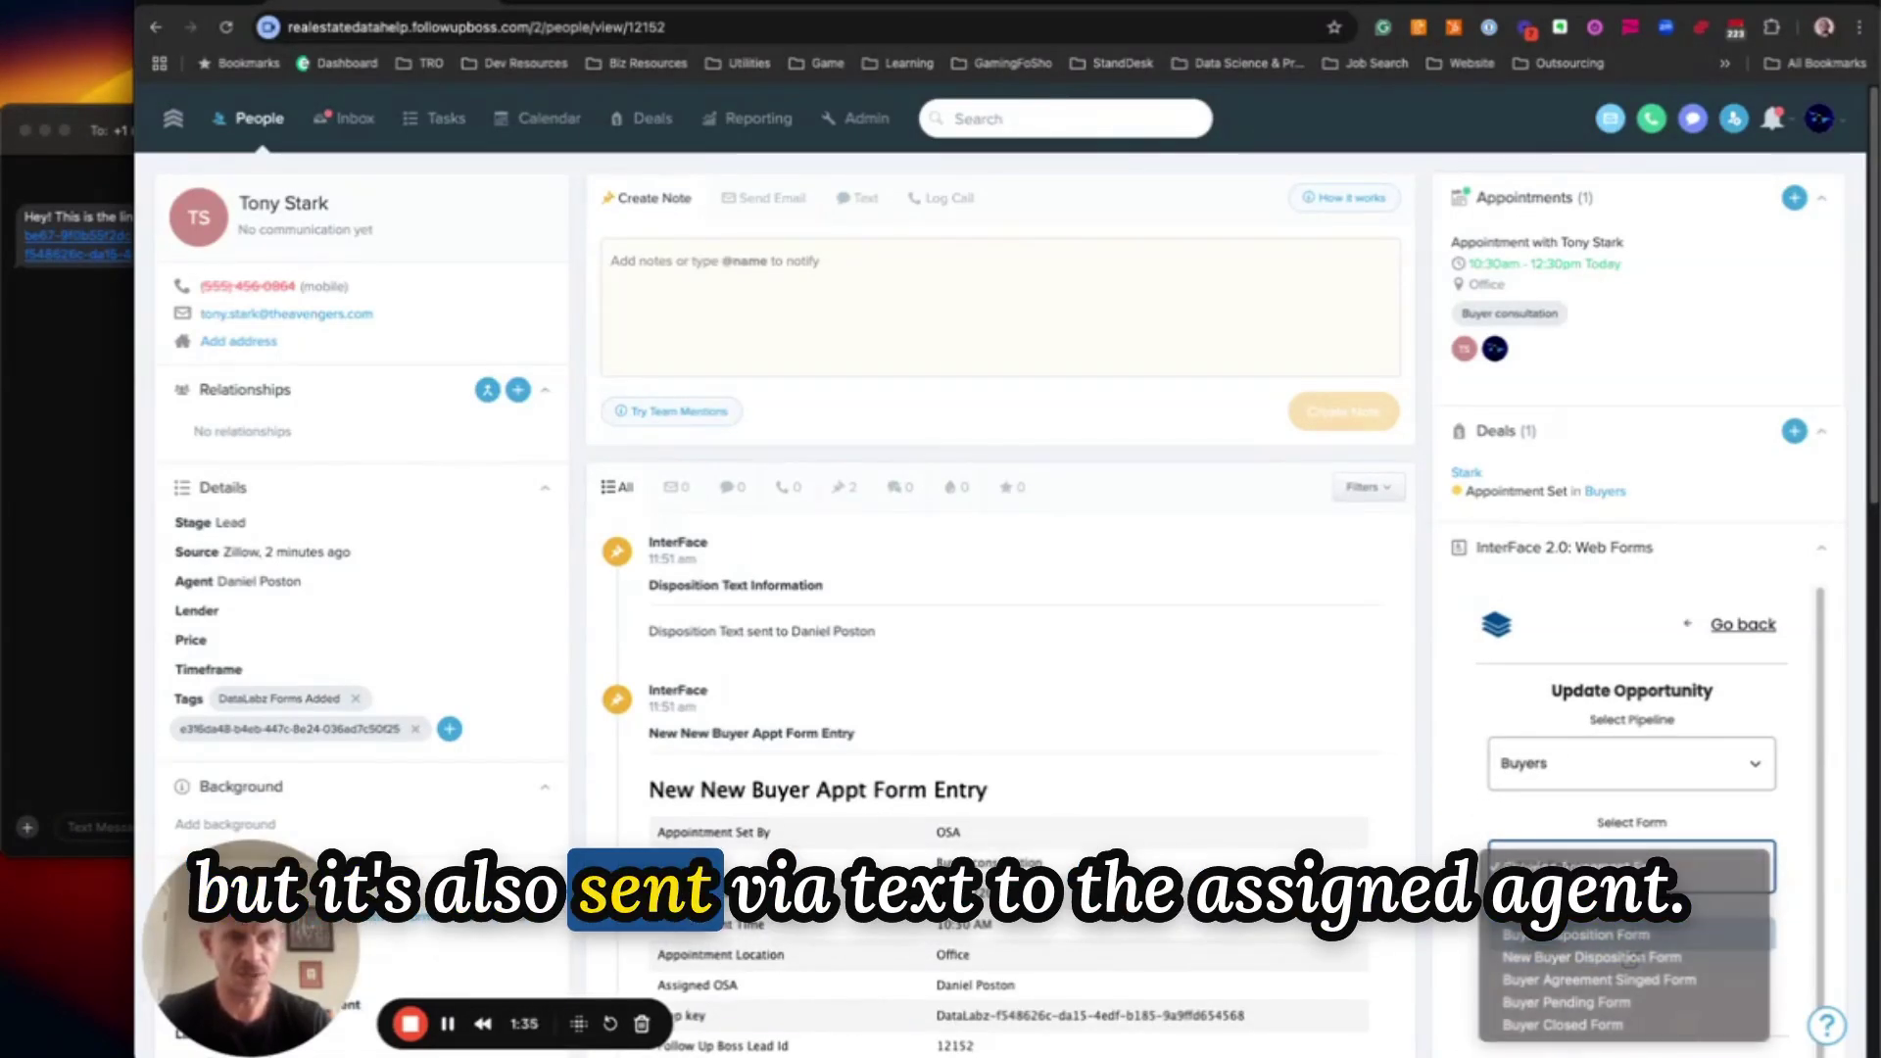
left_click(1732, 627)
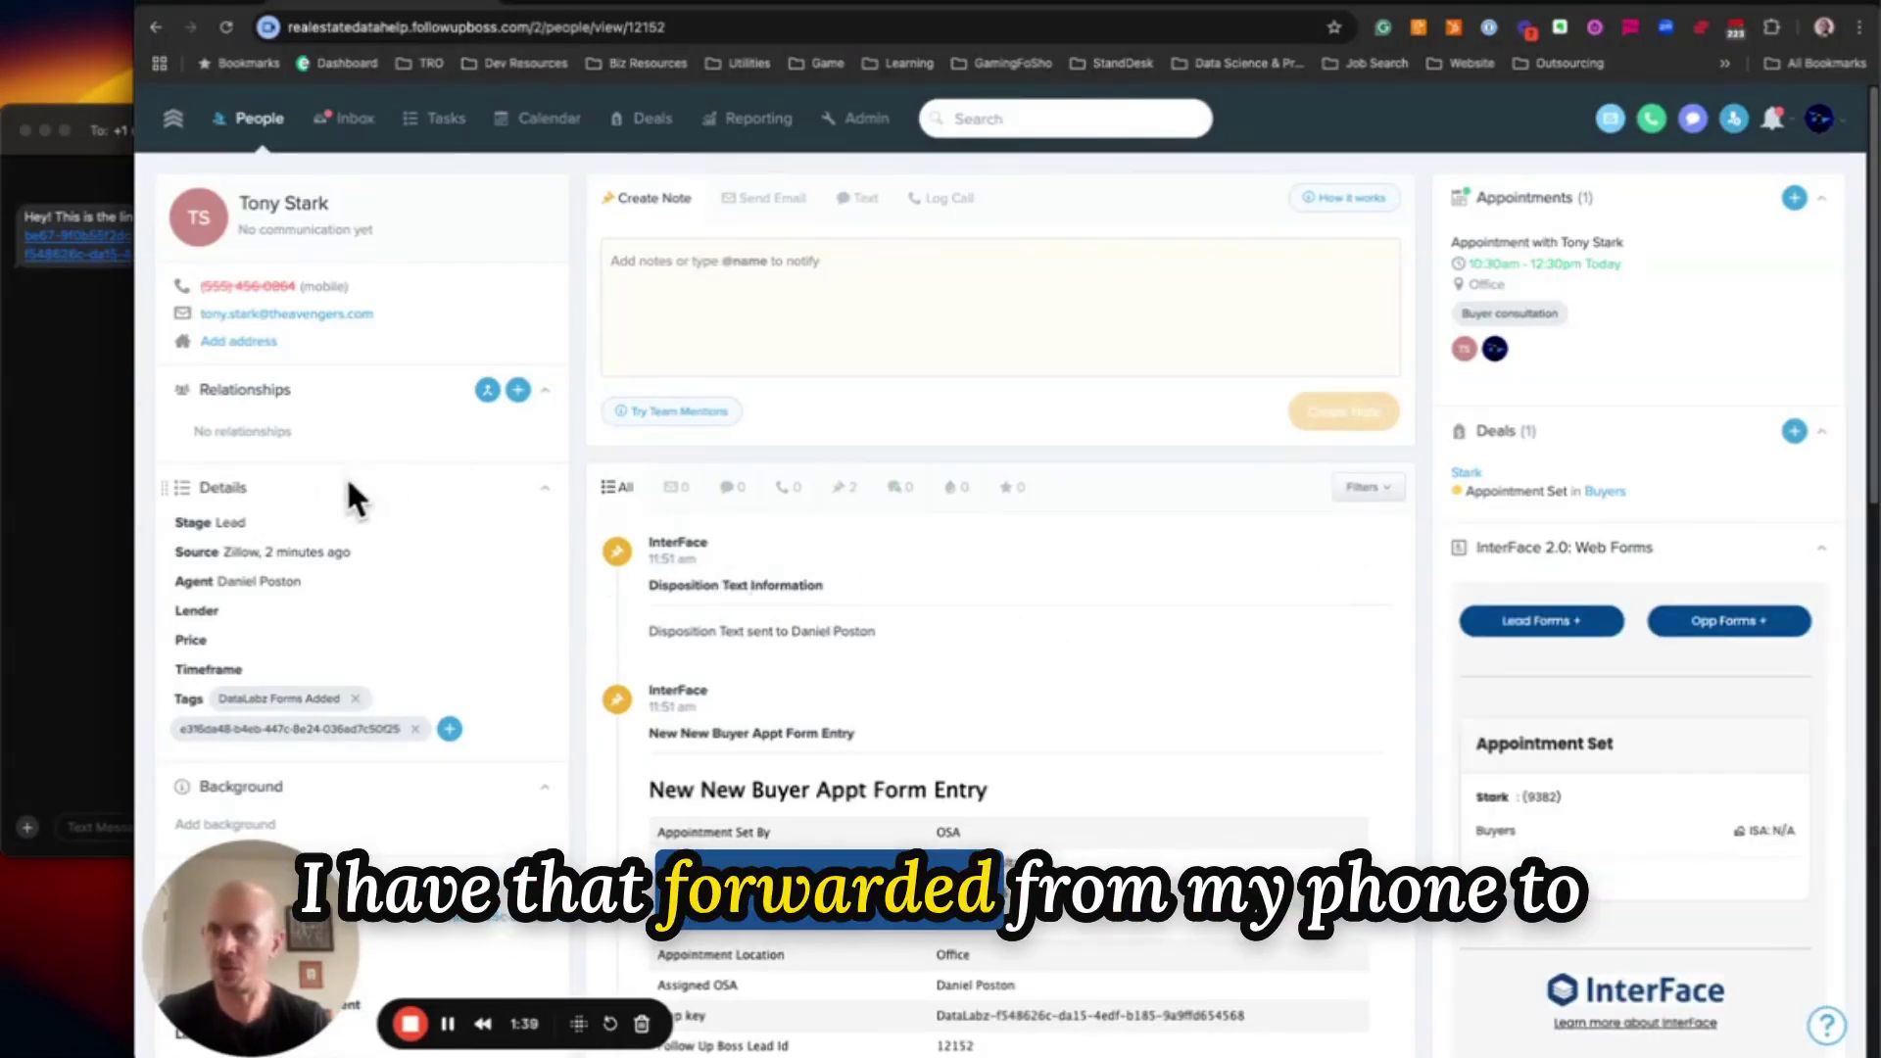
Switch to Messages, open the disposition form link from the text, and record that the appointment happened with met date 04/08/2025
left_click(74, 320)
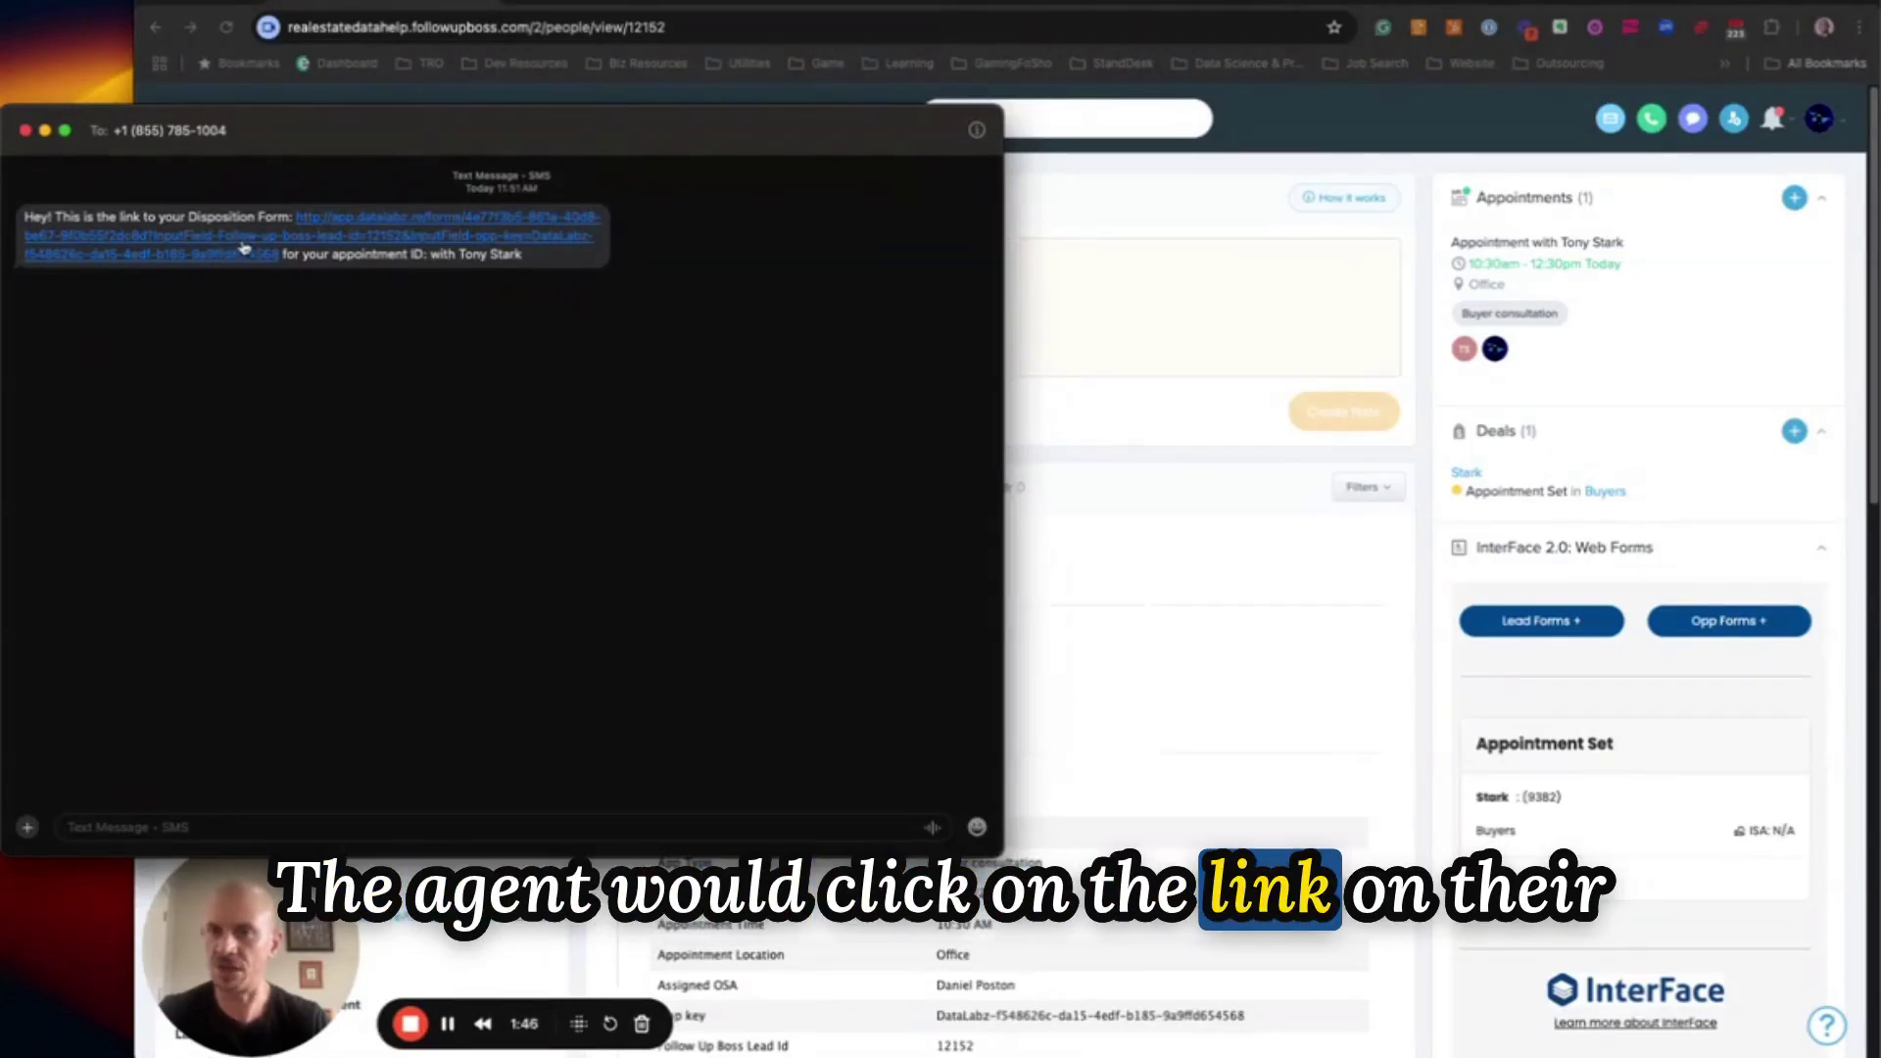
left_click(244, 248)
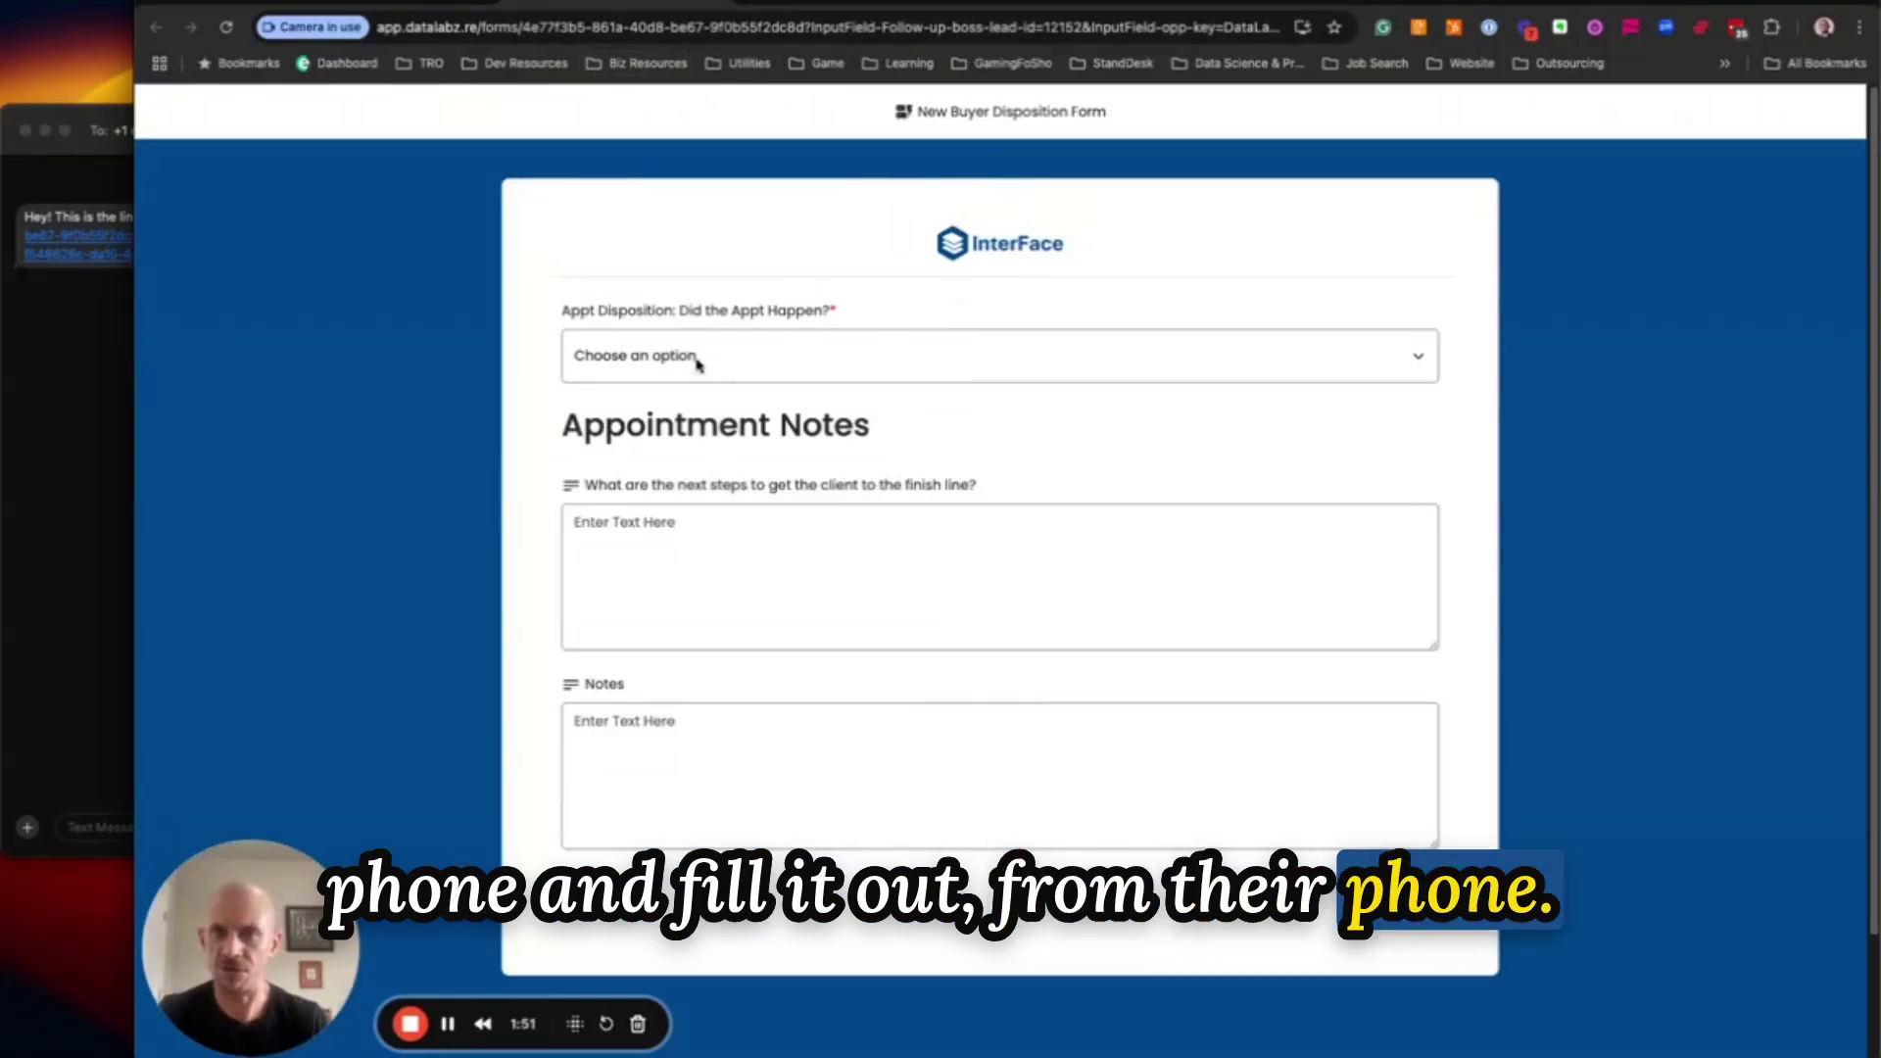
left_click(902, 361)
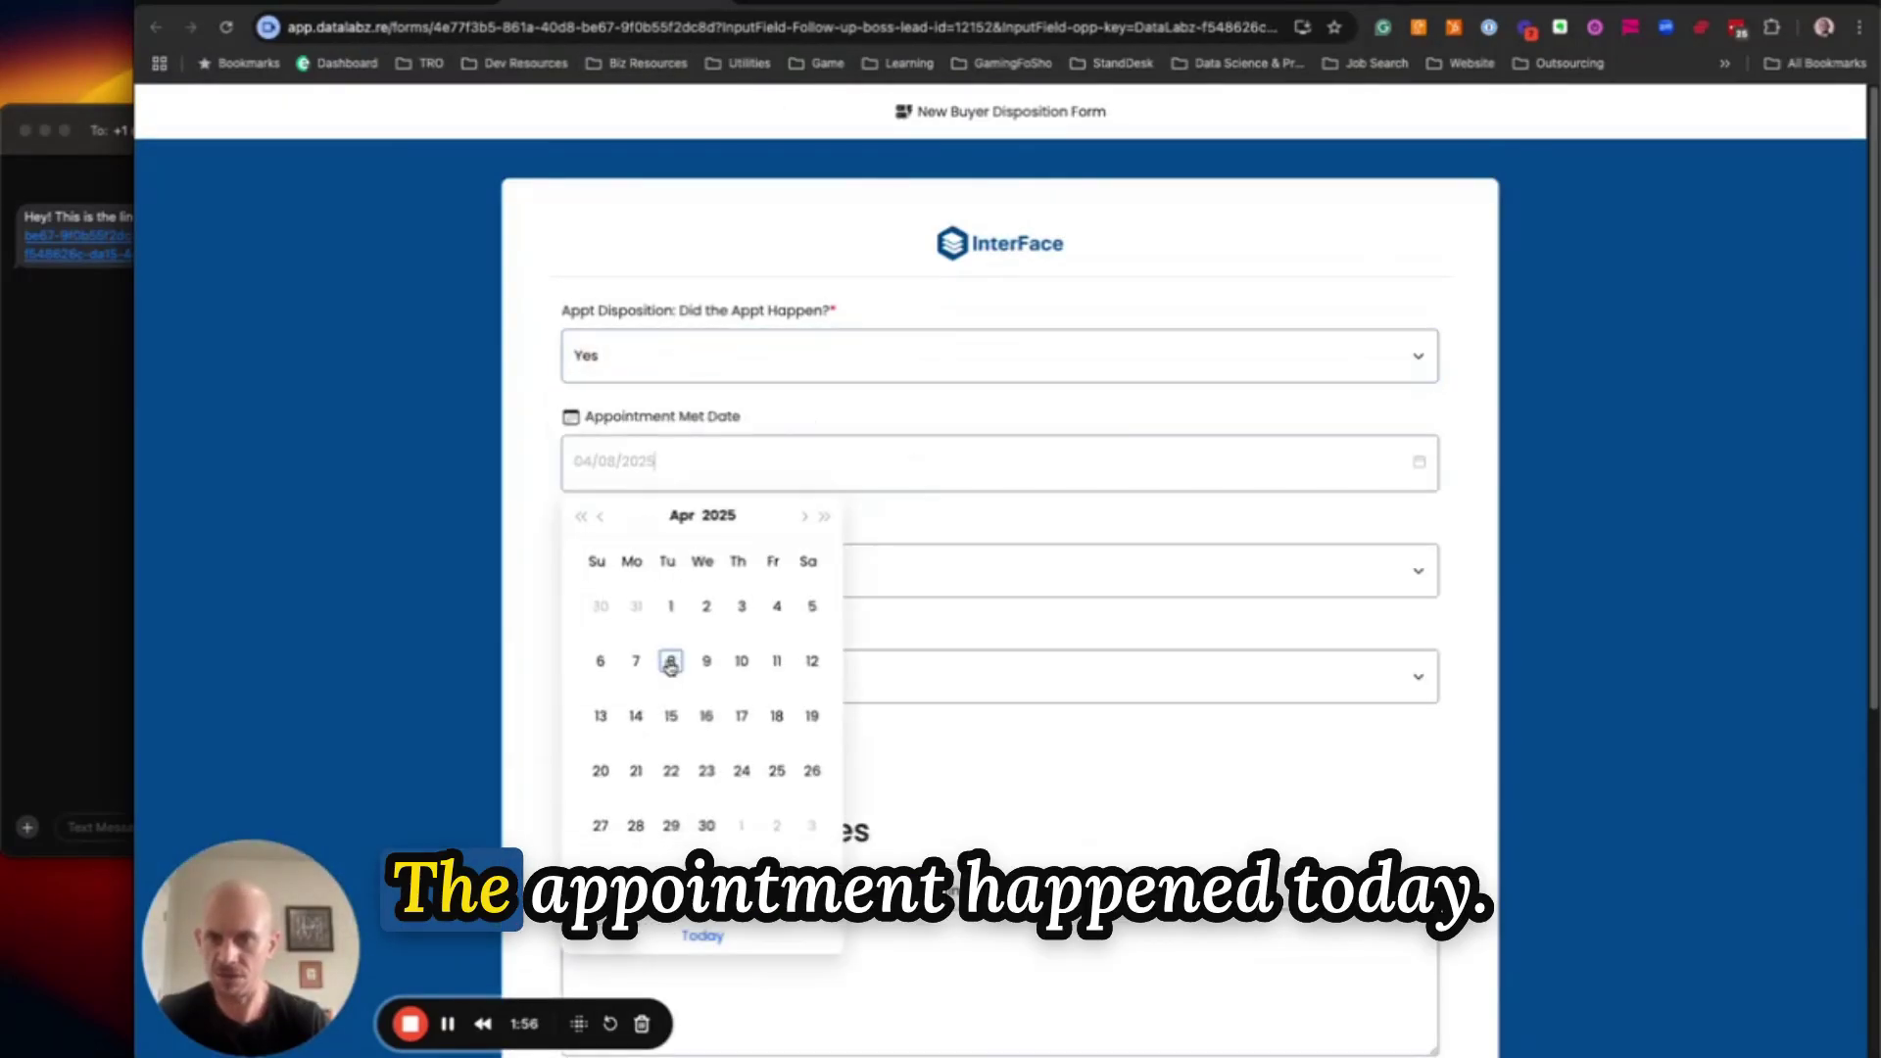
left_click(670, 662)
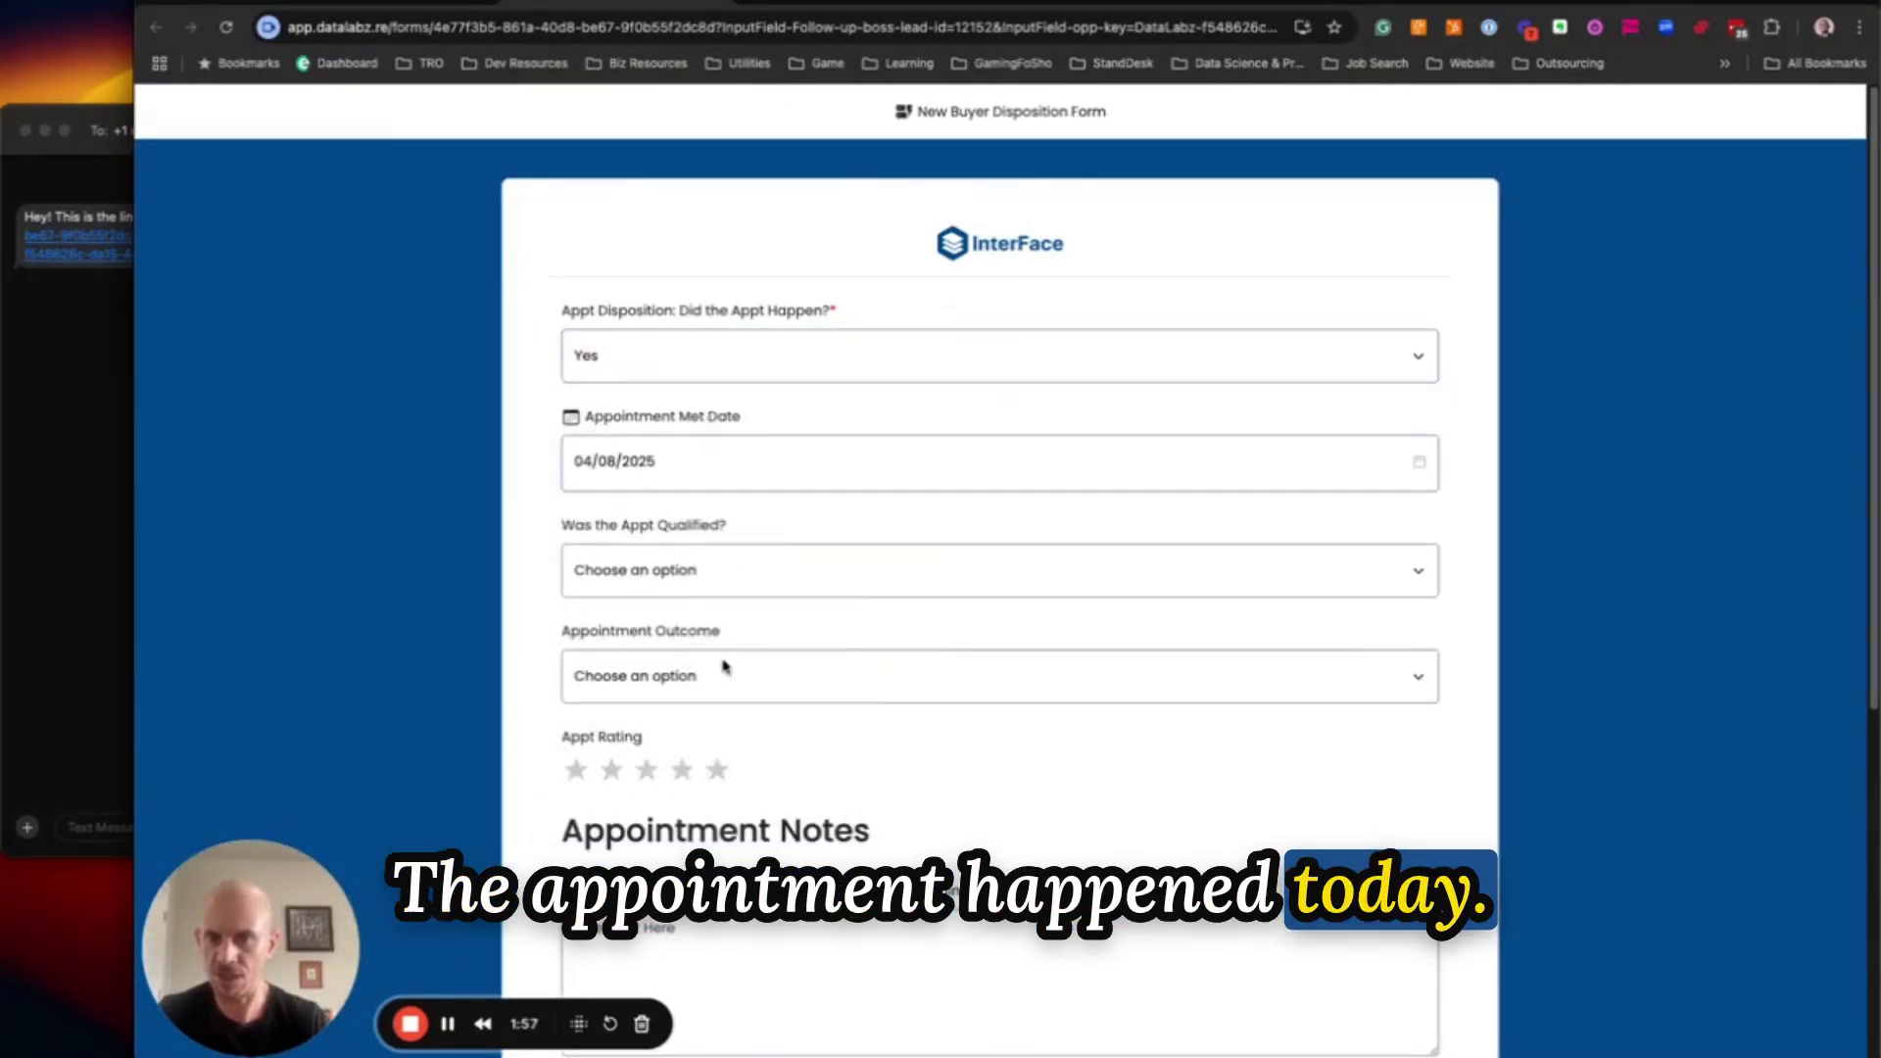
Set Appointment Outcome to No Agreement Signed and submit the New Buyer Disposition Form
left_click(727, 680)
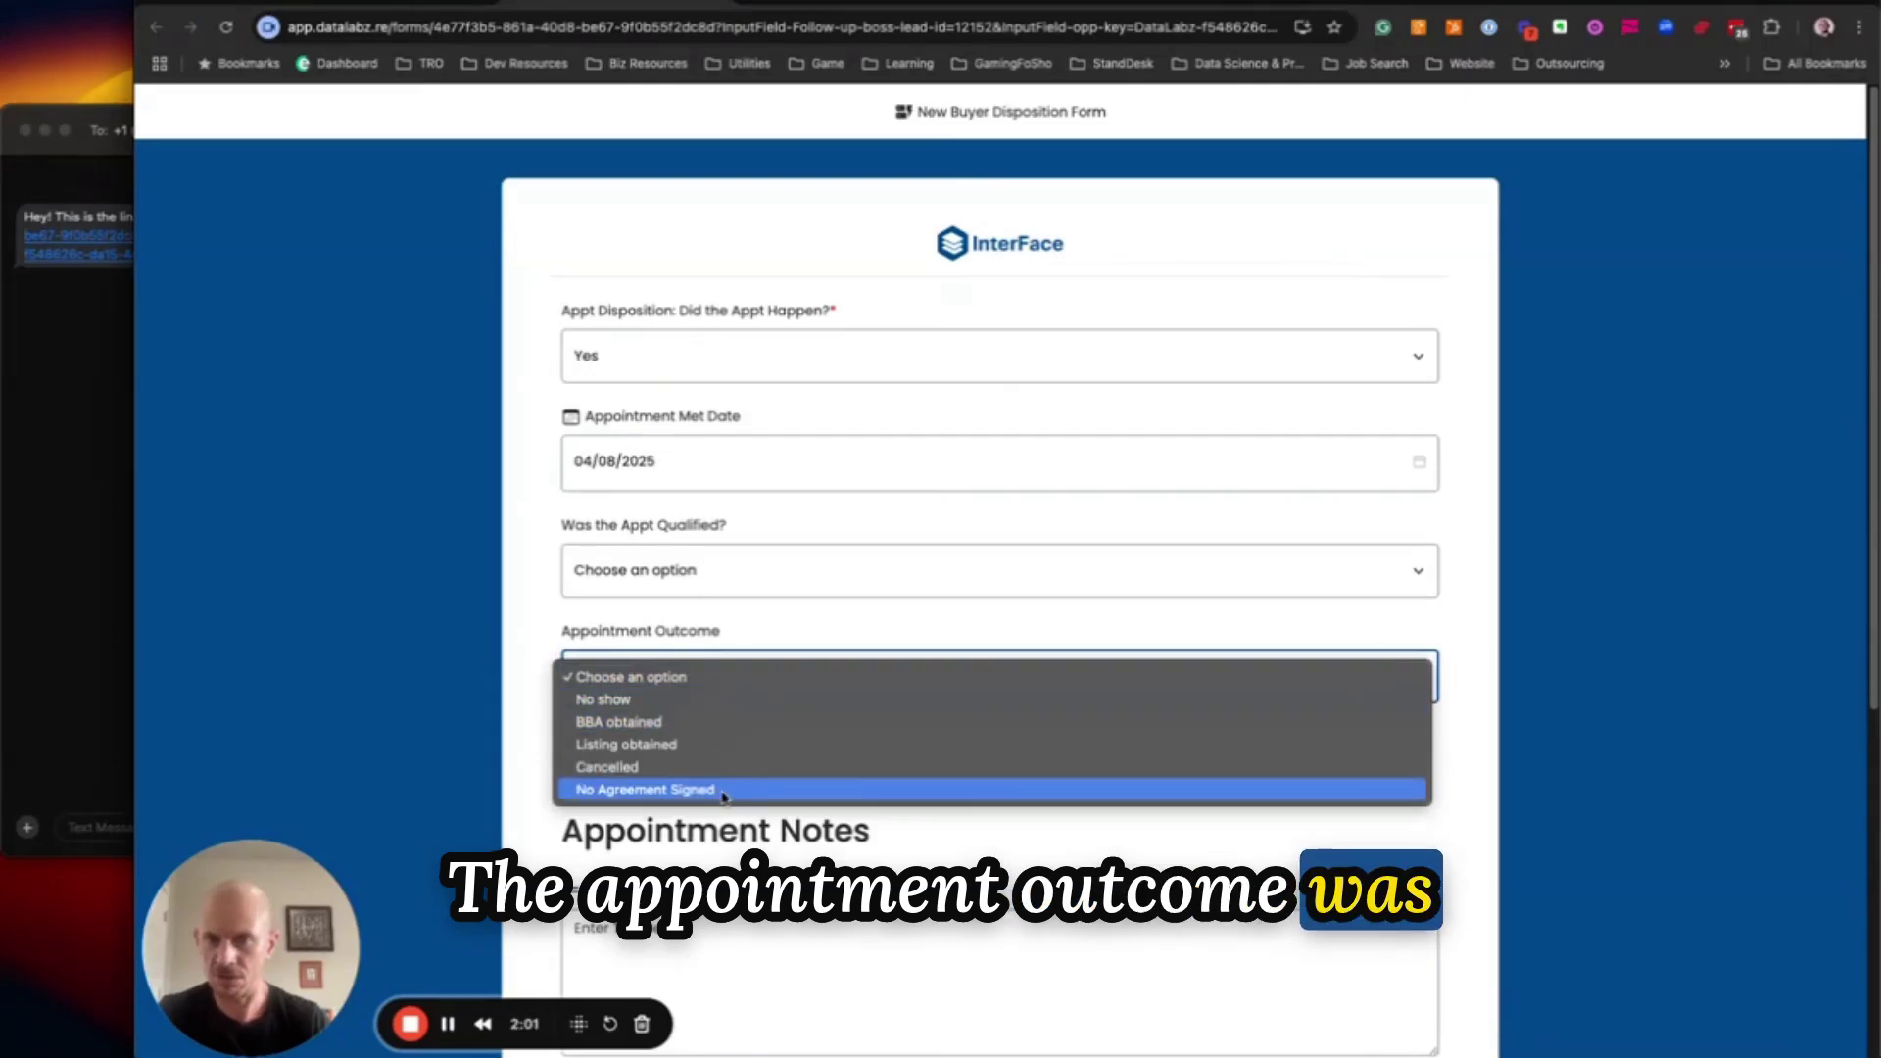
left_click(689, 790)
scroll(853, 812, "down", 6)
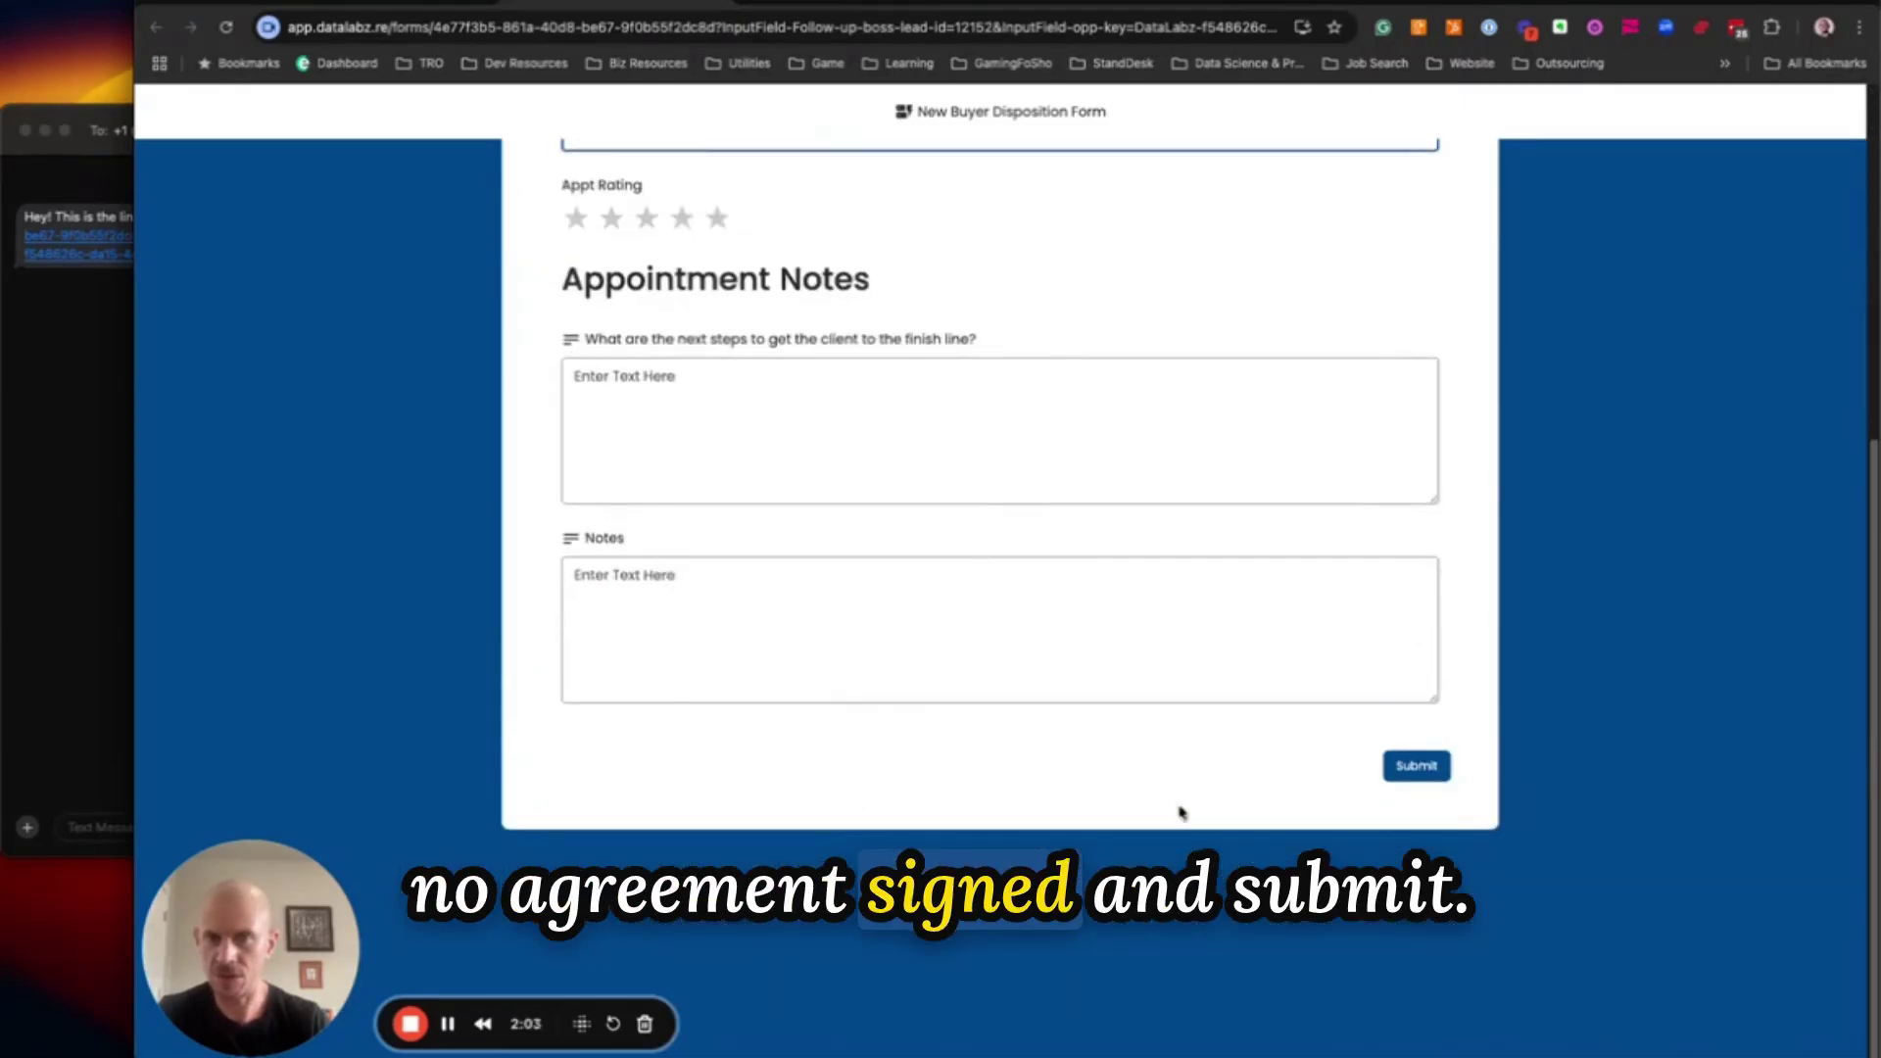
left_click(1433, 776)
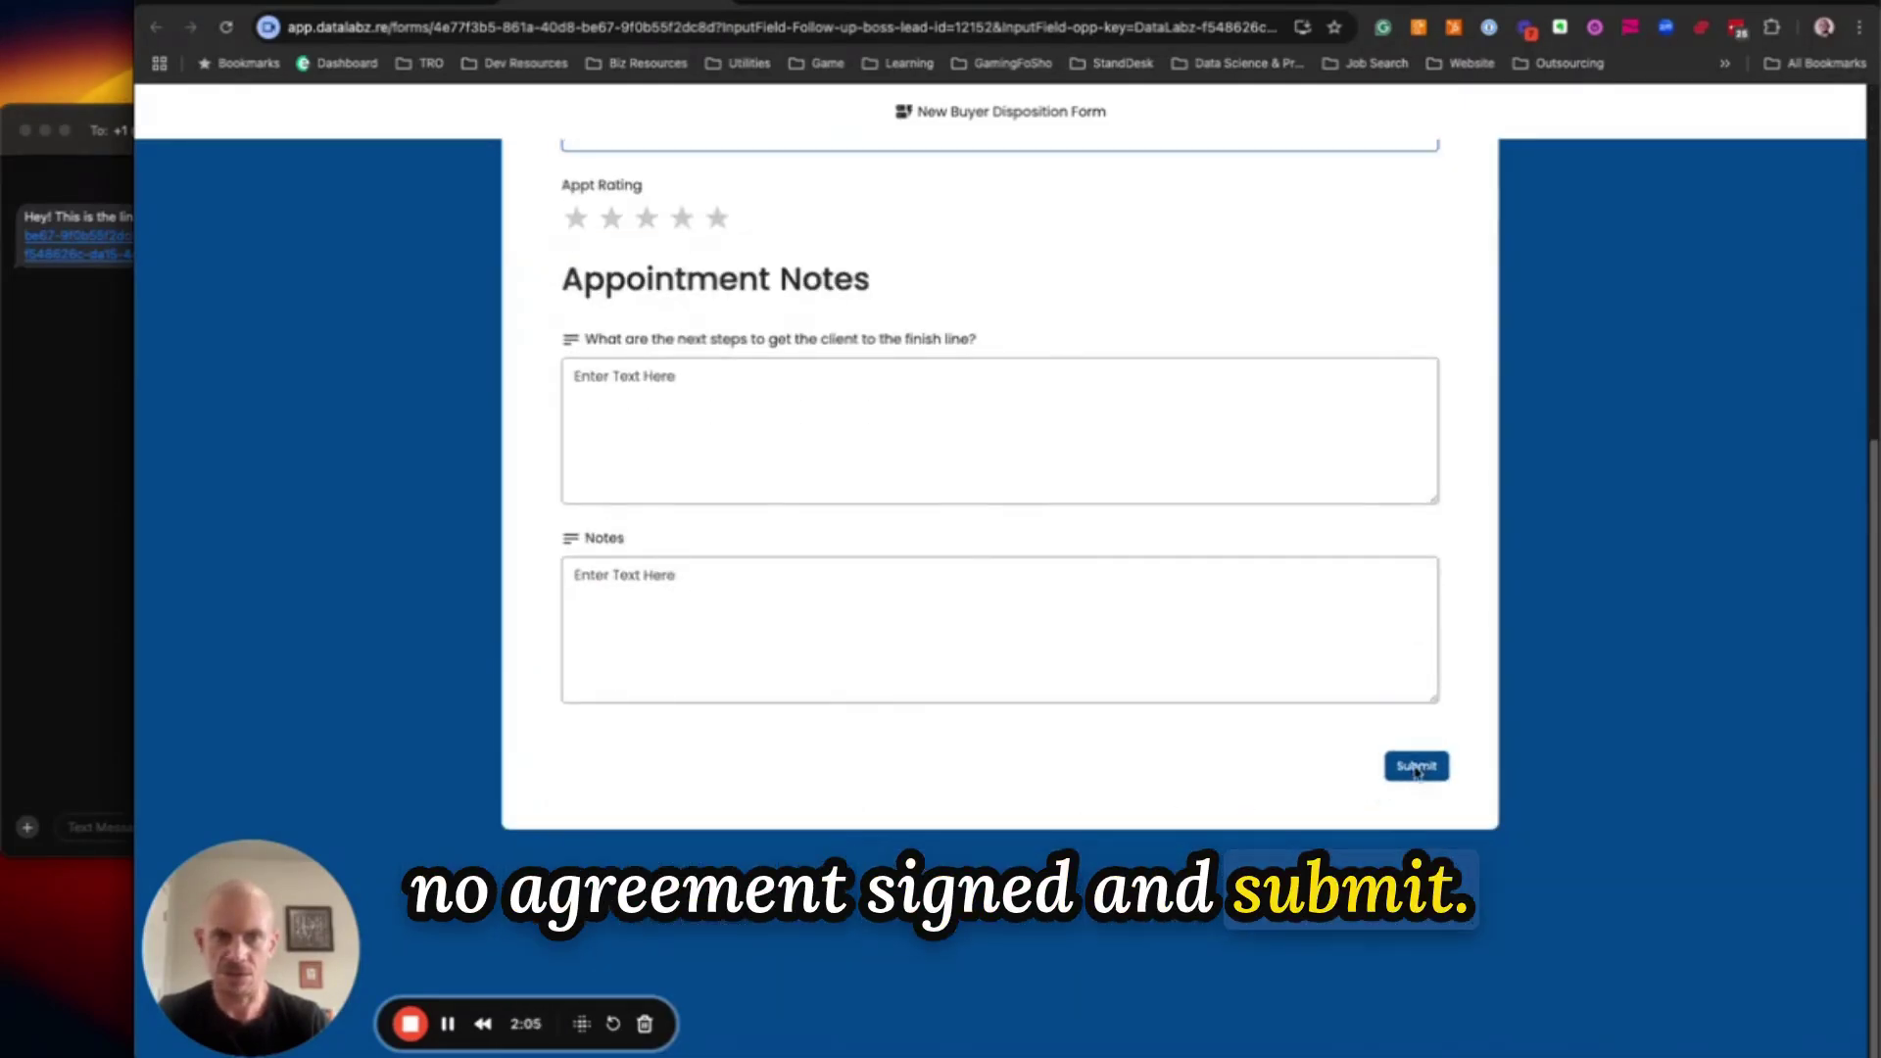